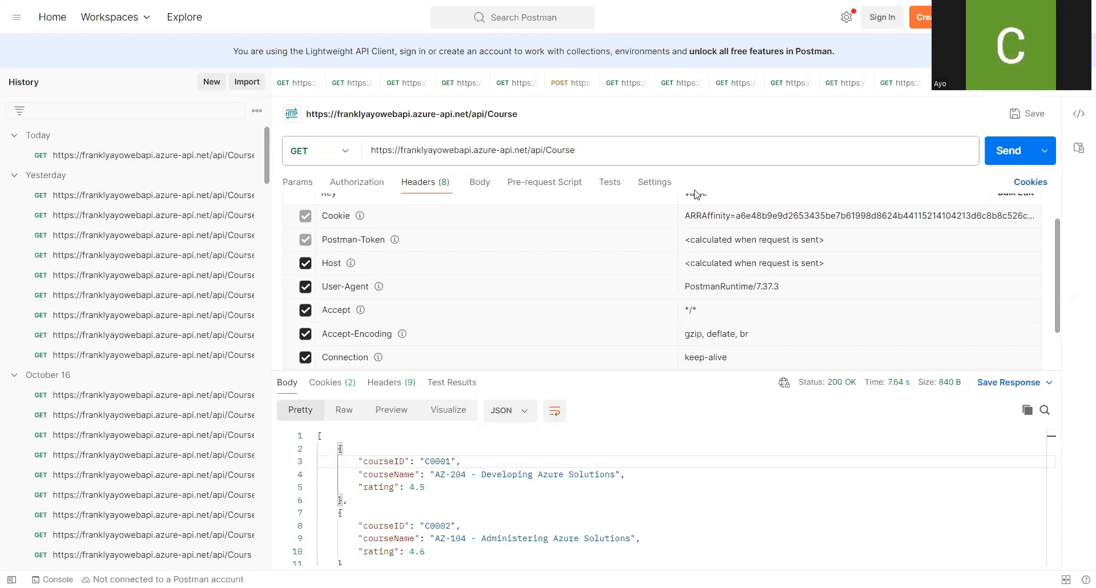
Resend the GET request to the Course API in Postman and review its request headers, including the subscription key header.
left_click(1008, 153)
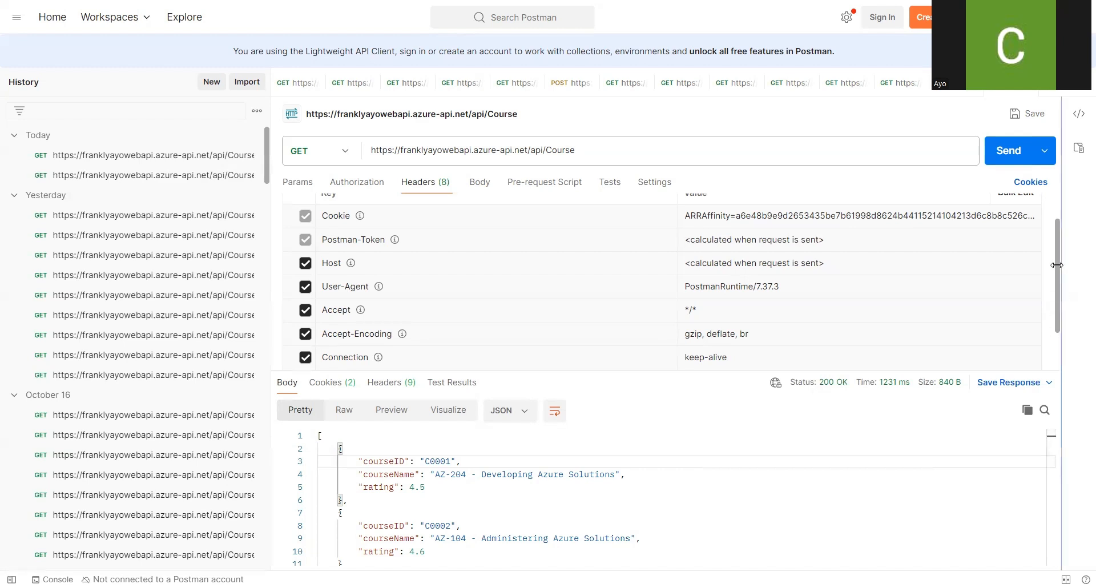
left_click_drag(1058, 270, 1053, 292)
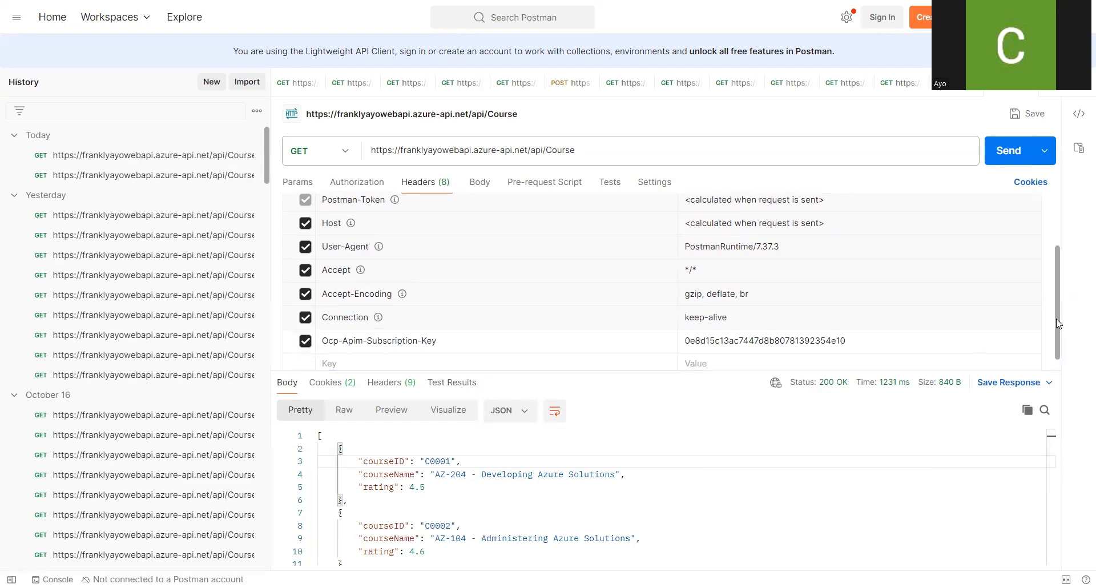
left_click_drag(1056, 319, 1058, 267)
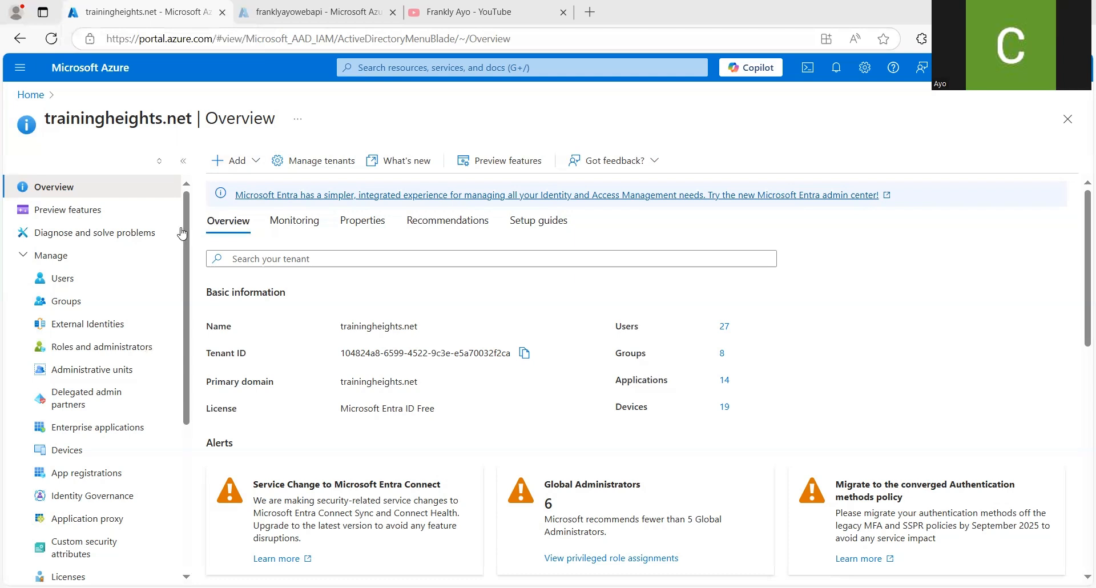
Switch to the Azure portal and register a single-tenant application named appmanager in the trainingheights.net directory.
left_click(255, 165)
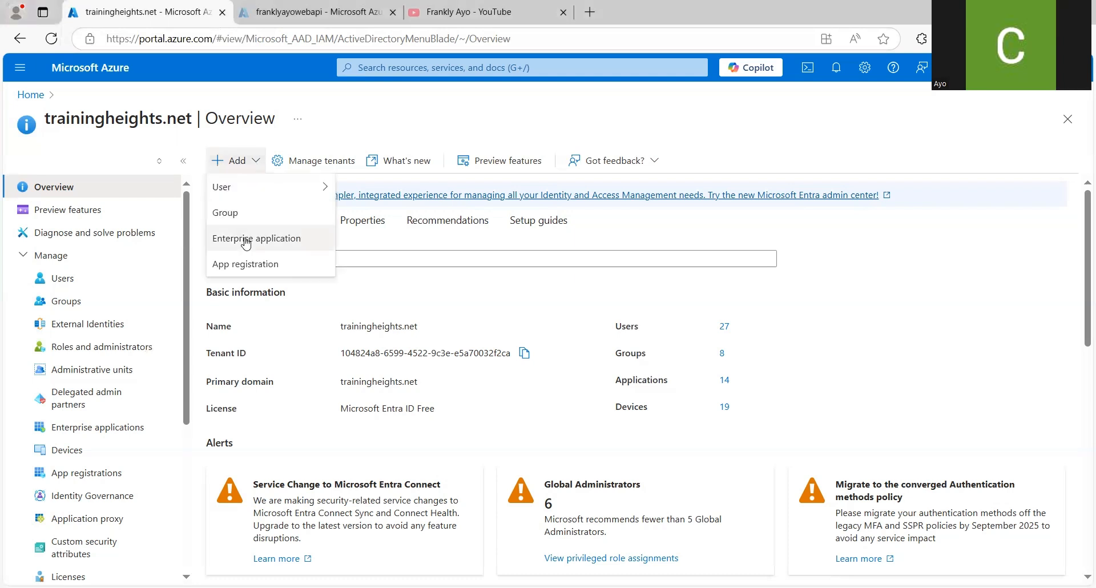
left_click(240, 267)
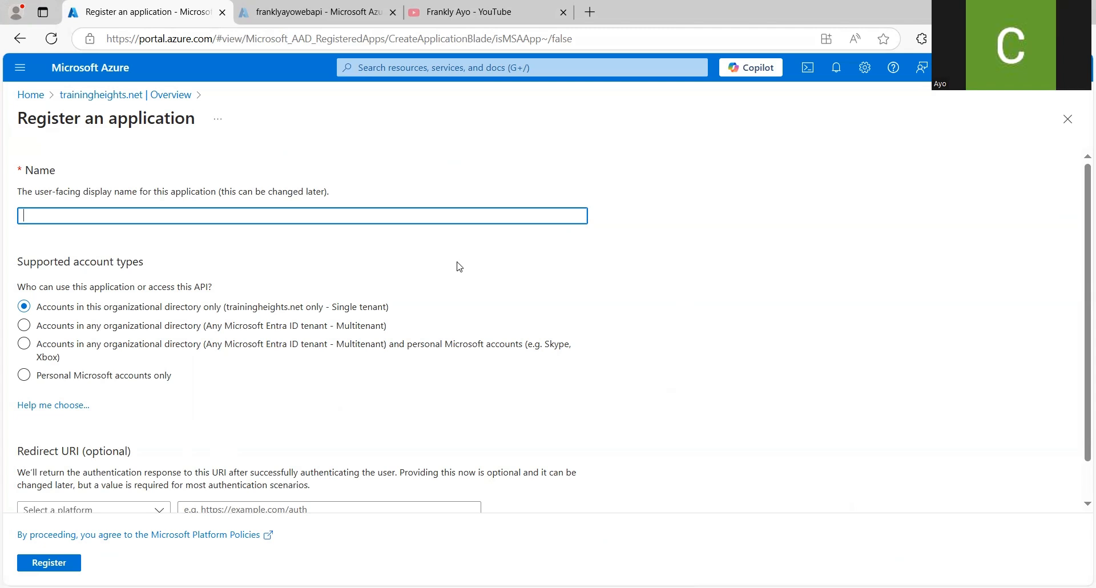
type("appmanager")
scroll(1081, 341, "down", 2)
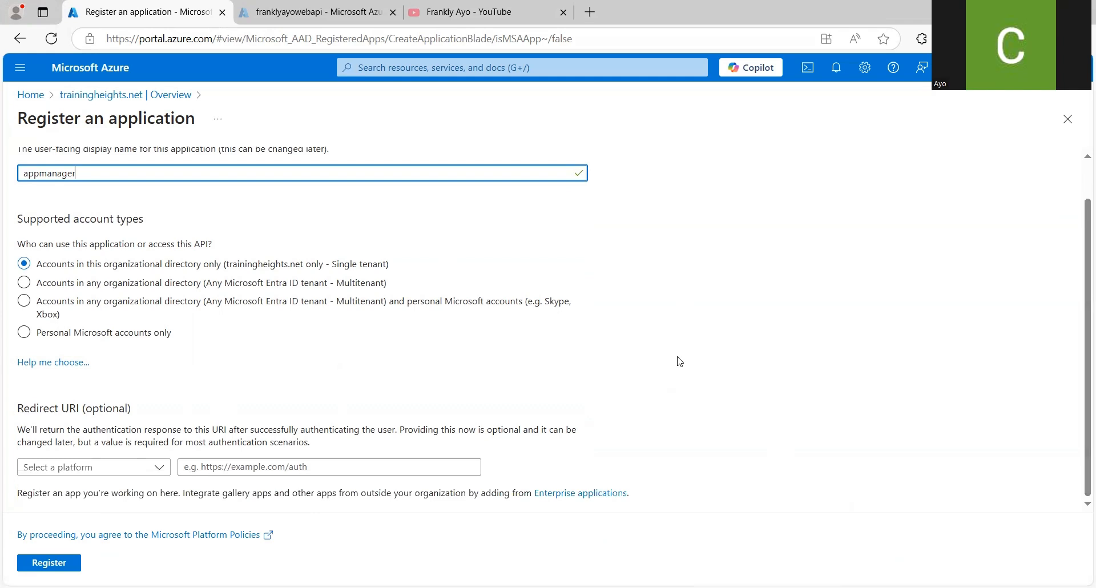
left_click(39, 567)
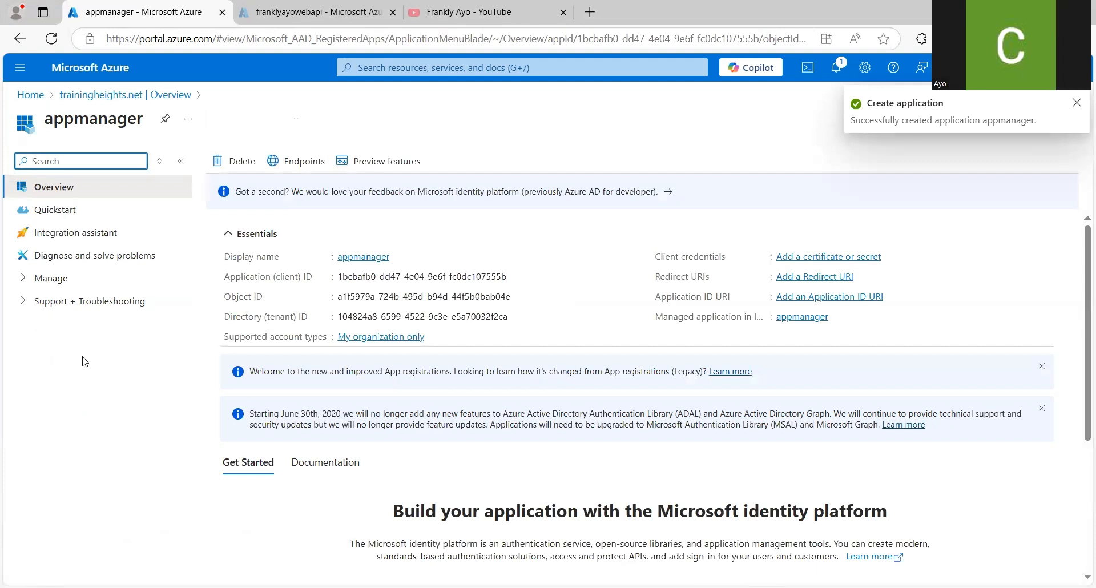
Return to the trainingheights.net directory and register a second single-tenant application named postman.
left_click(97, 96)
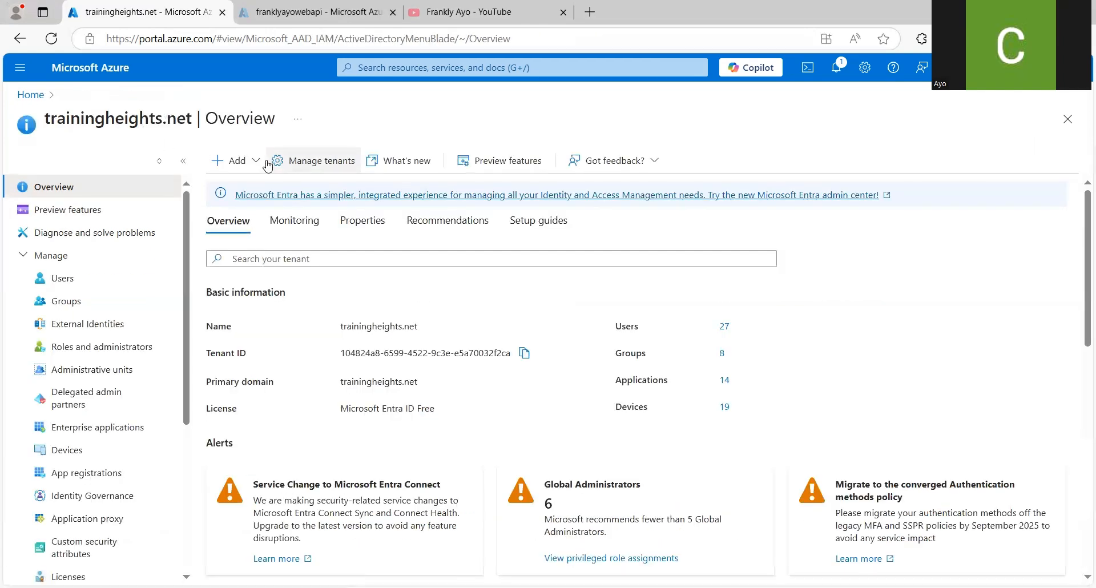
left_click(258, 167)
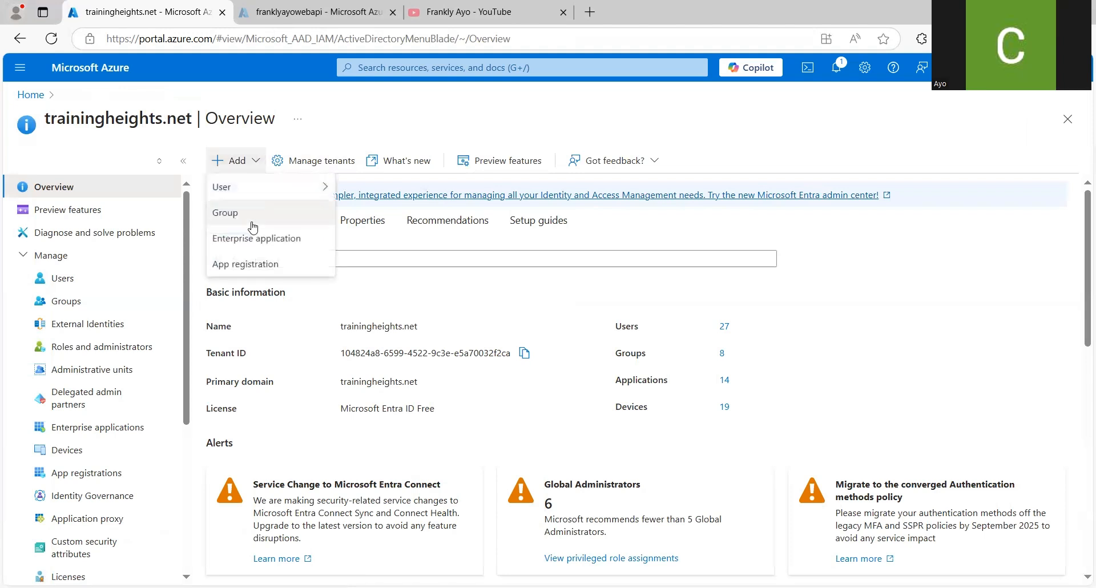
left_click(248, 269)
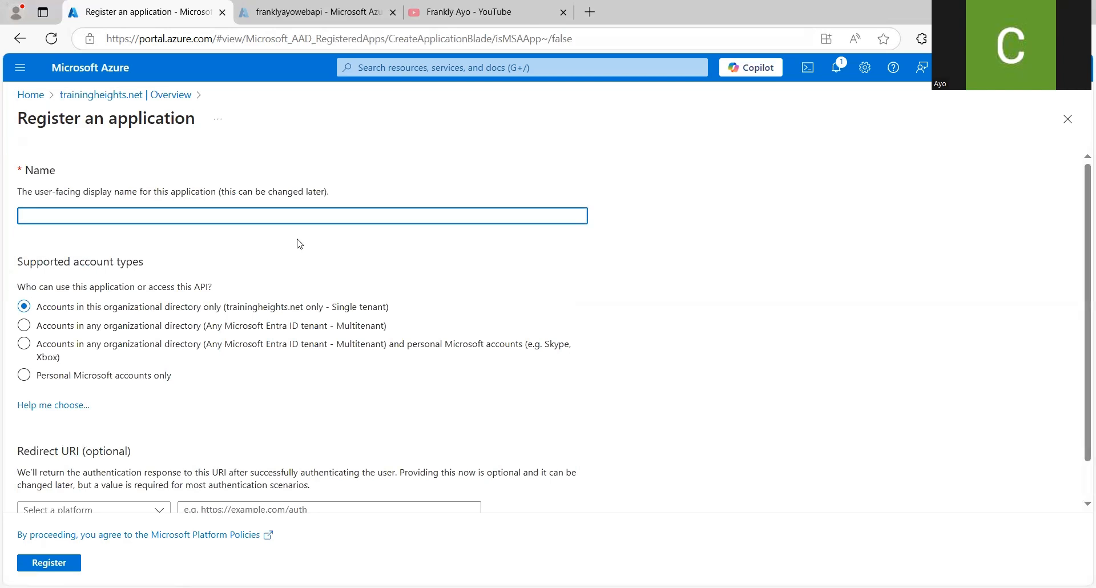
type("postman")
left_click(203, 327)
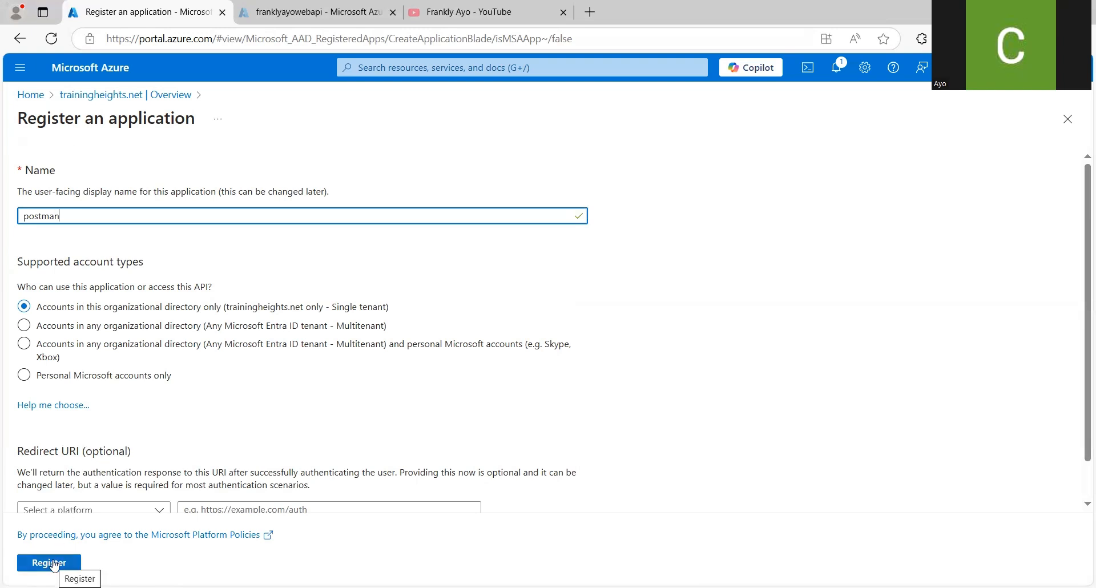
left_click(54, 564)
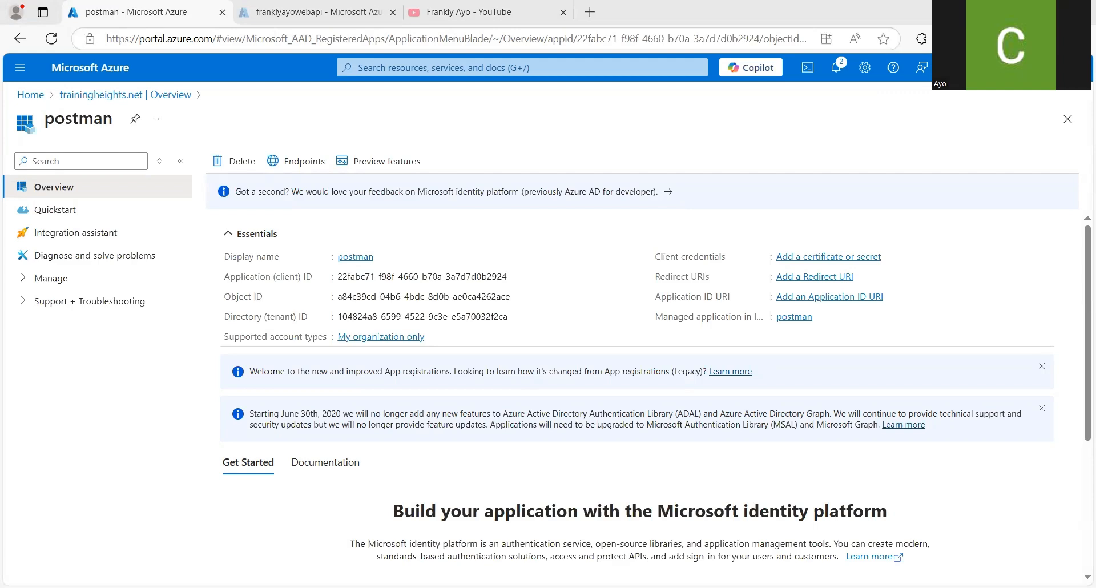
Open the Expose an API settings of the appmanager registration and start adding a scope, saving the proposed Application ID URI.
left_click(131, 95)
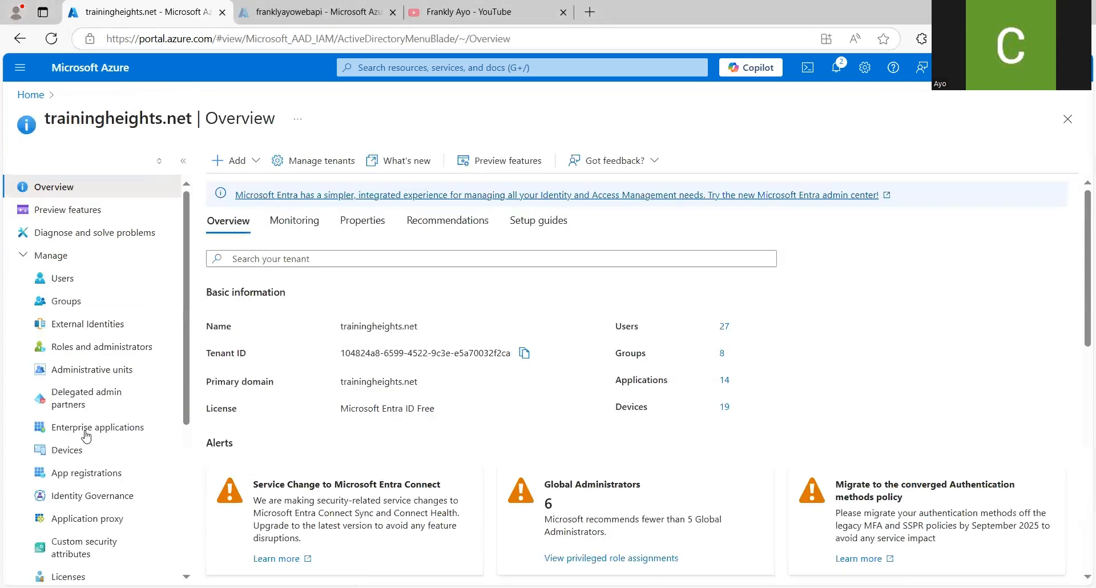
left_click(86, 472)
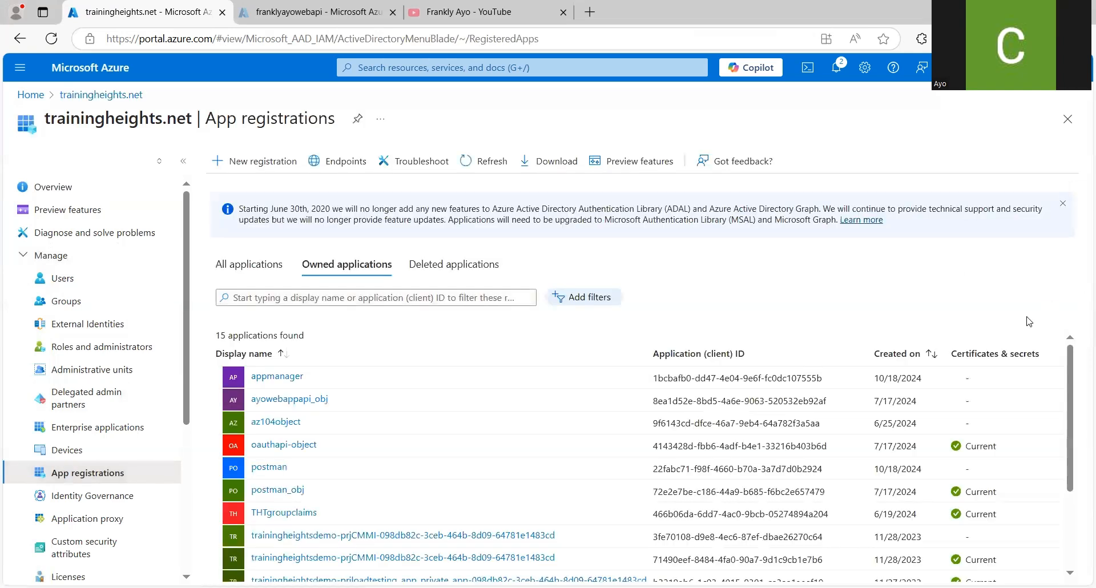
left_click(278, 379)
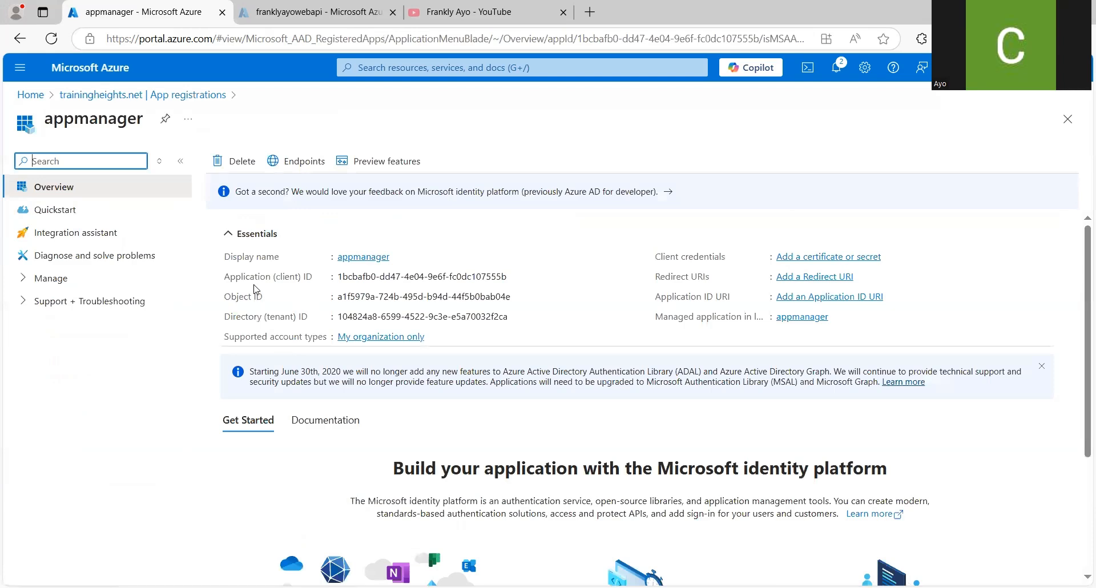
left_click(23, 283)
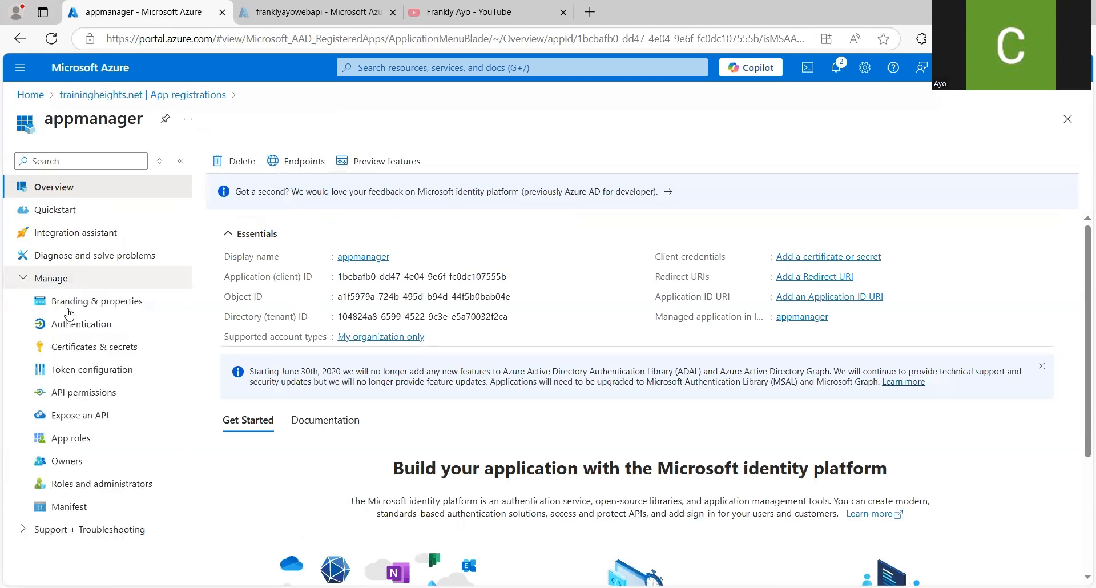
left_click(102, 416)
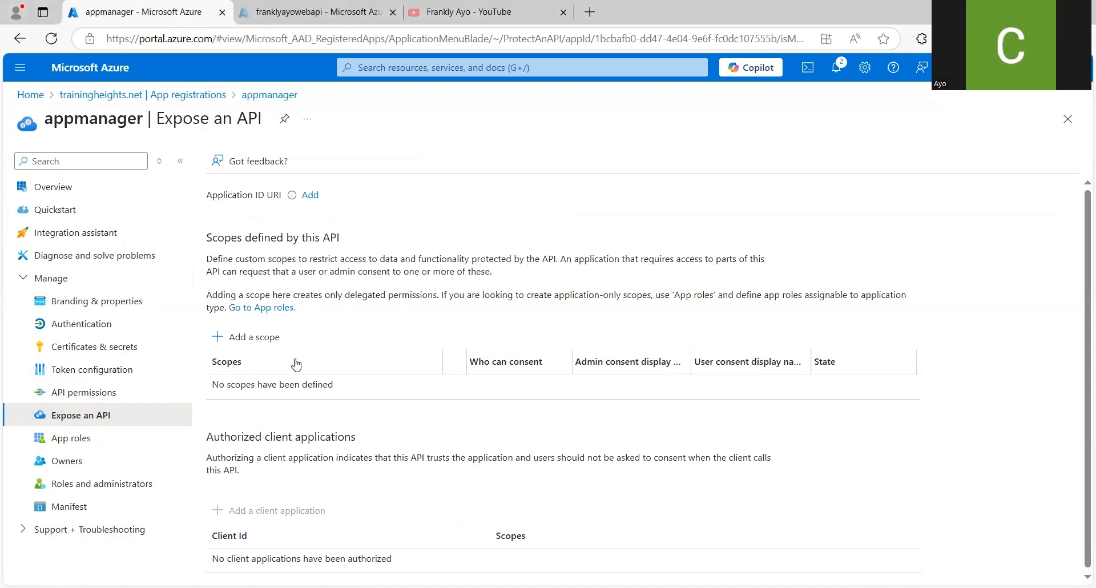
left_click(251, 338)
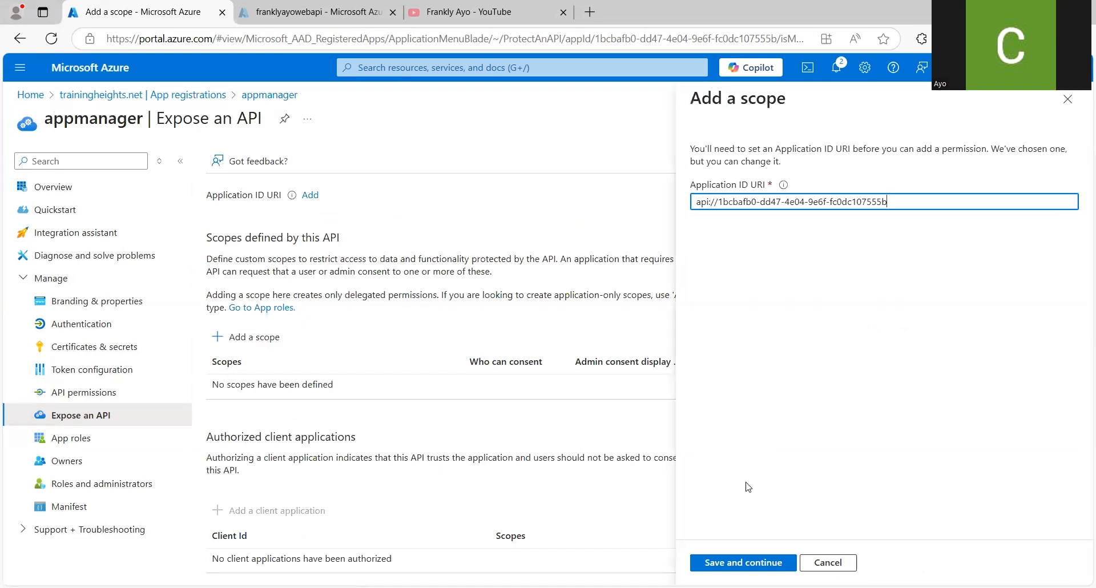
key("Return")
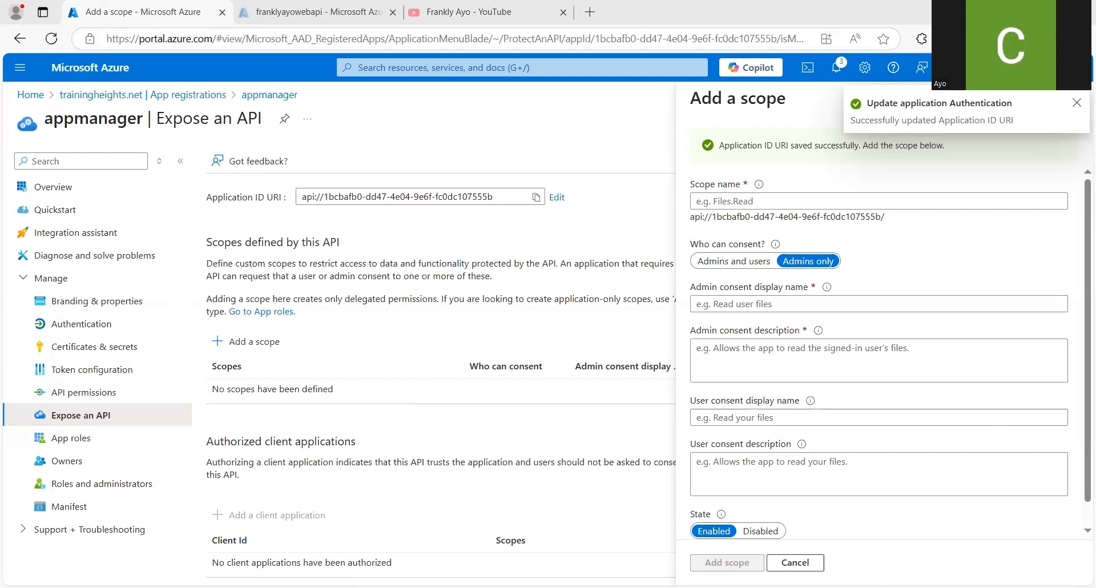
Name the new scope Course.Read and allow both admins and users to consent.
left_click(780, 200)
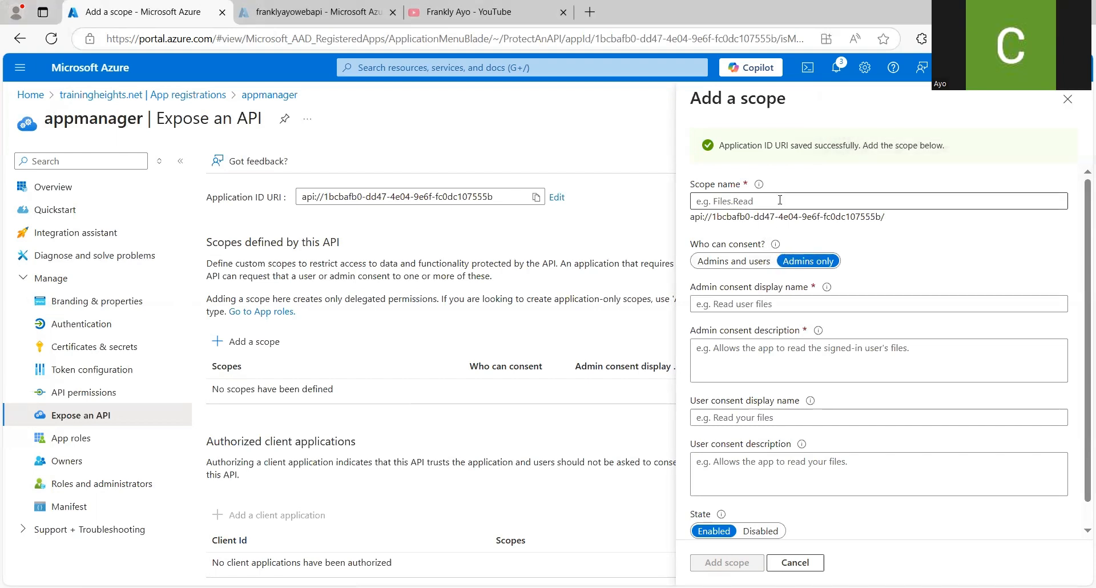
type("Course.Read")
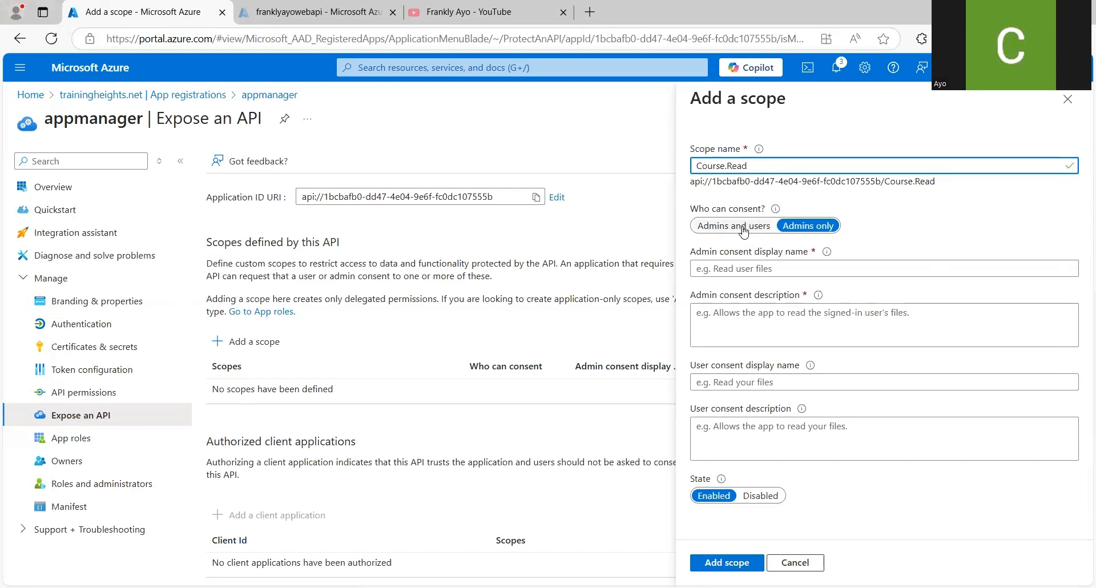
left_click(735, 226)
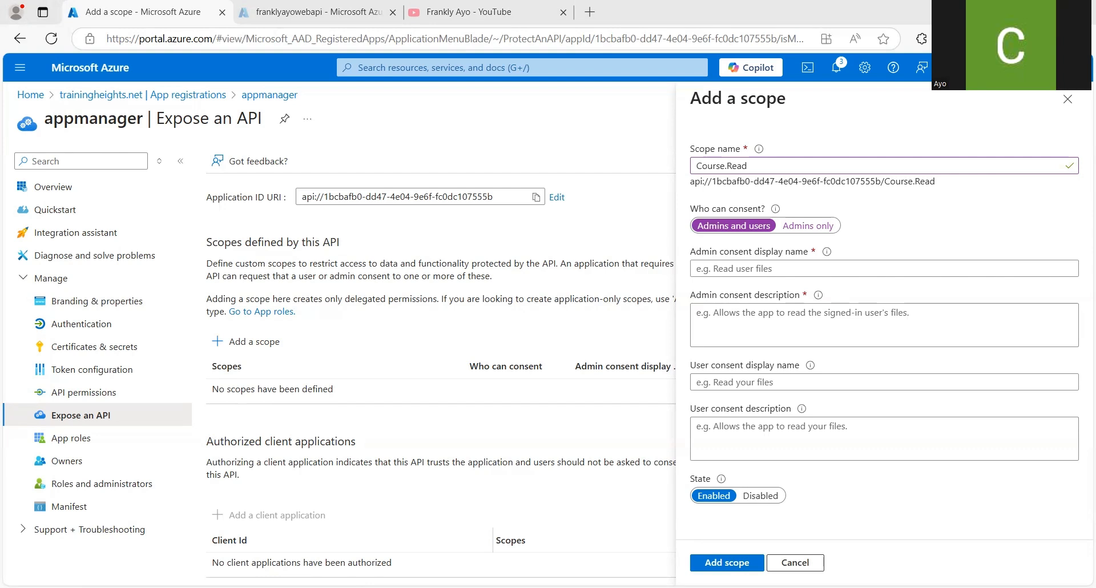
Set the scope's admin consent display name to Courses.Read.
left_click(897, 271)
left_click(898, 268)
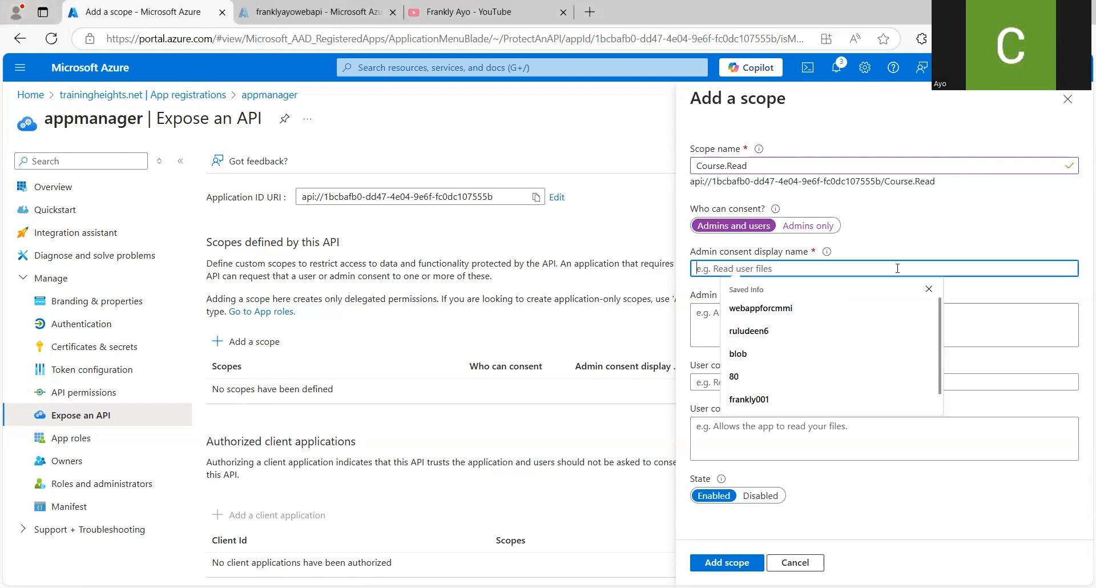
type("Course.Read")
key("ctrl+z")
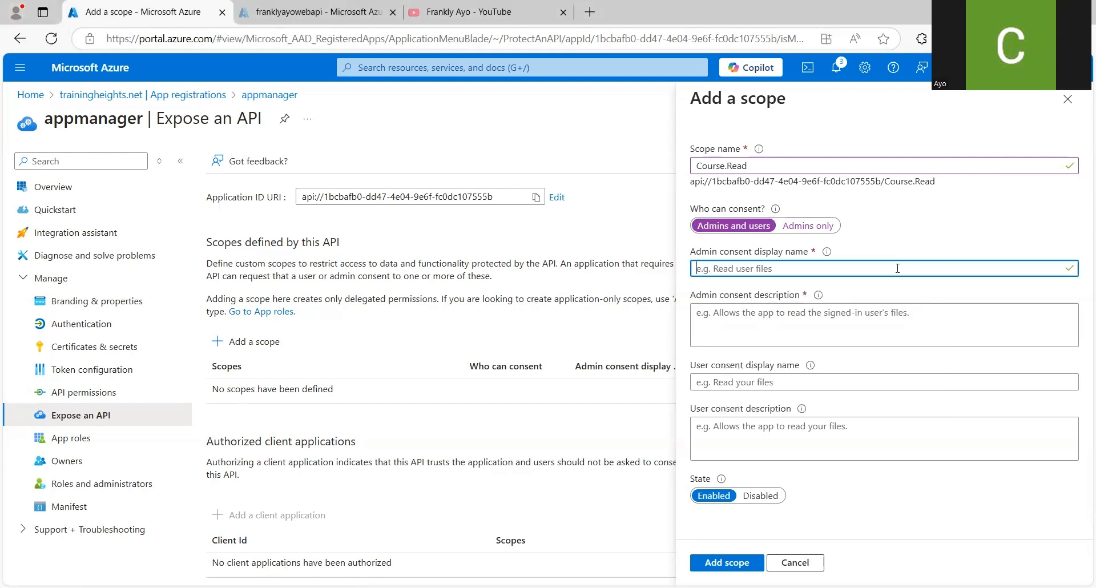
type("Course.Read")
left_click(723, 272)
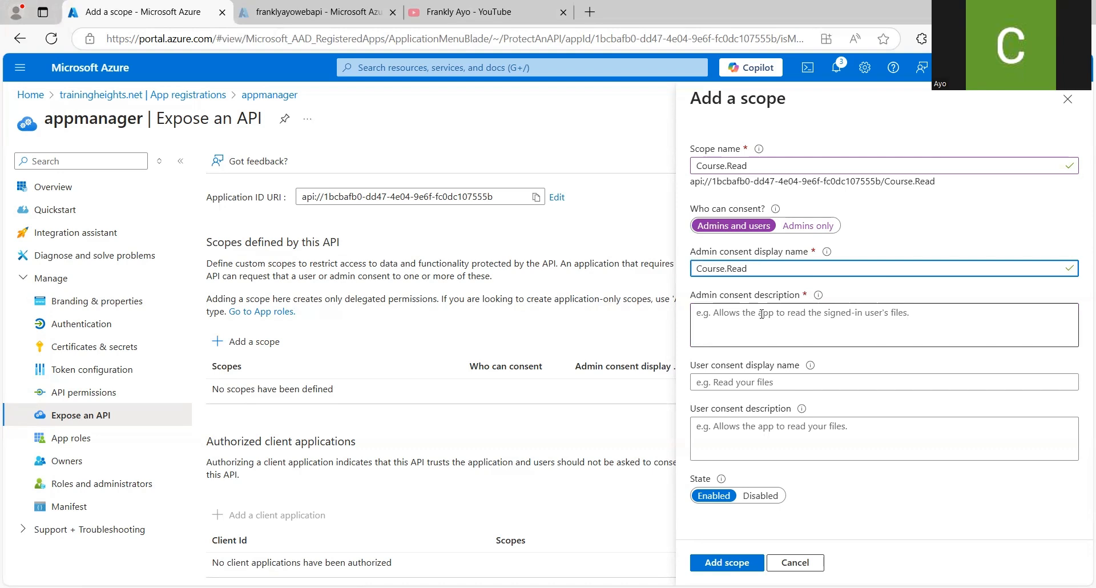
type("s")
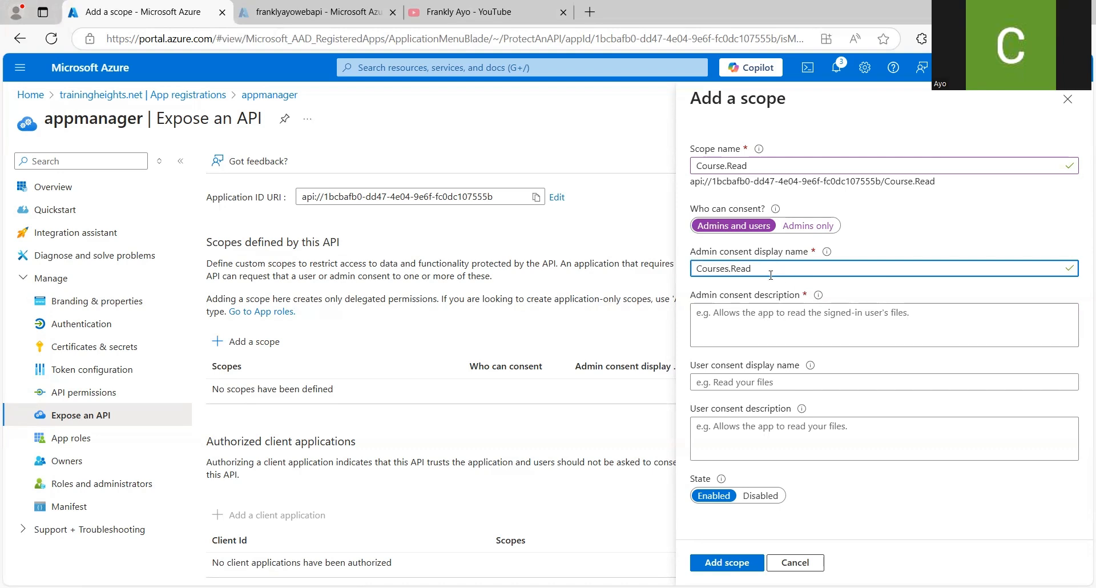
Enter "Read Courses" as the admin consent description, leave the user consent fields empty, and add the enabled scope.
left_click(759, 318)
type("Rea")
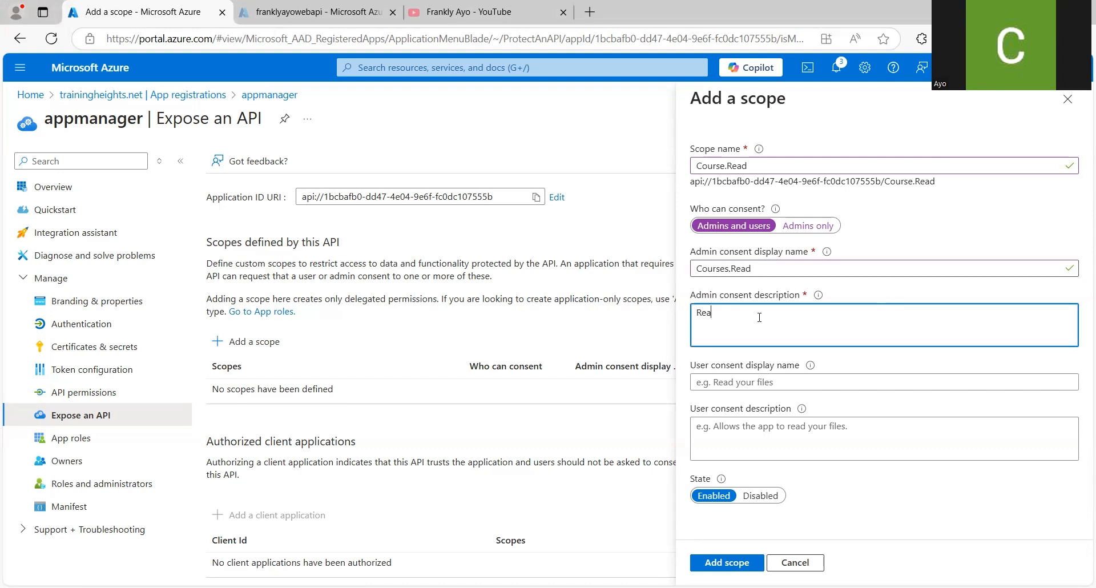
type("d Courses")
left_click(742, 382)
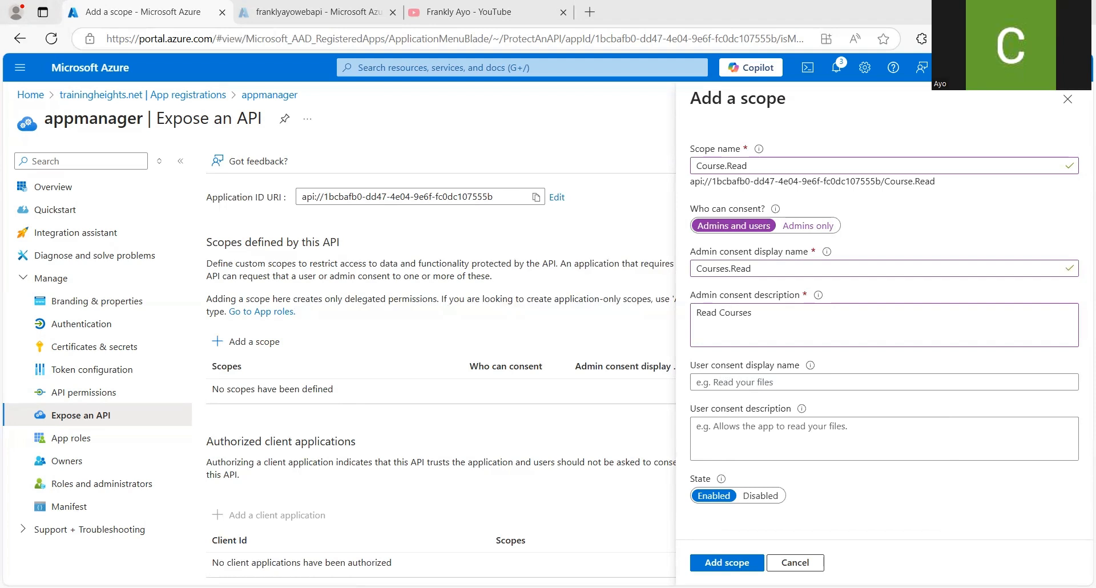
key("alt+Tab")
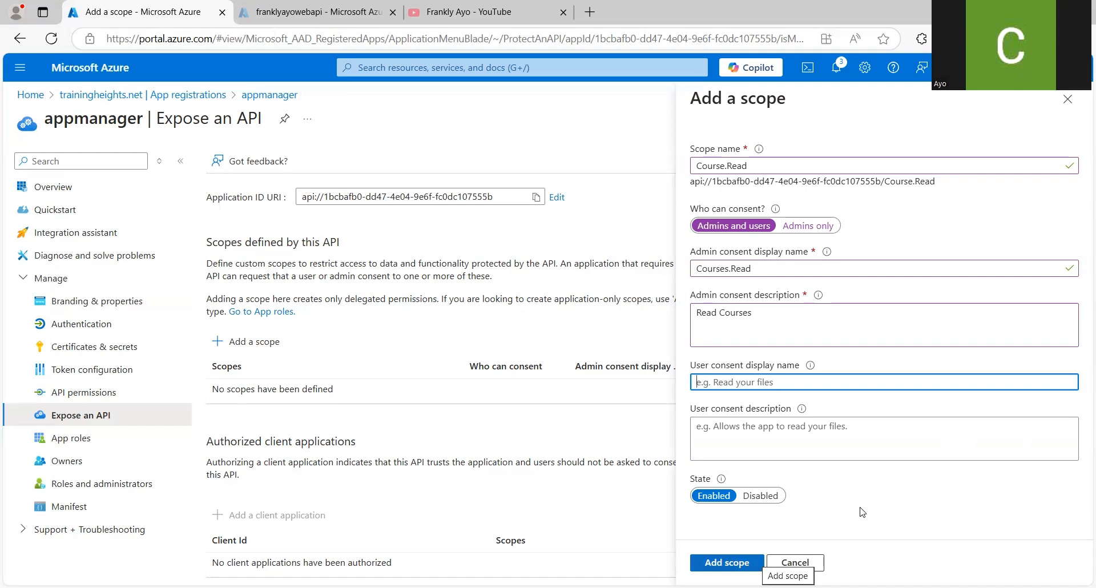
key("Return")
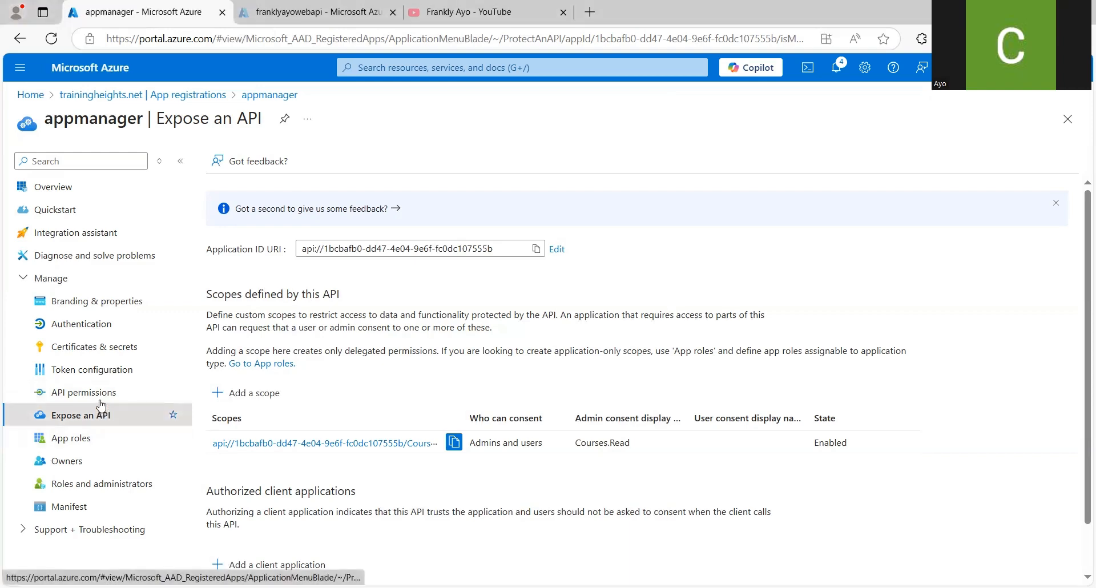
Start a new app role for appmanager with the display name Courses.Read and Applications as the allowed member type.
left_click(87, 440)
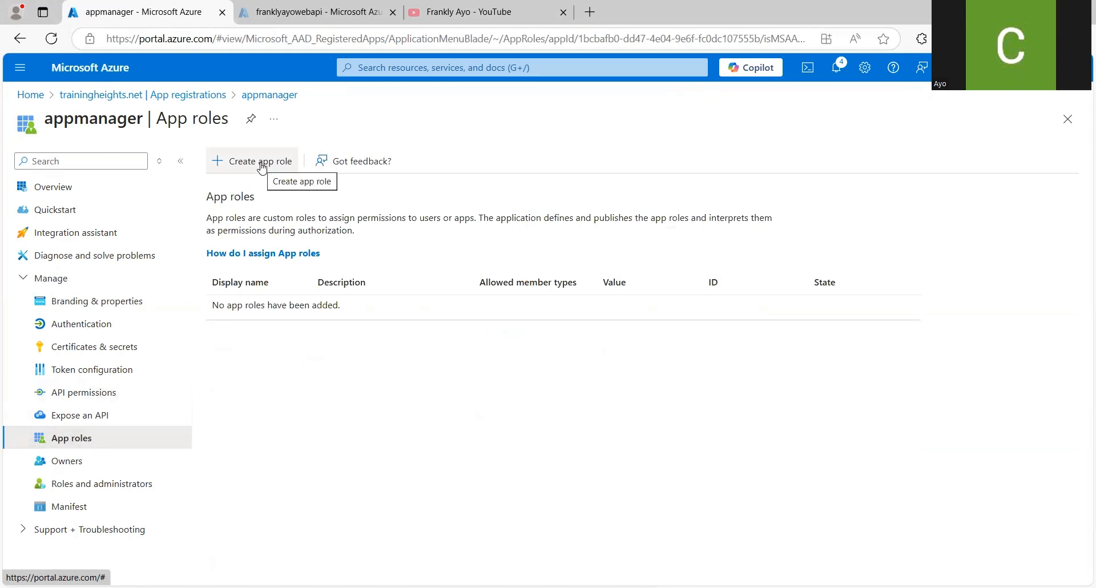
left_click(262, 166)
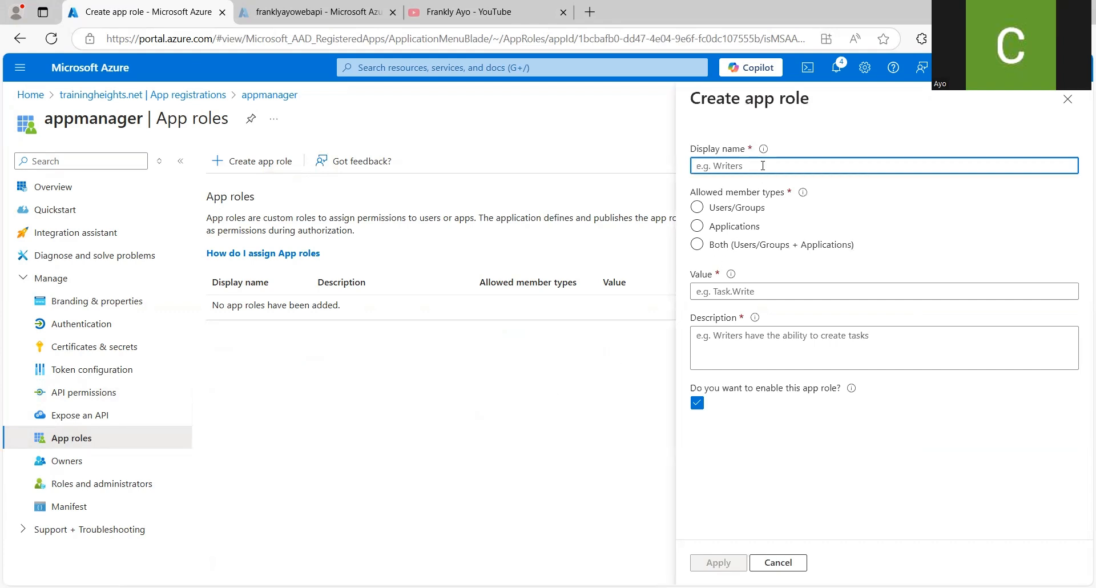
type("Courses.Read")
left_click(710, 225)
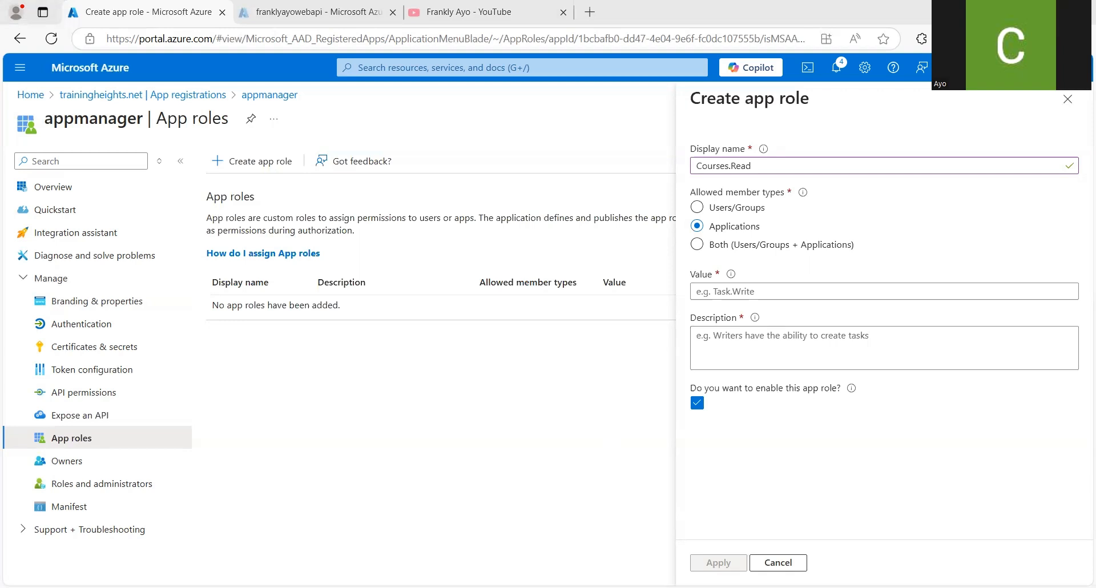
Give the app role the value Courses.Read and the description "Read courses", and create it enabled.
left_click(848, 292)
type("Courses.Read")
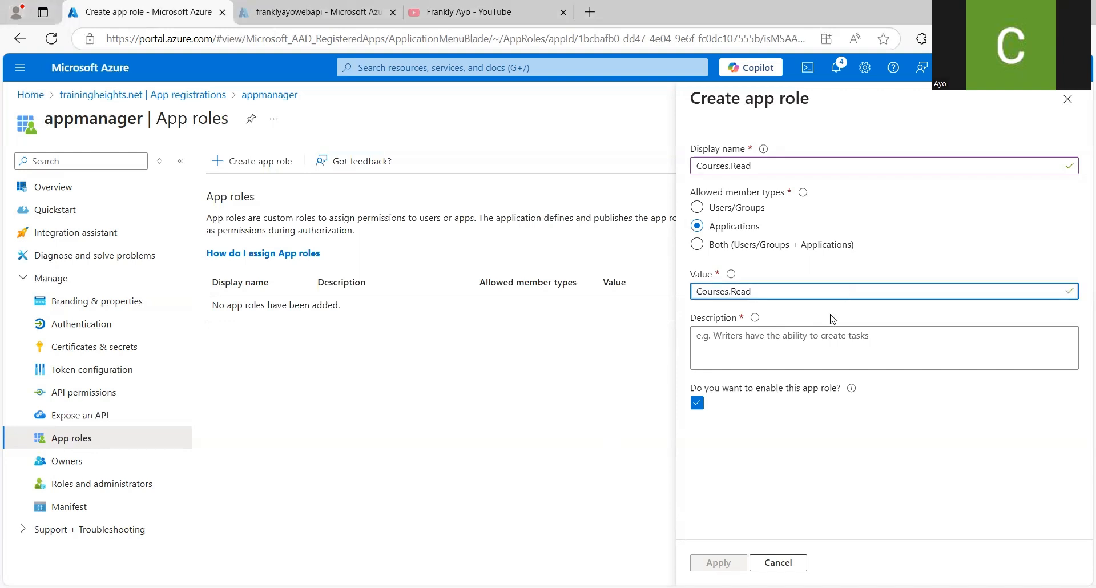
left_click(819, 336)
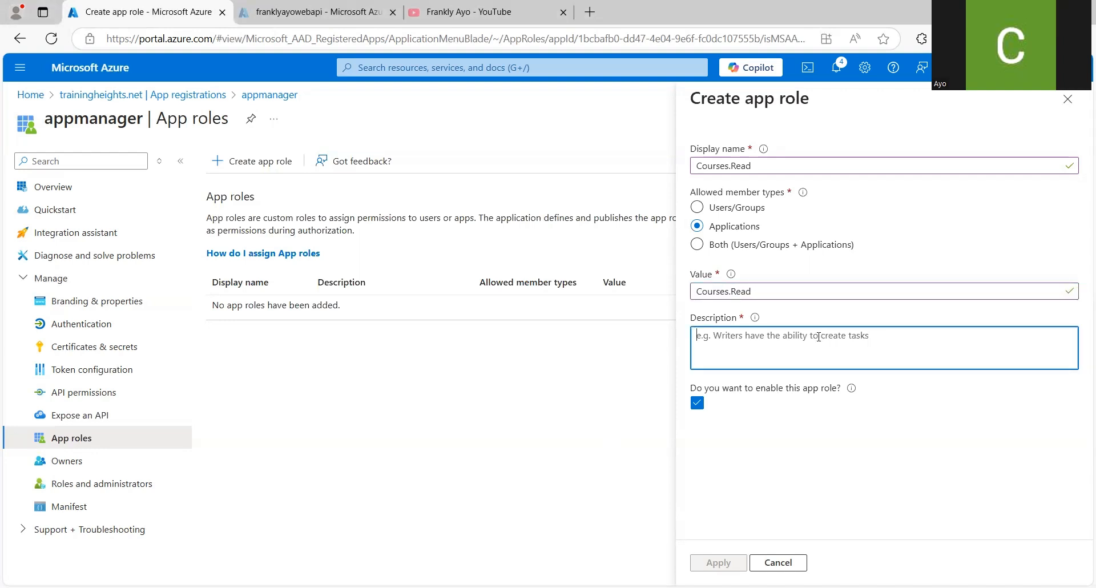
type("Read c")
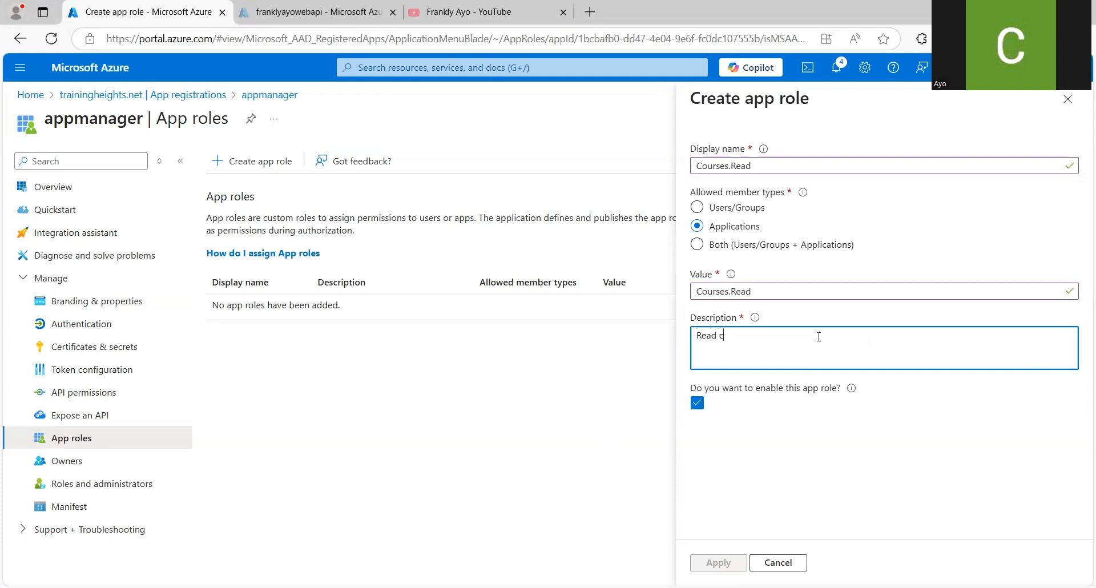
type("ourses")
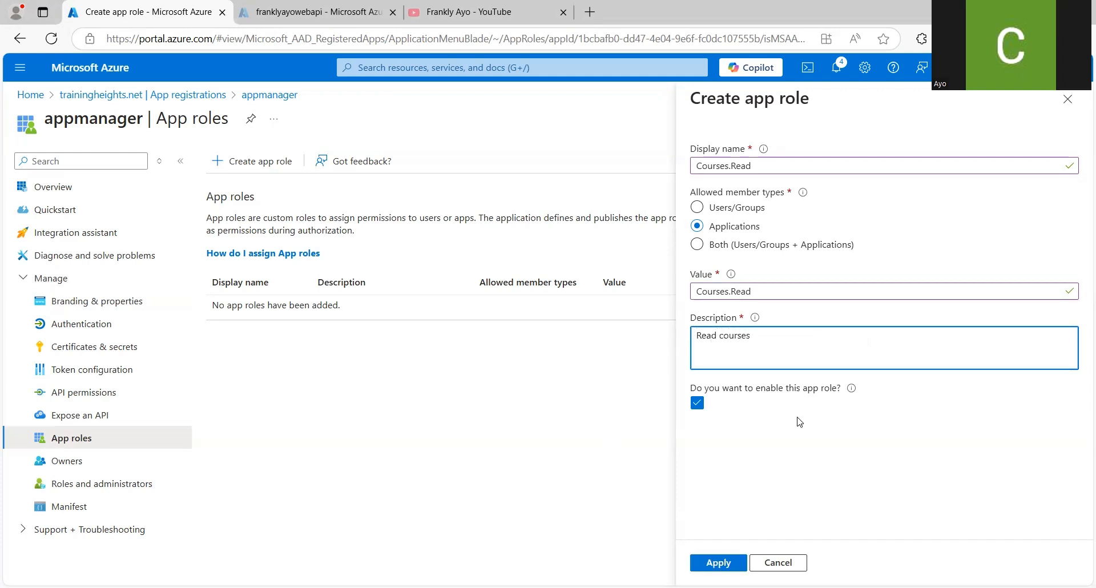
left_click(740, 497)
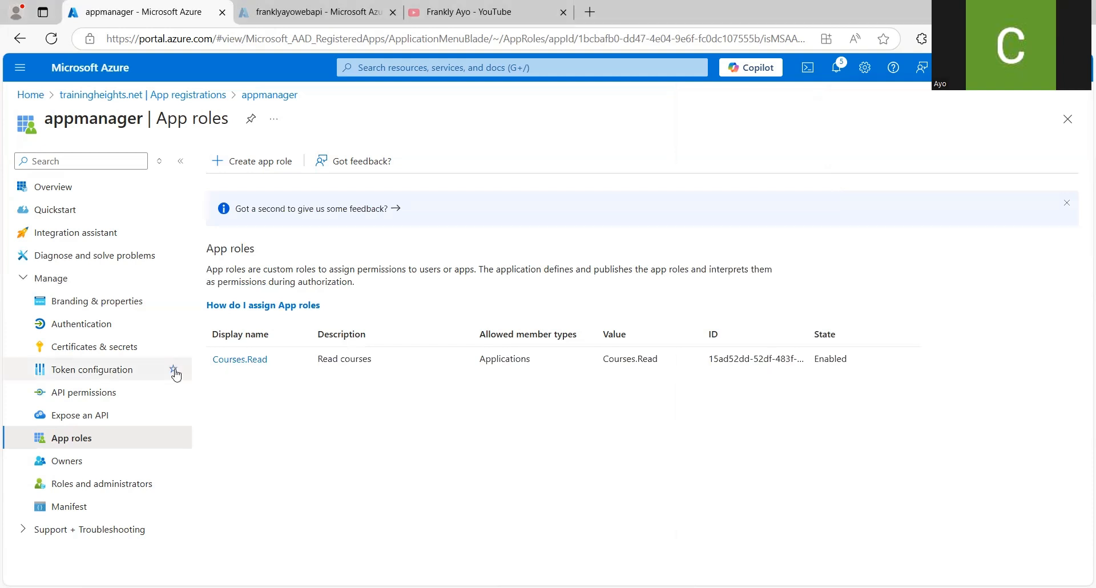
Review appmanager's exposed scope and open the API permissions of the postman app registration.
left_click(98, 417)
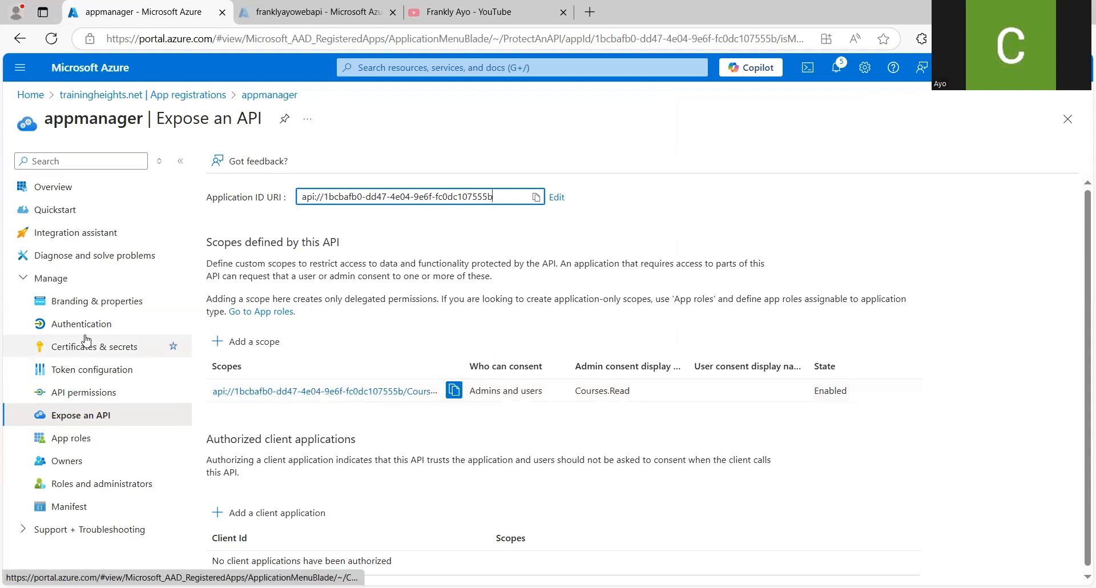
left_click(117, 96)
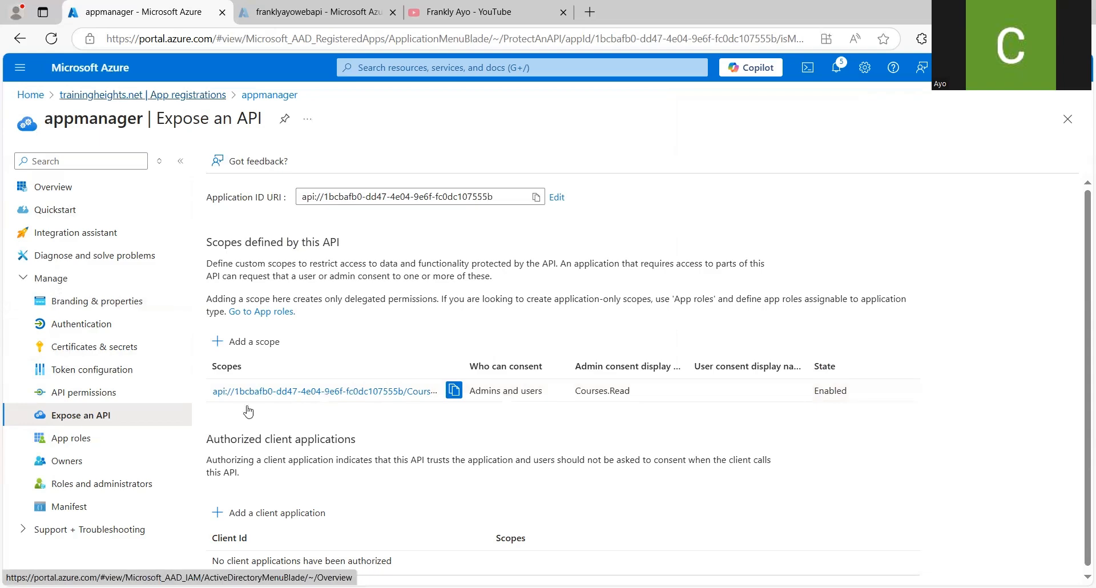
left_click(265, 470)
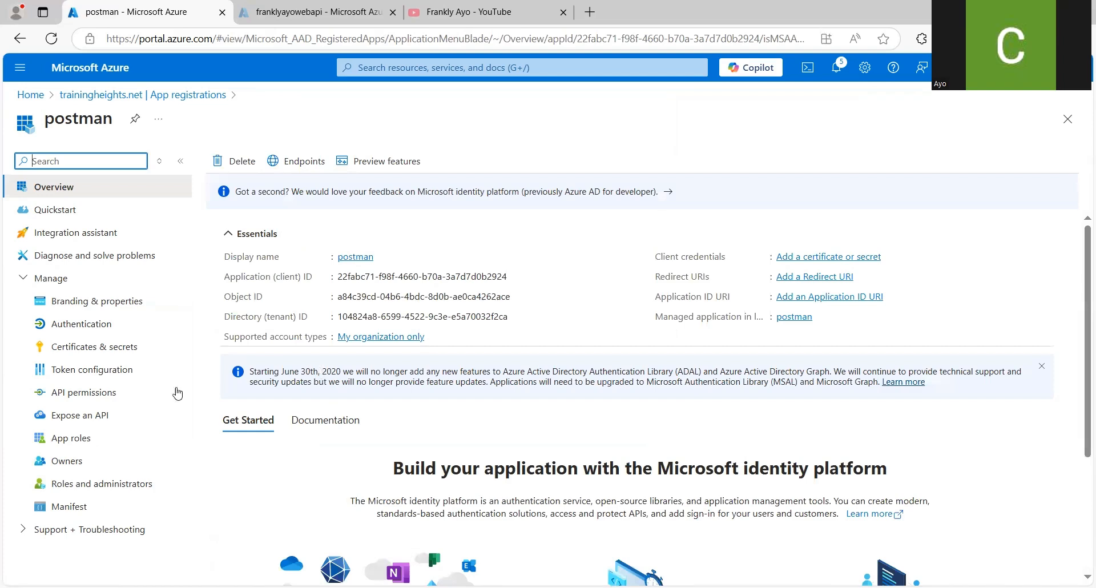
left_click(108, 398)
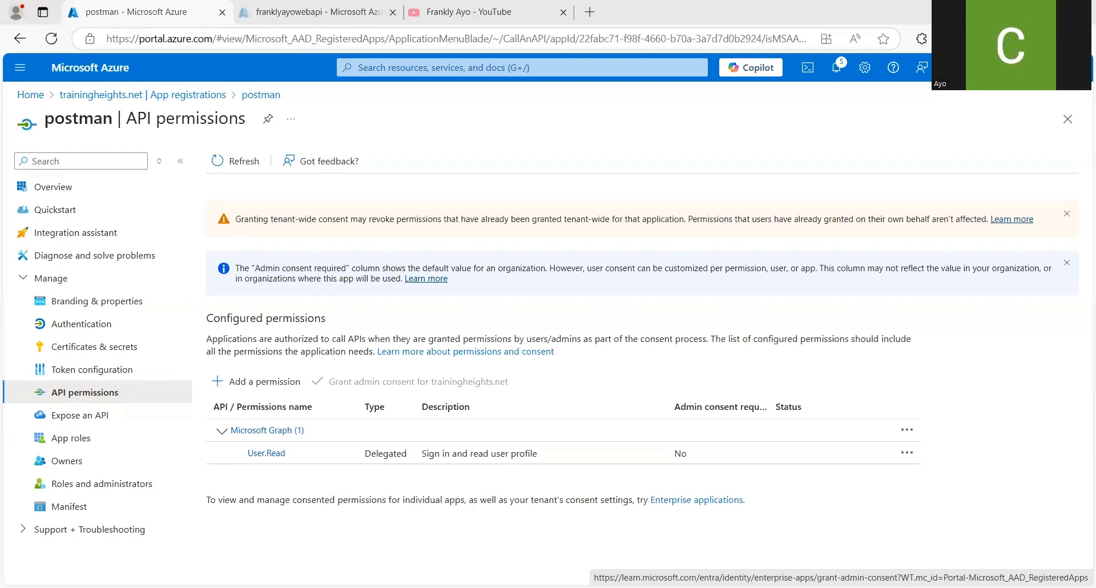
Start adding a permission to postman and choose appmanager from the organization's own APIs.
left_click(245, 388)
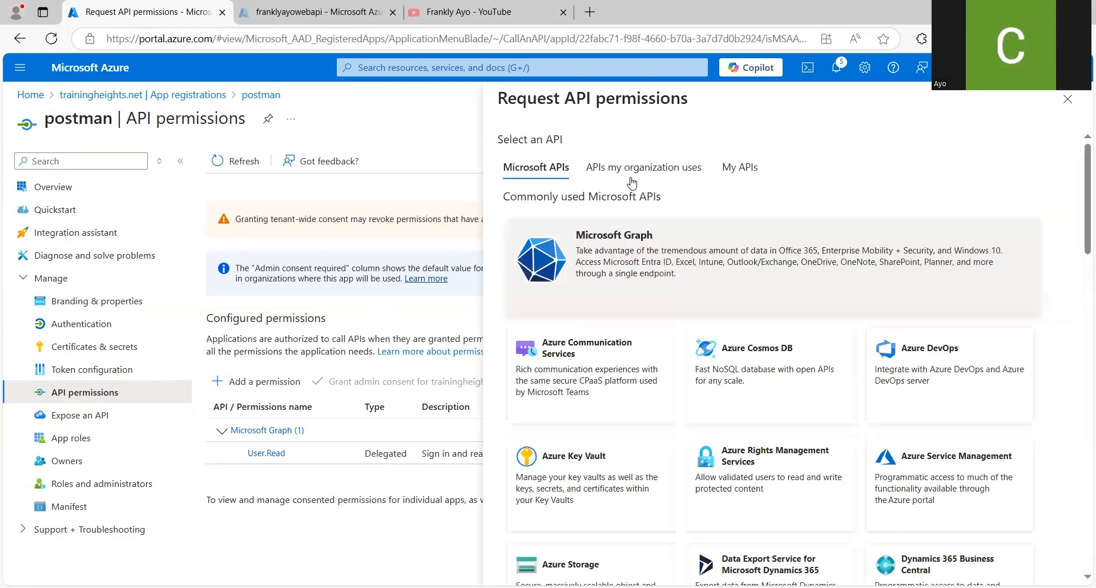
left_click(742, 169)
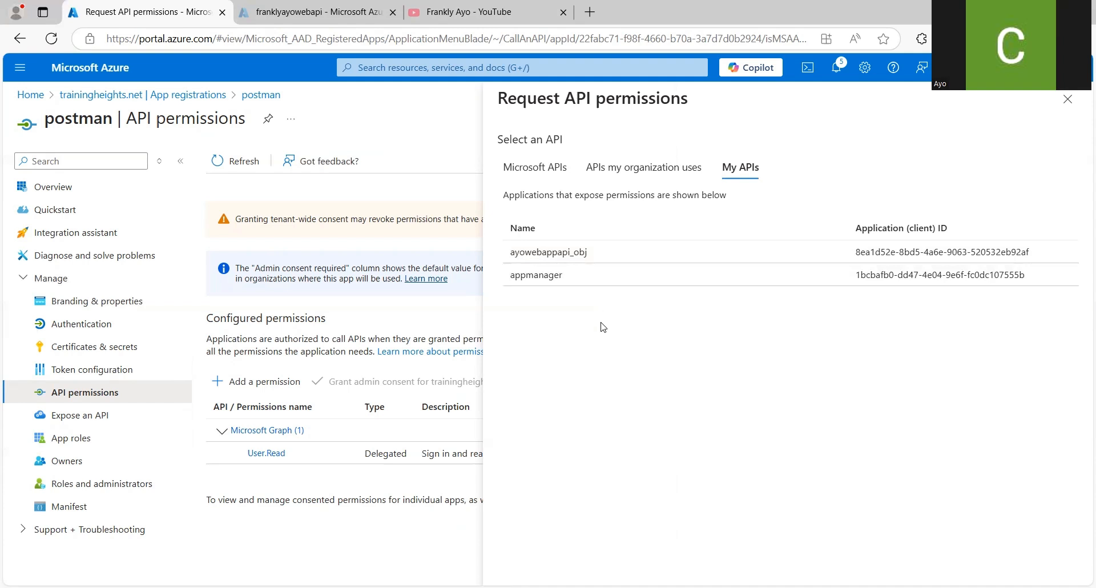
left_click(566, 280)
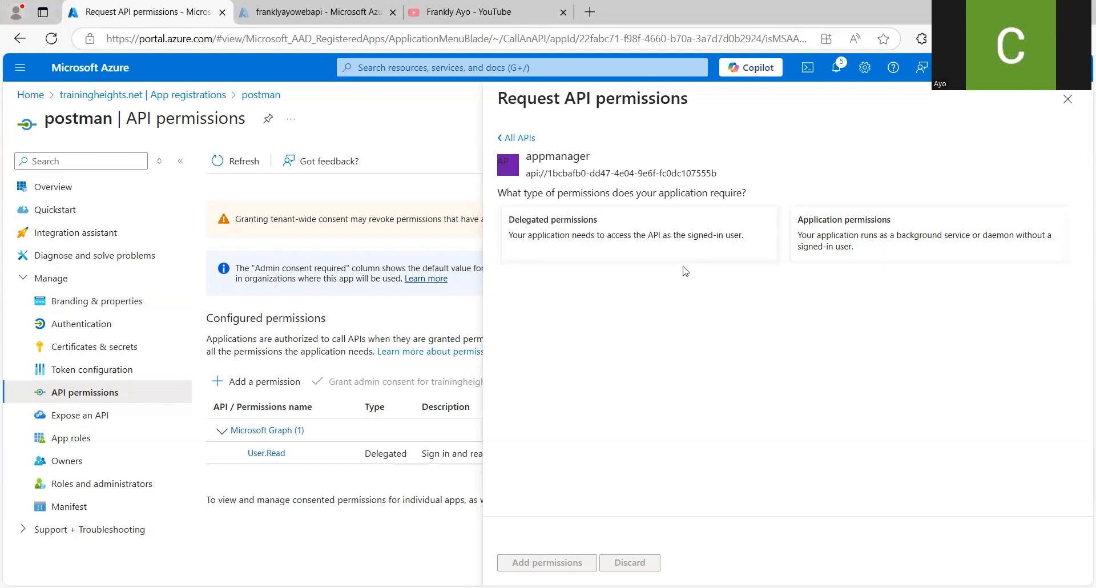
Compare the application and delegated permissions that appmanager offers, including the descriptions of Courses.Read and Course.Read.
left_click(879, 238)
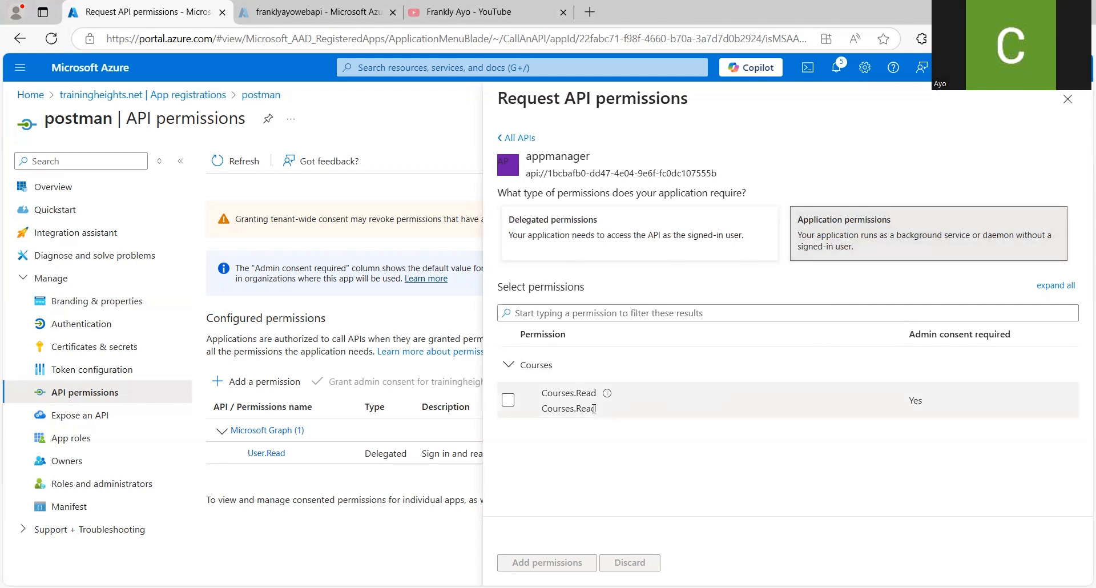
left_click(611, 240)
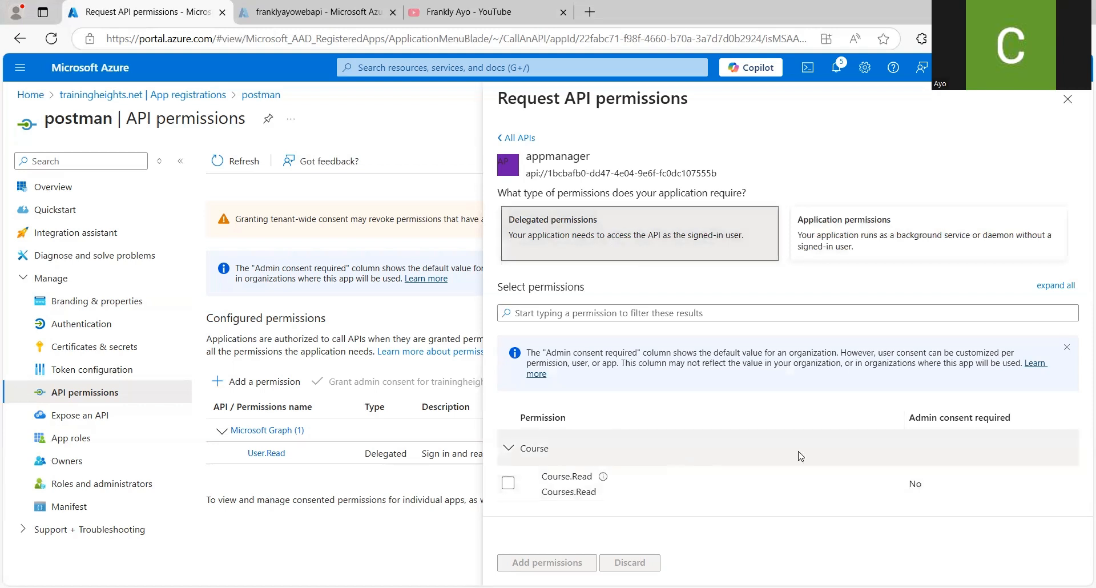
left_click(867, 247)
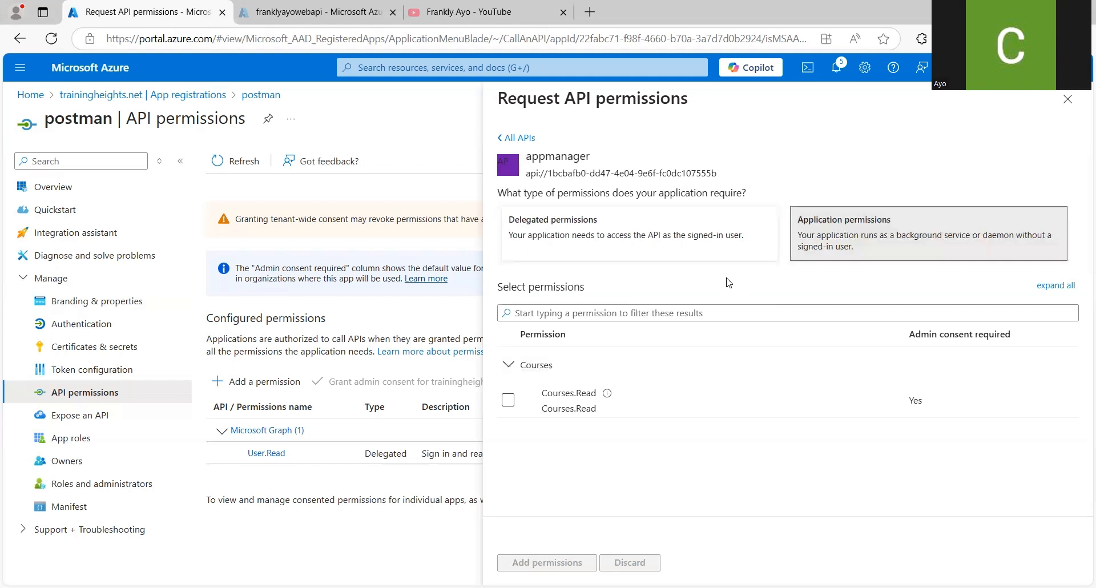
left_click(670, 240)
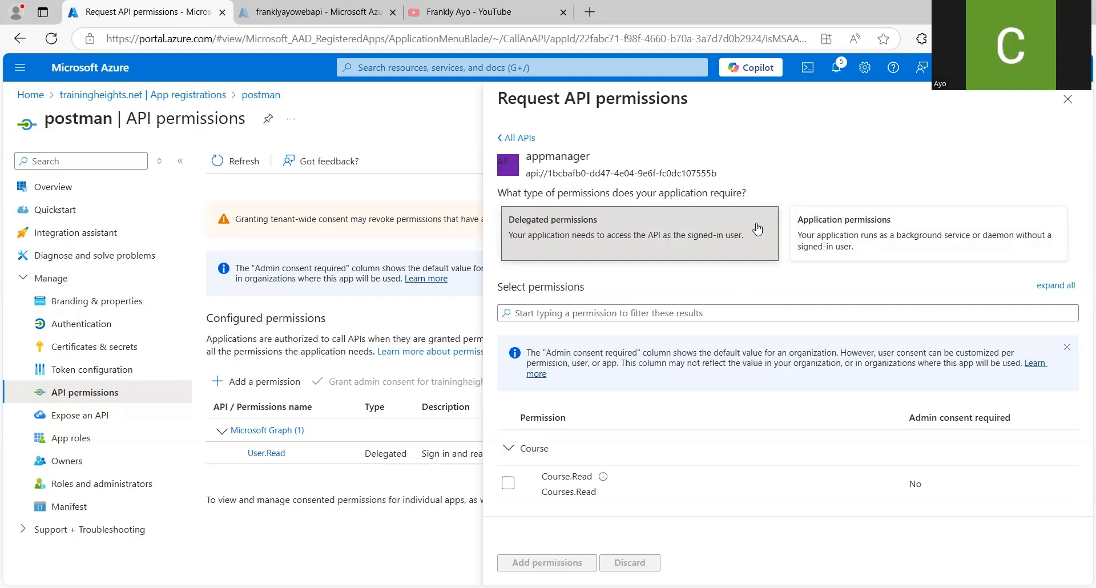
left_click(814, 240)
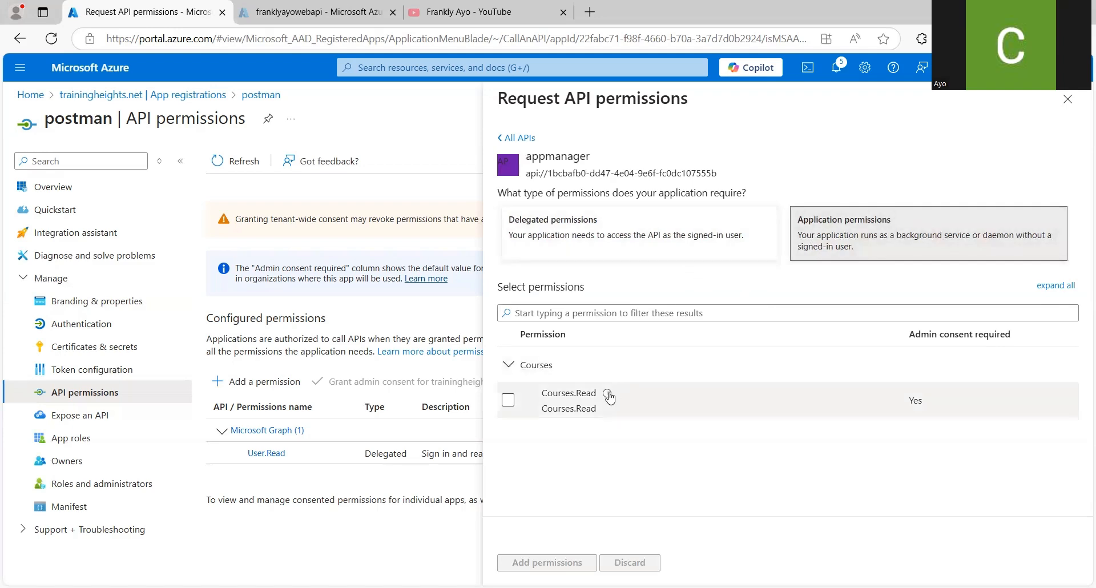
mouse_move(608, 395)
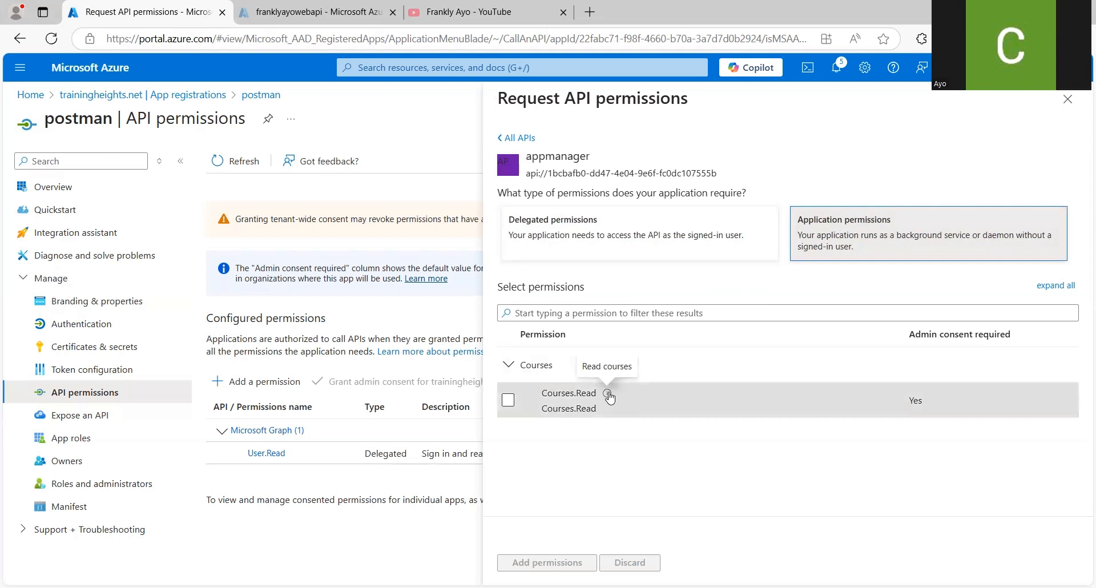
left_click(622, 243)
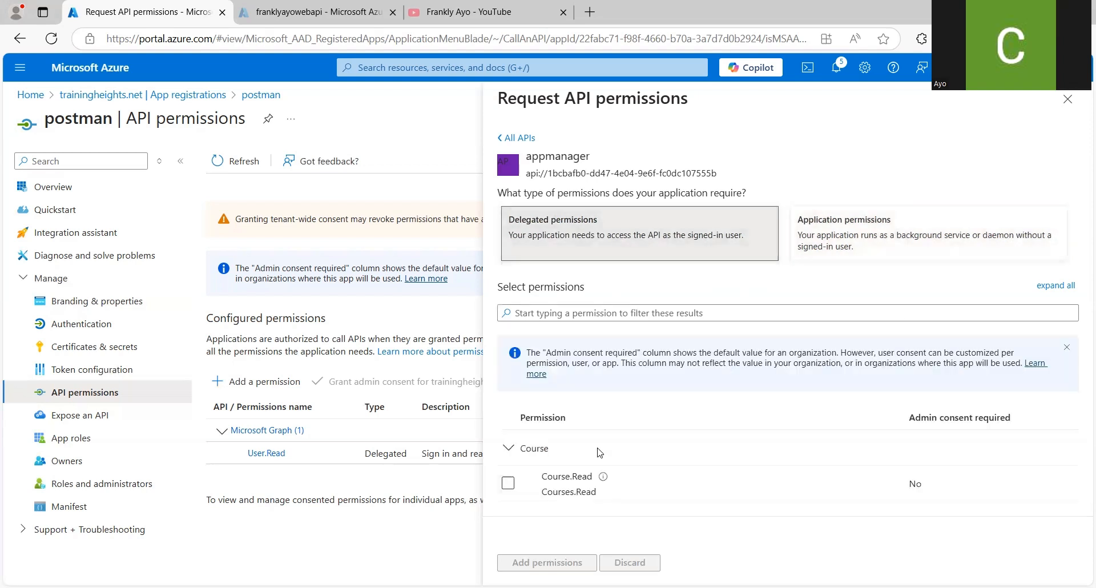
mouse_move(603, 482)
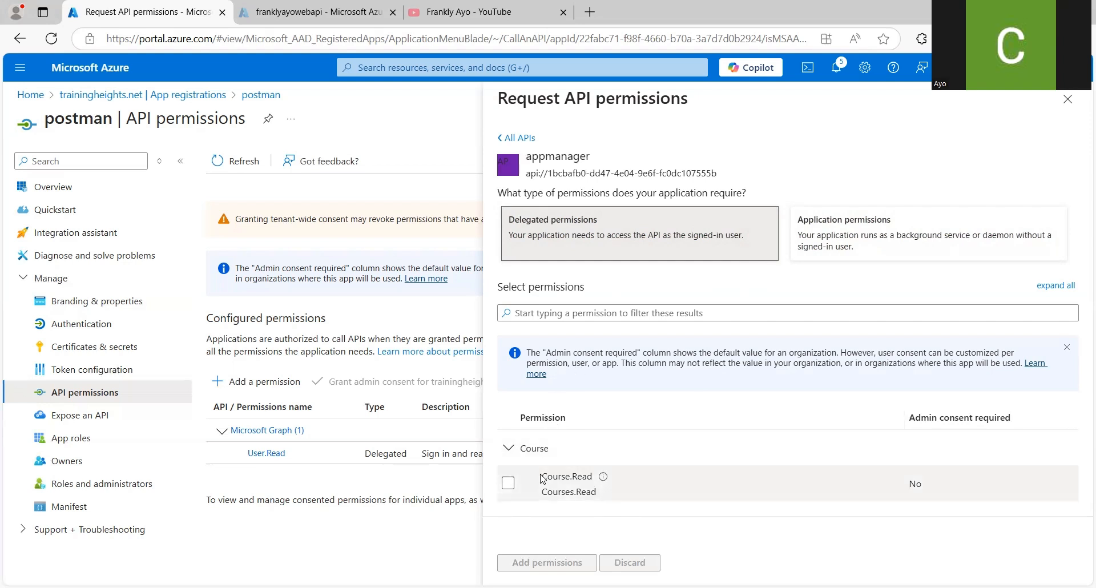
left_click(823, 237)
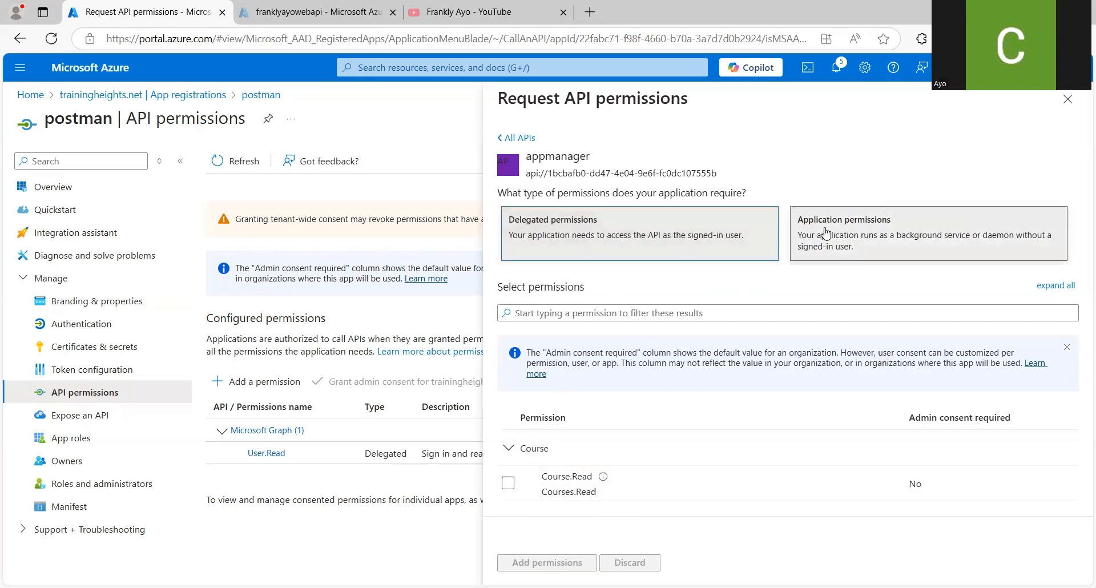
Add appmanager's delegated Course.Read permission to the postman registration.
left_click(702, 242)
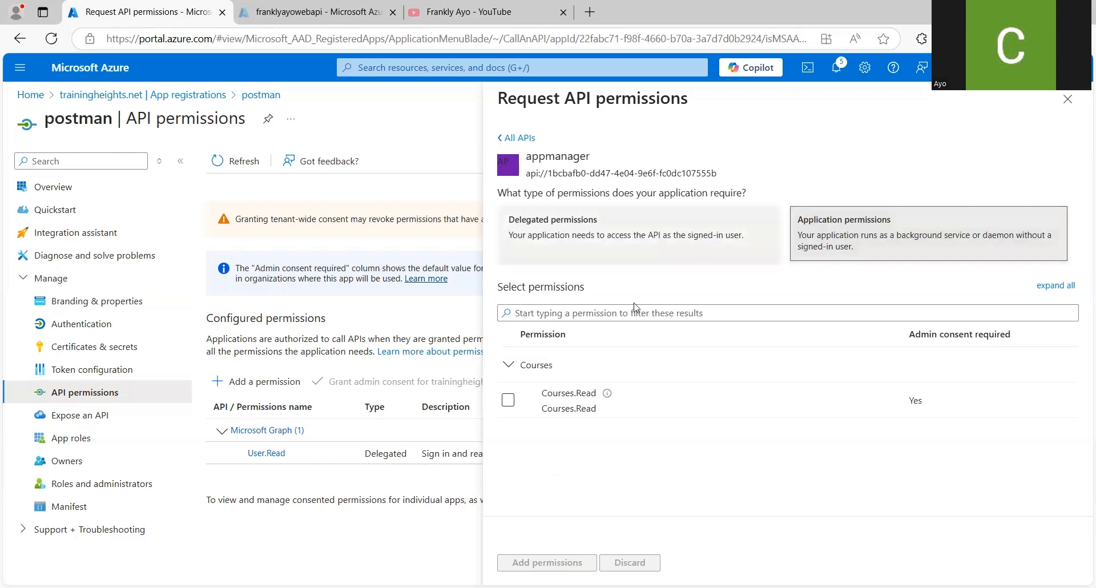
left_click(507, 483)
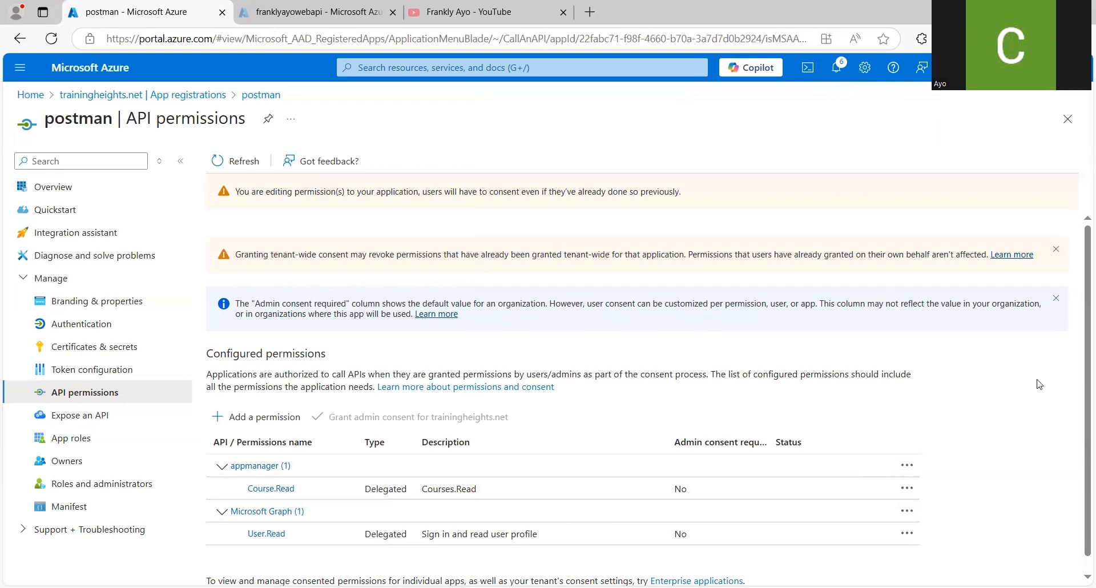
left_click_drag(1081, 403, 1081, 418)
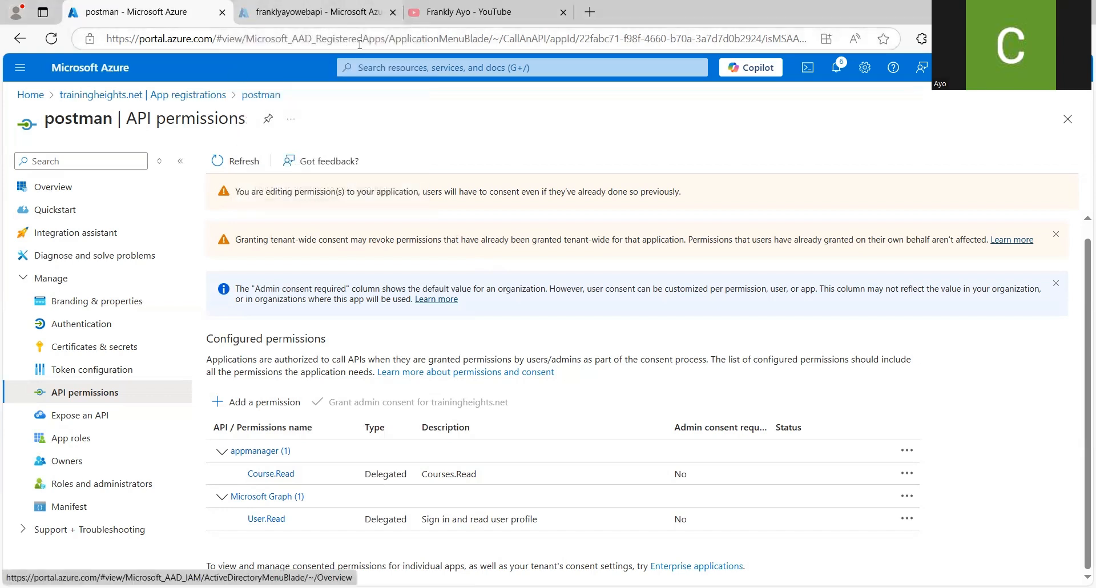
Search the portal for API and open the list of API Management services.
left_click(374, 72)
type("API")
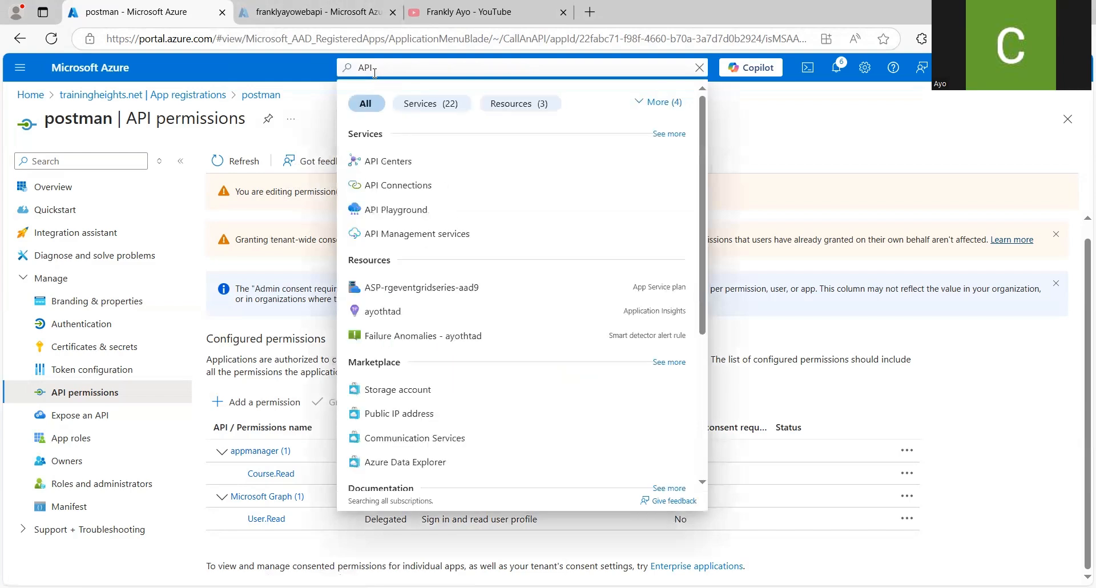
left_click(394, 233)
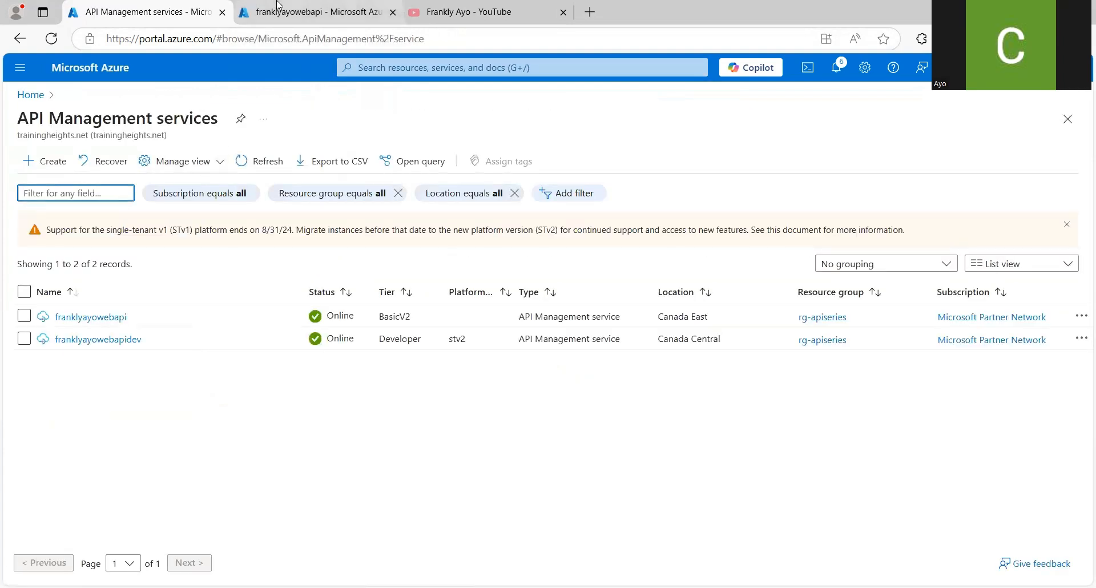
Look through the Security and Settings sections of the franklyayowebapi service for its OAuth configuration.
left_click(309, 14)
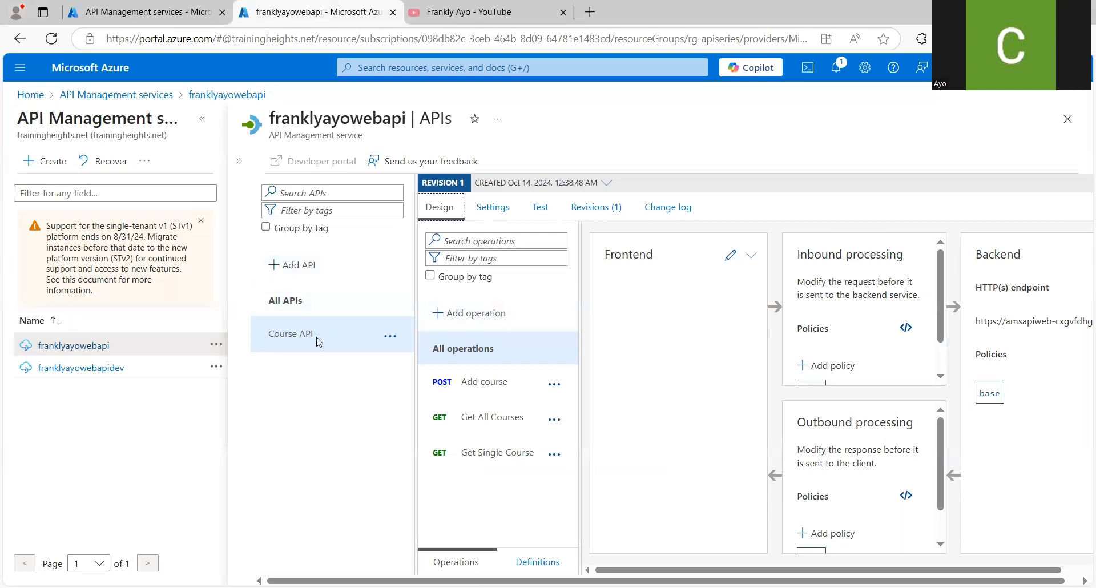
left_click(239, 161)
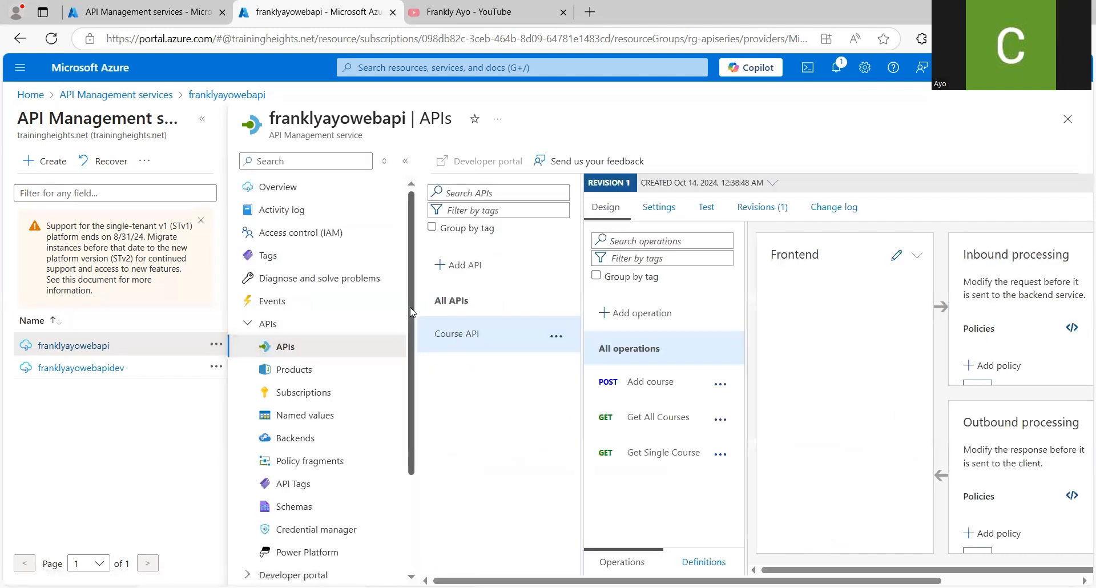
scroll(410, 312, "down", 1)
scroll(409, 339, "down", 4)
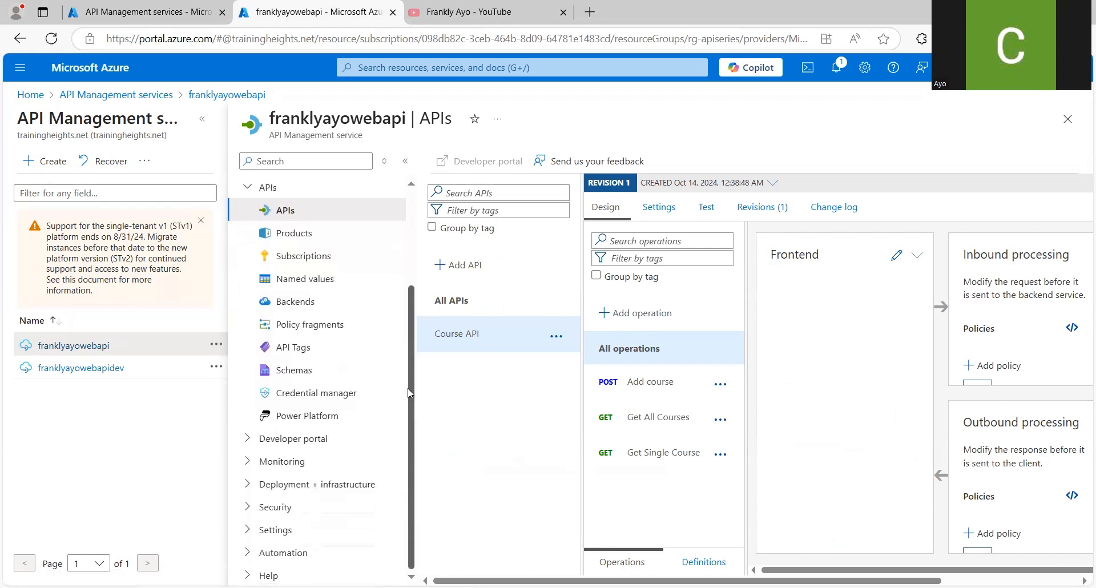
scroll(412, 389, "up", 1)
scroll(415, 426, "down", 1)
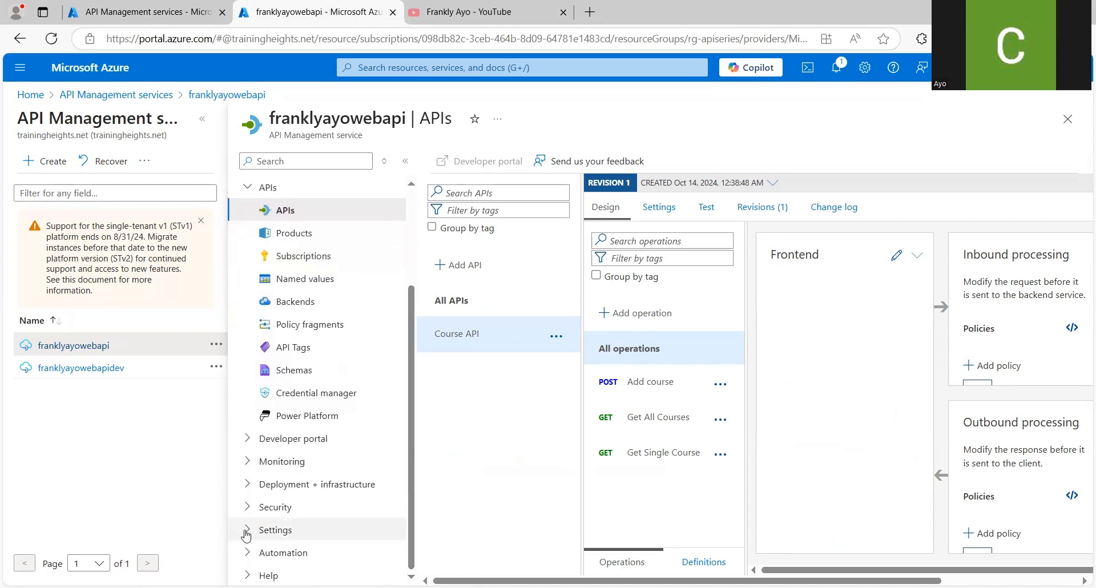
left_click(280, 506)
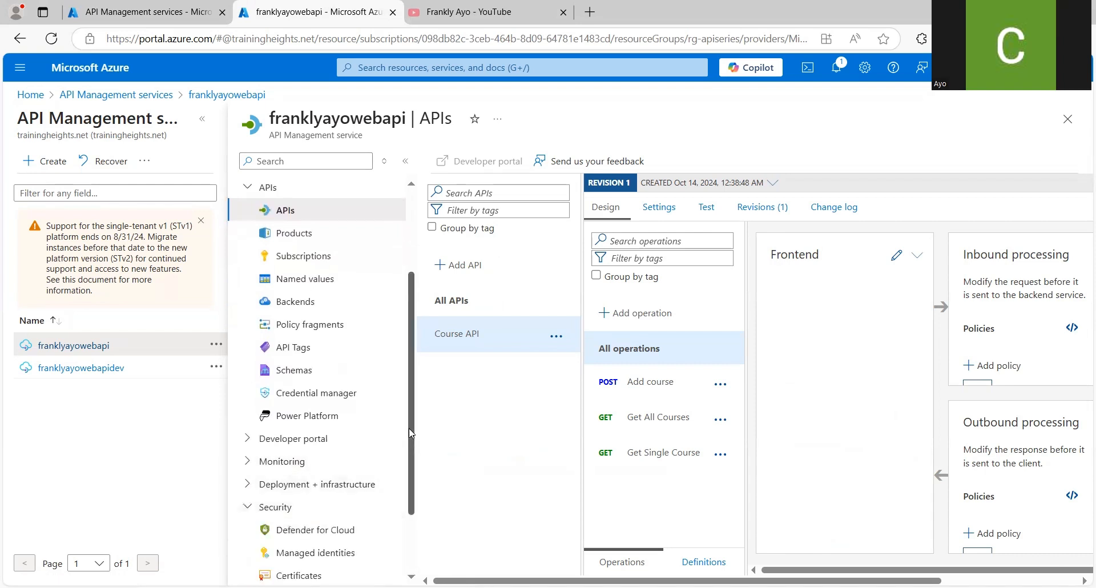
scroll(409, 424, "down", 3)
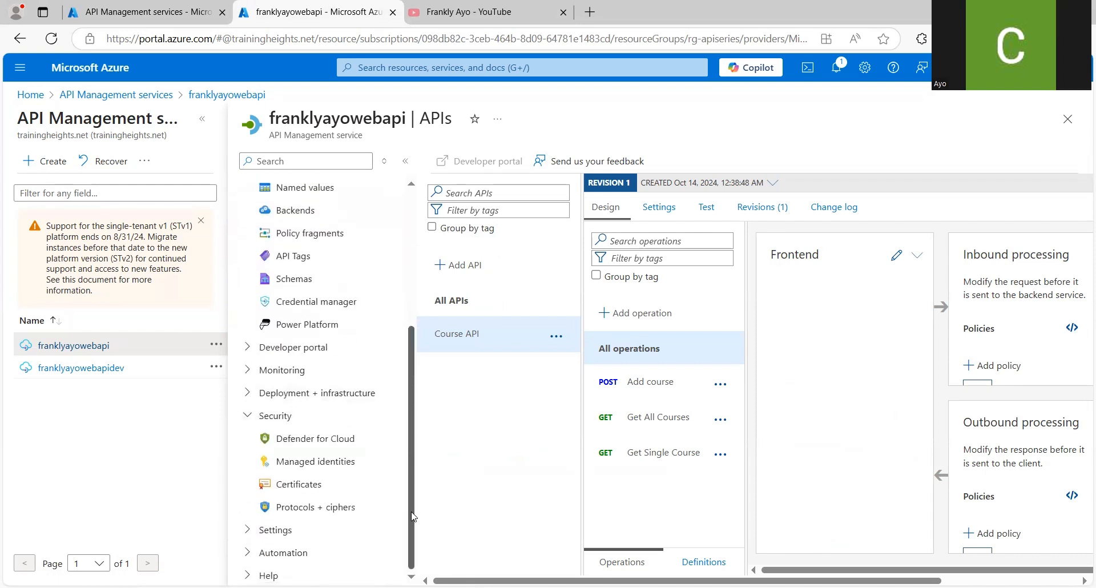
left_click(260, 532)
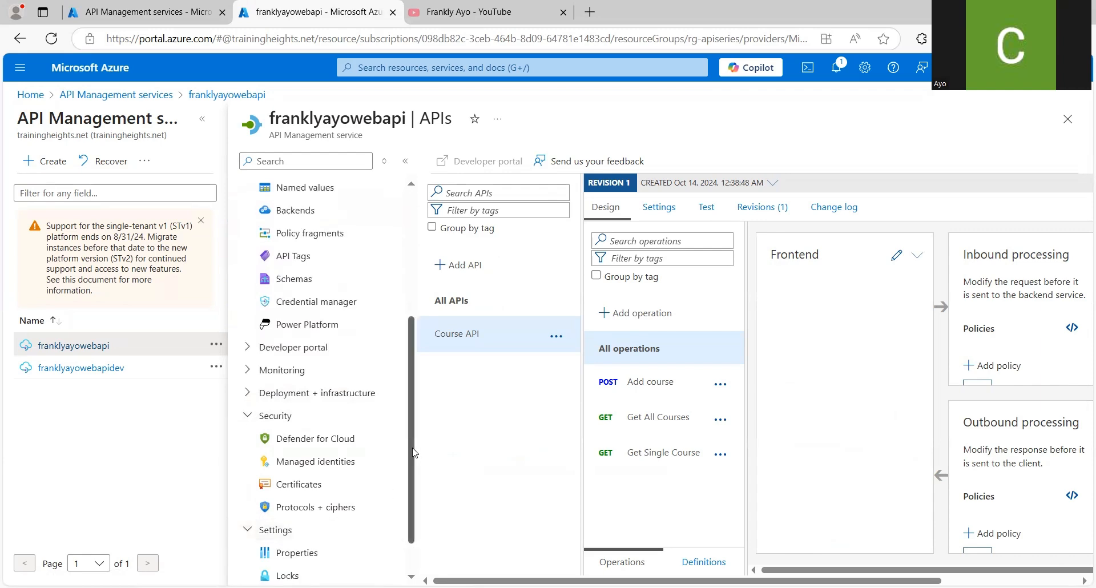
scroll(413, 482, "down", 2)
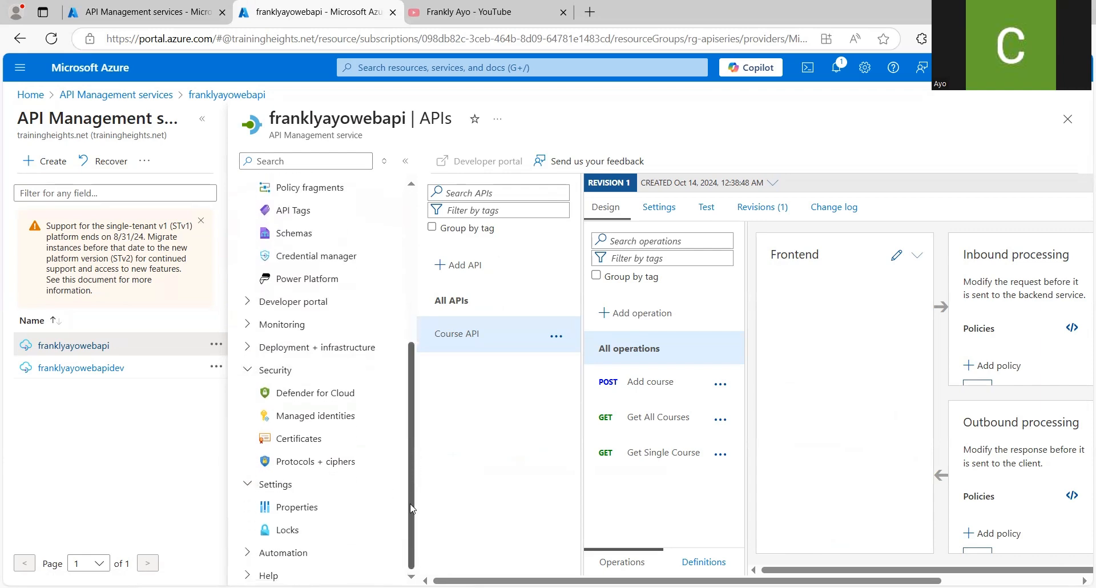
scroll(412, 470, "up", 2)
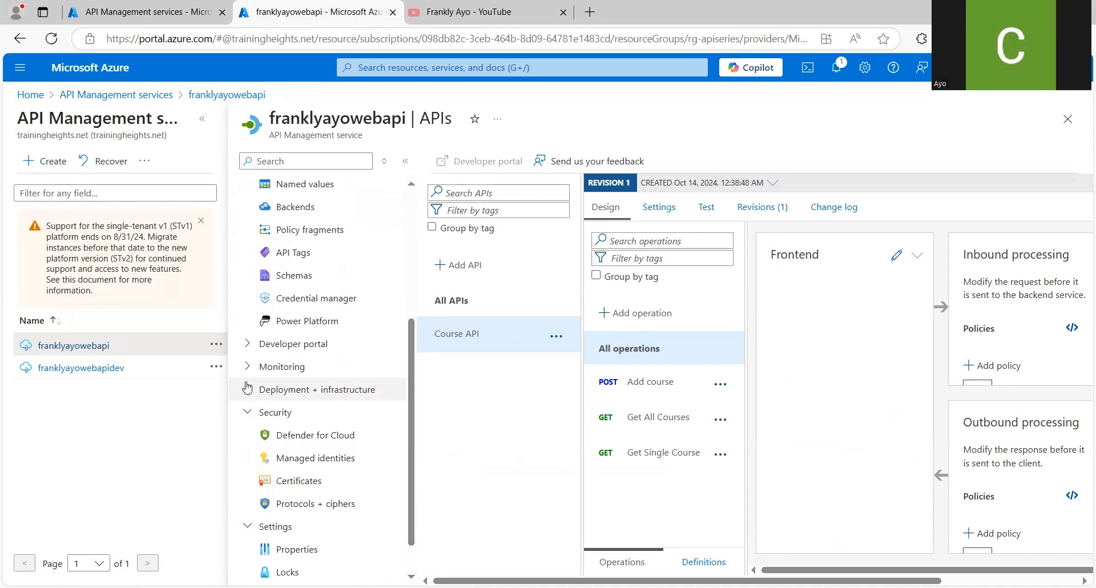
Check the Monitoring and Developer portal sections of franklyayowebapi and open its OAuth 2.0 + OpenID Connect page.
left_click(248, 368)
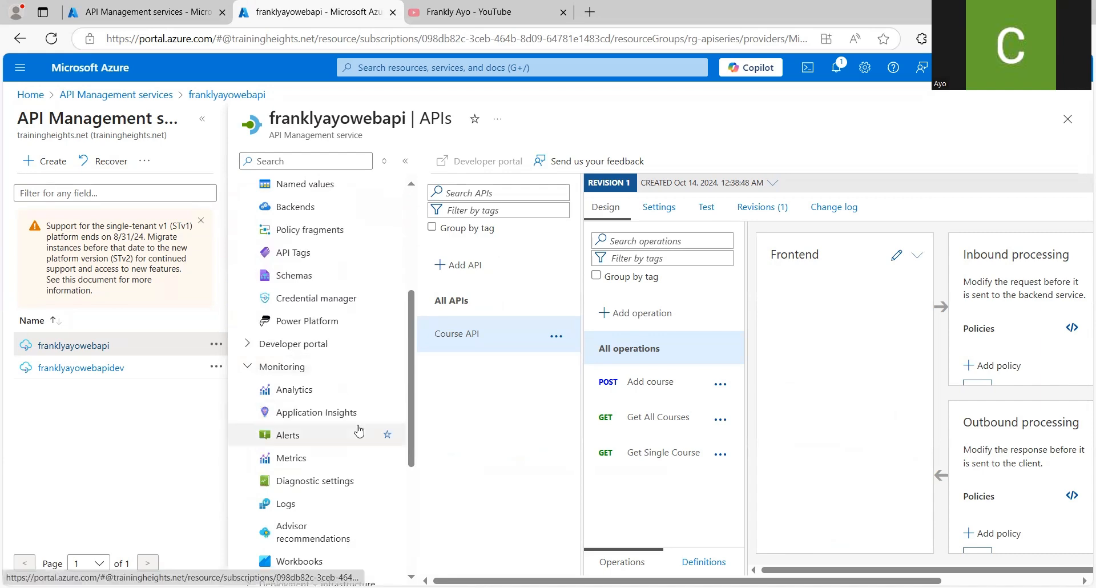
scroll(411, 383, "down", 2)
left_click_drag(411, 394, 422, 335)
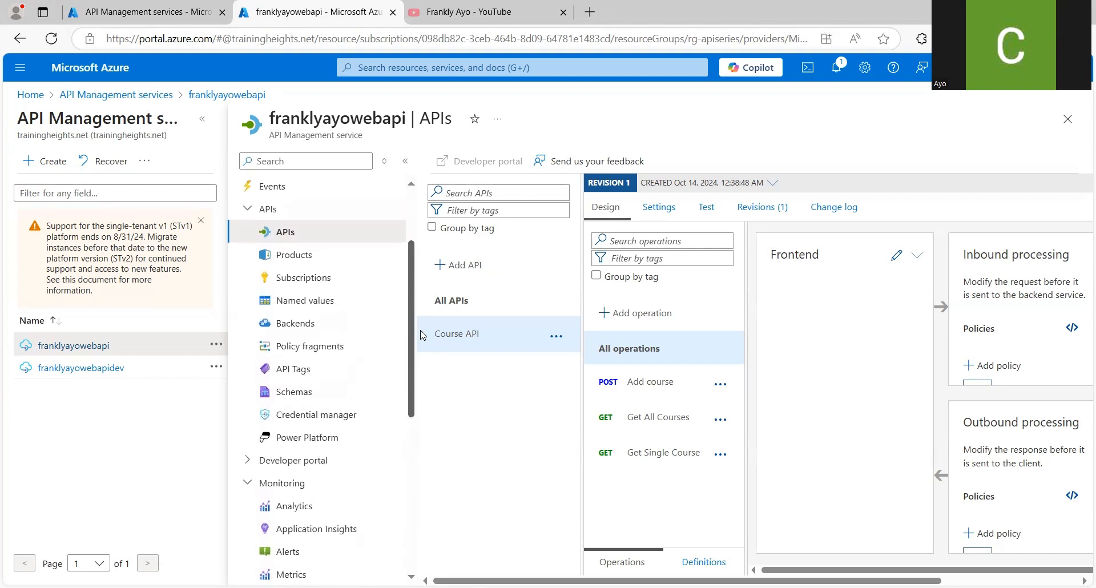
left_click(247, 462)
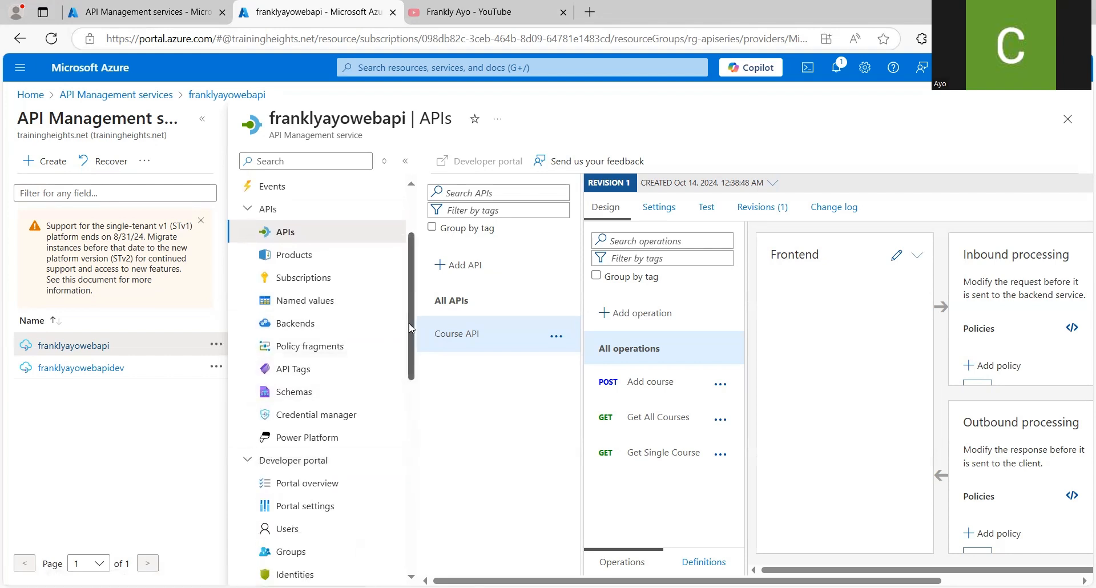
left_click_drag(410, 328, 414, 396)
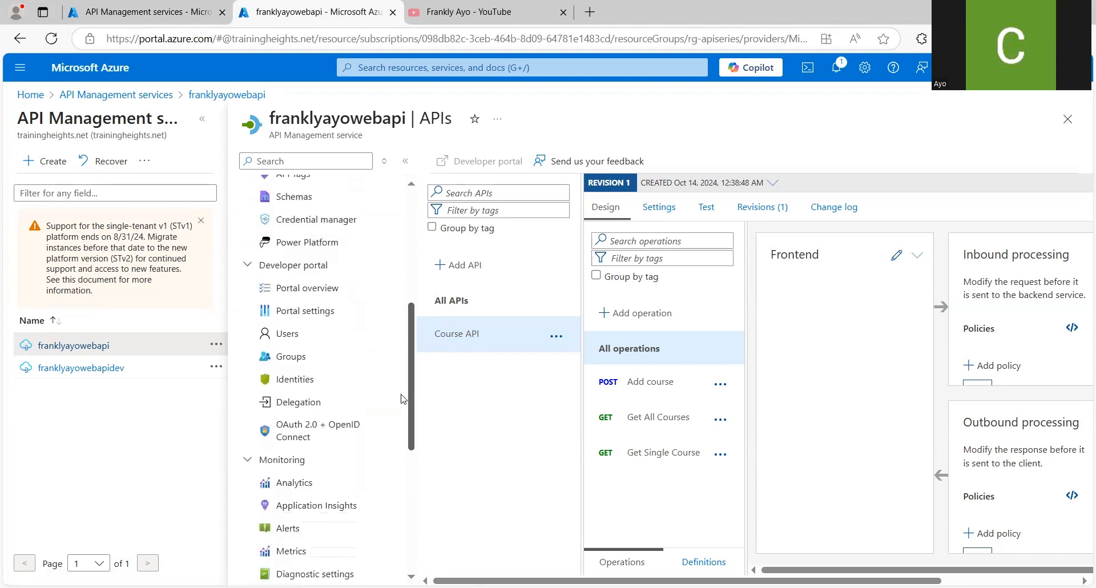
left_click(314, 434)
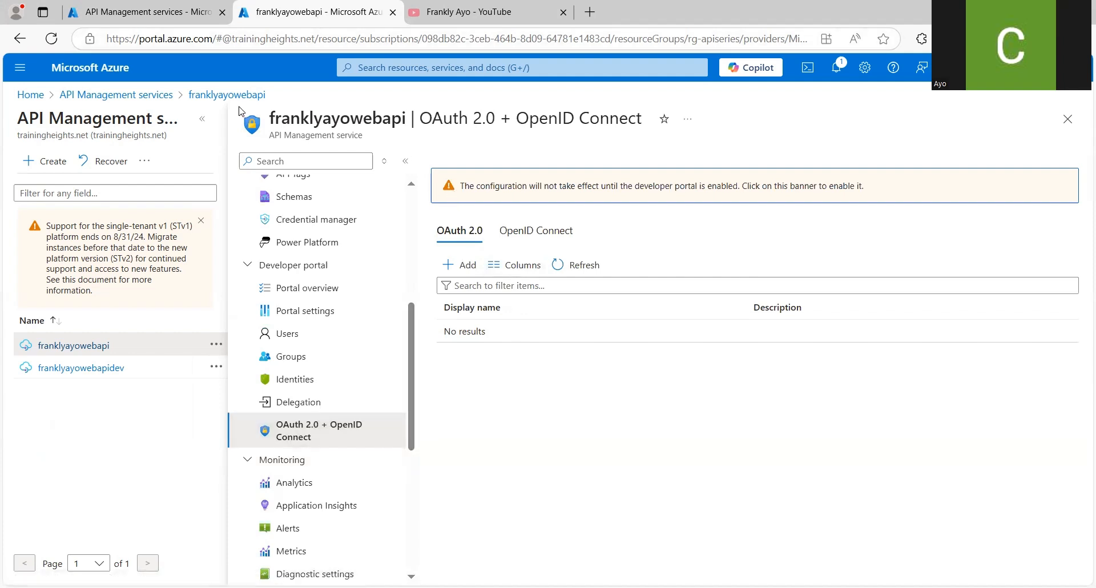
Switch to the franklyayowebapidev API Management service and open its OAuth 2.0 + OpenID Connect page.
left_click(144, 95)
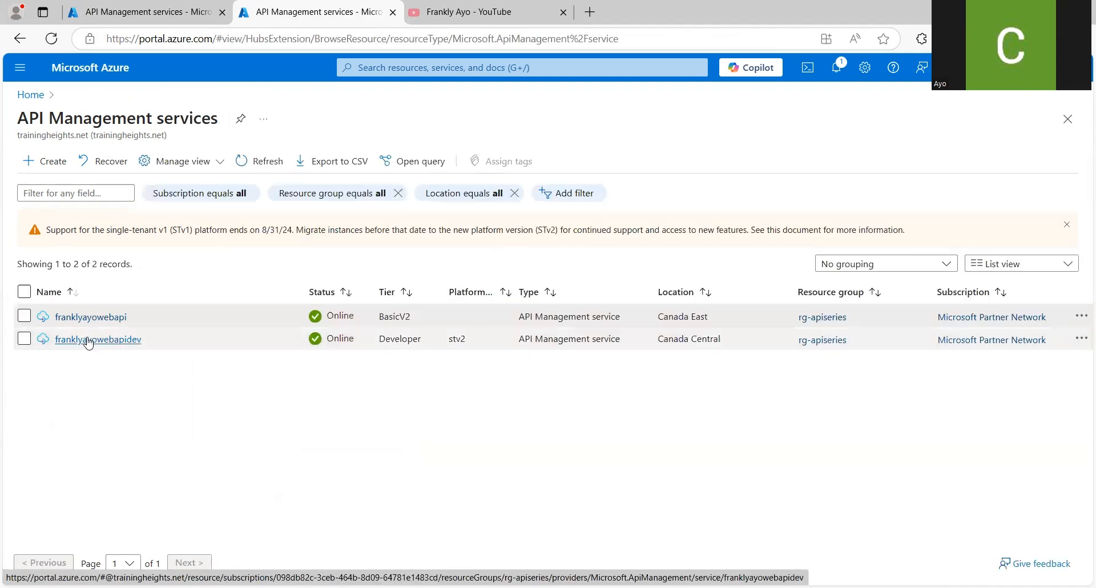
left_click(89, 340)
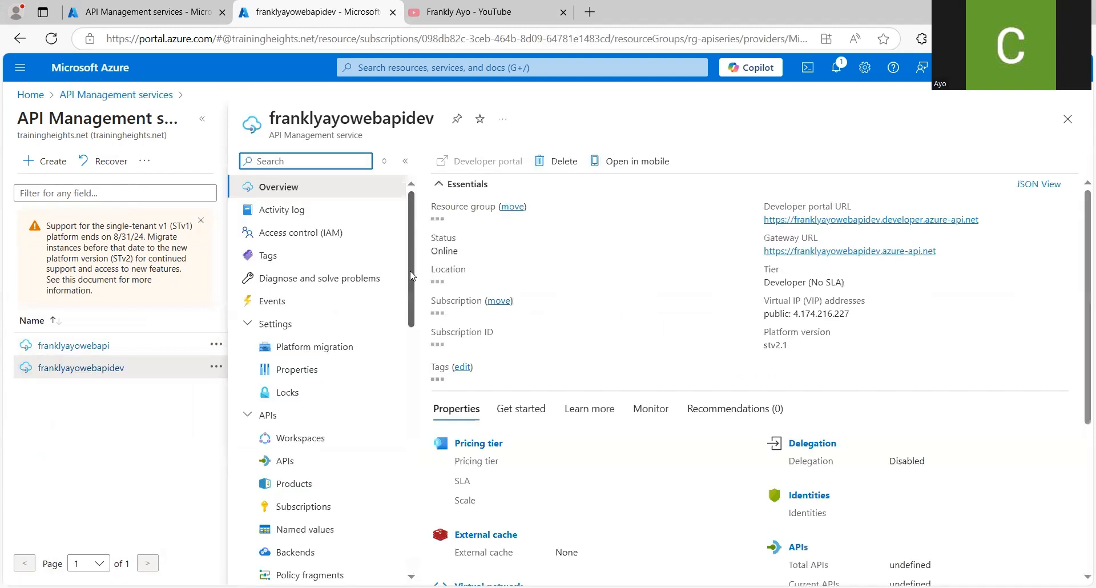
scroll(410, 271, "down", 3)
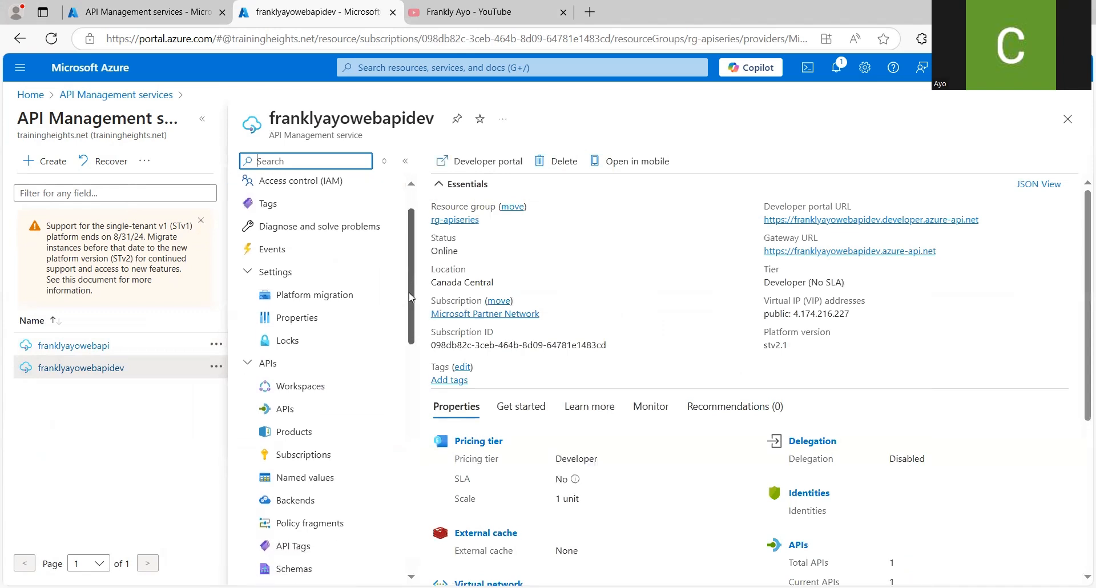
scroll(407, 325, "down", 9)
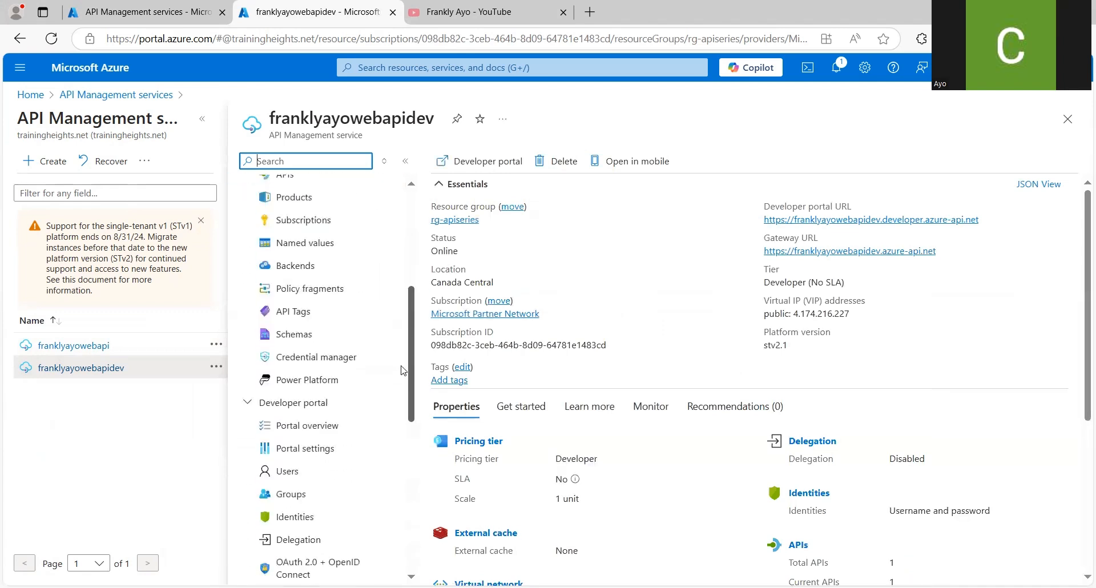
scroll(398, 409, "down", 1)
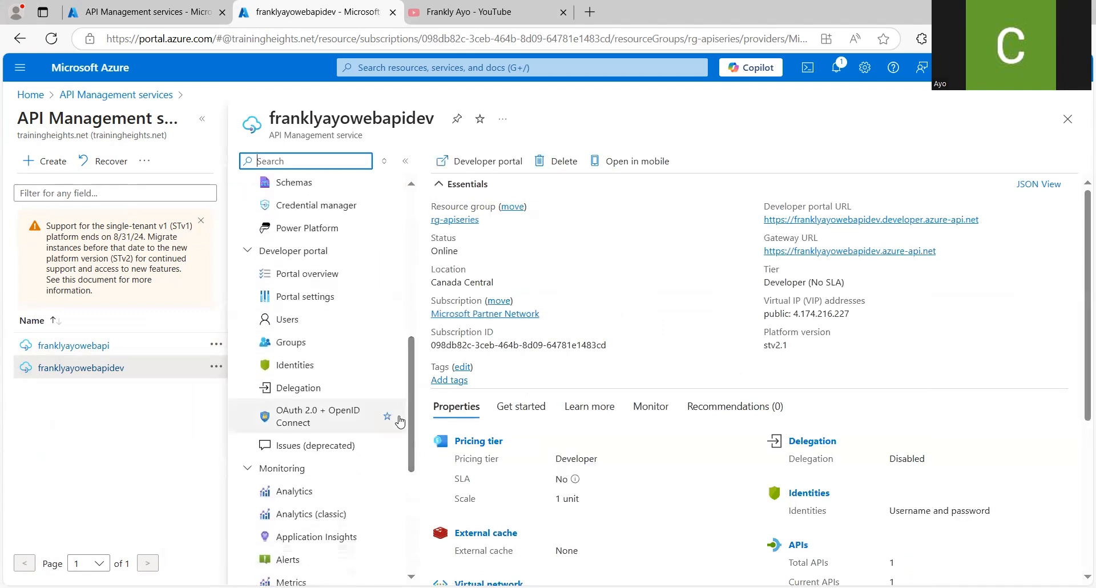
left_click(337, 421)
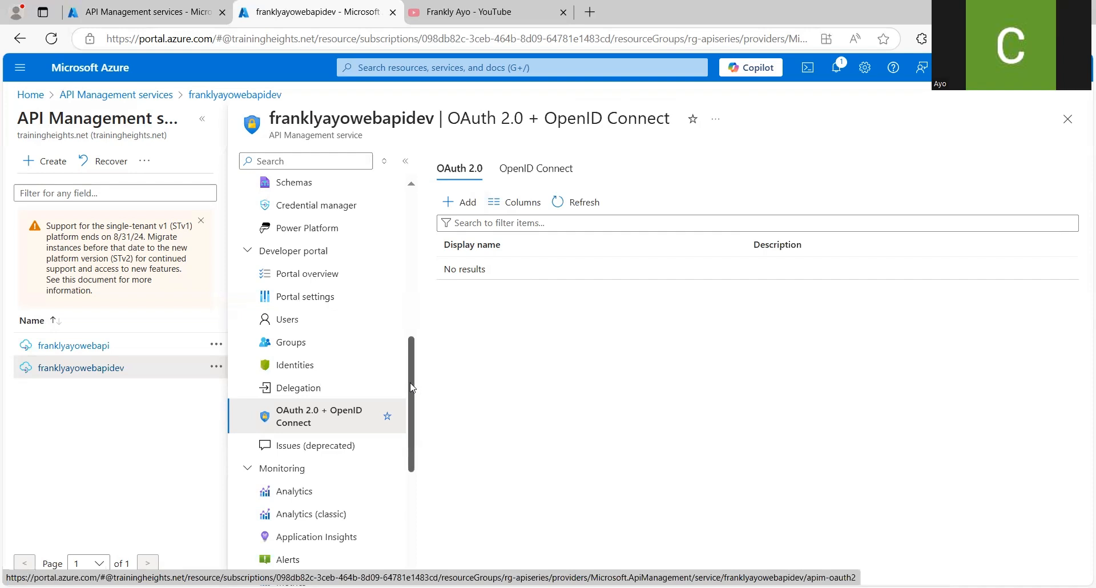
Open the test console for the Get All Courses operation of the API in franklyayowebapidev.
left_click_drag(410, 383, 409, 264)
scroll(409, 264, "up", 2)
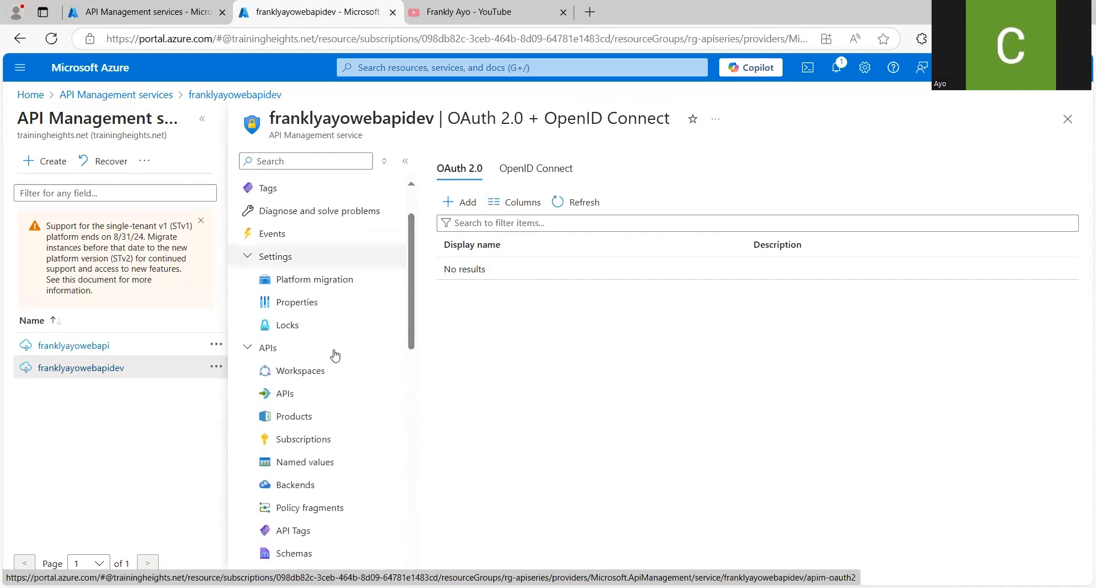
left_click(300, 395)
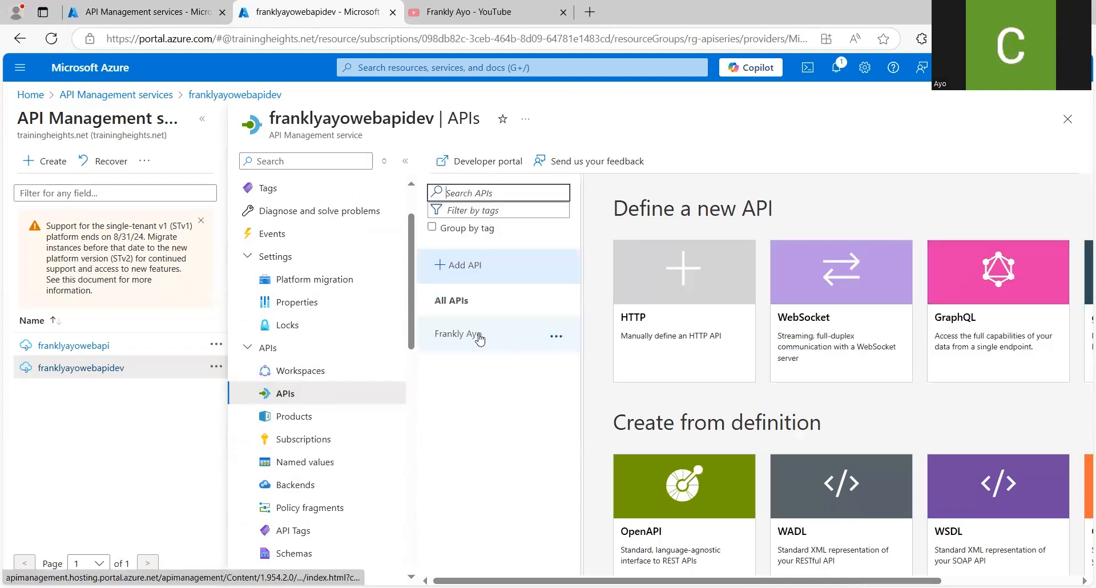
left_click(478, 336)
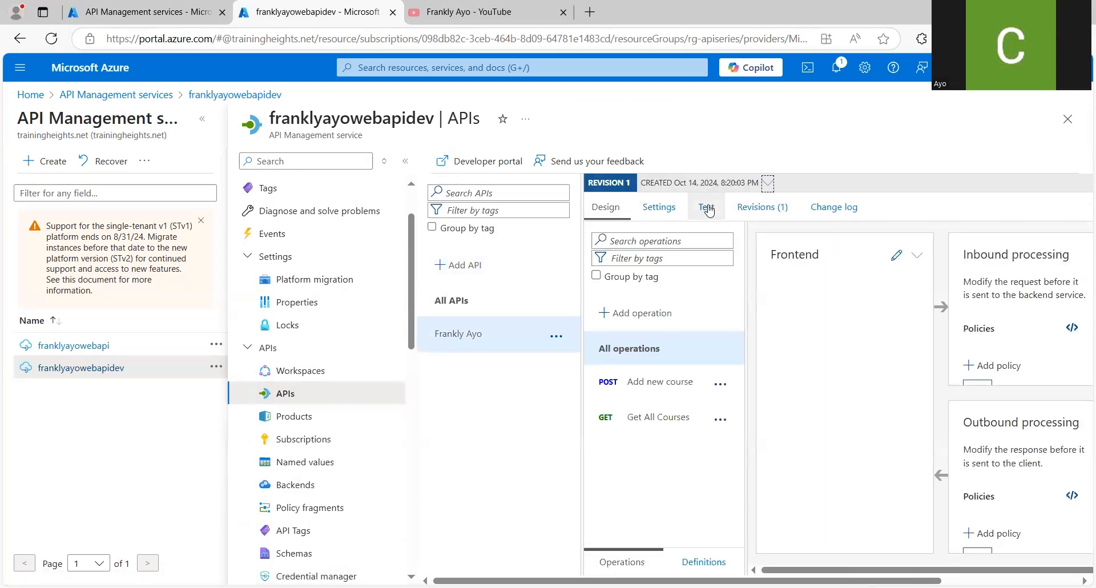
left_click(709, 212)
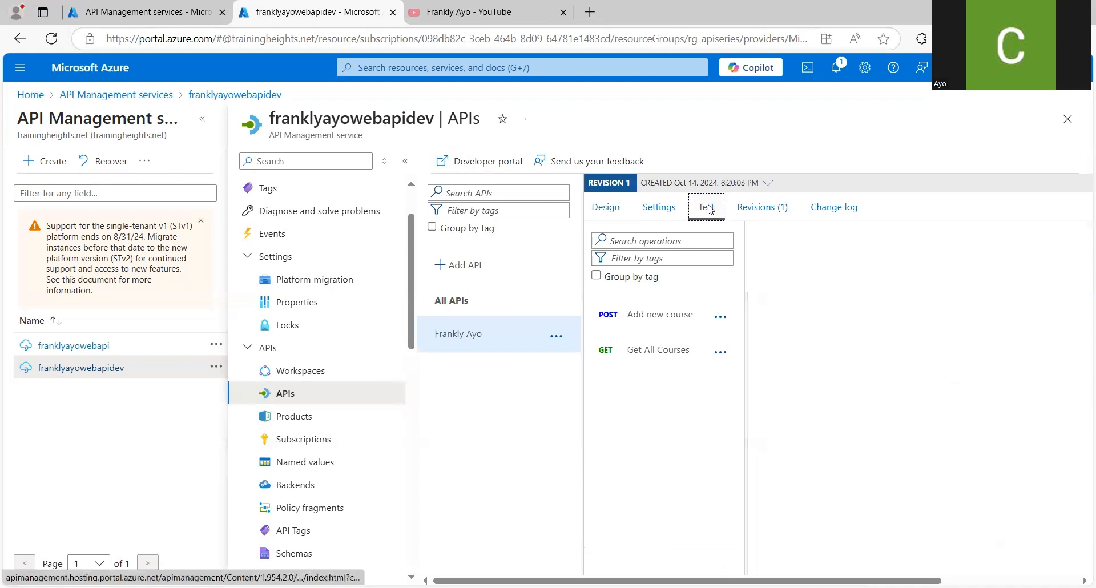
left_click(672, 353)
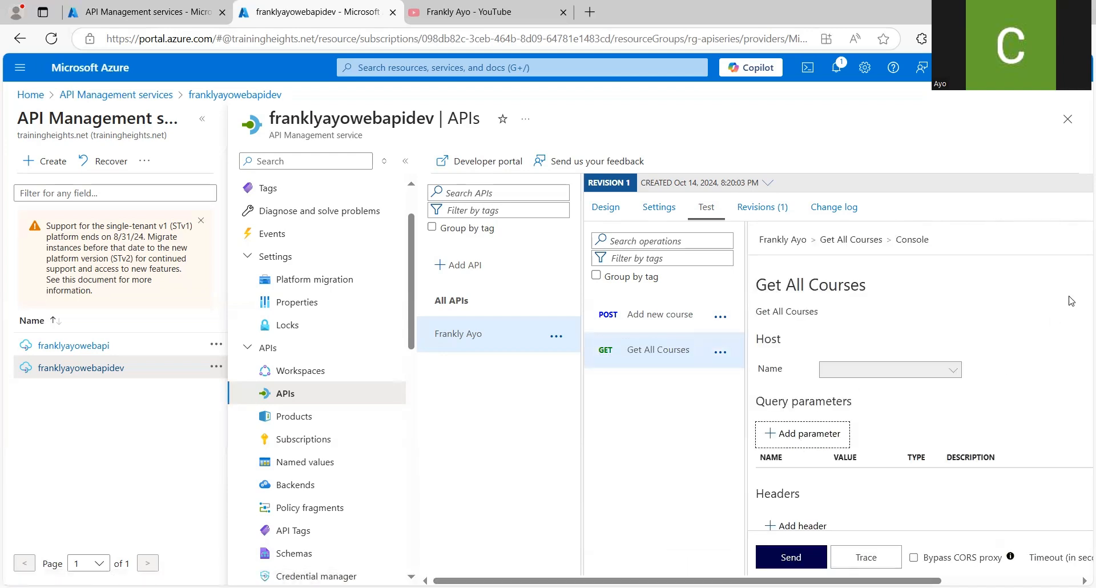
Copy the request URL of the Get All Courses operation from the test console.
scroll(1071, 326, "down", 5)
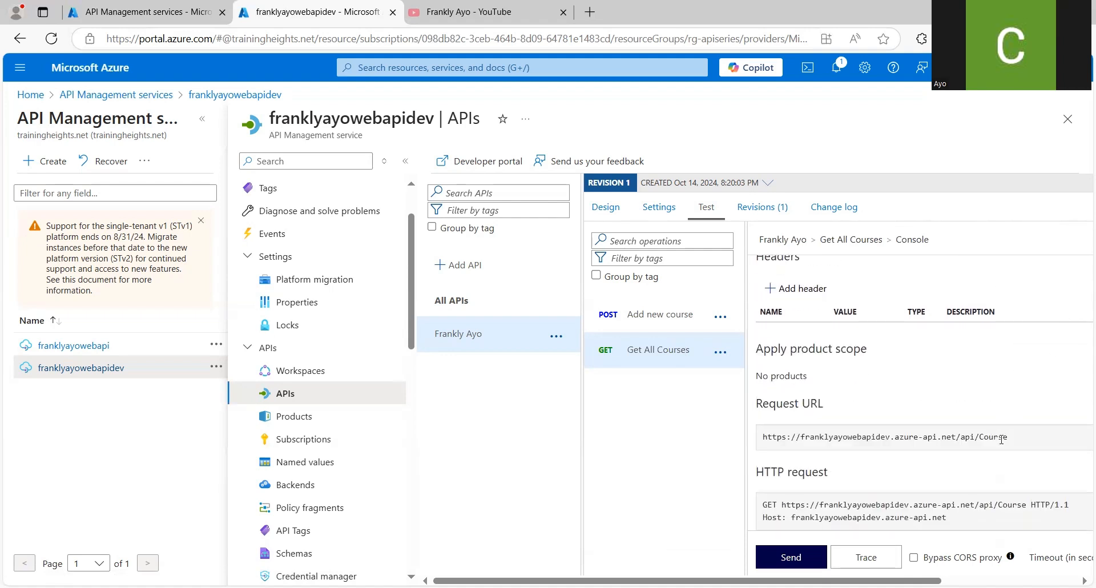
left_click_drag(1009, 440, 769, 438)
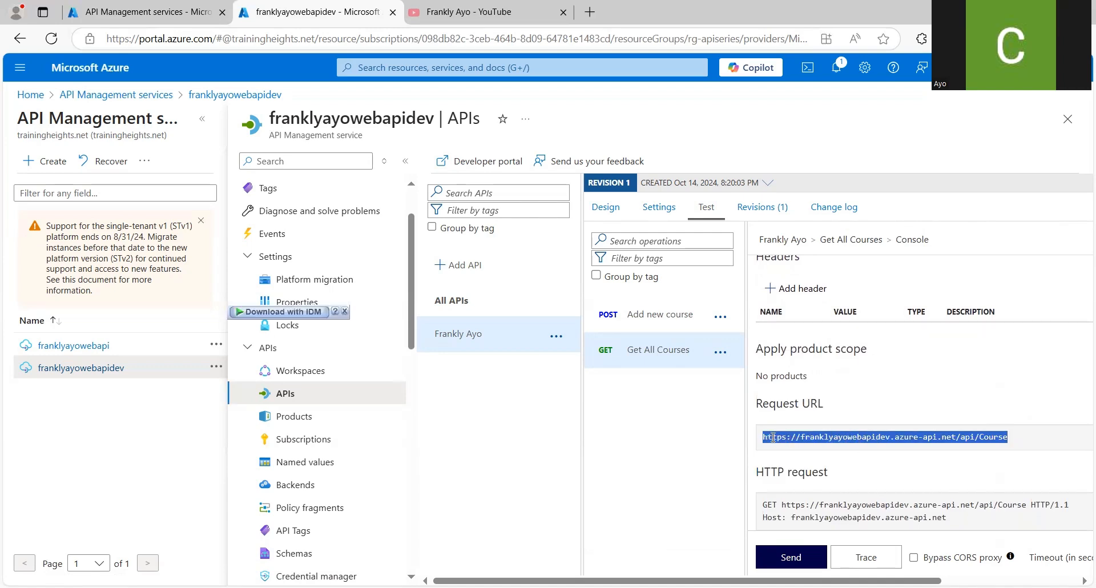
right_click(773, 438)
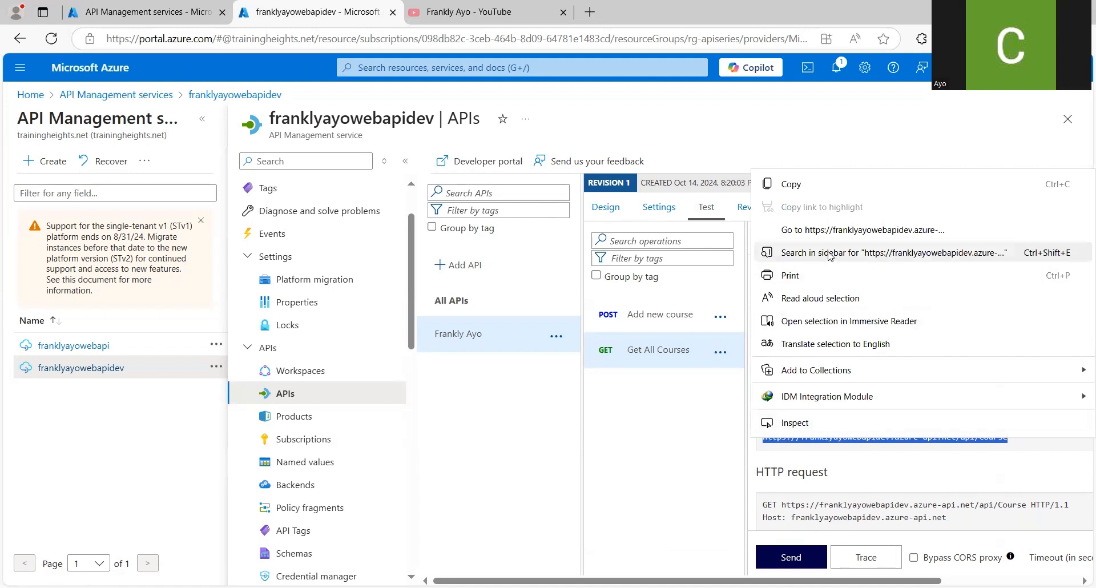
left_click(828, 188)
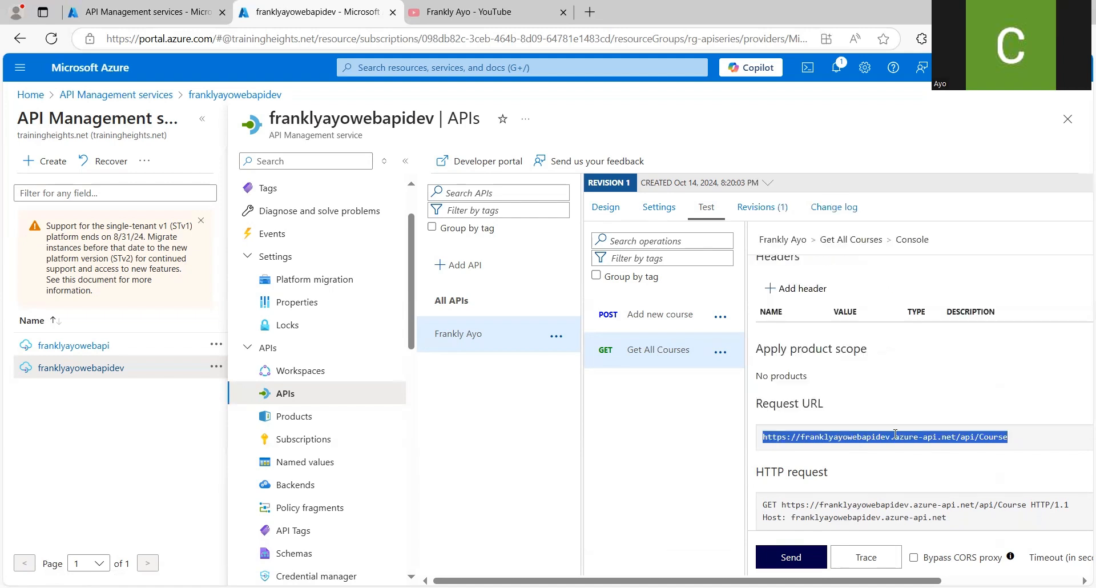
Reveal the subscription key in the Get All Courses HTTP request and select its value.
left_click(953, 475)
key("Right")
key("Right")
key("Right")
key("Right")
key("Right")
key("Right")
key("Right")
key("Right")
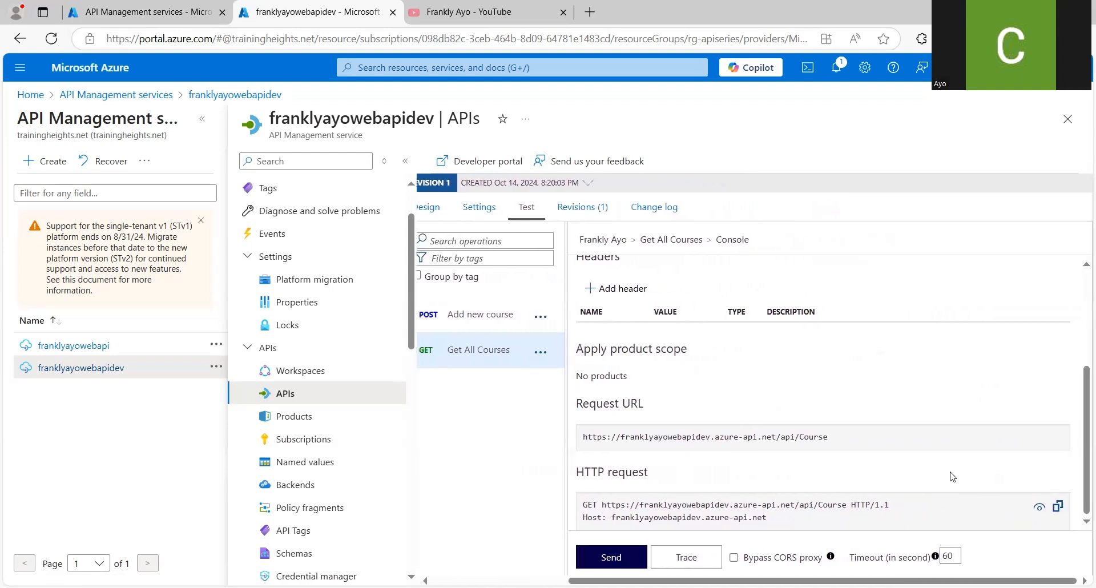
left_click(1039, 507)
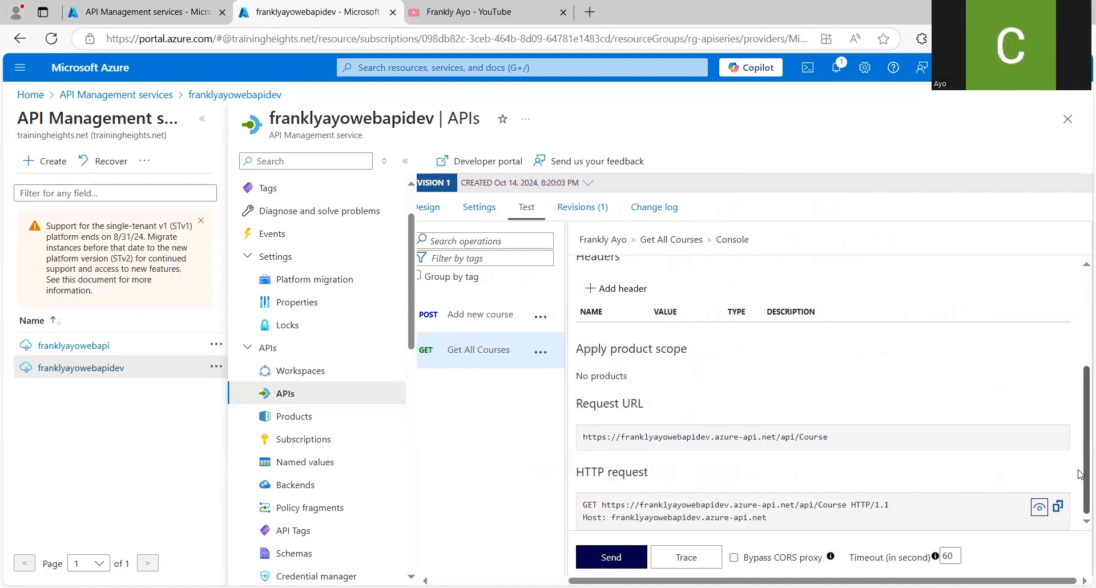
left_click(1039, 507)
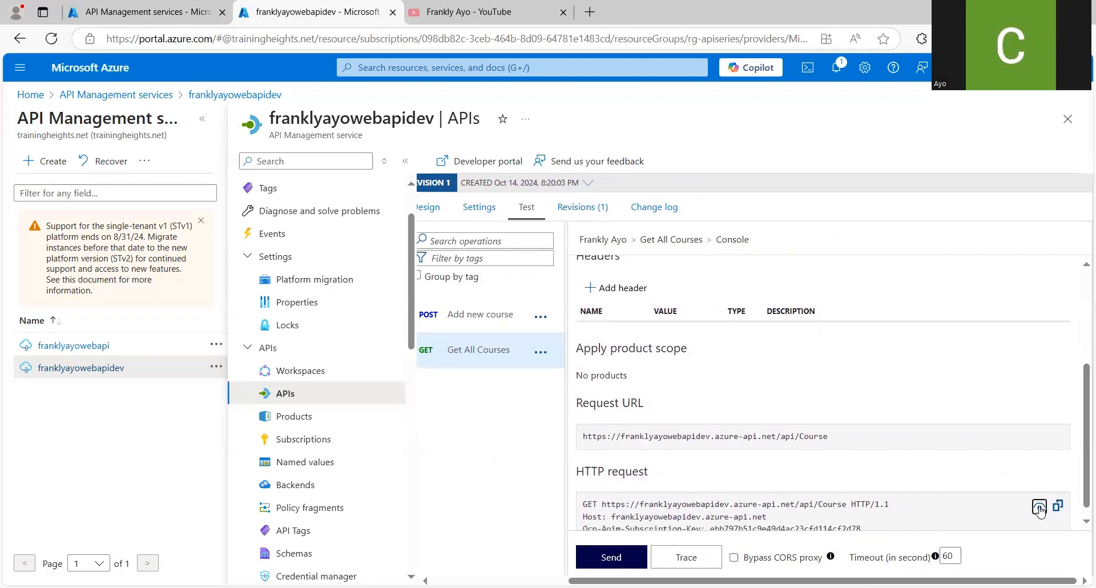
scroll(925, 522, "down", 1)
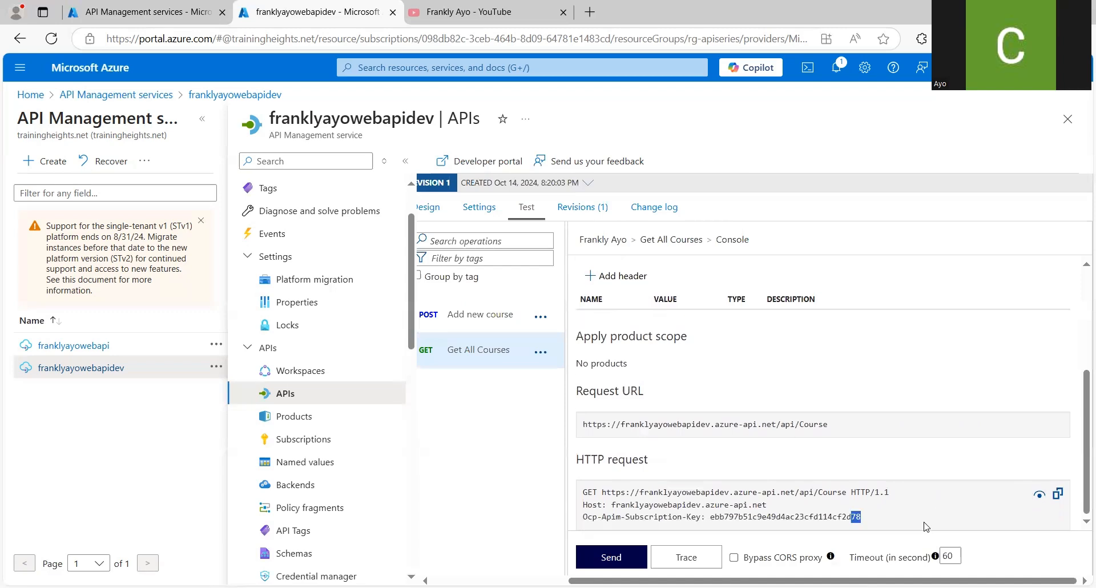
left_click_drag(925, 517, 695, 516)
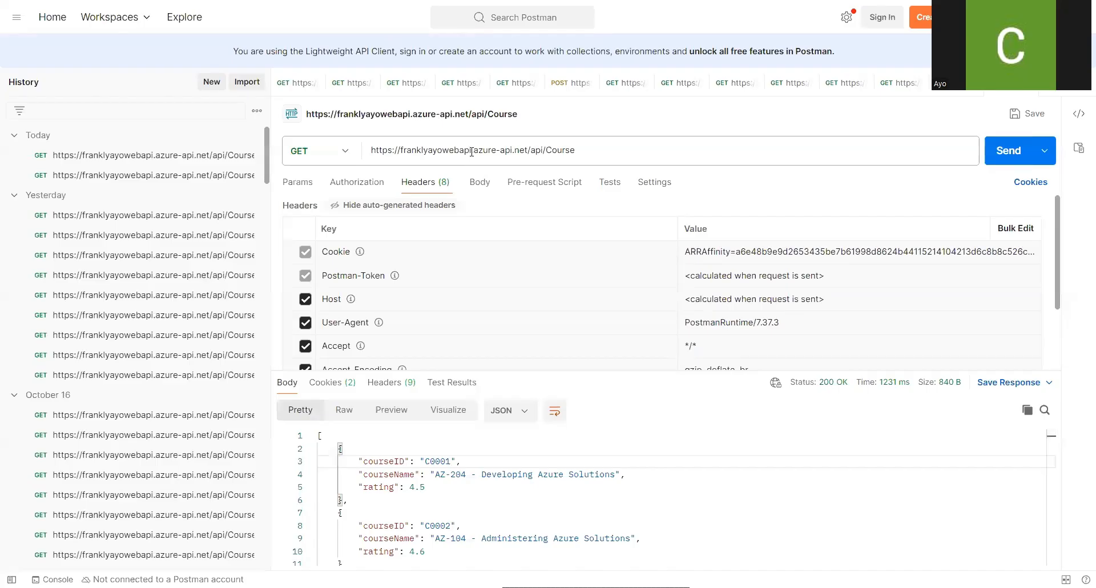
left_click(472, 149)
type("dev")
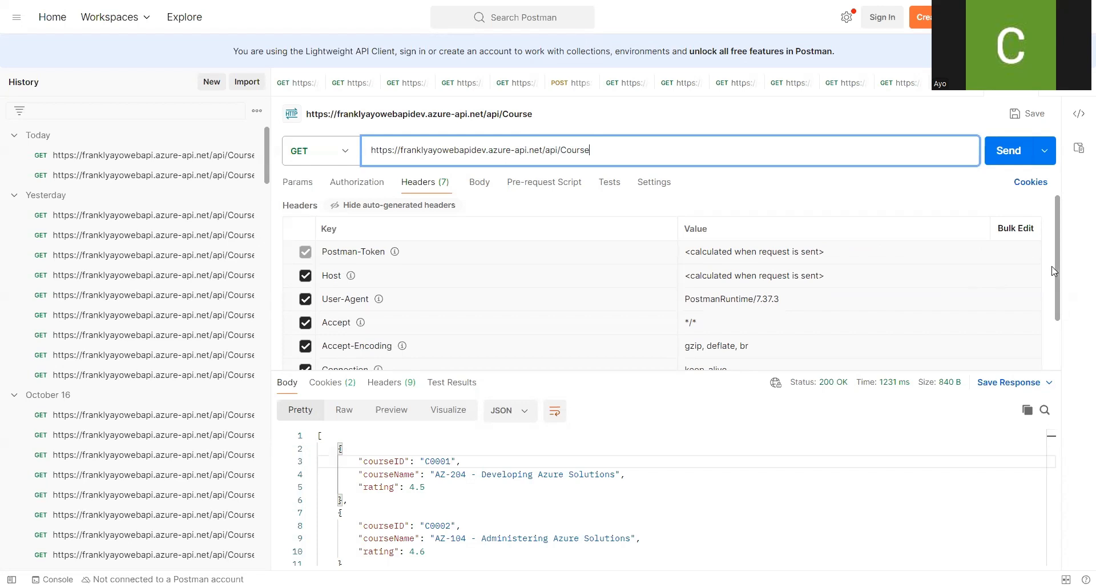
Replace the Ocp-Apim-Subscription-Key header's value with the copied franklyayowebapidev subscription key.
left_click_drag(1057, 260, 1060, 315)
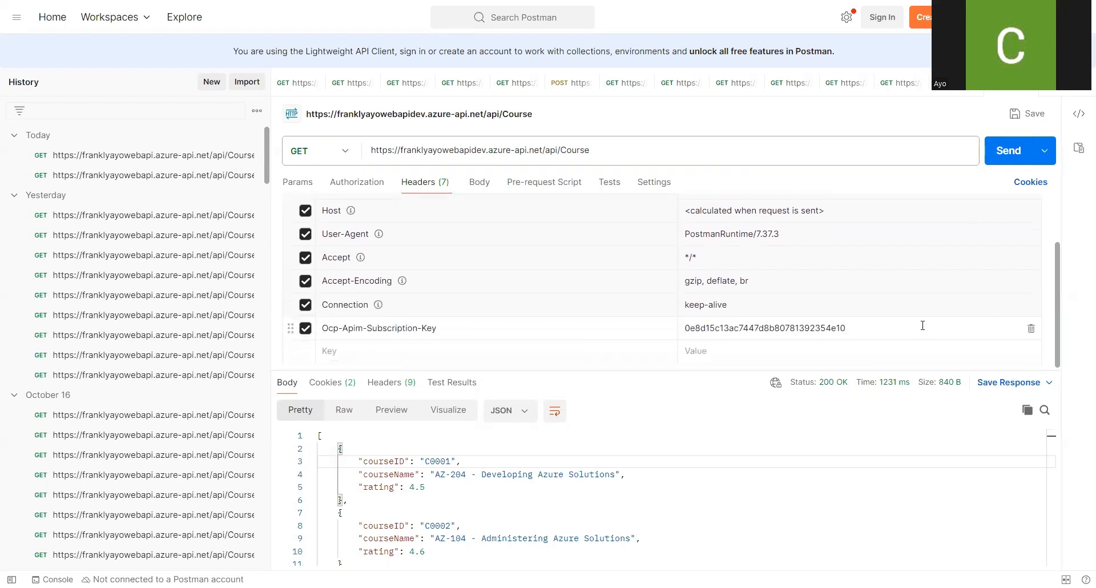
key("BackSpace")
key("BackSpace")
key("BackSpace")
key("BackSpace")
key("BackSpace")
key("BackSpace")
key("BackSpace")
key("BackSpace")
key("BackSpace")
key("BackSpace")
key("BackSpace")
key("BackSpace")
key("BackSpace")
key("BackSpace")
key("BackSpace")
key("BackSpace")
key("BackSpace")
key("BackSpace")
key("BackSpace")
key("BackSpace")
key("BackSpace")
key("BackSpace")
key("BackSpace")
key("BackSpace")
key("BackSpace")
key("BackSpace")
key("BackSpace")
key("BackSpace")
key("BackSpace")
key("BackSpace")
key("BackSpace")
key("BackSpace")
key("BackSpace")
key("BackSpace")
key("BackSpace")
key("BackSpace")
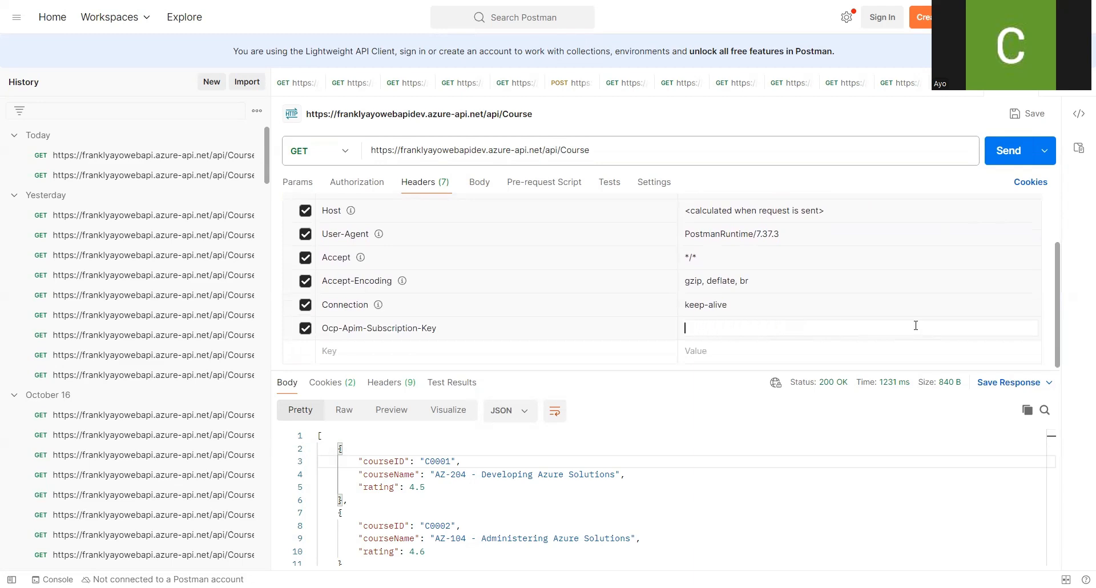
key("ctrl+v")
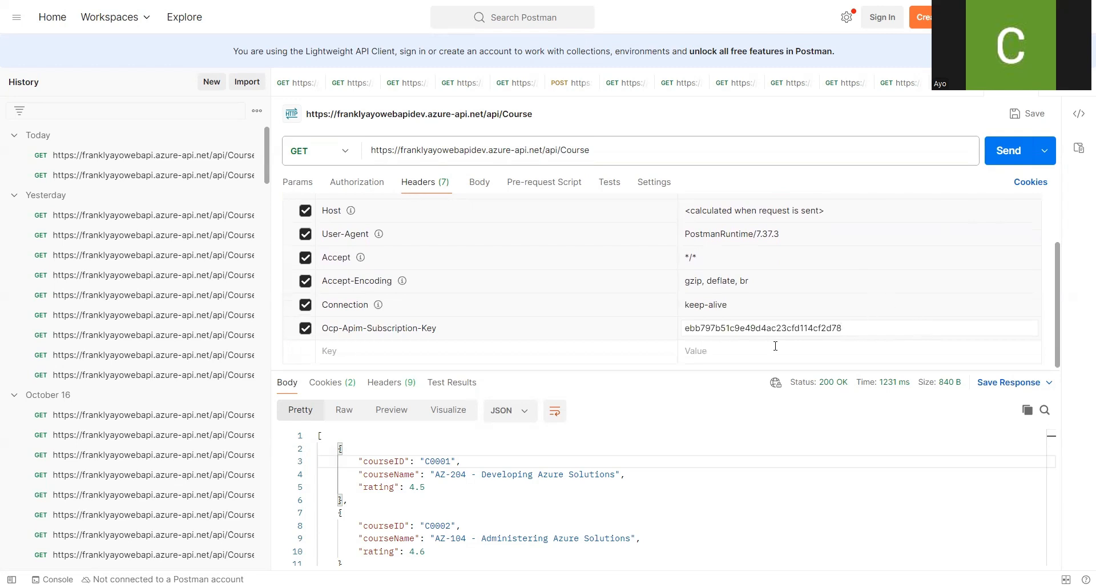
left_click(733, 359)
Send the GET request to the franklyayowebapidev Course endpoint and examine the JSON response body.
left_click_drag(1056, 336, 1056, 294)
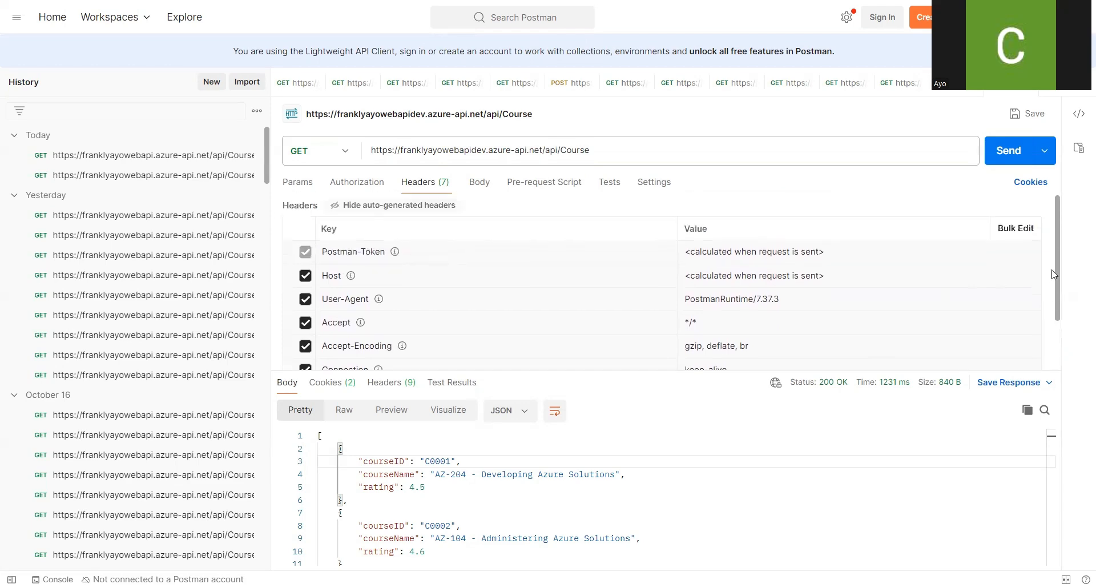
left_click(1008, 155)
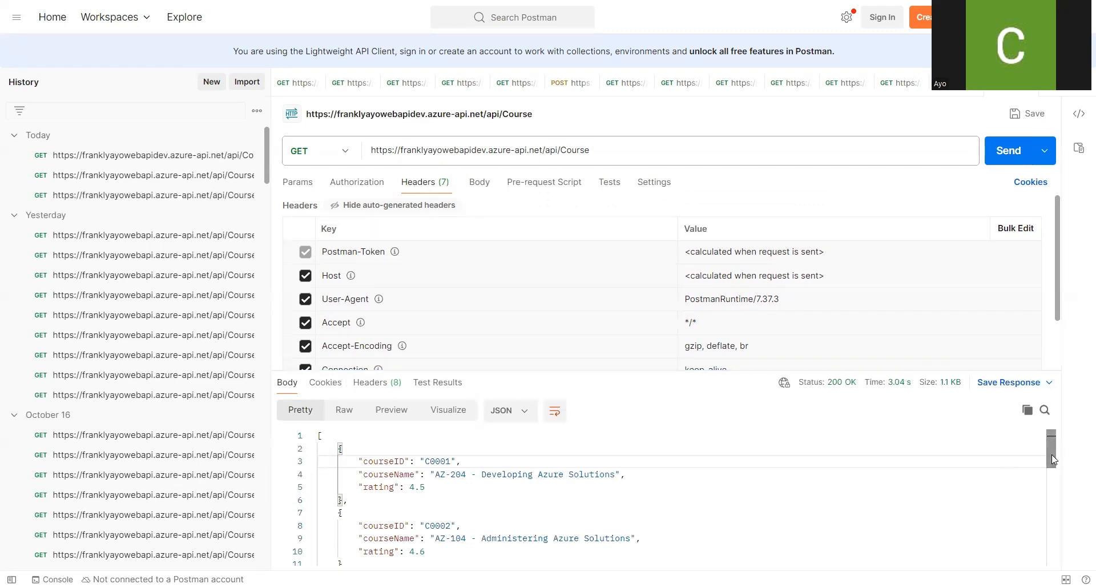
left_click_drag(1051, 454, 1052, 489)
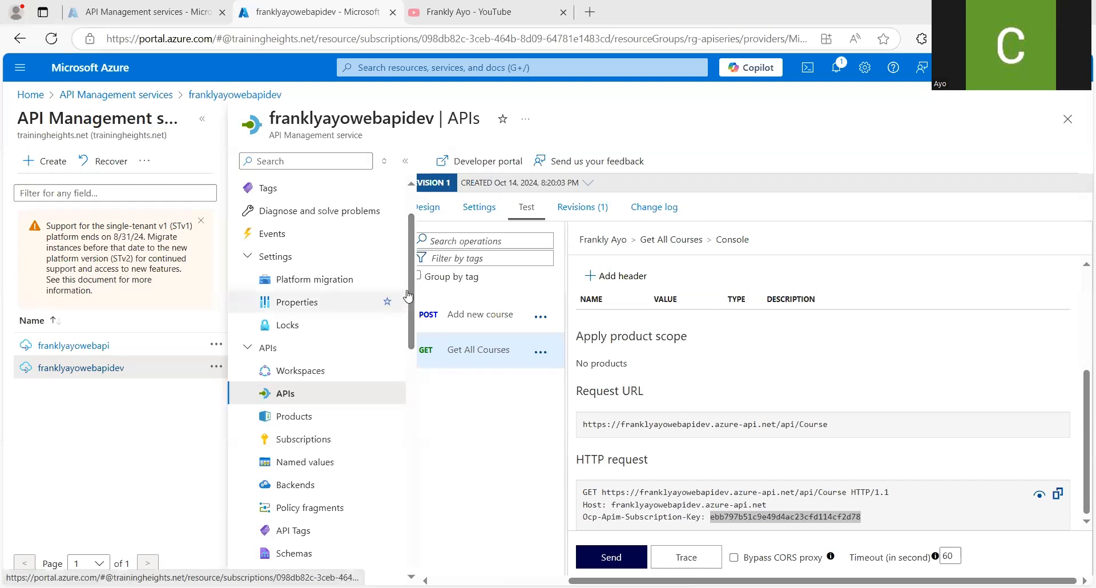
Switch to the Azure portal and start adding an OAuth 2.0 service under OAuth 2.0 + OpenID Connect of franklyayowebapidev.
scroll(409, 341, "down", 7)
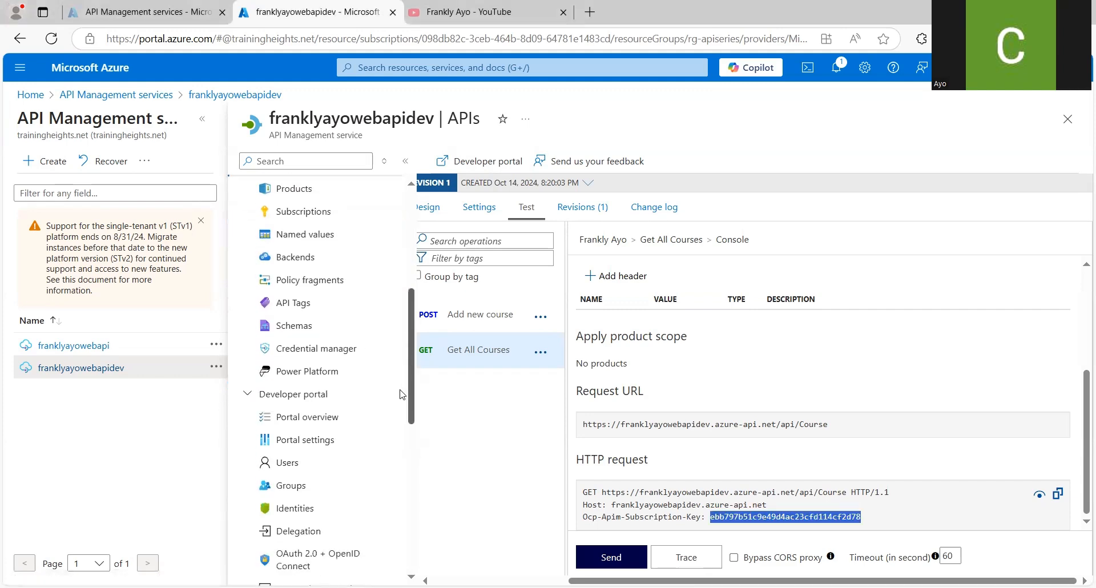
left_click(313, 421)
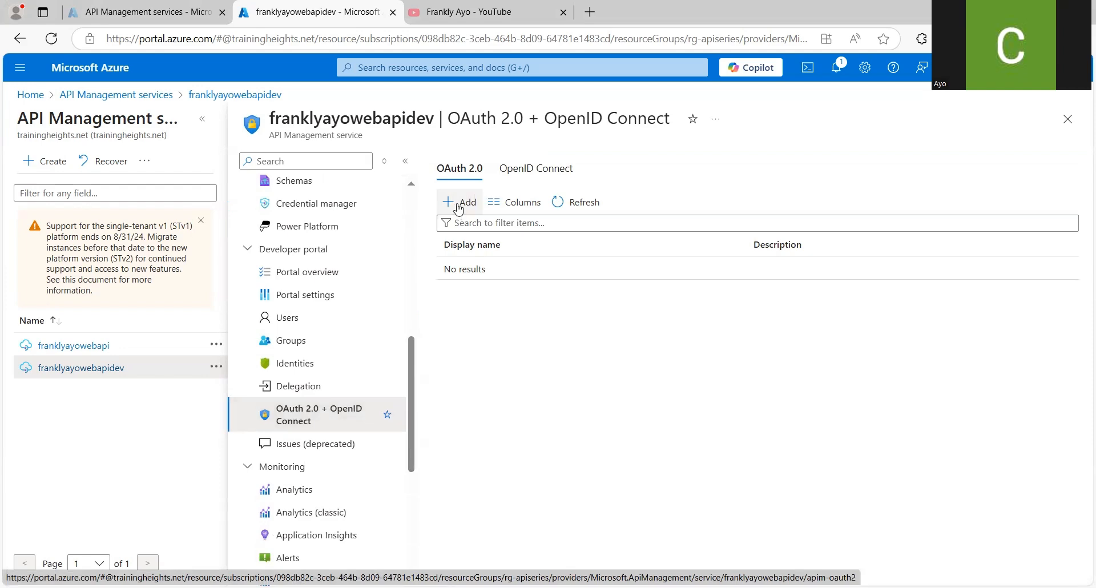
left_click(459, 203)
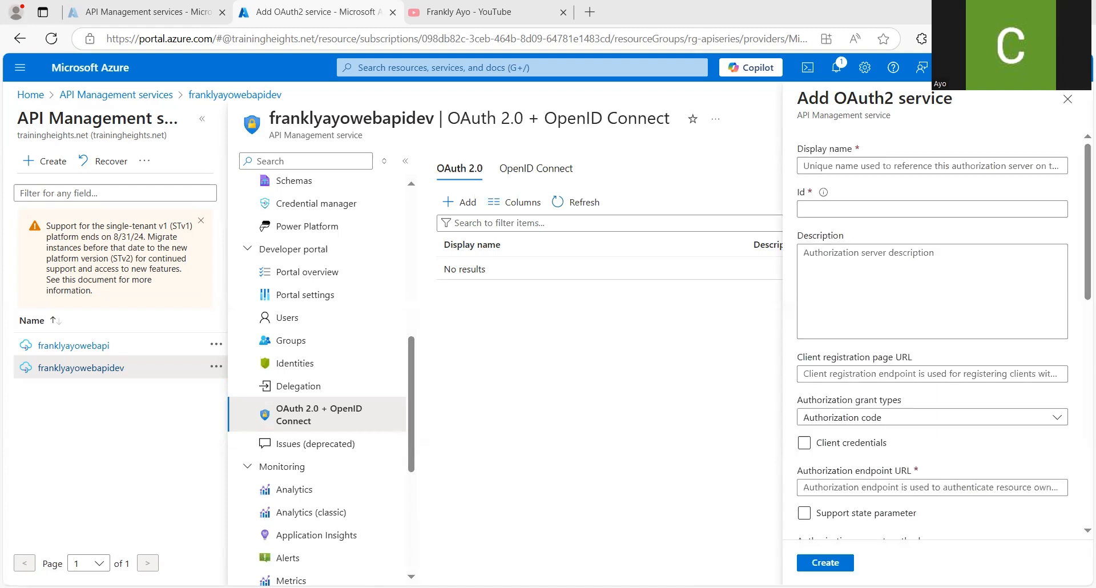
Give the new OAuth2 service the display name oauthserver and the description OAuth Server.
left_click(887, 165)
type("oauth")
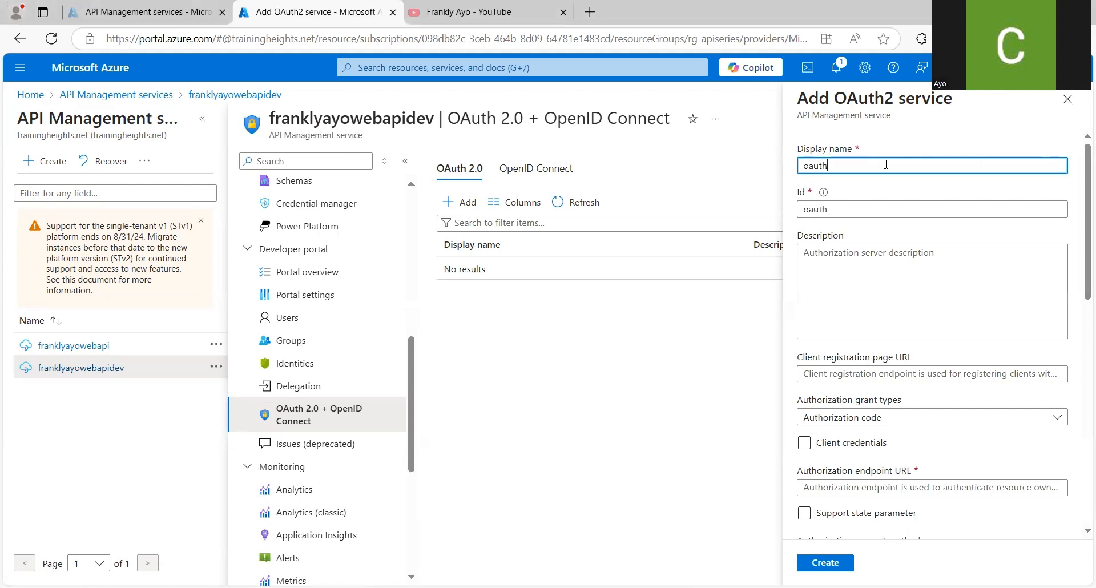
type("server")
left_click(868, 283)
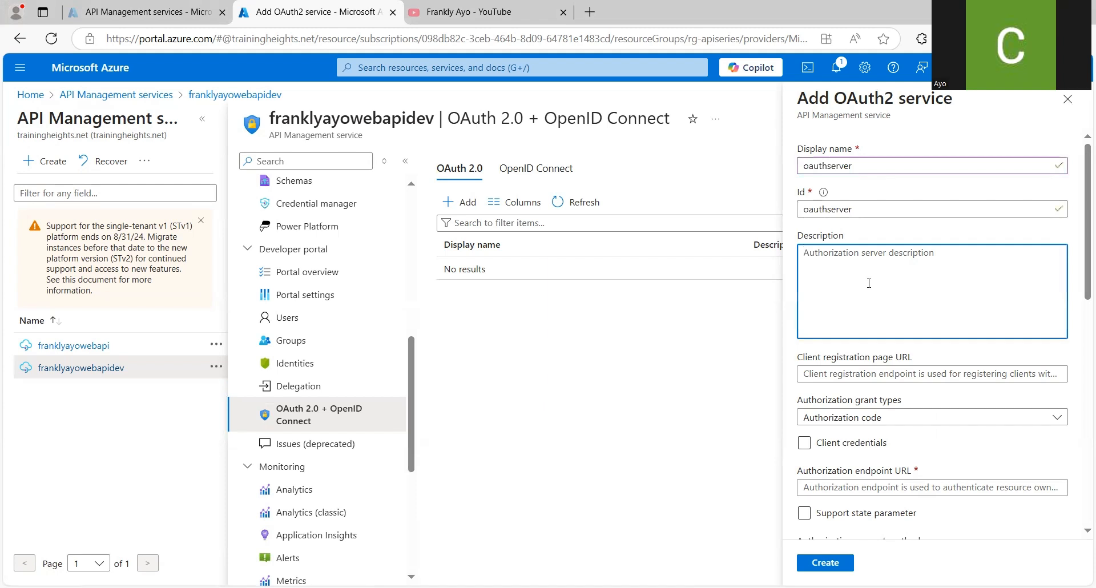
type("OAuth ")
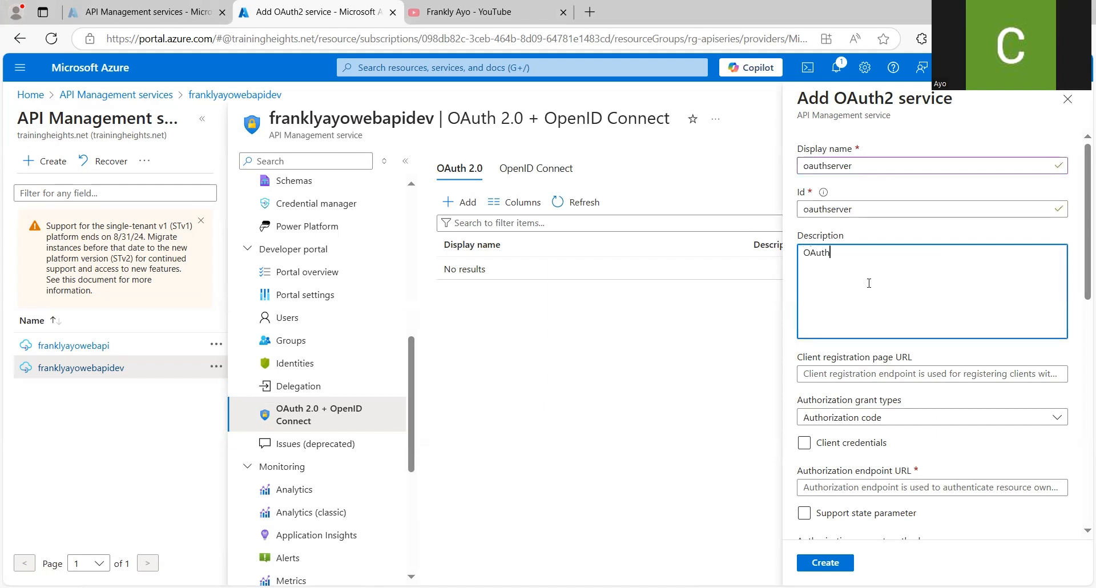
type("Server")
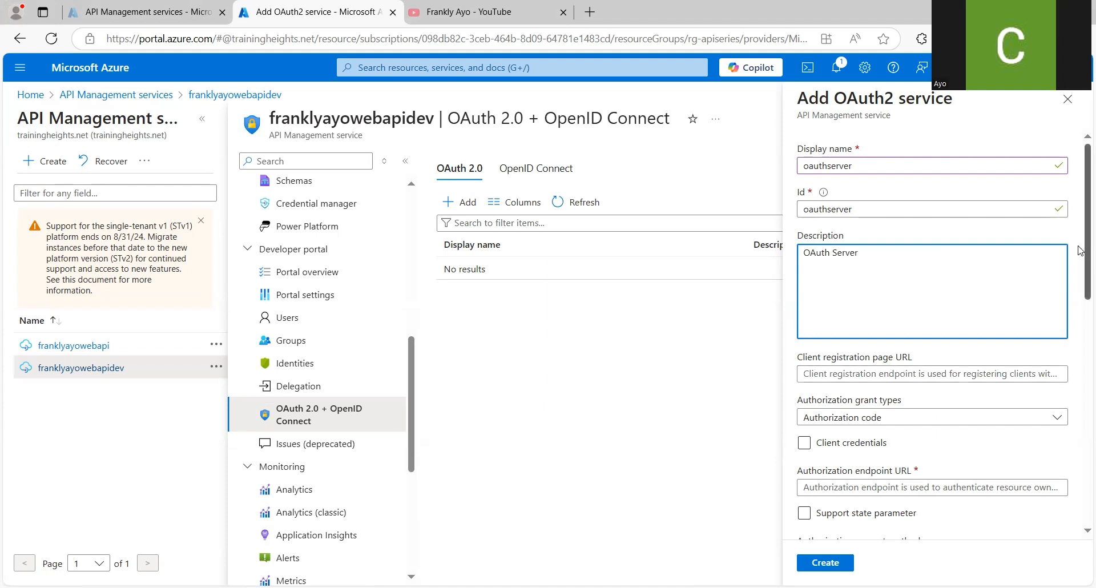
Enable Client credentials for the OAuth2 service and review the options offered for authorization grant types.
left_click_drag(1081, 250, 1080, 308)
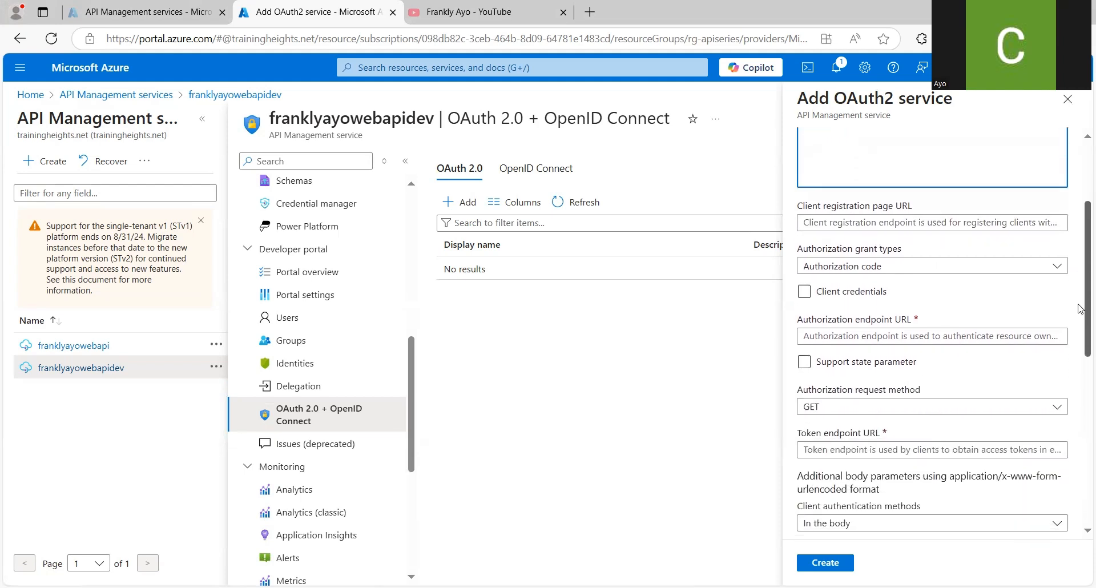
left_click(804, 290)
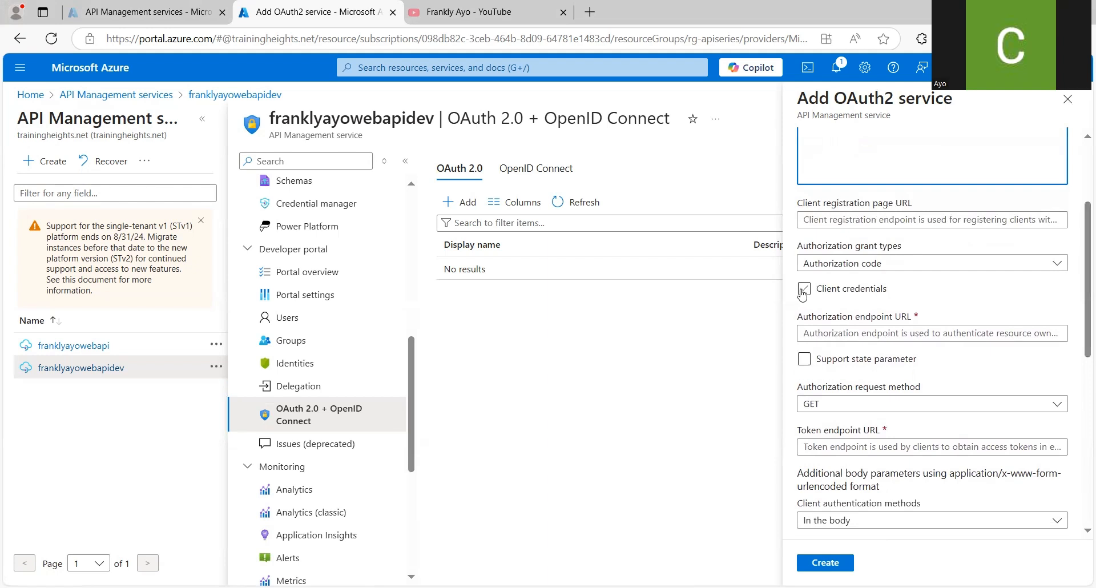
left_click(804, 290)
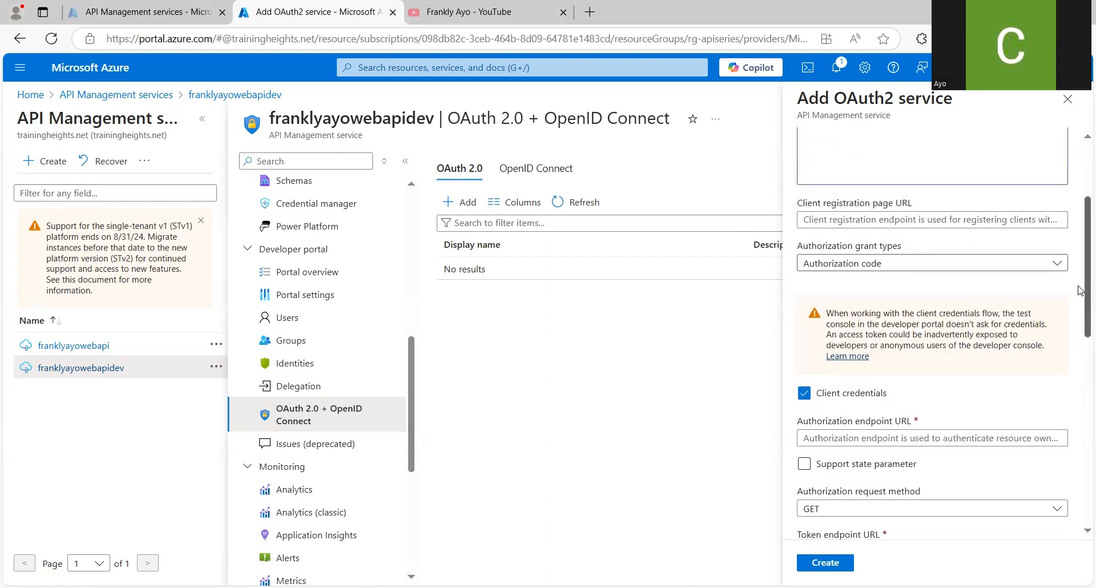
scroll(1079, 290, "down", 1)
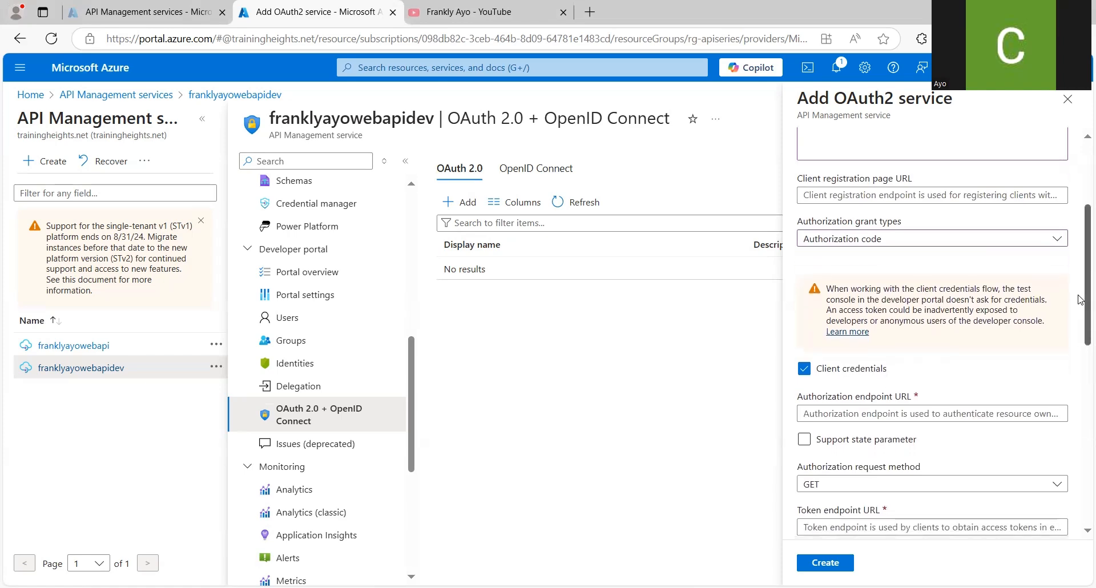
left_click(1057, 239)
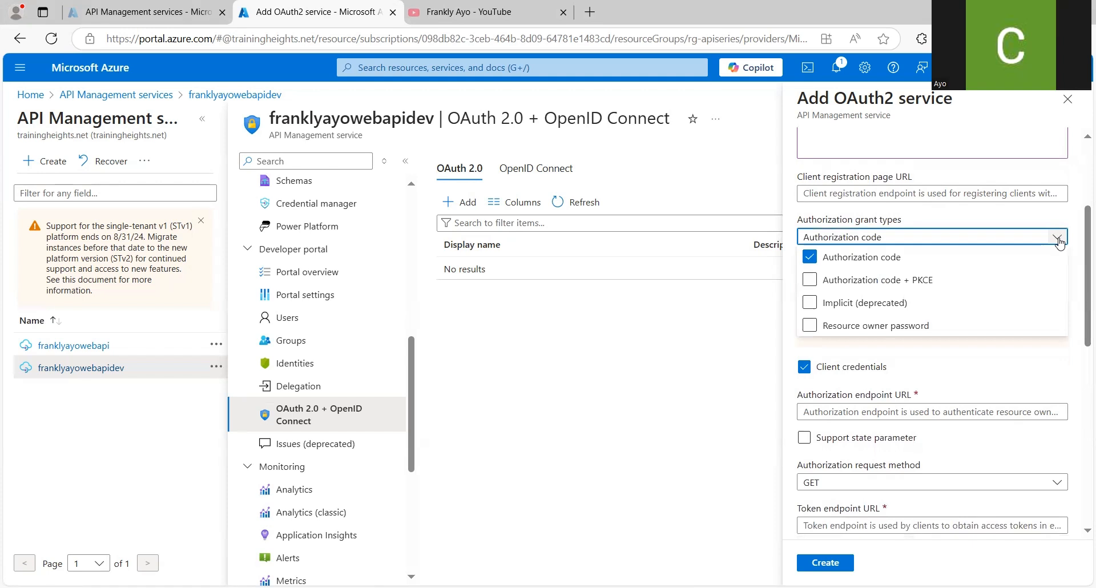
left_click(1060, 243)
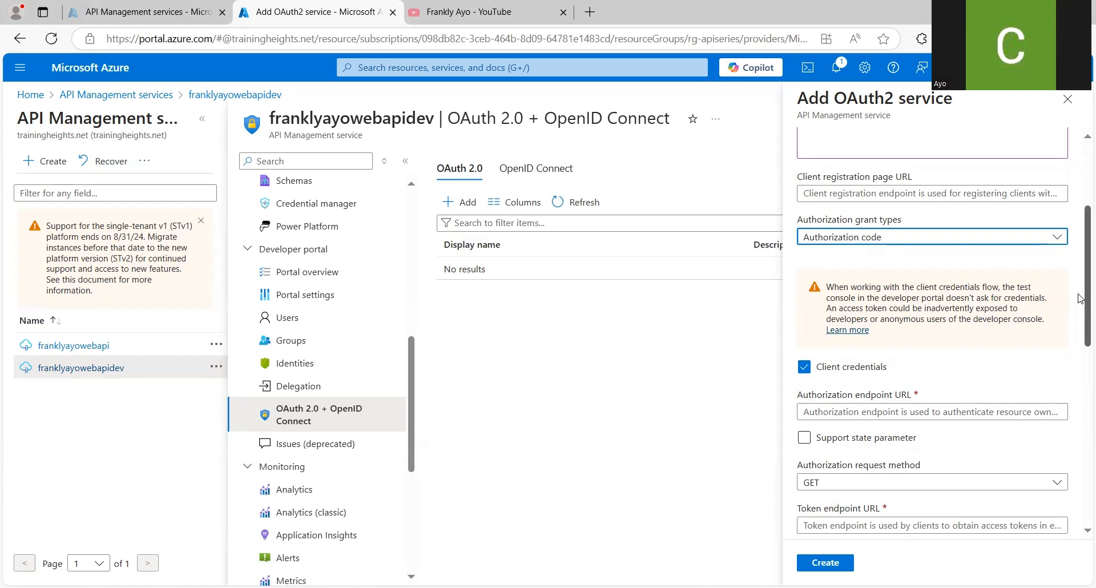
In the other portal tab, open the Endpoints list of the appmanager app registration in Microsoft Entra ID.
left_click_drag(1080, 303, 1081, 353)
left_click(895, 254)
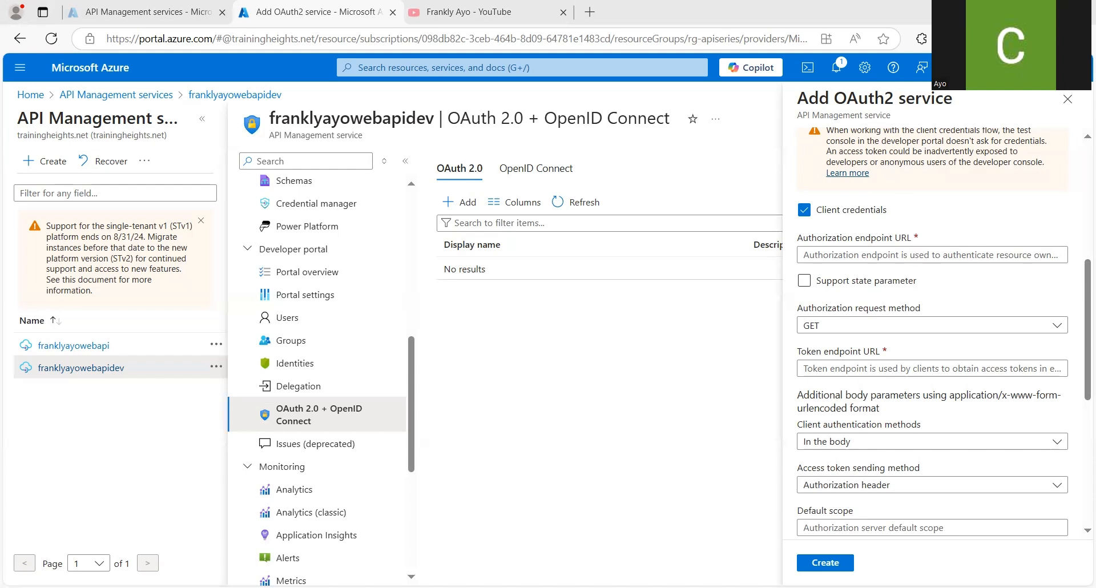
left_click(153, 5)
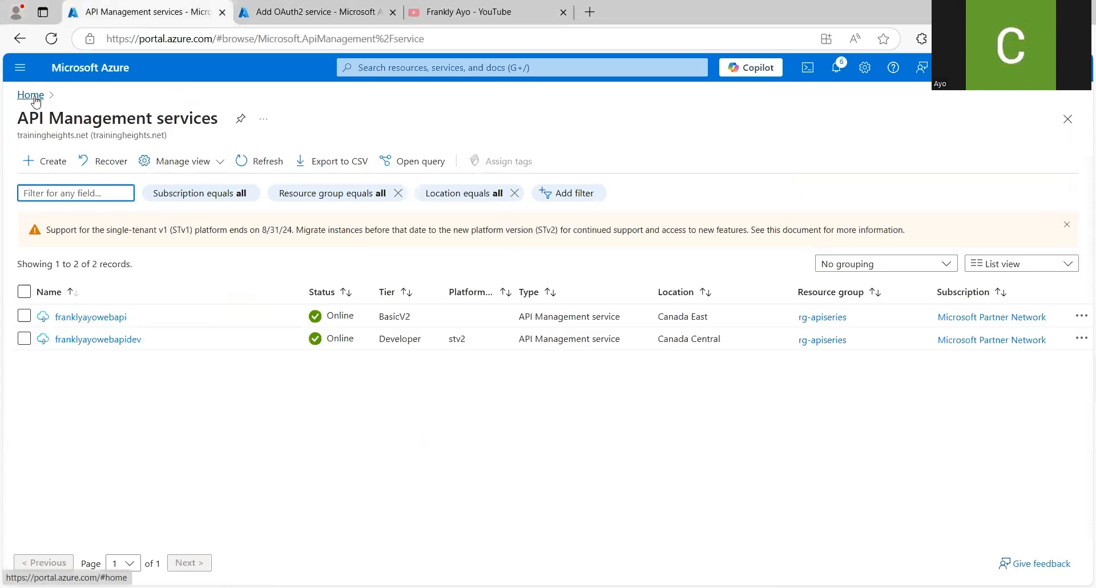
left_click(401, 64)
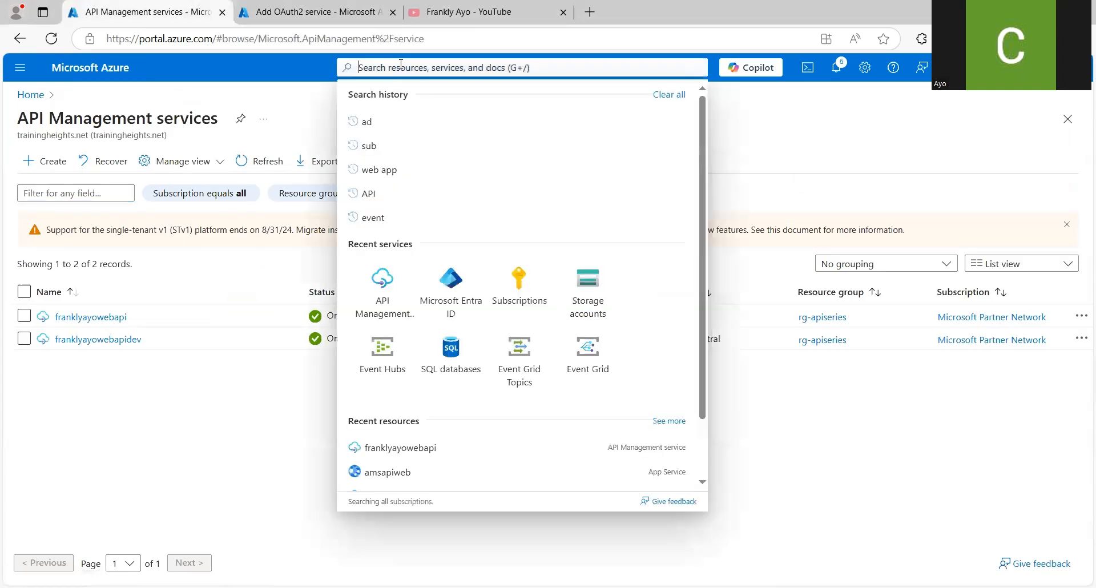
type("ad")
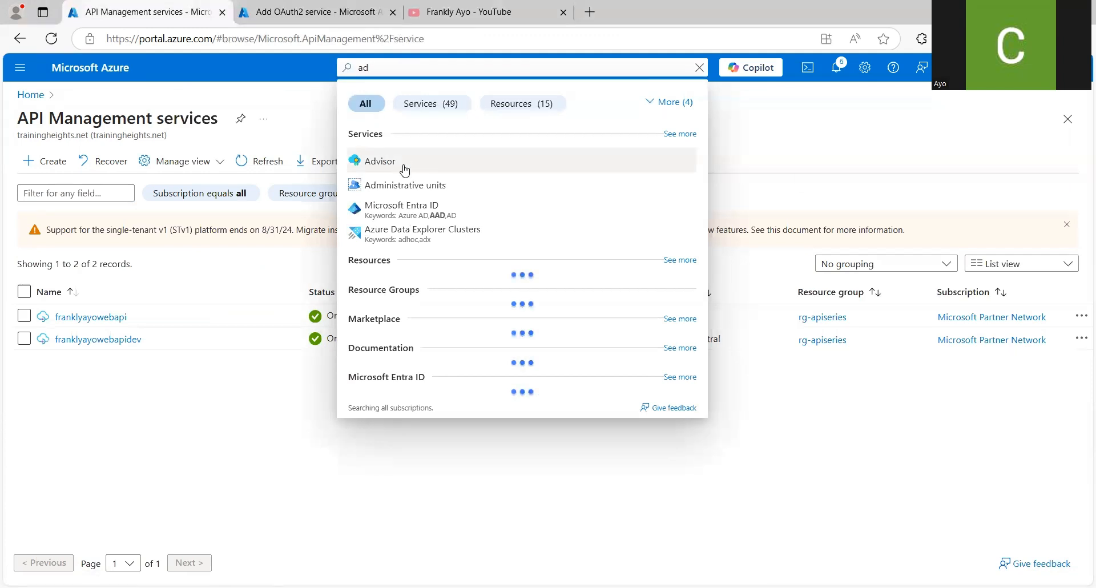
left_click(409, 209)
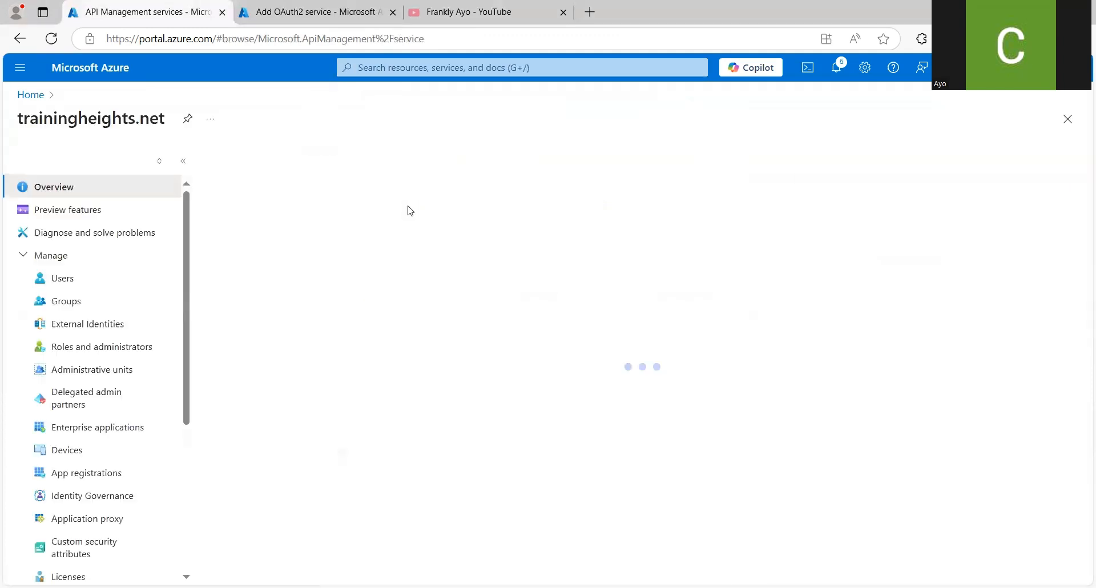
left_click(83, 480)
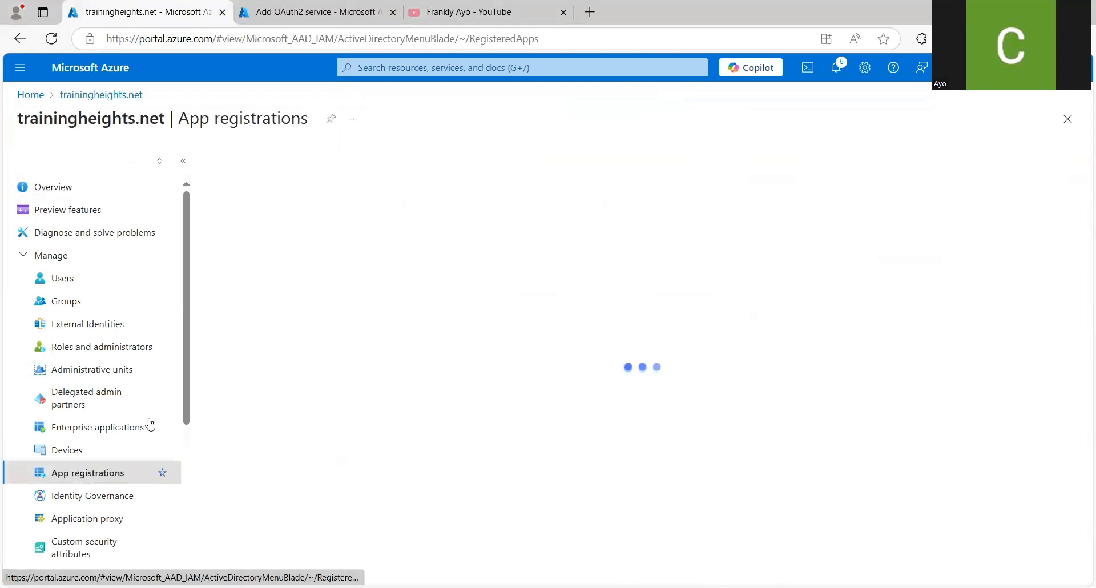
left_click(280, 375)
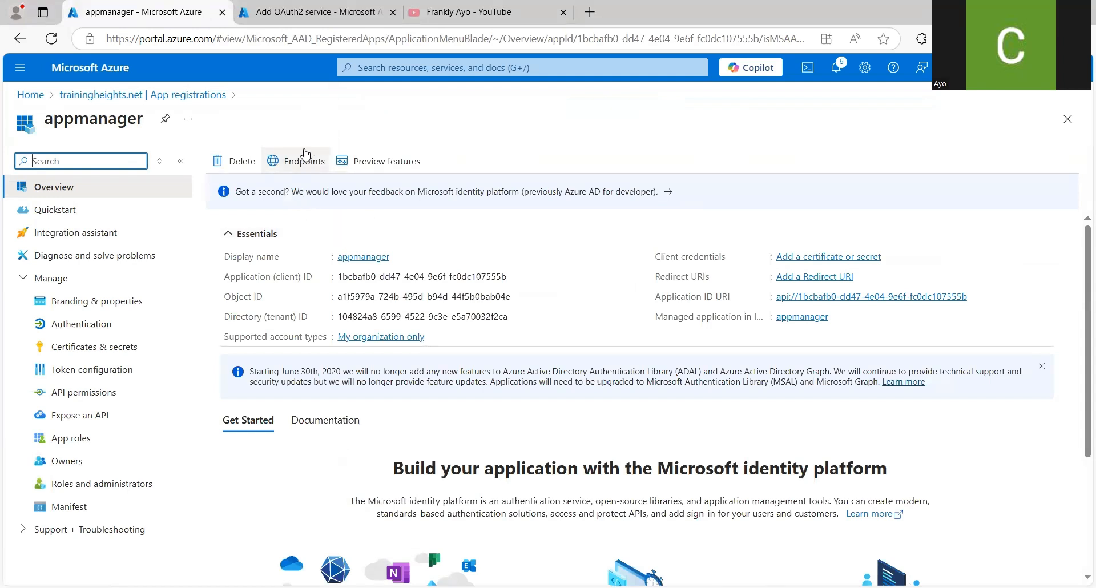
left_click(309, 157)
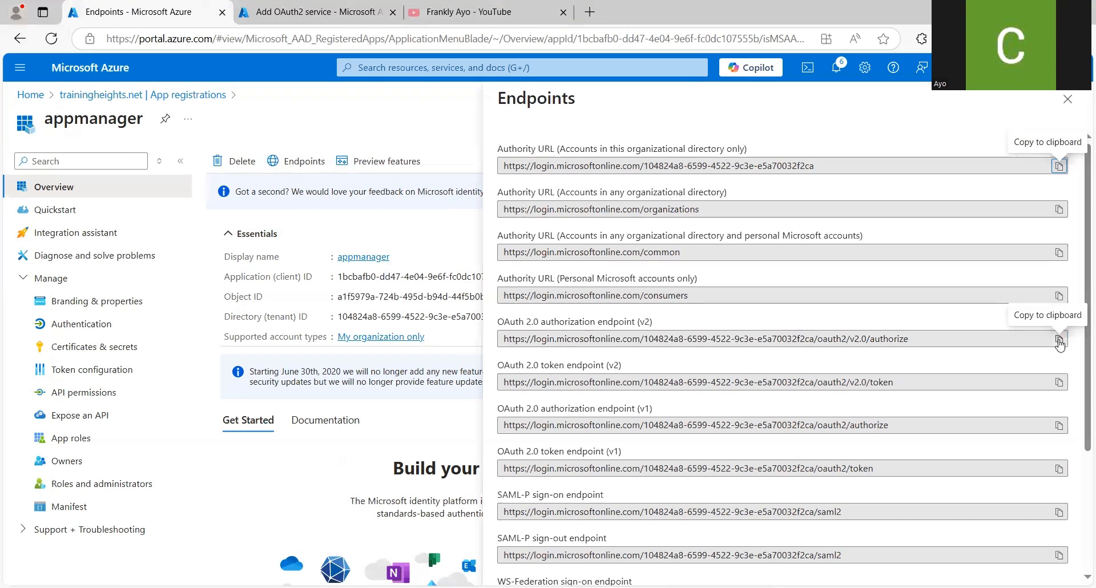
Copy appmanager's OAuth 2.0 authorization endpoint (v2) into the Authorization endpoint URL of the new OAuth2 service.
left_click(1059, 340)
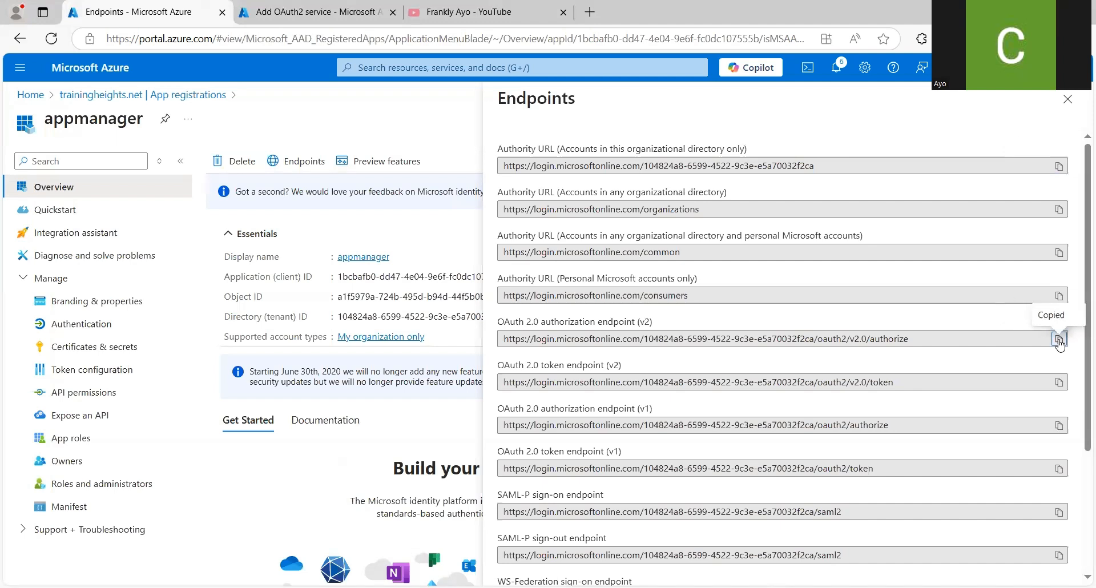
key("ctrl+Tab")
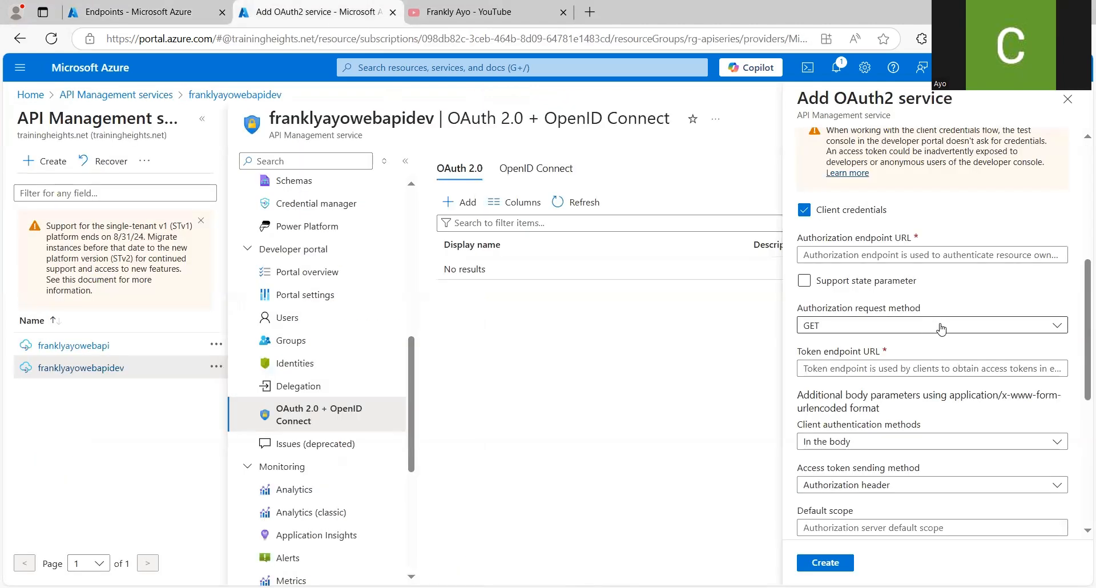
left_click(926, 251)
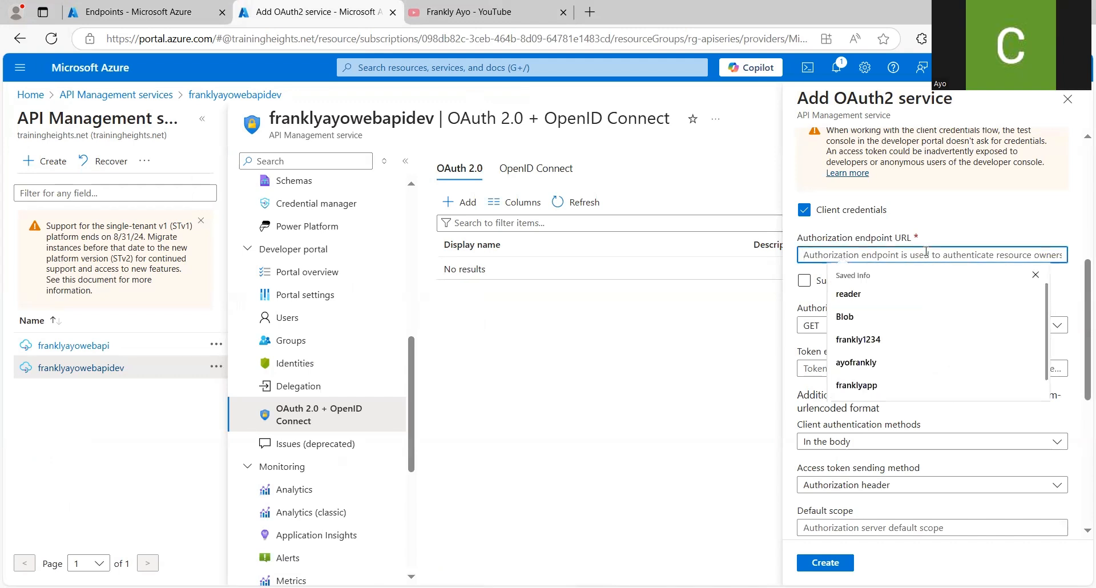
key("ctrl+v")
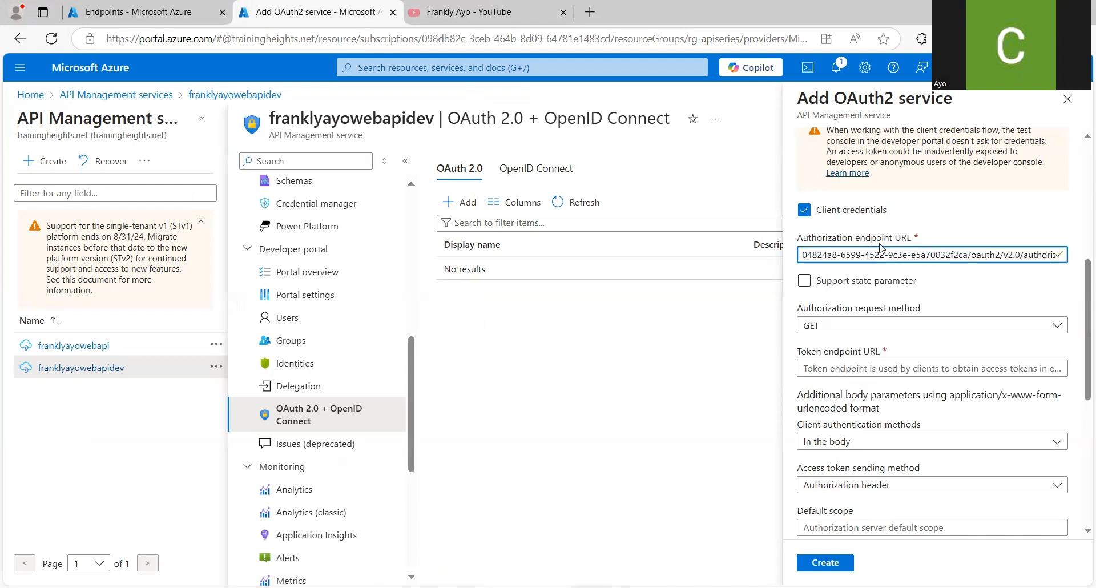
Add POST to the authorization request methods of the OAuth2 service alongside GET.
left_click(1058, 327)
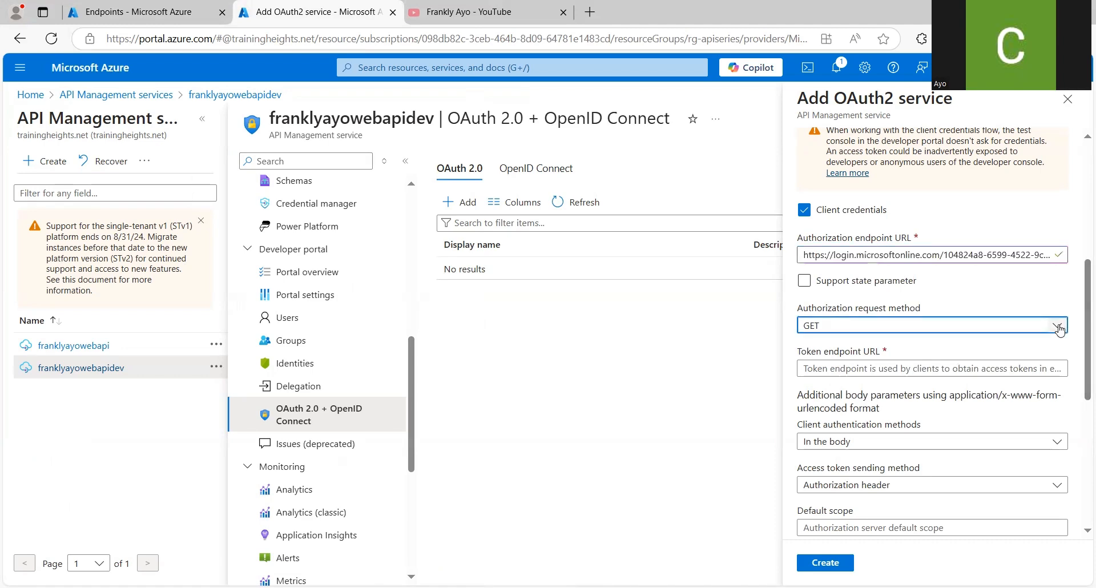
left_click(1058, 326)
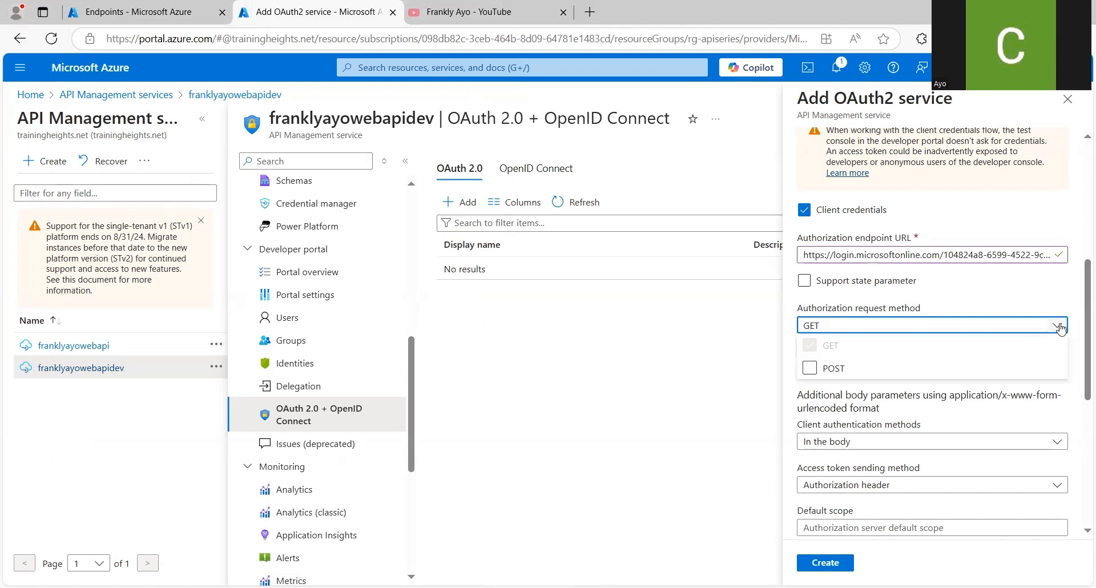
left_click(835, 371)
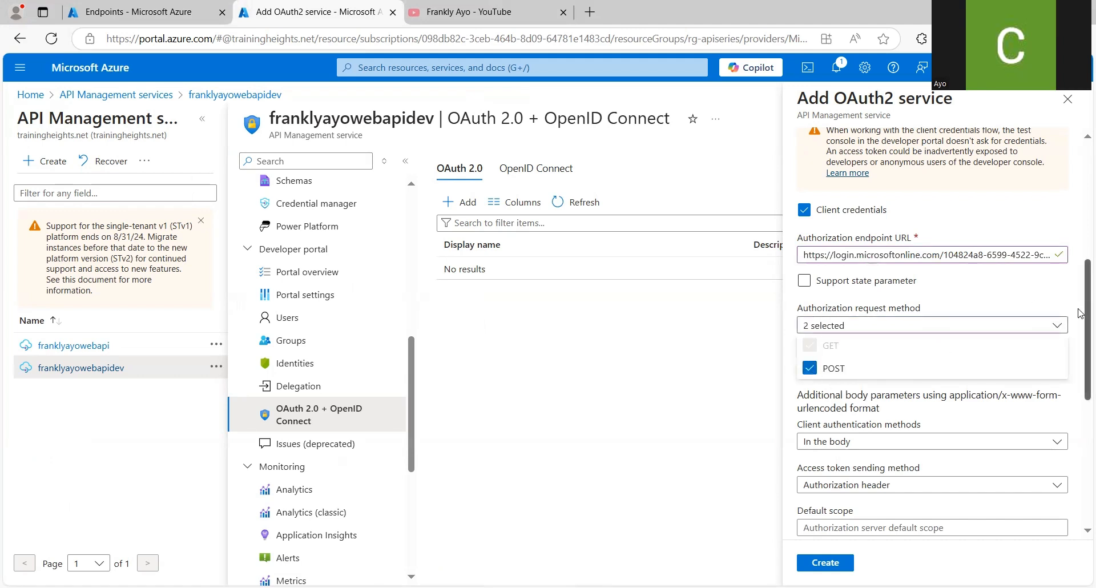
left_click(1058, 326)
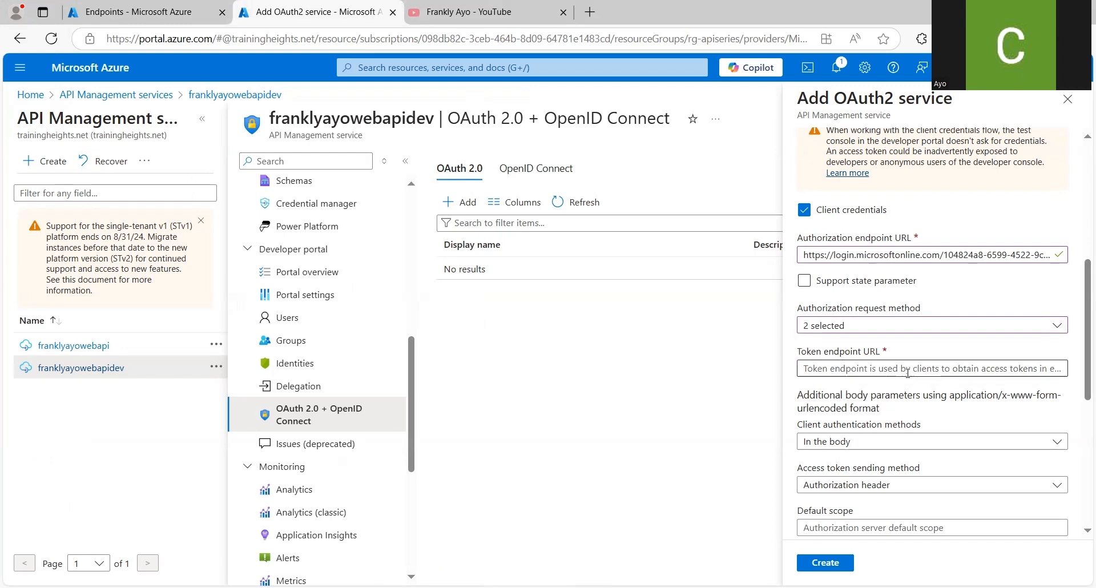
Copy appmanager's OAuth 2.0 token endpoint (v2) into the Token endpoint URL of the new OAuth2 service.
left_click(167, 6)
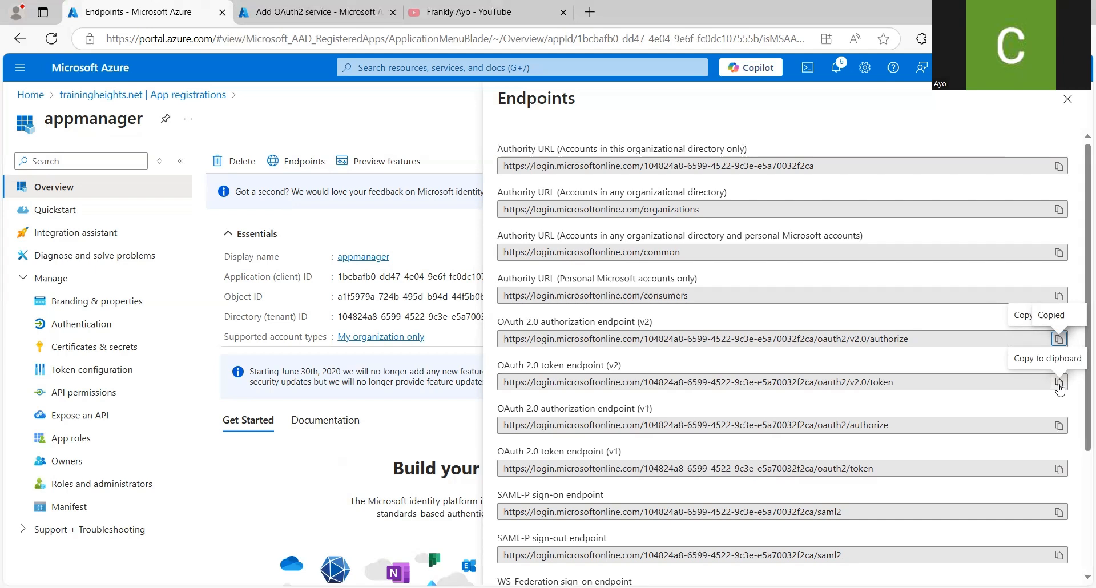
left_click(1059, 382)
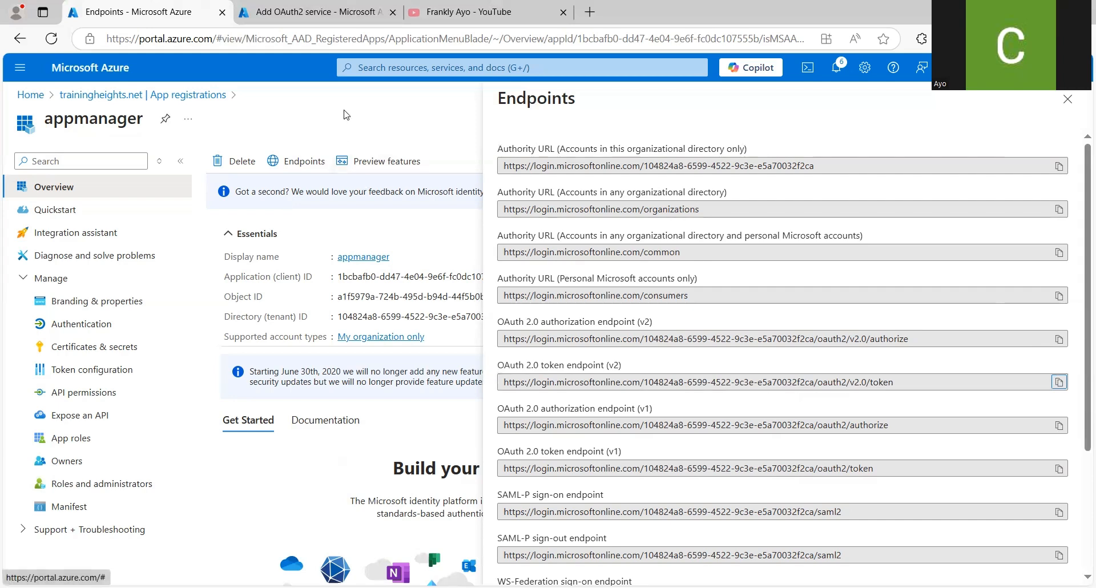
left_click(347, 13)
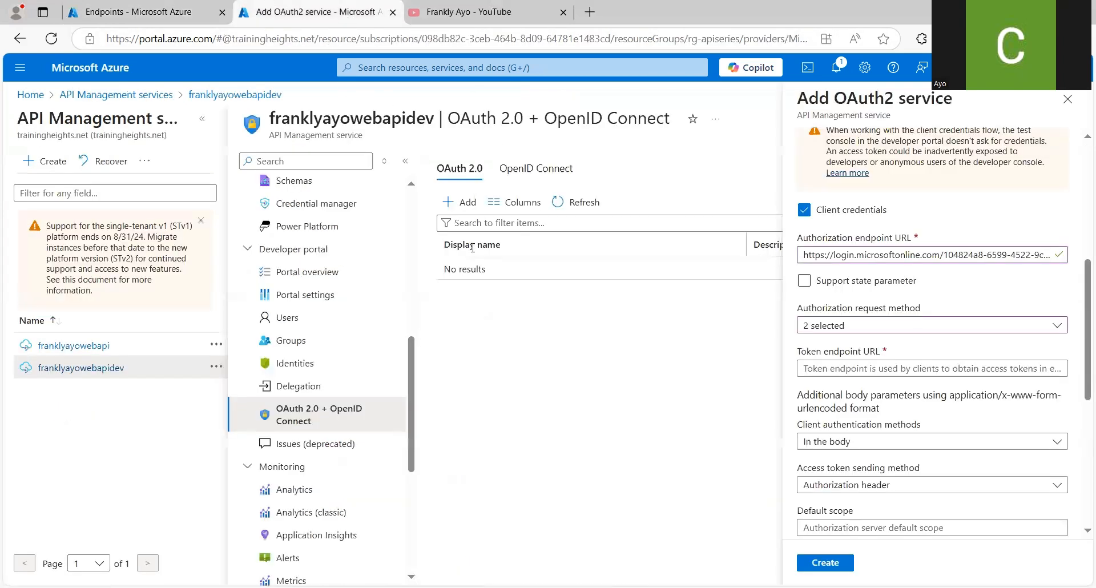
left_click(839, 369)
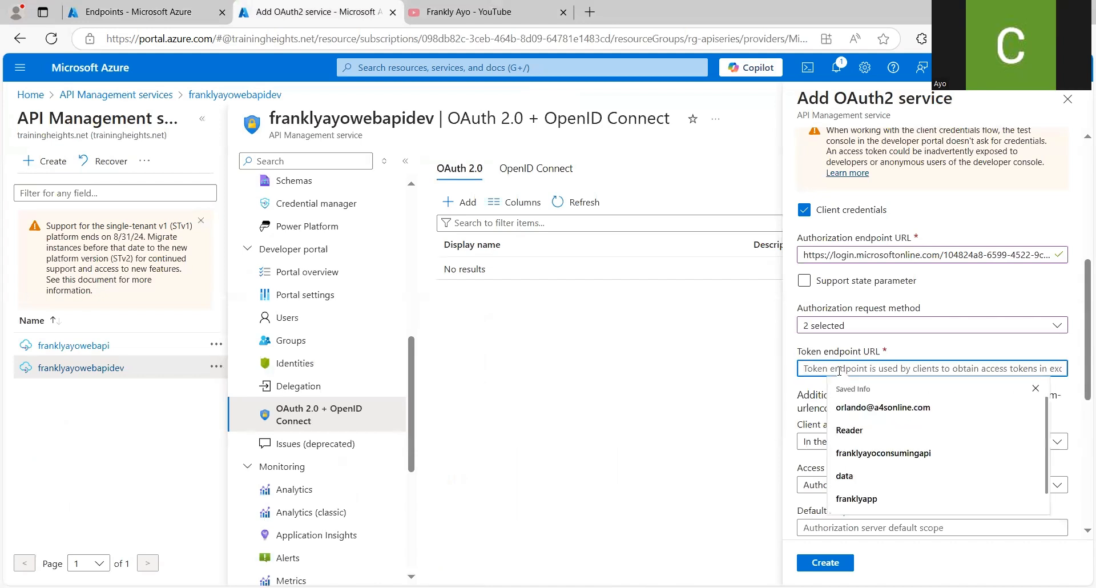
key("ctrl+v")
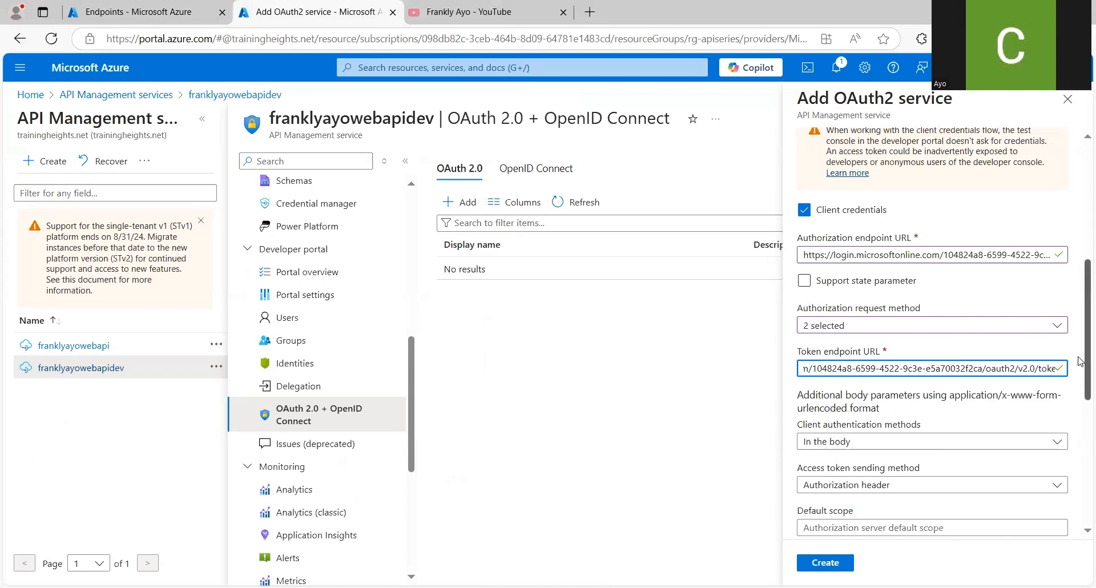
Review the options offered for the OAuth2 service's client authentication methods and access token sending method.
scroll(1081, 360, "down", 1)
scroll(1079, 359, "down", 3)
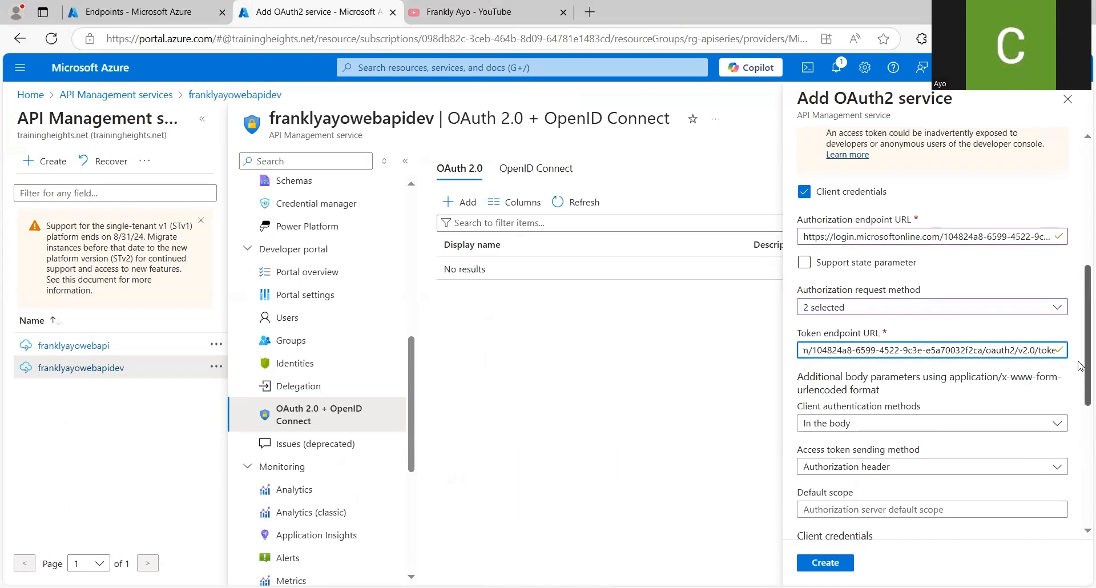
scroll(1079, 404, "down", 1)
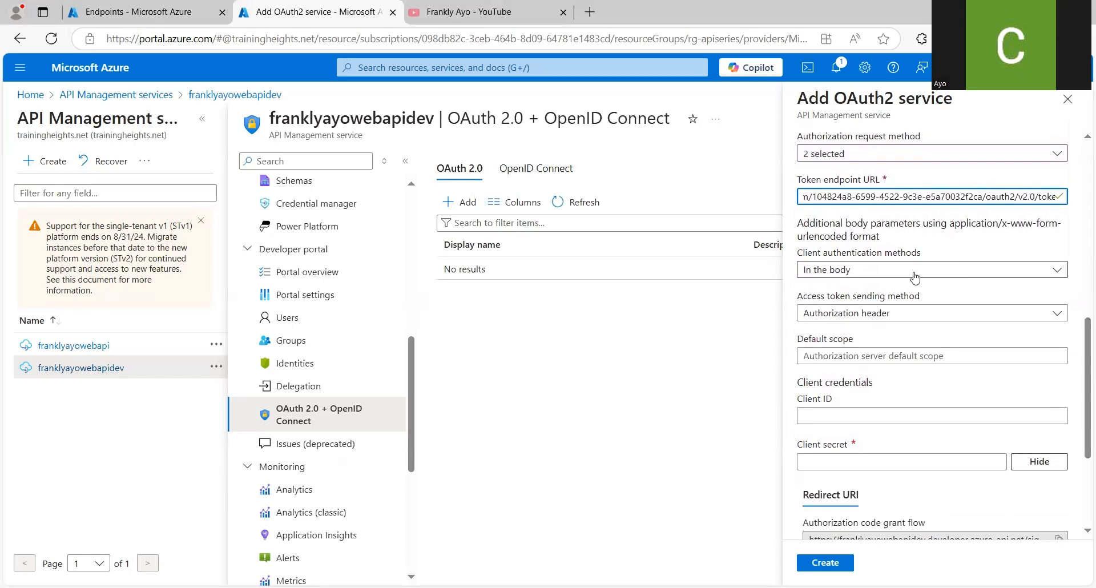
left_click(1060, 274)
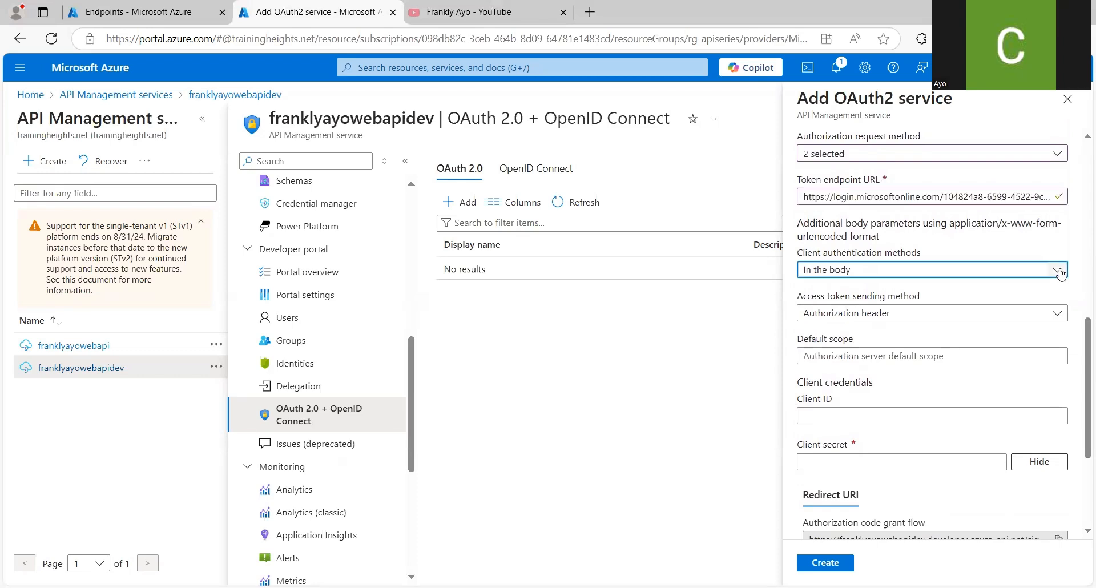
left_click(1060, 274)
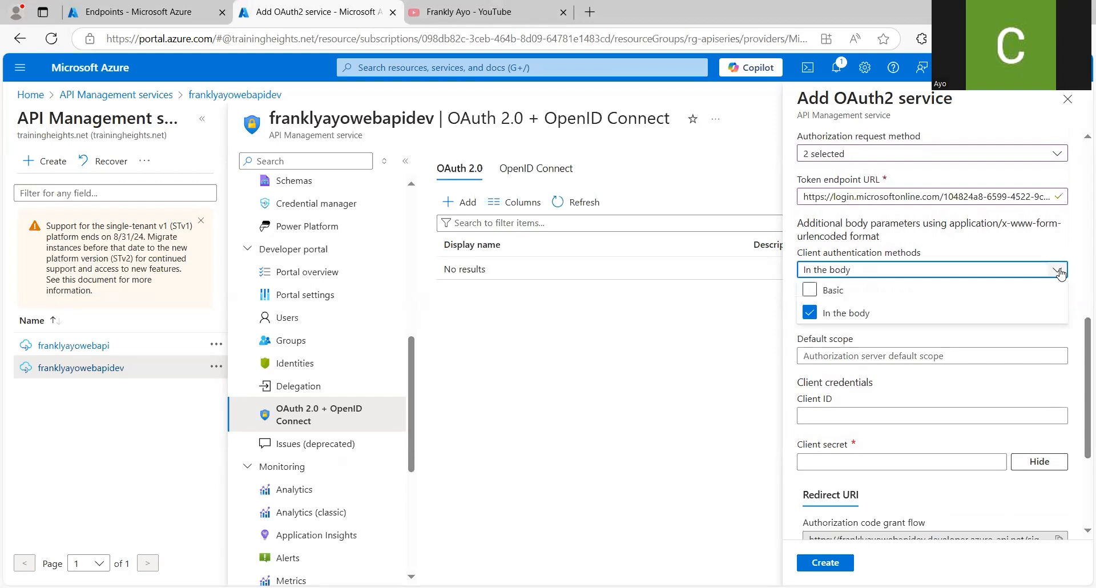
left_click(1061, 274)
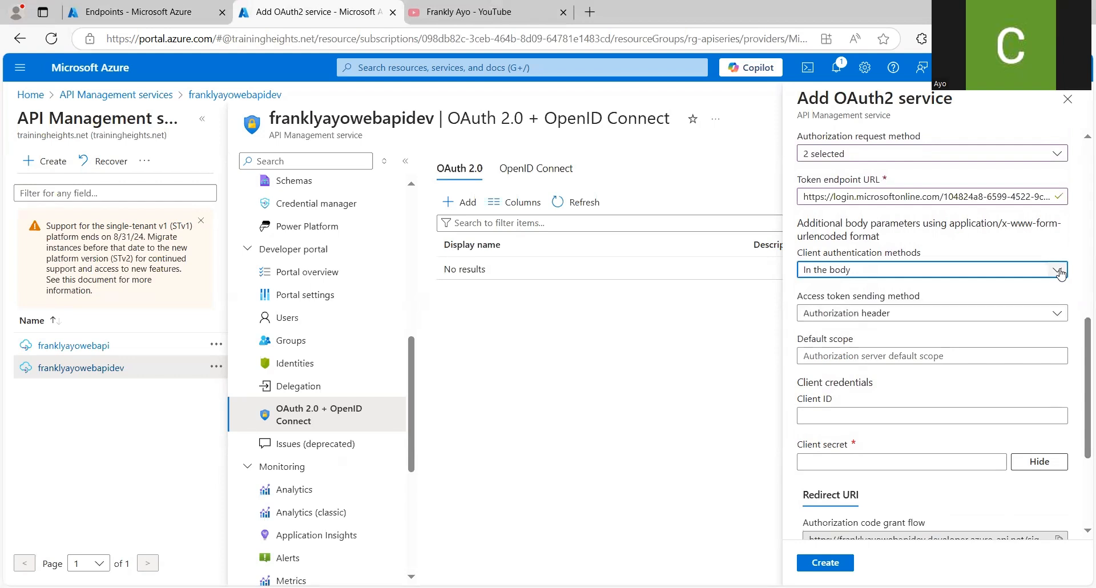
left_click(1058, 316)
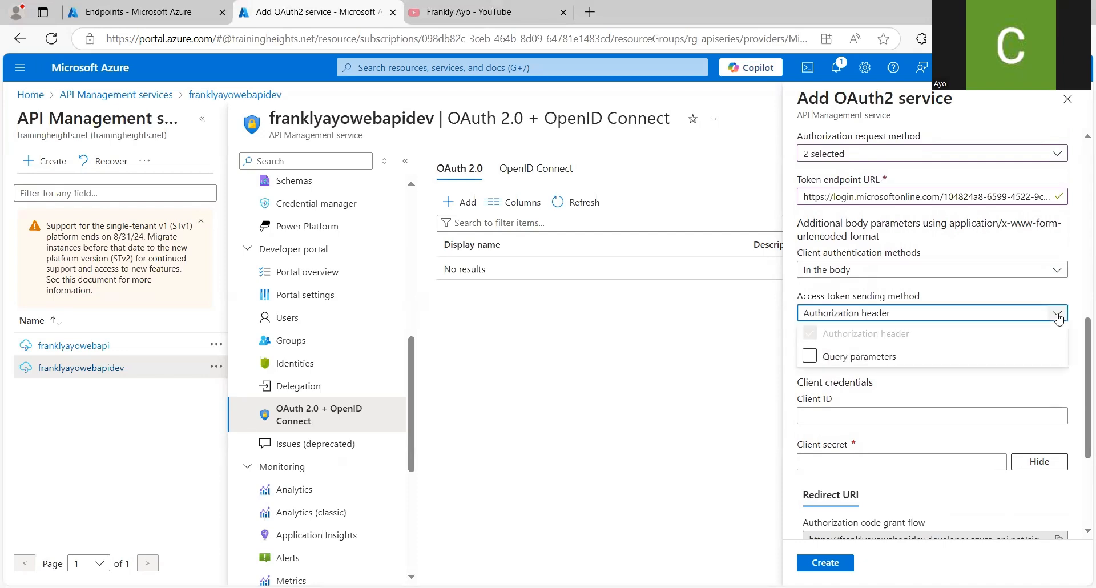
left_click(1058, 316)
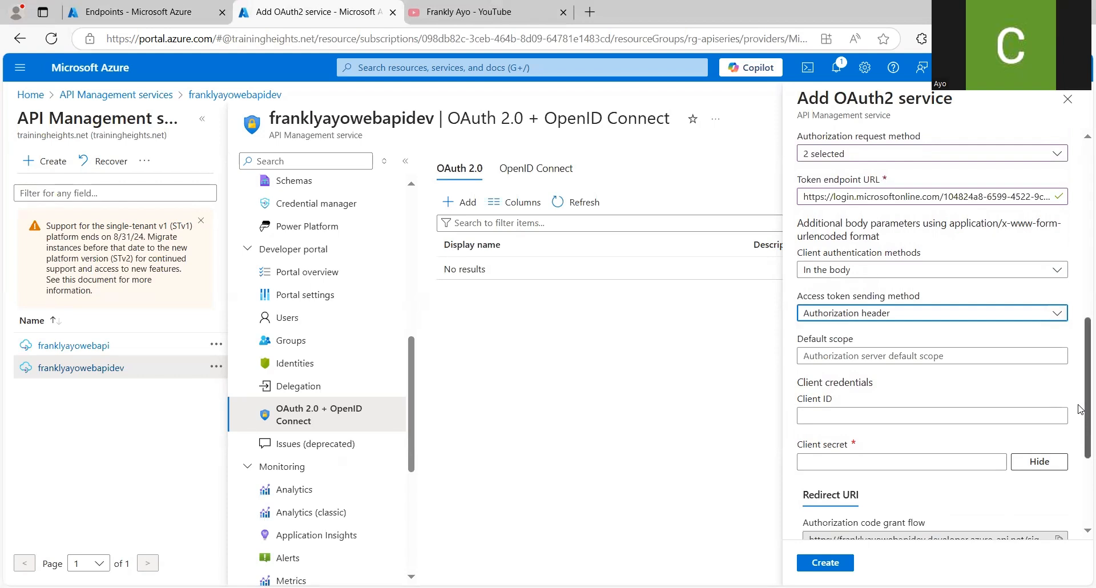
Copy the Application ID URI from appmanager's Expose an API page into the OAuth2 service's Default scope.
scroll(1078, 399, "down", 3)
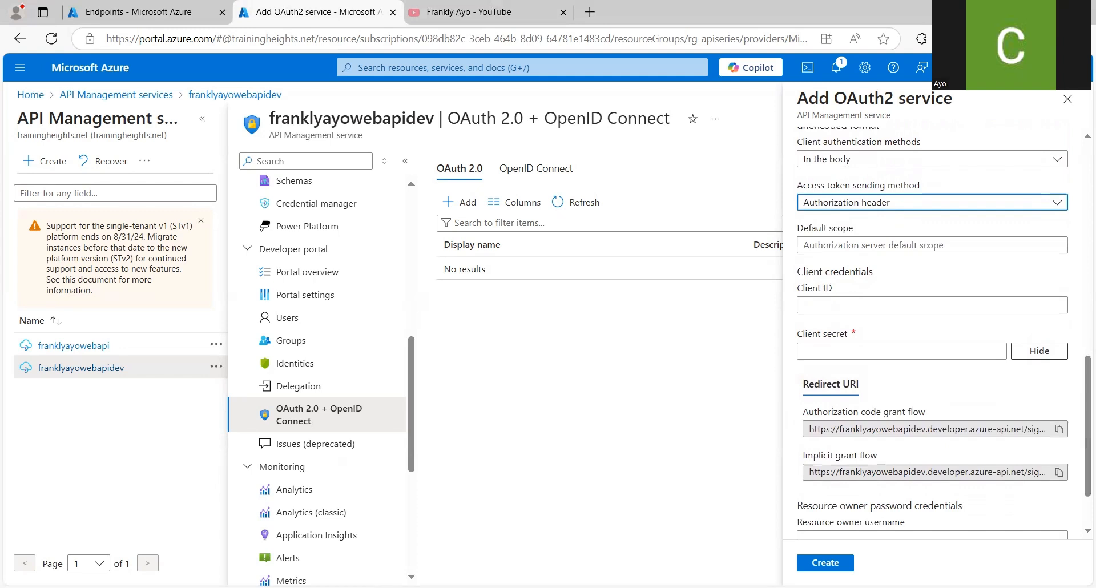
key("alt+Tab")
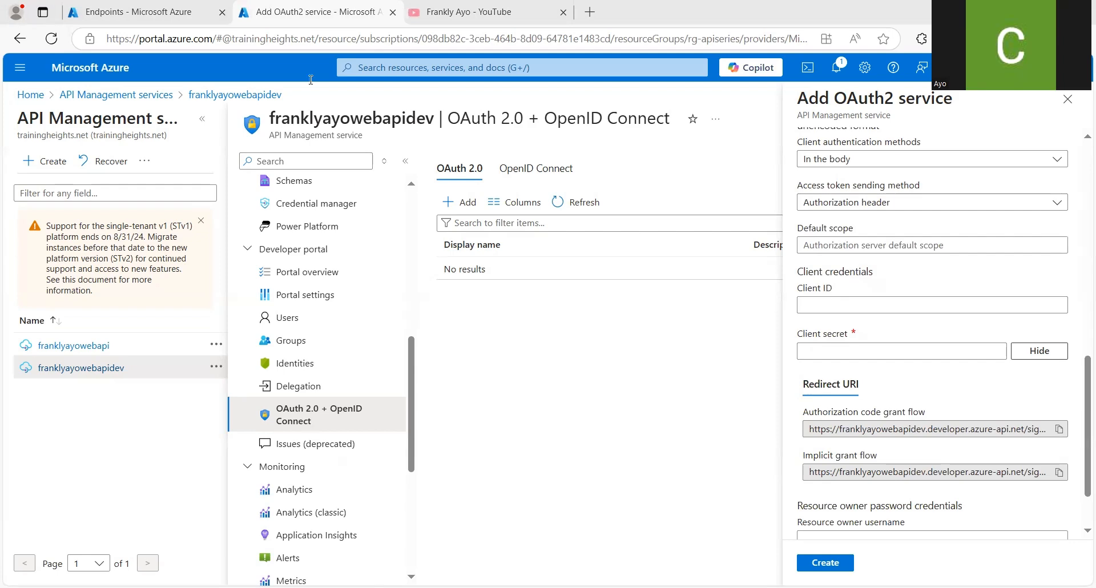
left_click(140, 11)
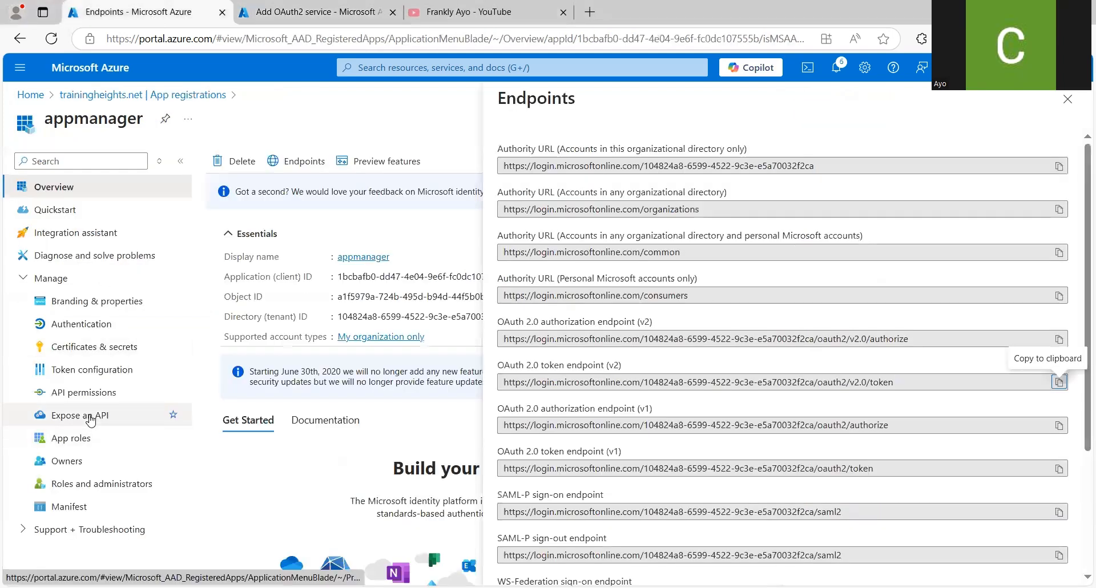
left_click(91, 417)
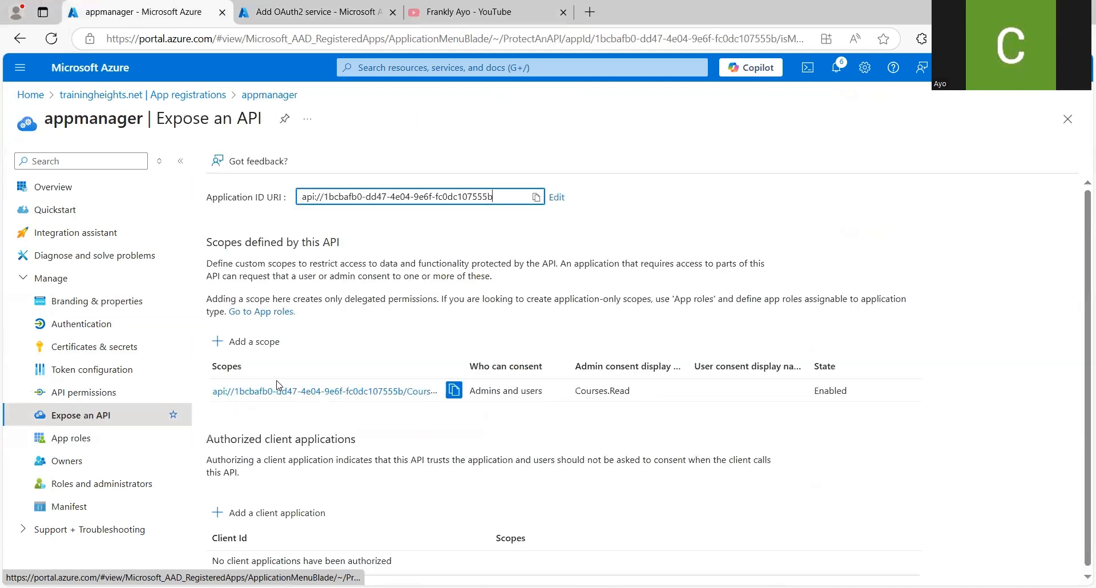
left_click(537, 201)
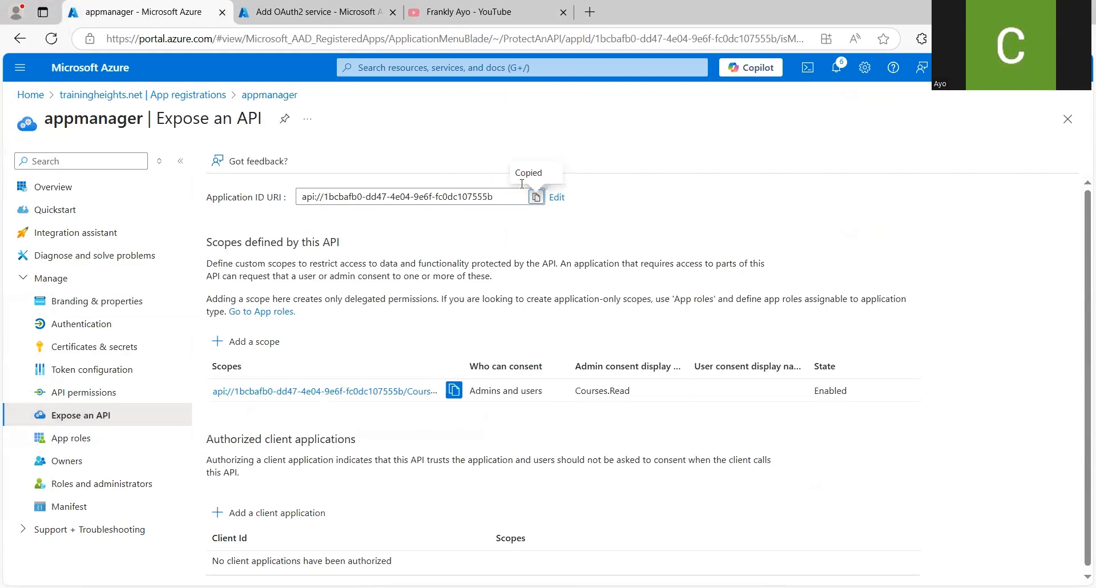
left_click(377, 13)
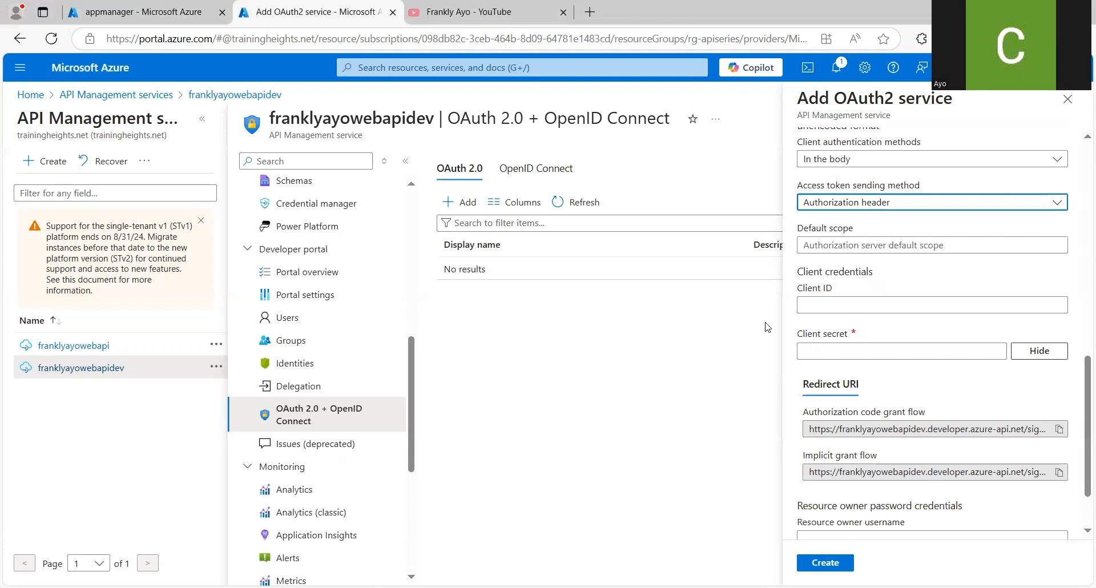
left_click(834, 244)
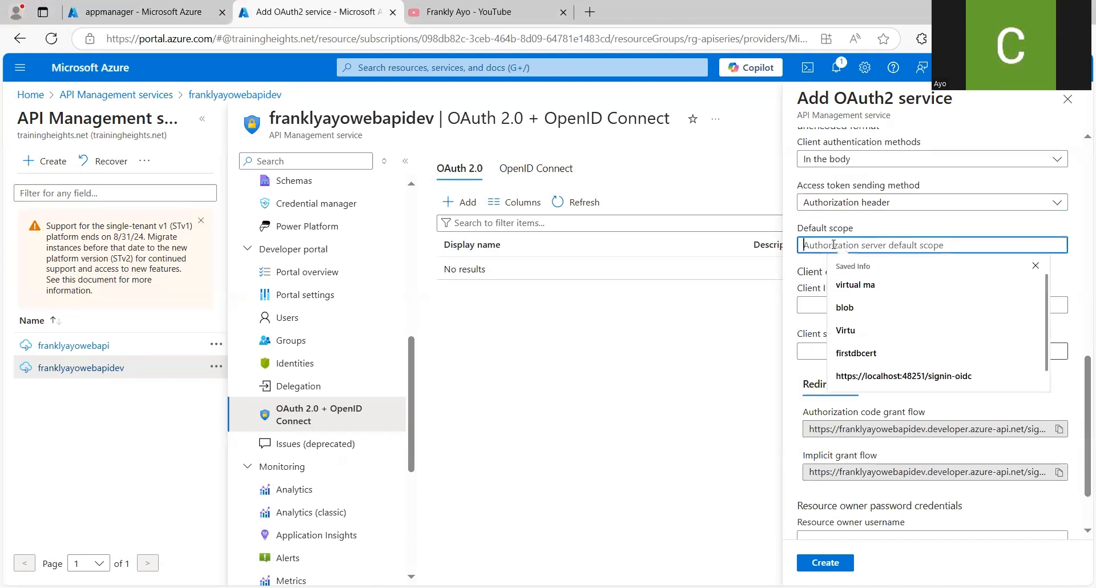
key("ctrl+v")
Copy the Application (client) ID from appmanager's overview into the Client ID of the OAuth2 service.
left_click(836, 305)
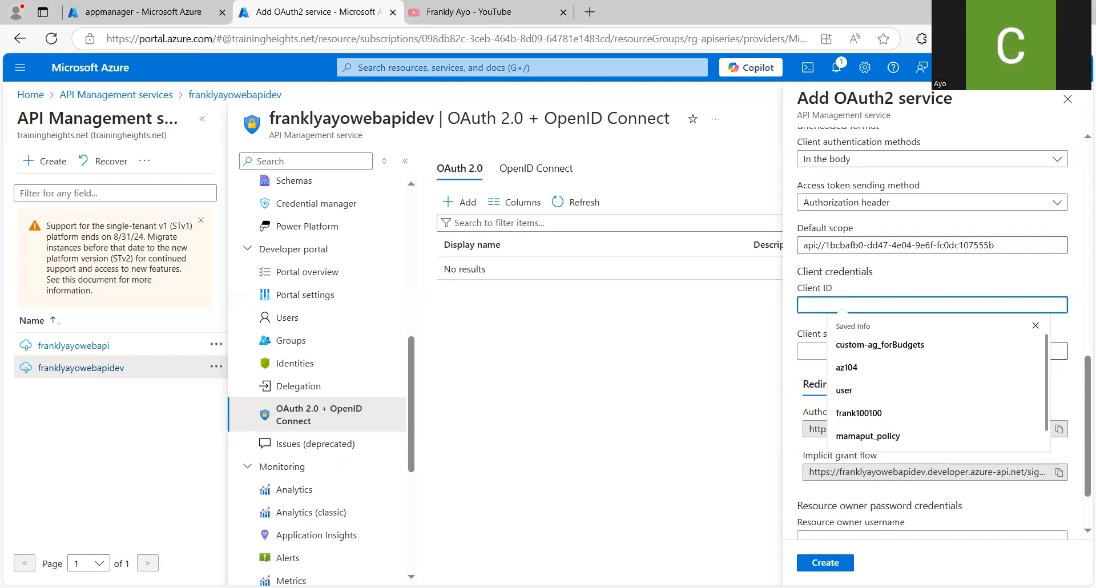
key("alt+Tab")
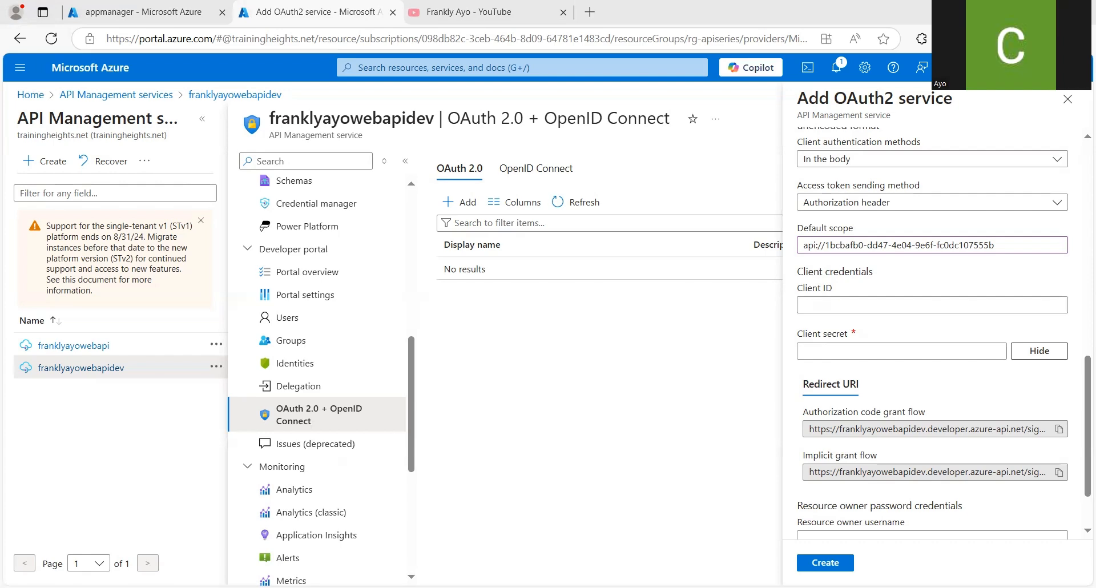
left_click(149, 10)
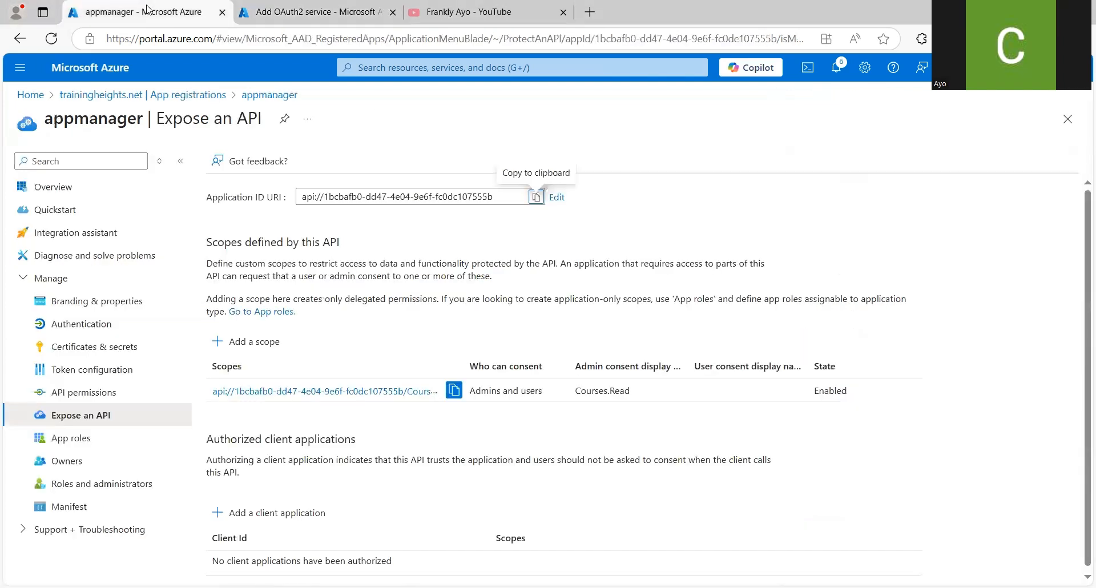
left_click(64, 187)
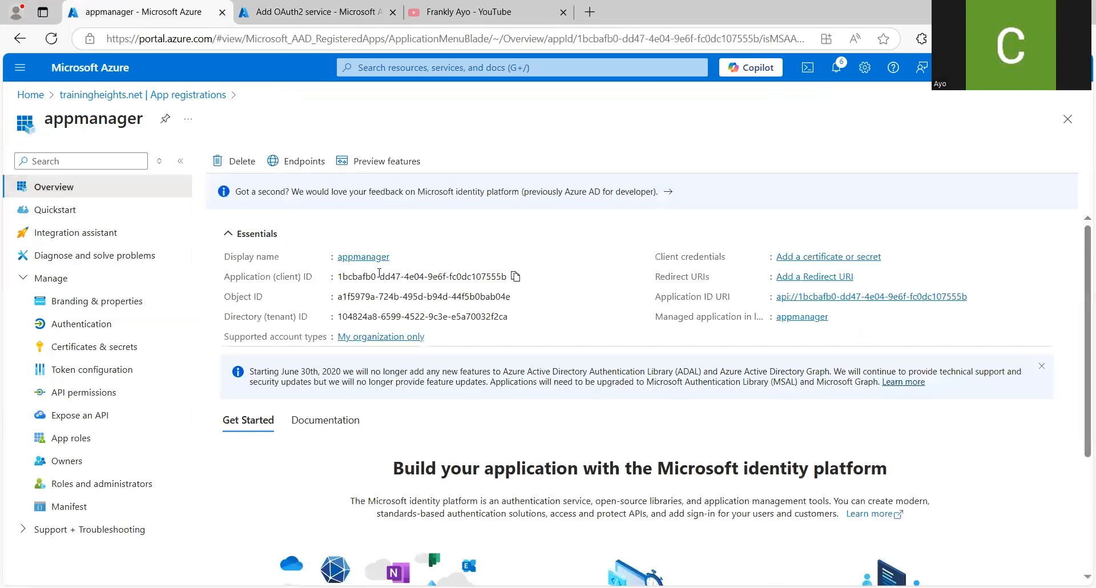
left_click(515, 277)
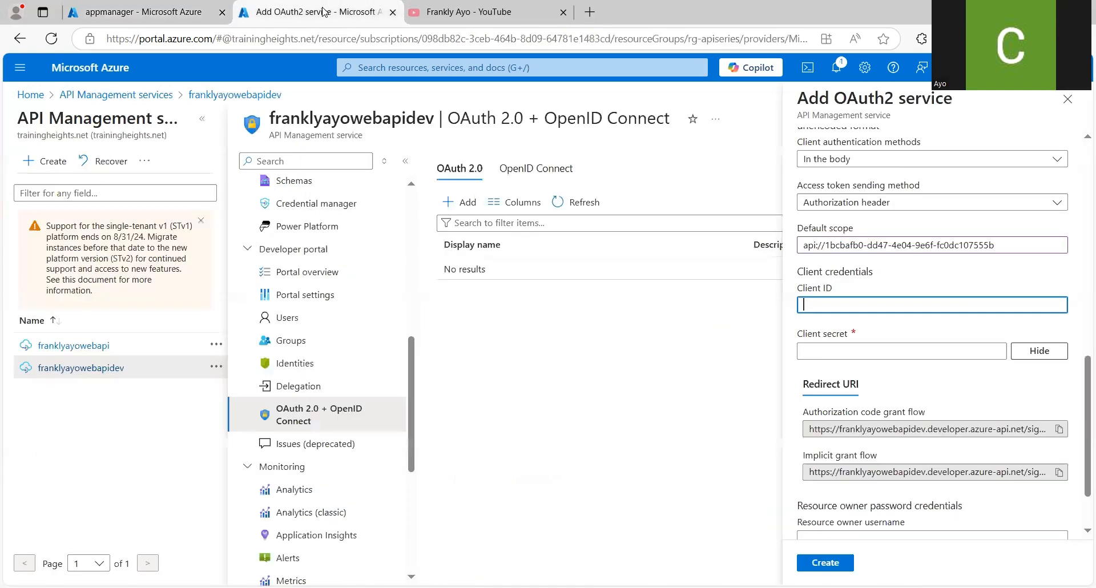
left_click(326, 12)
key("ctrl+v")
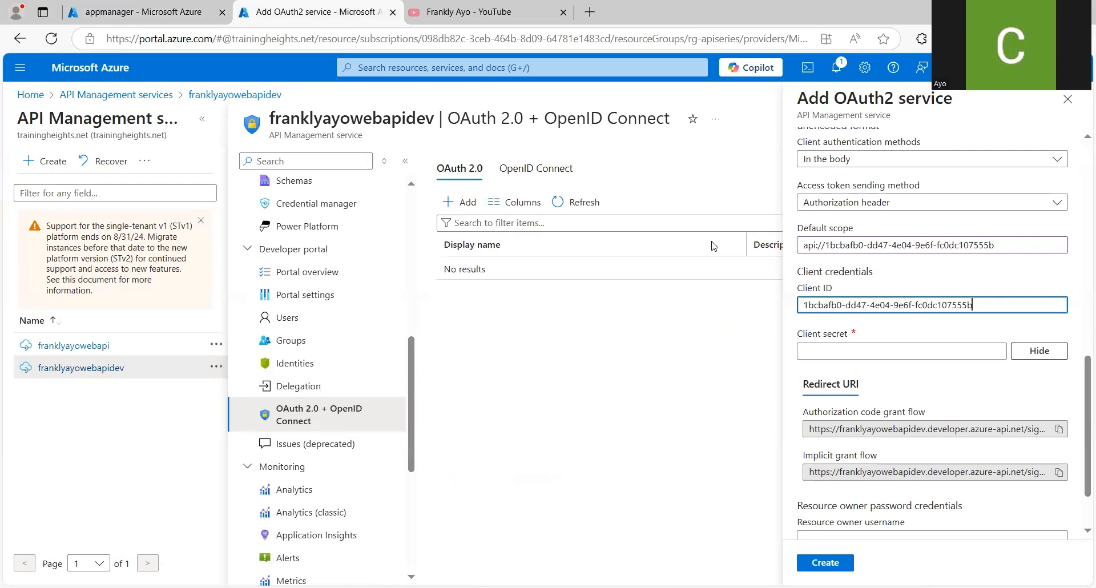
Create a client secret for appmanager with the description clientsecret and the recommended 180-day expiry.
left_click(165, 13)
left_click(111, 349)
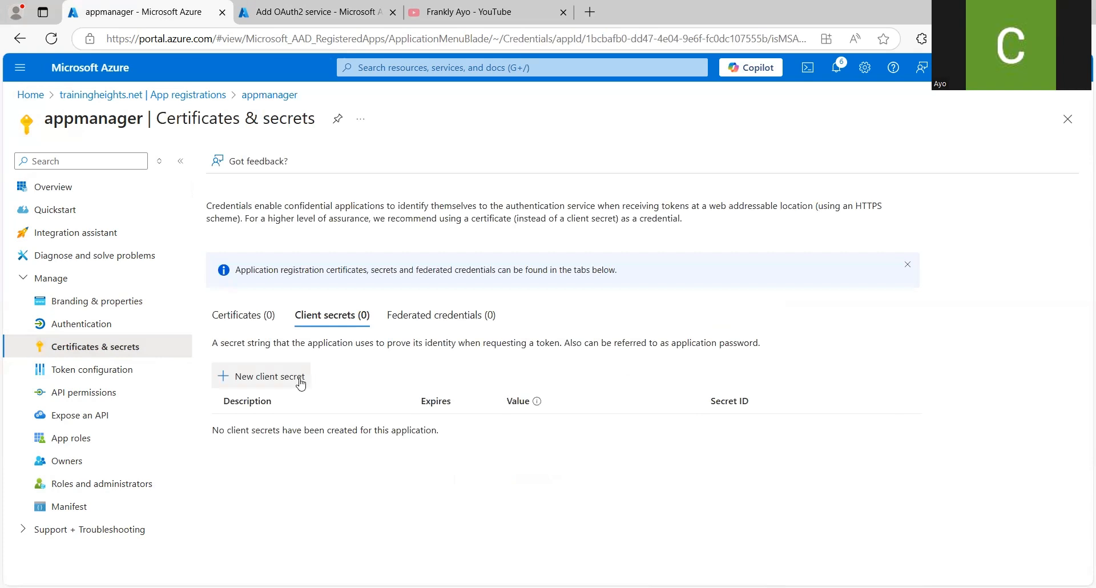
left_click(279, 382)
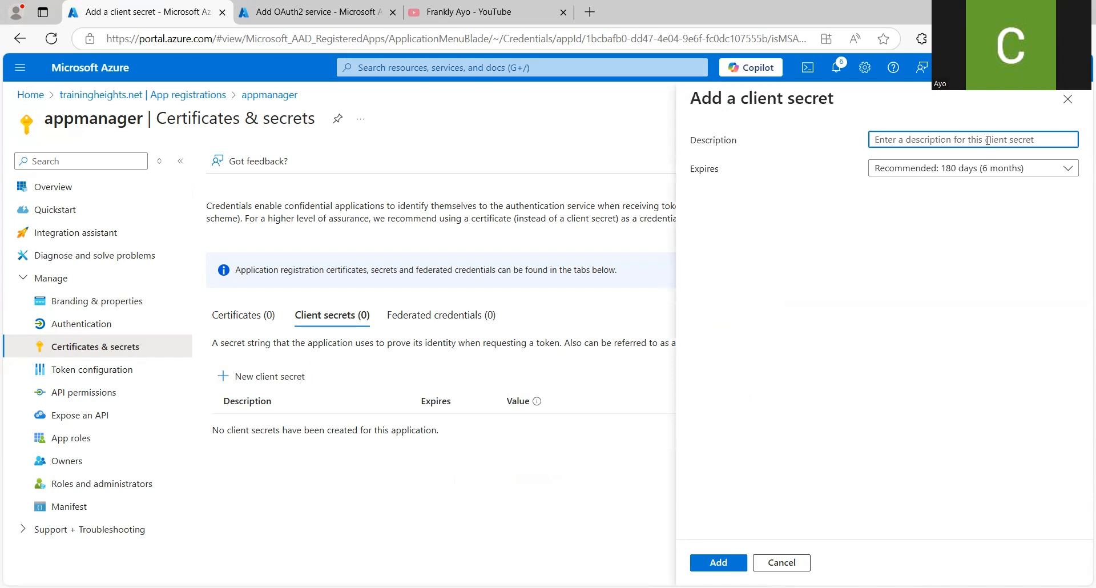
type("clientsecret")
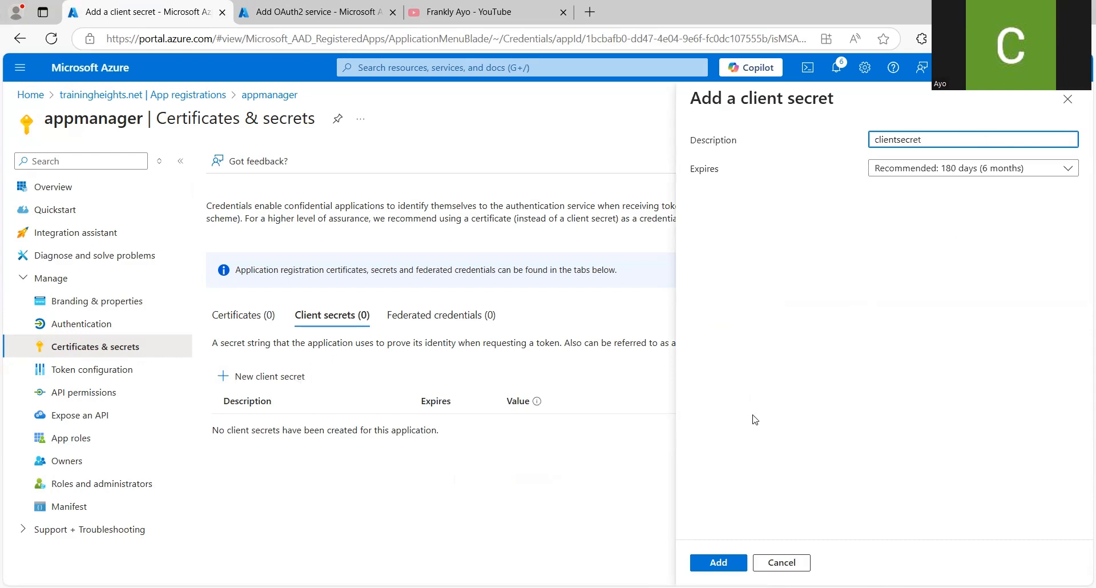
key("Return")
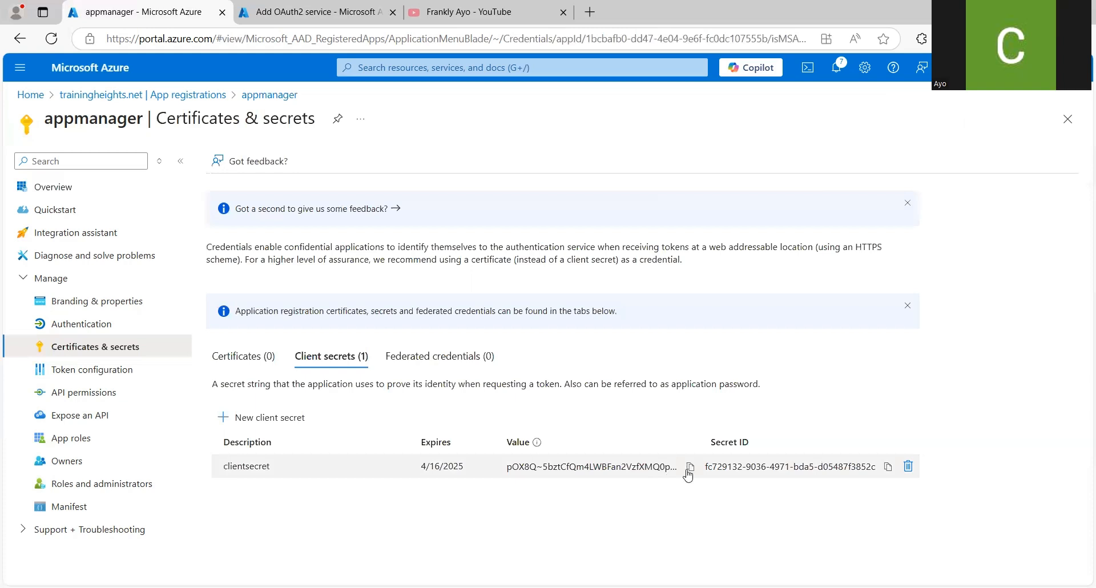
Copy the value of appmanager's new client secret into the Client secret field of the OAuth2 service.
left_click(690, 470)
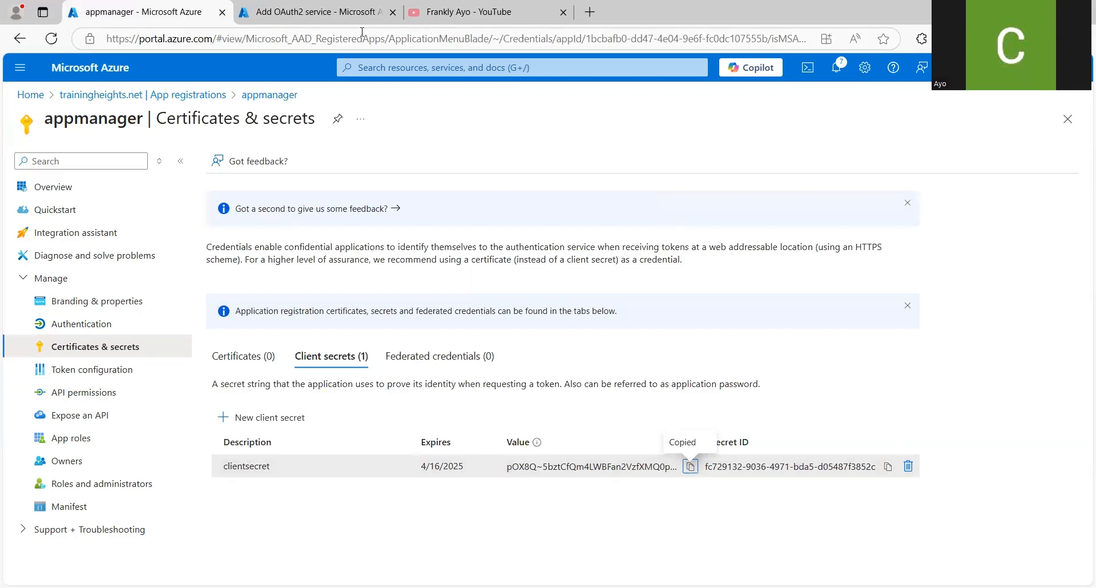
left_click(333, 8)
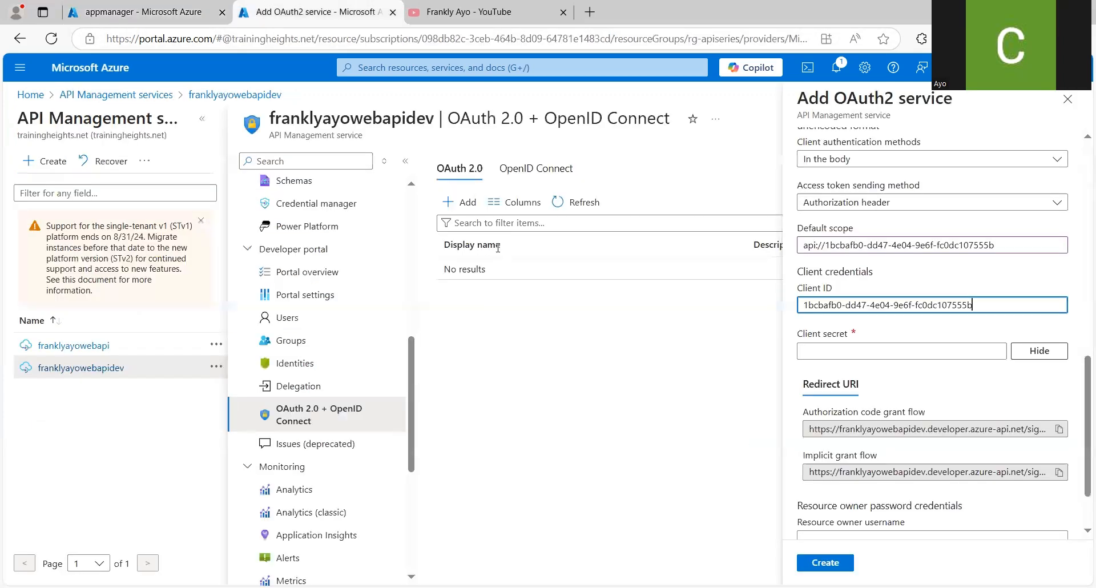
left_click(825, 350)
key("ctrl+v")
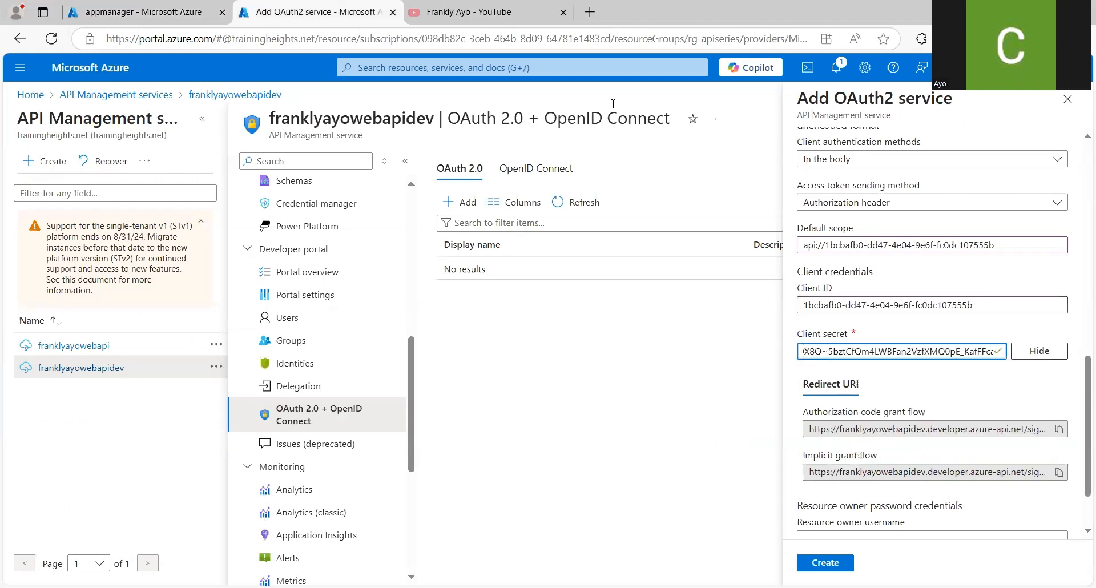
left_click(165, 9)
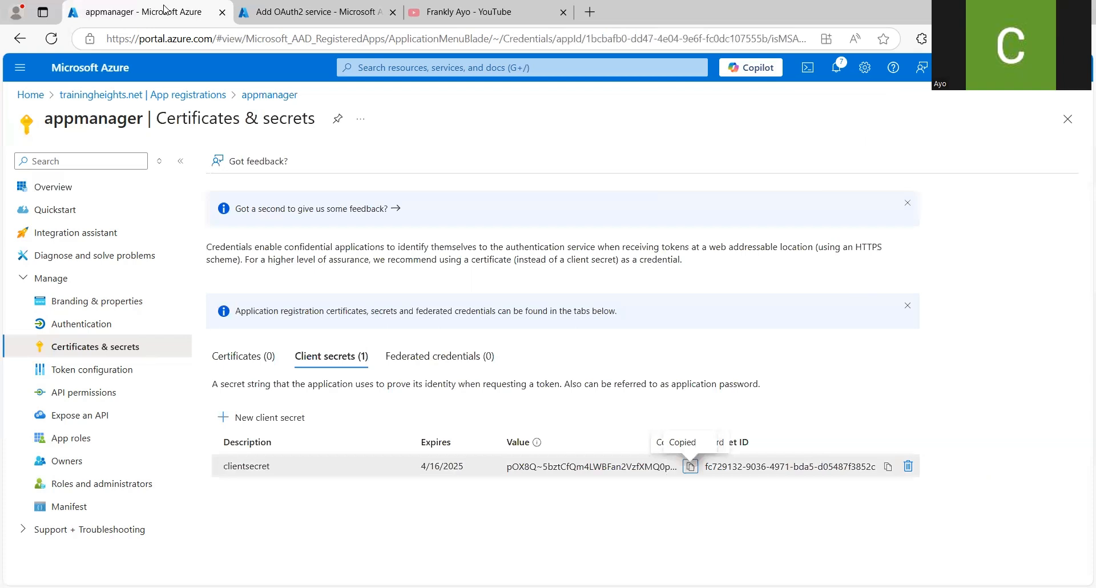
left_click(297, 8)
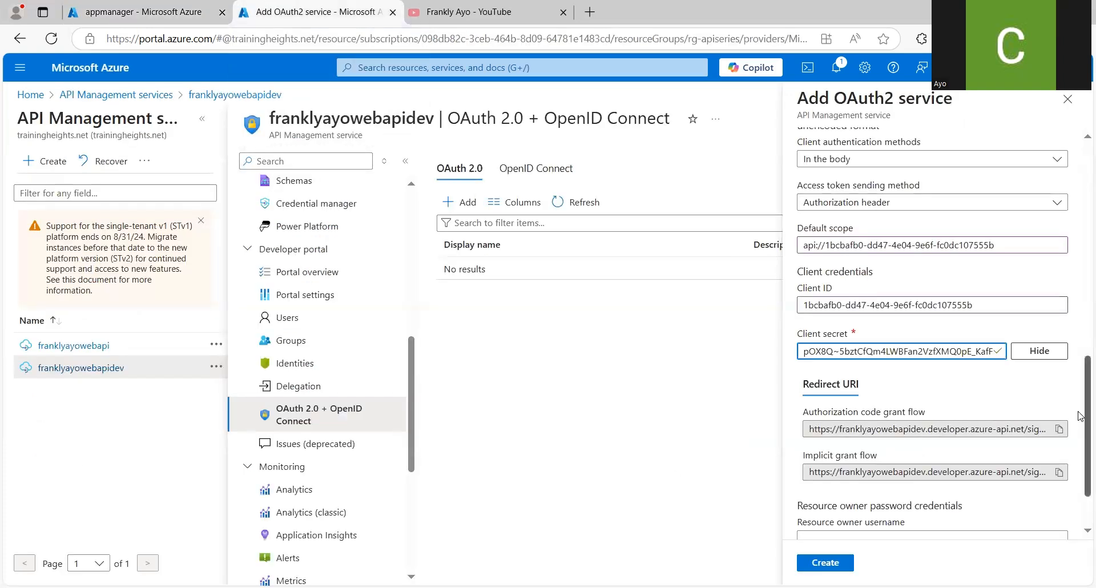
scroll(1080, 416, "down", 2)
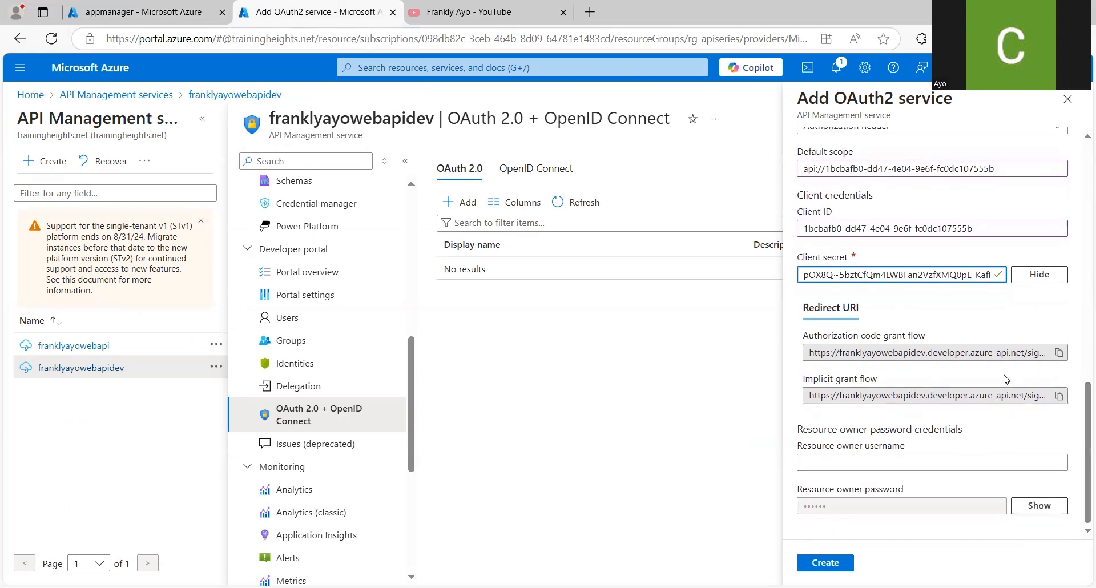
Copy the OAuth2 service's authorization code grant flow redirect URI and register it as a Web platform redirect URI in appmanager's Authentication settings.
left_click(1059, 354)
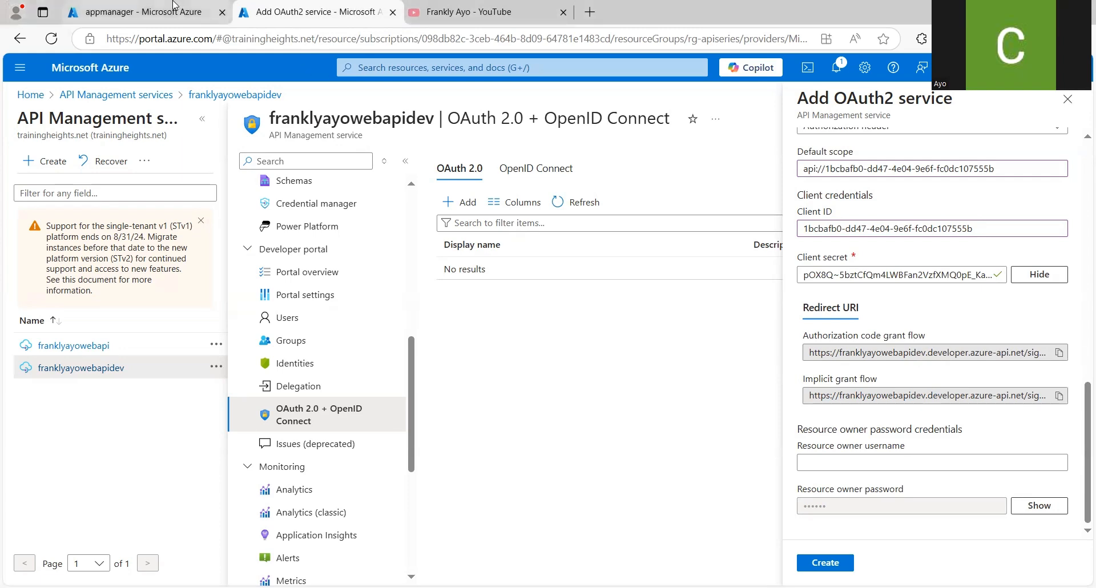
left_click(143, 11)
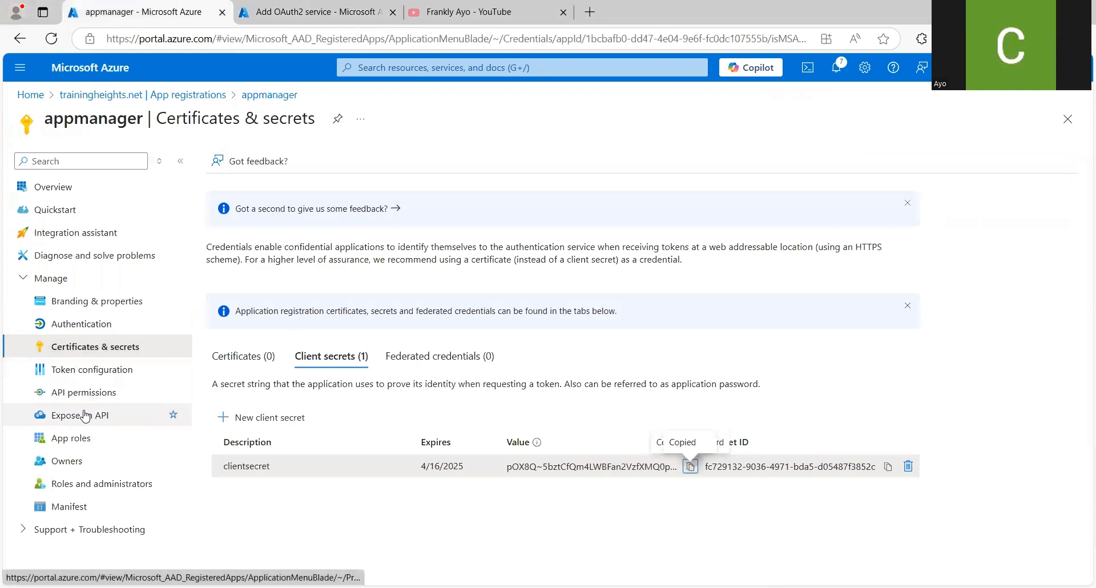
left_click(104, 326)
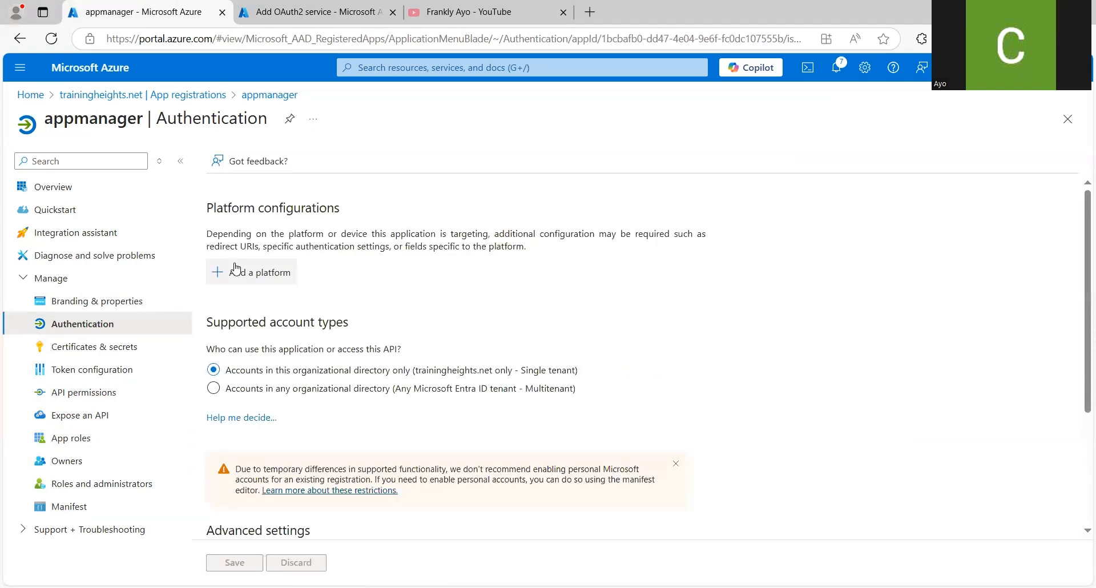
left_click(239, 275)
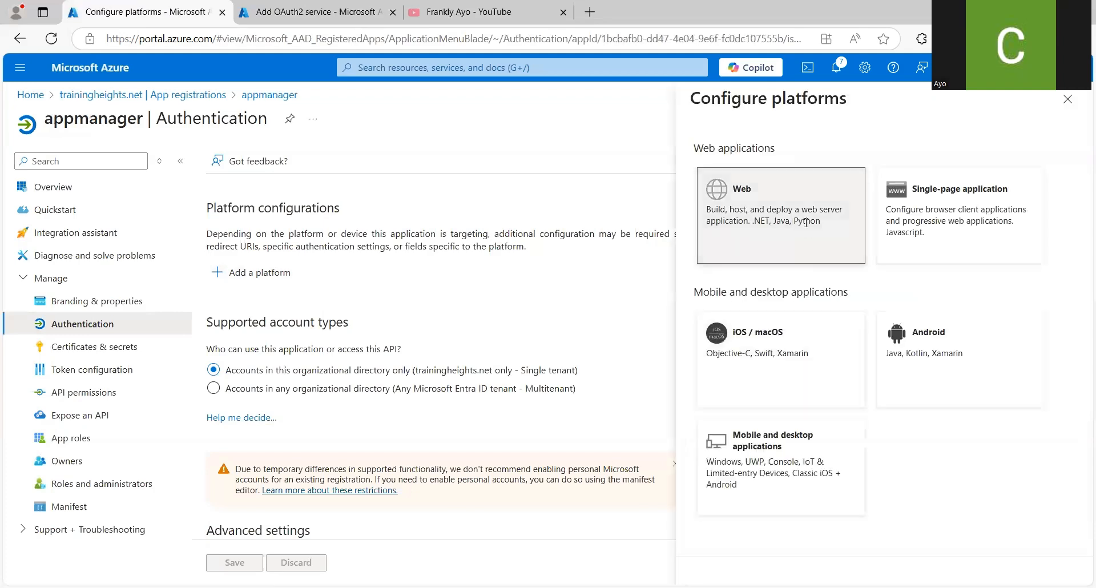
left_click(806, 228)
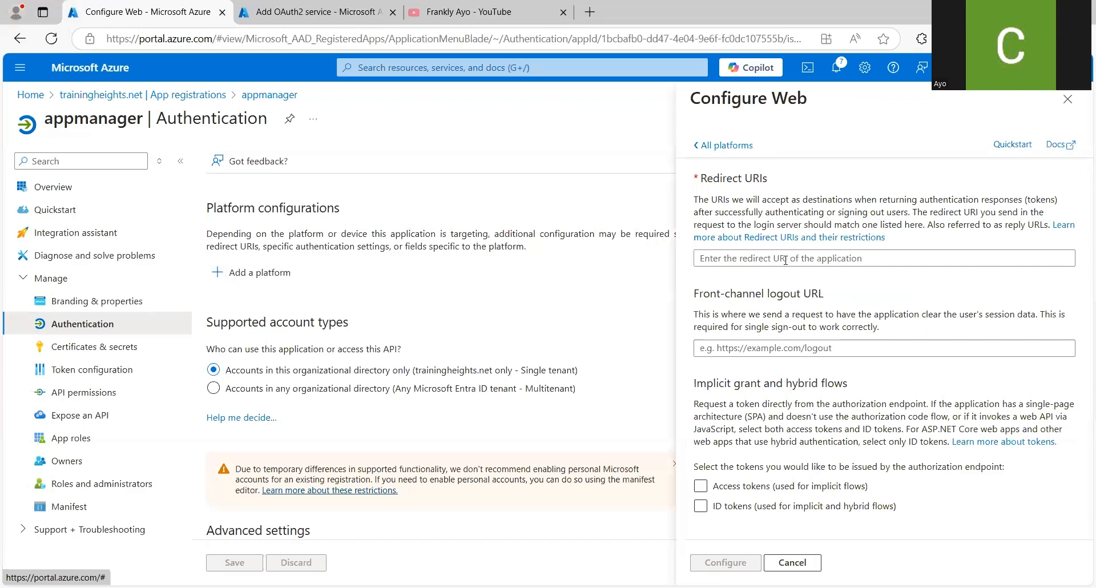
left_click(765, 259)
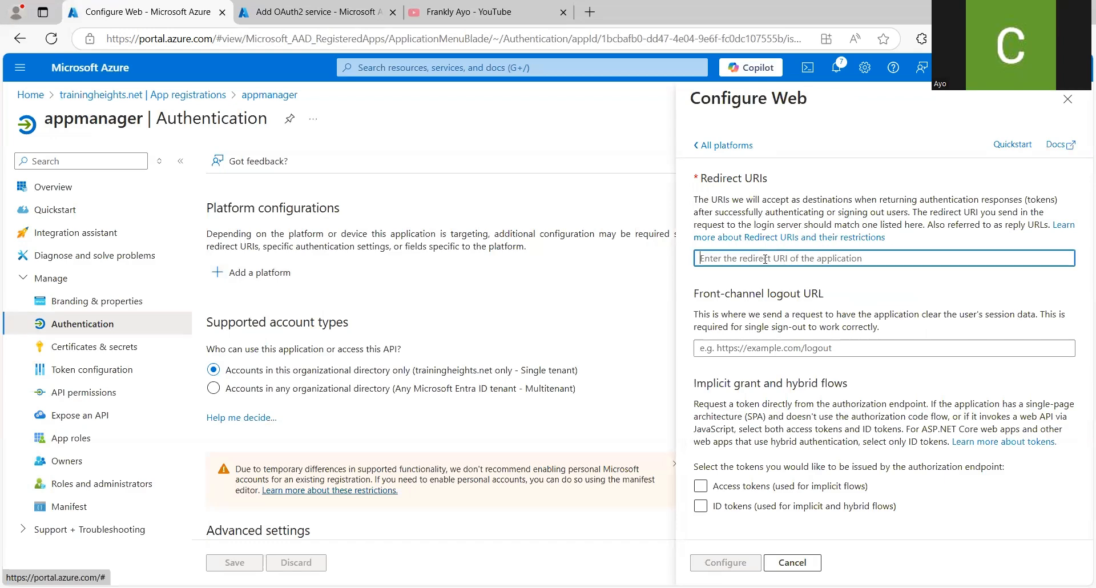
key("ctrl+v")
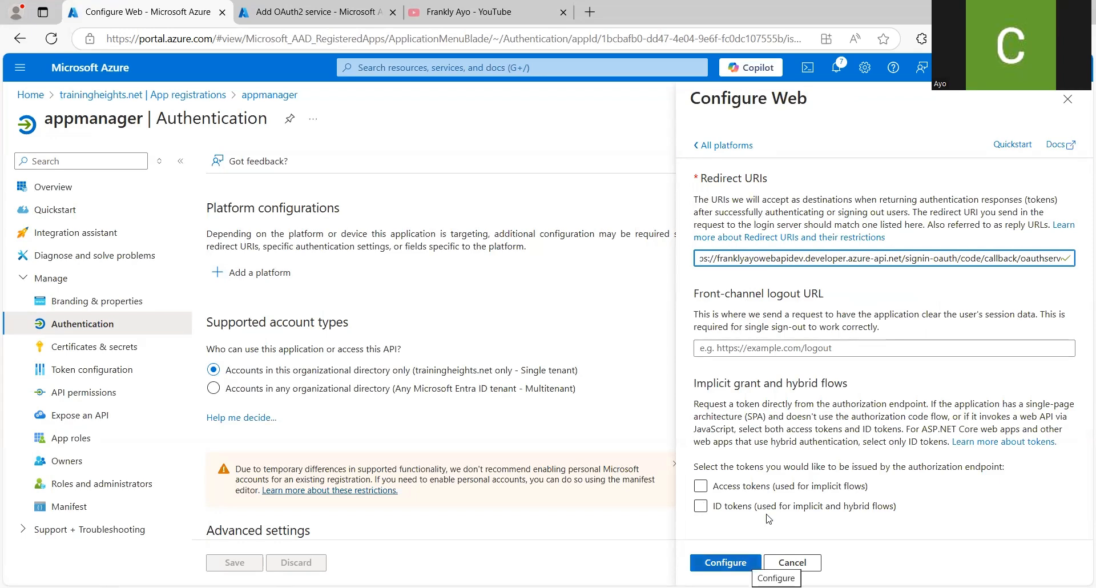
left_click(746, 561)
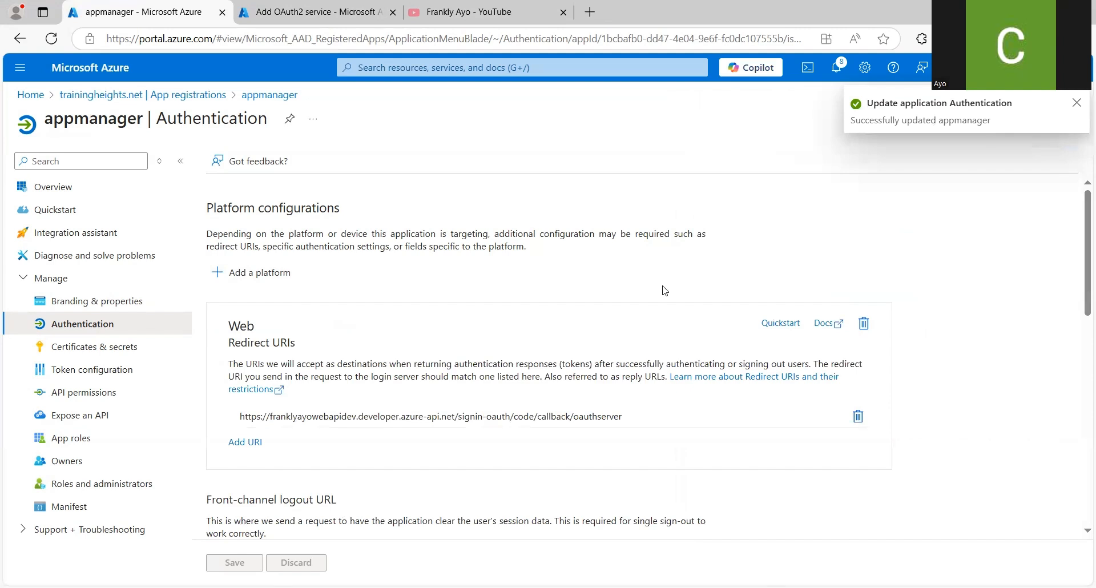
Try to create the OAuth2 service in franklyayowebapidev with the filled-in form.
key("ctrl+Tab")
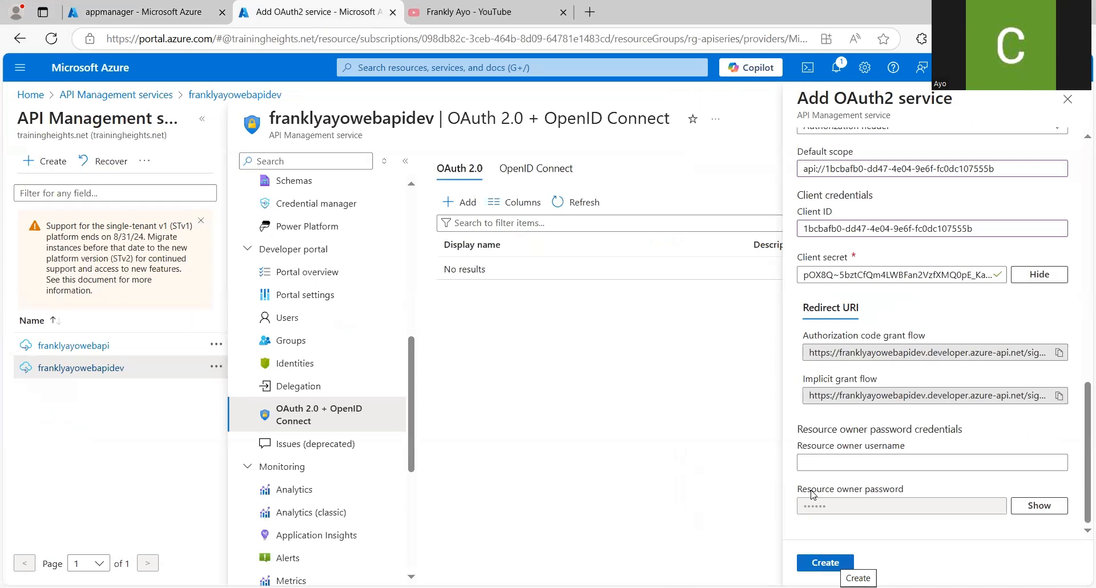
left_click(826, 563)
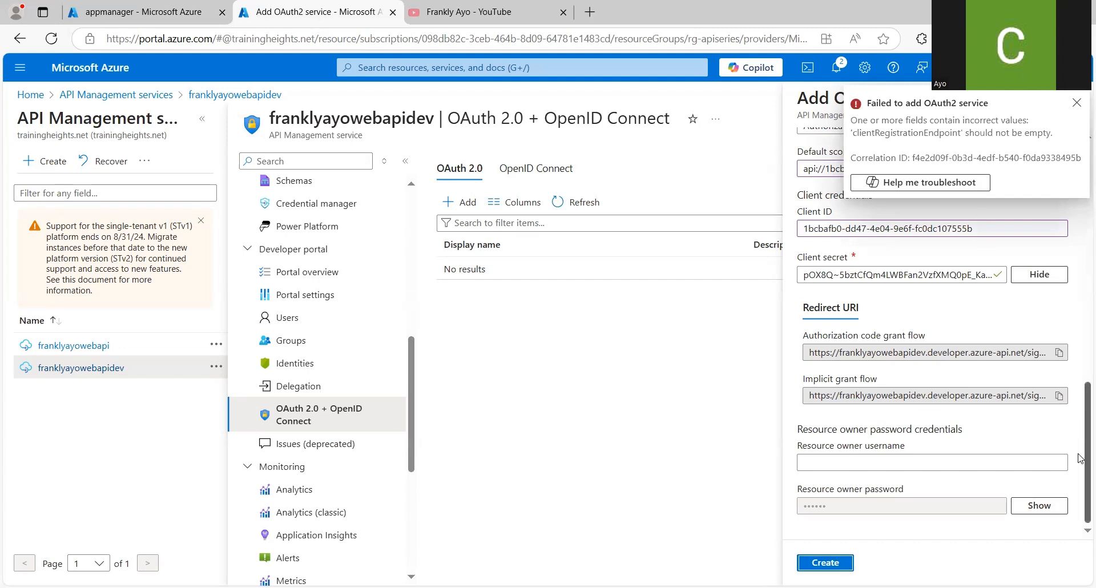
left_click(1076, 103)
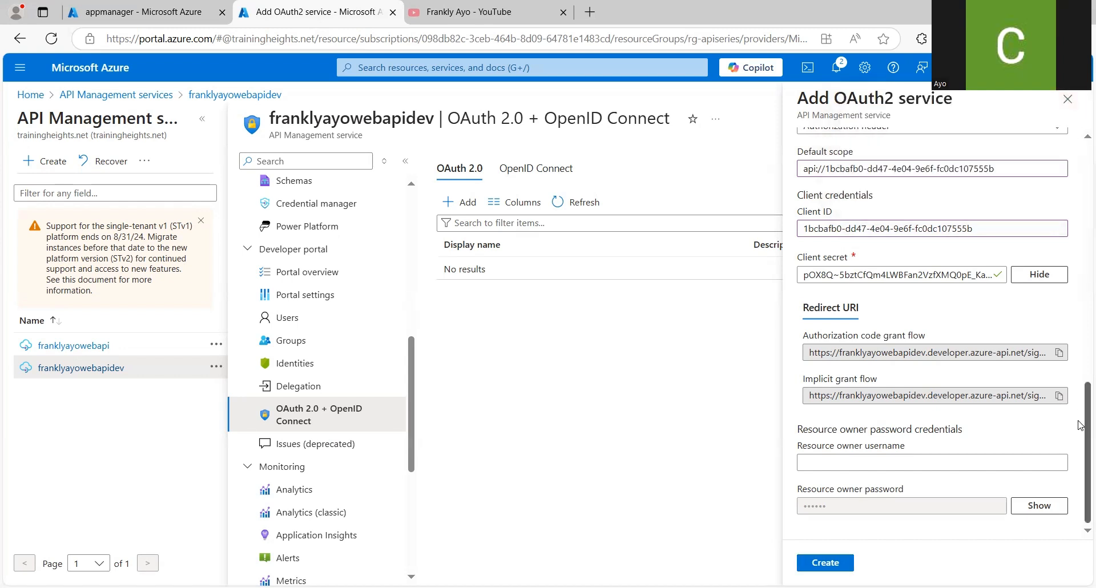
Review the Add OAuth2 service form's fields, including client registration URL, grant types, endpoints, default scope and client credentials, for incorrect values.
scroll(1080, 409, "up", 1)
scroll(1081, 409, "up", 1)
left_click_drag(1081, 370, 1081, 169)
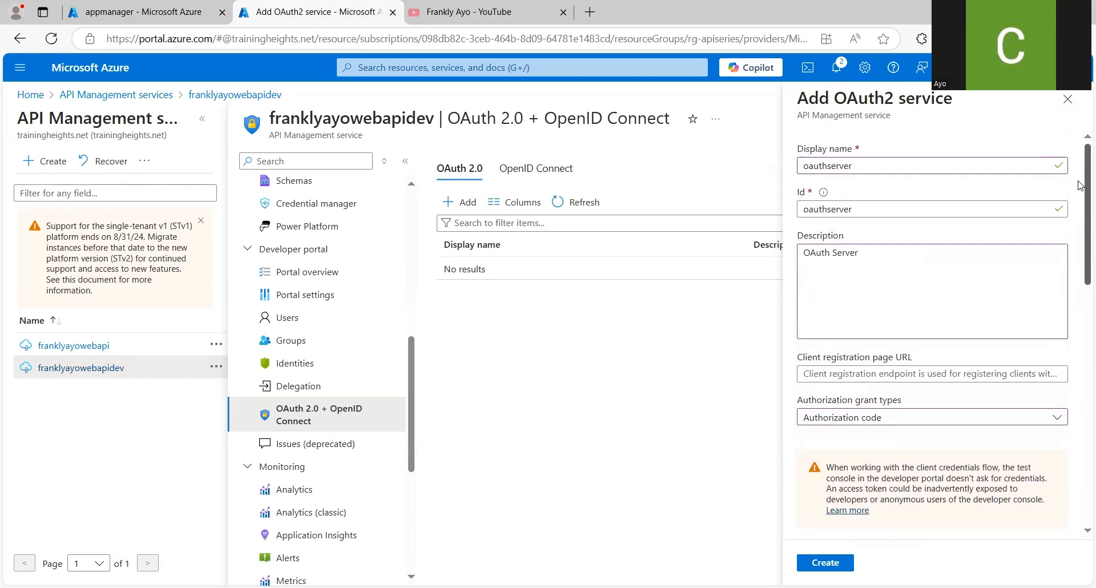
left_click_drag(1079, 181, 1081, 396)
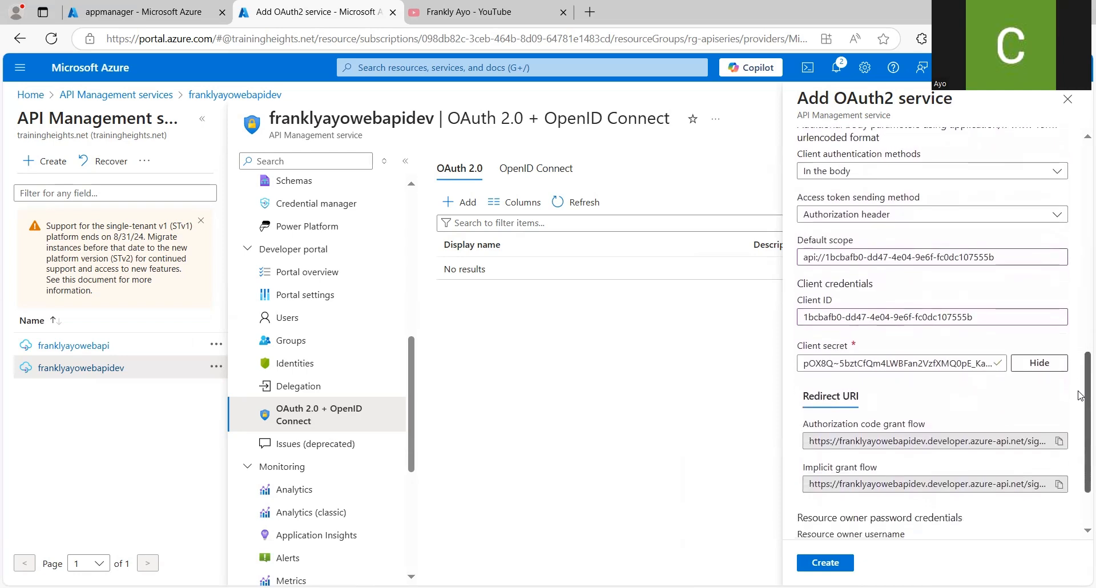
left_click(999, 258)
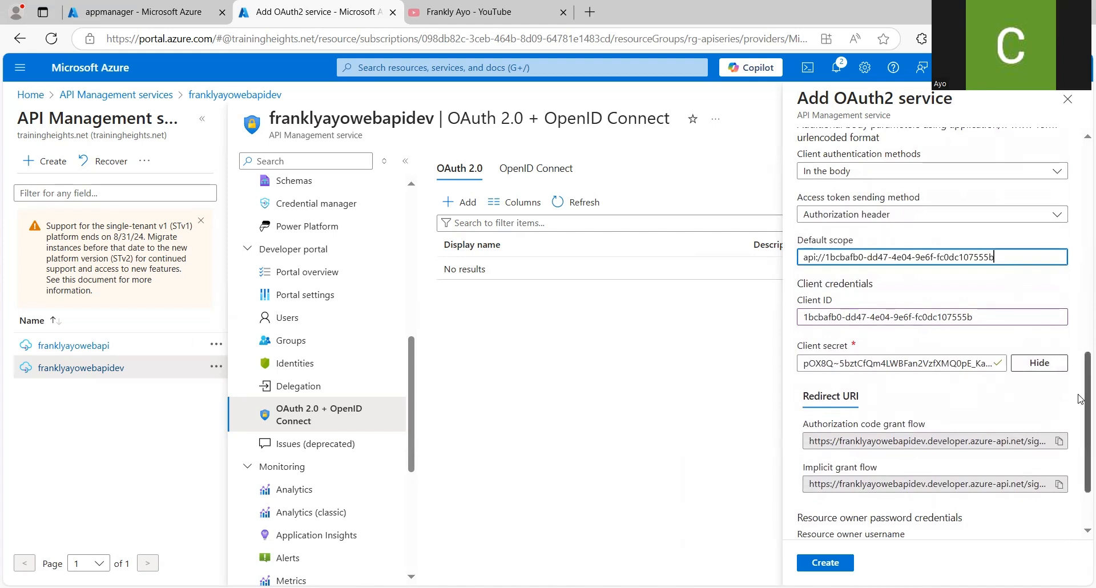
left_click_drag(1080, 400, 1081, 441)
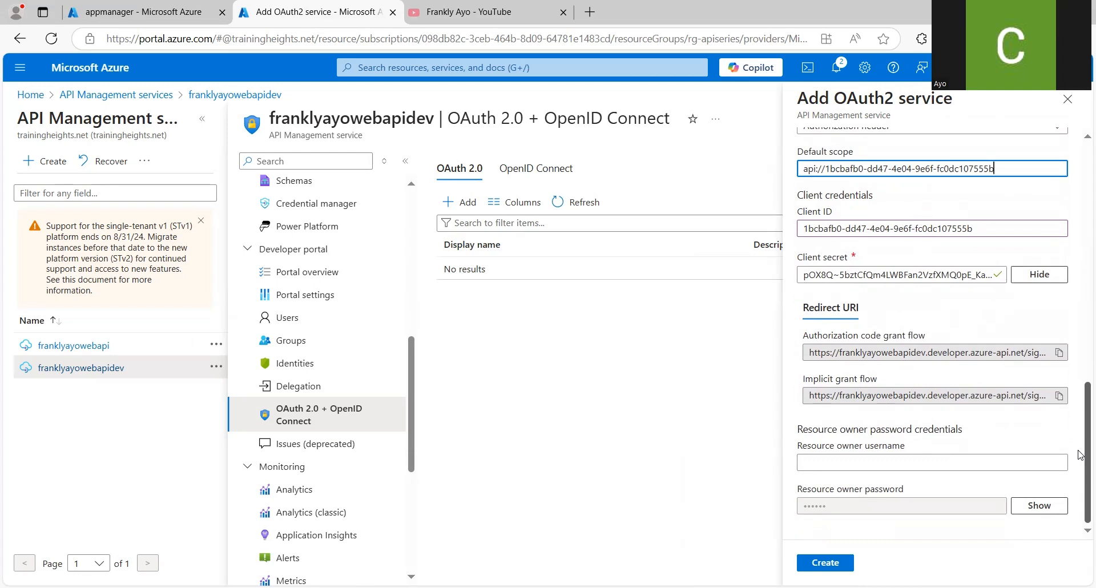
left_click_drag(1080, 449, 1081, 435)
scroll(1080, 435, "up", 4)
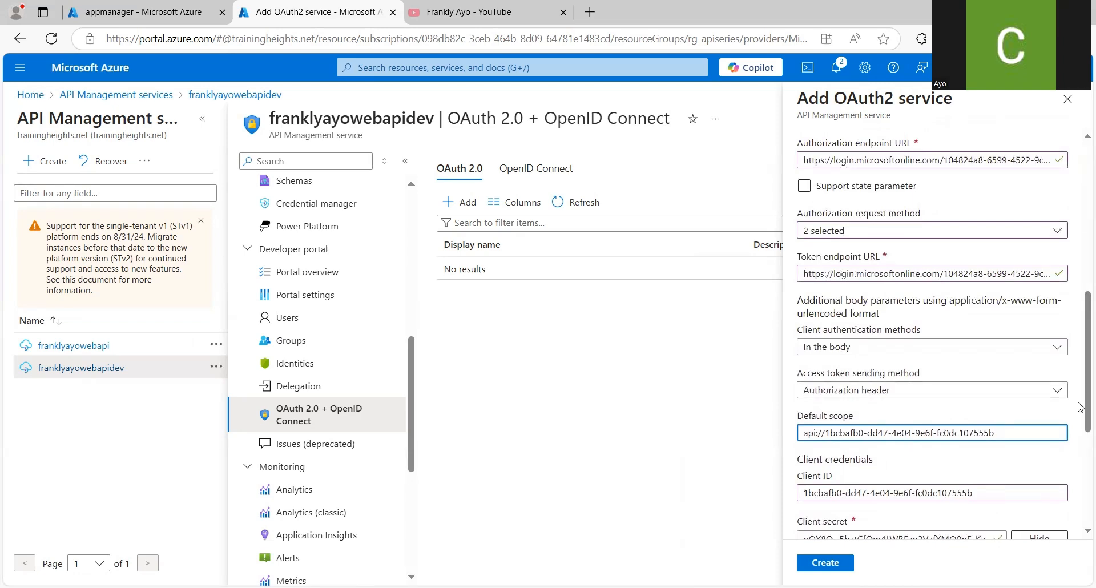
scroll(1080, 369, "up", 2)
scroll(1080, 369, "up", 1)
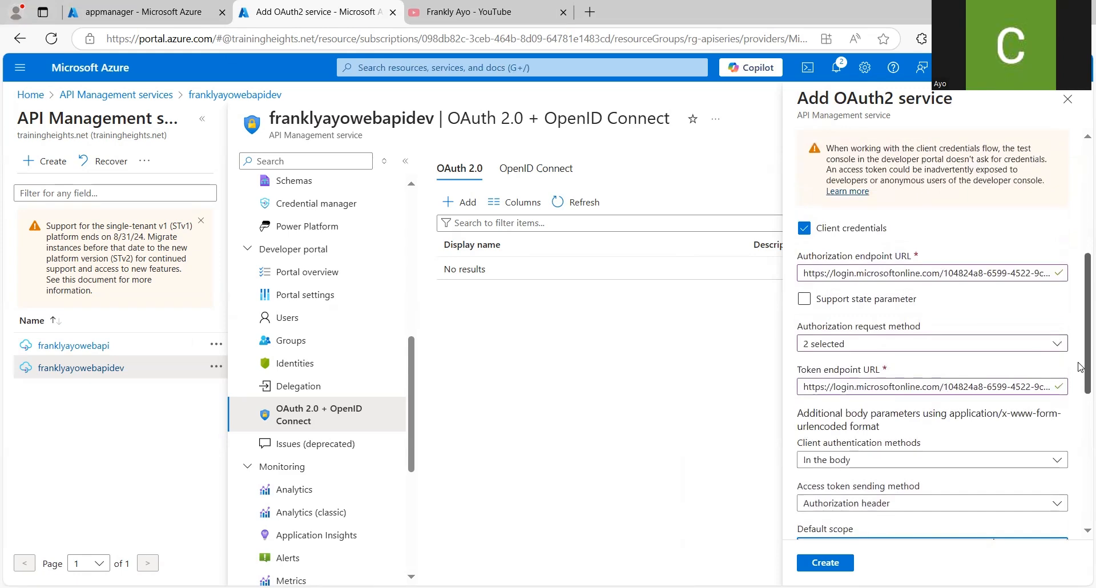
scroll(1080, 360, "up", 5)
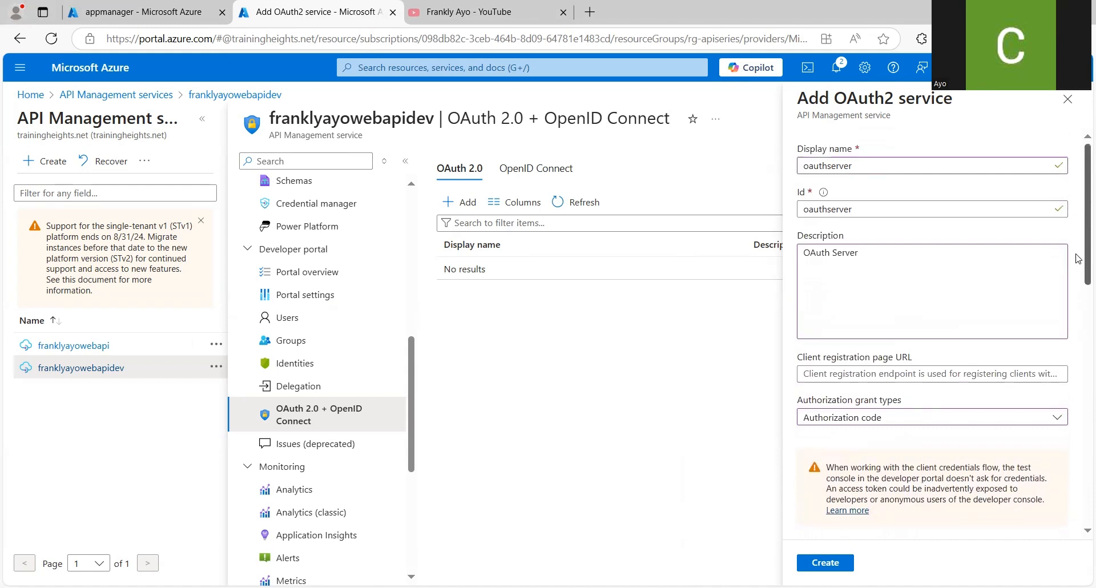
scroll(1078, 260, "down", 2)
scroll(1079, 283, "down", 1)
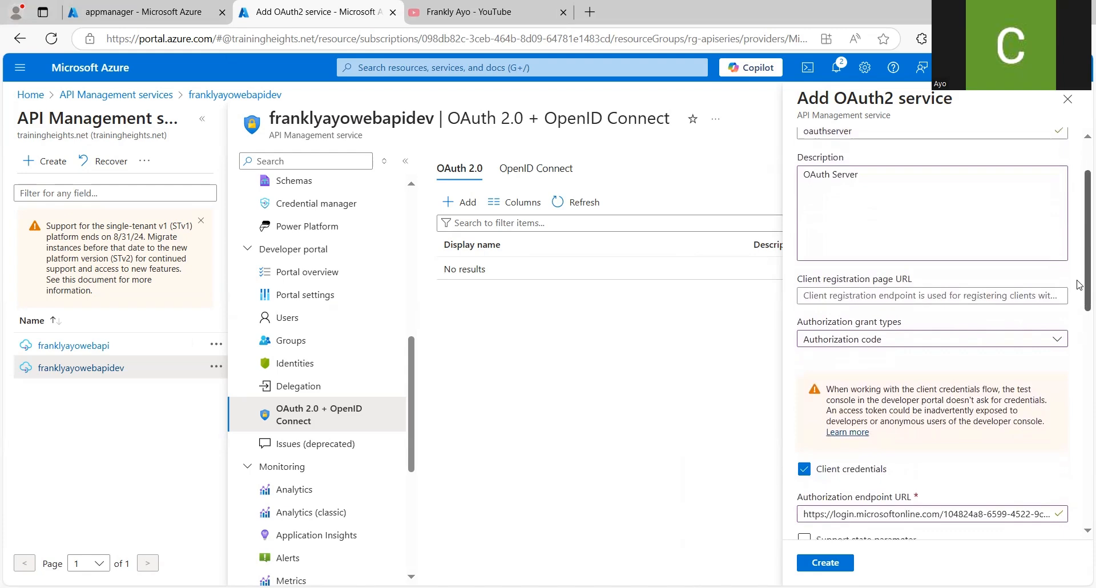
scroll(1079, 285, "down", 2)
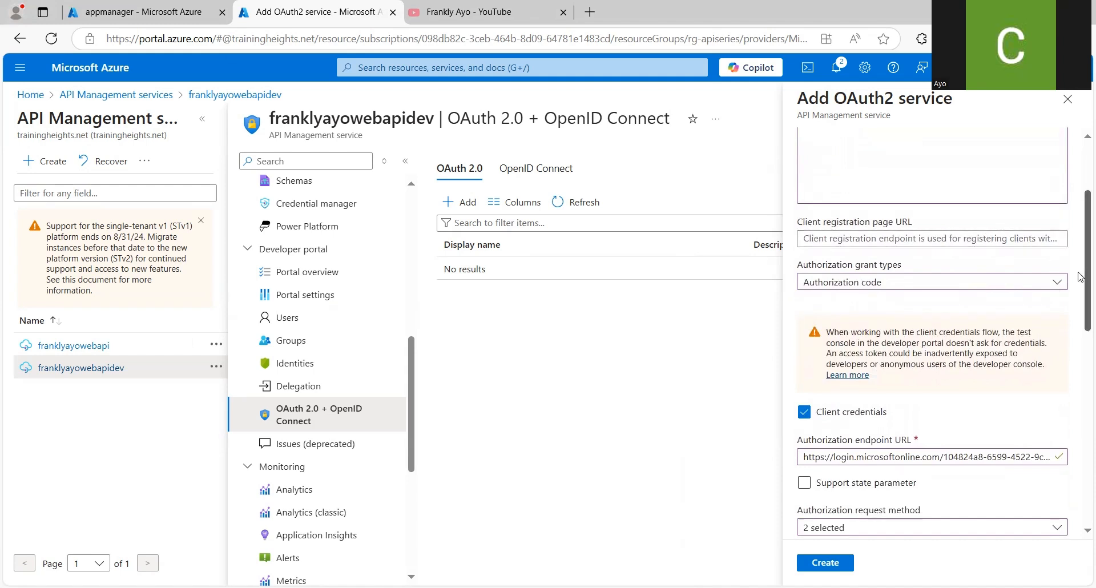
Remove the api:// prefix from the OAuth2 service's Default scope.
left_click_drag(1081, 273, 1075, 390)
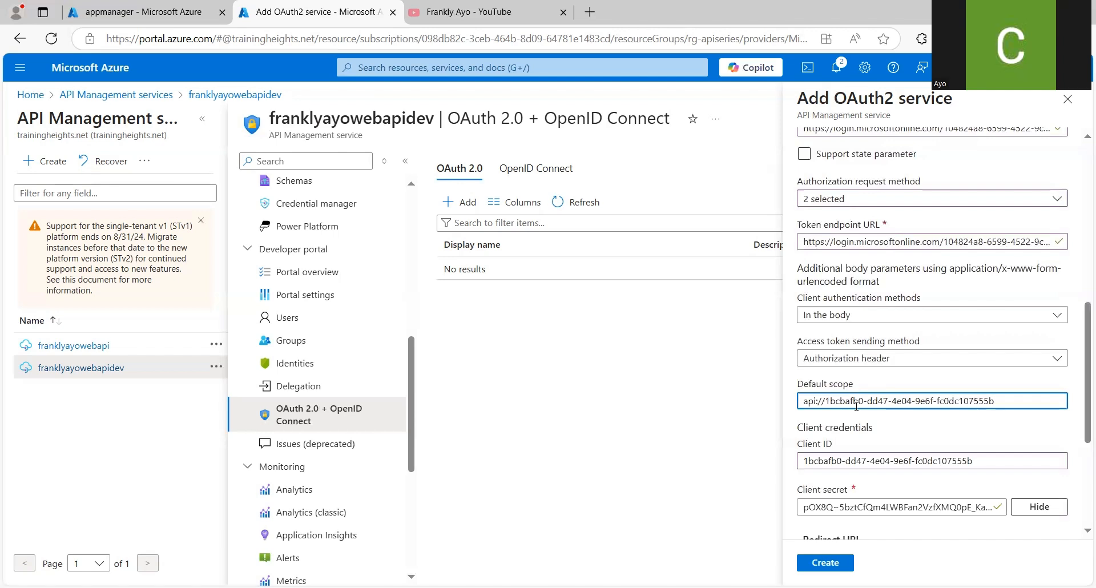
left_click(827, 402)
key("BackSpace")
key("BackSpace")
key("BackSpace")
key("BackSpace")
key("BackSpace")
key("BackSpace")
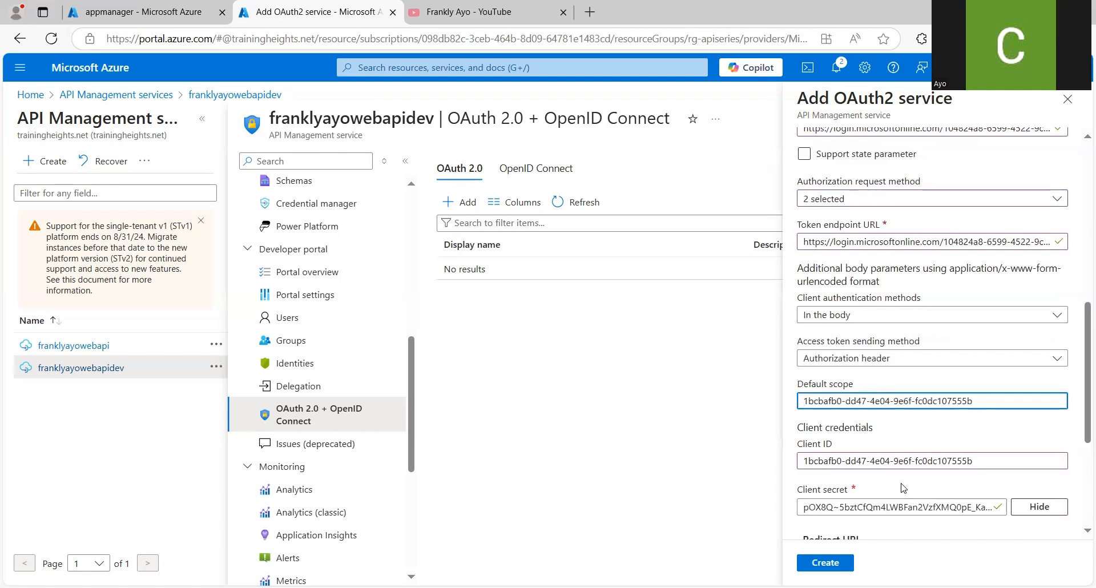
left_click(915, 381)
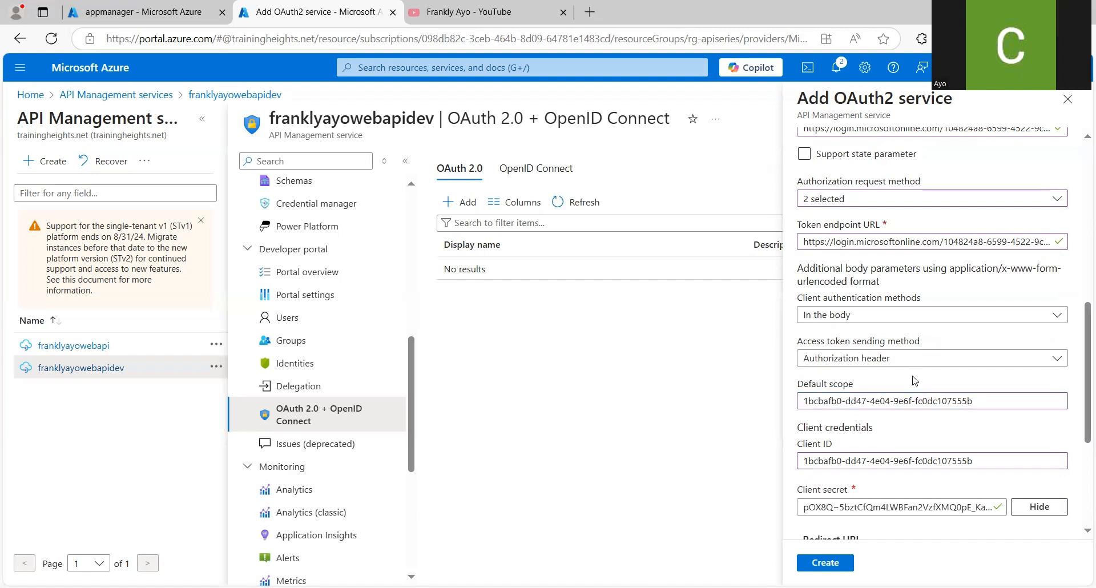
left_click(982, 403)
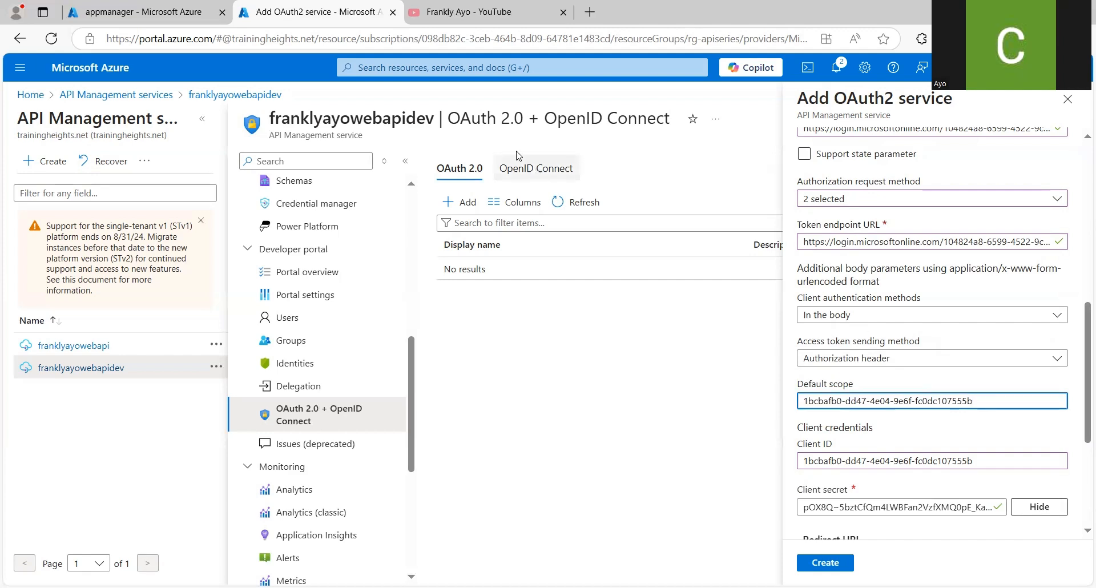
Replace the OAuth2 service's Default scope with the full Course.Read scope URI copied from appmanager's Expose an API page.
left_click(140, 12)
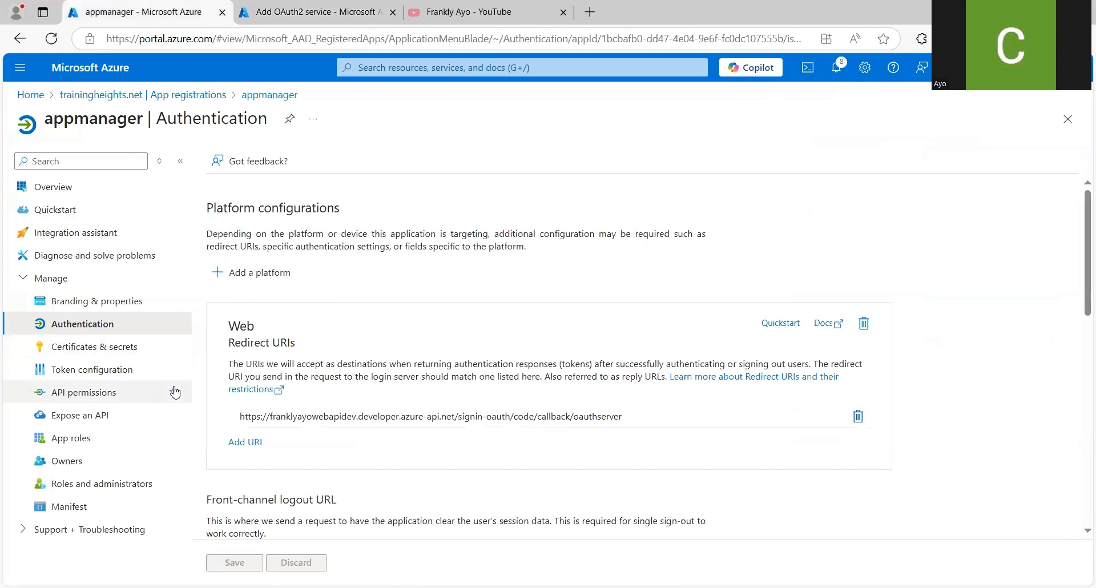
left_click(101, 427)
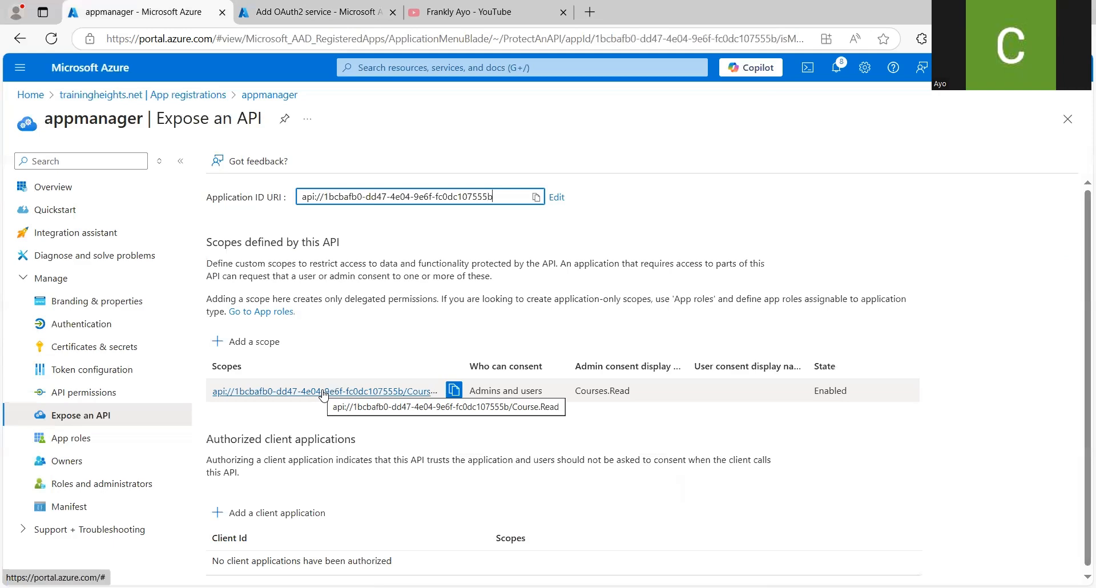
left_click(455, 390)
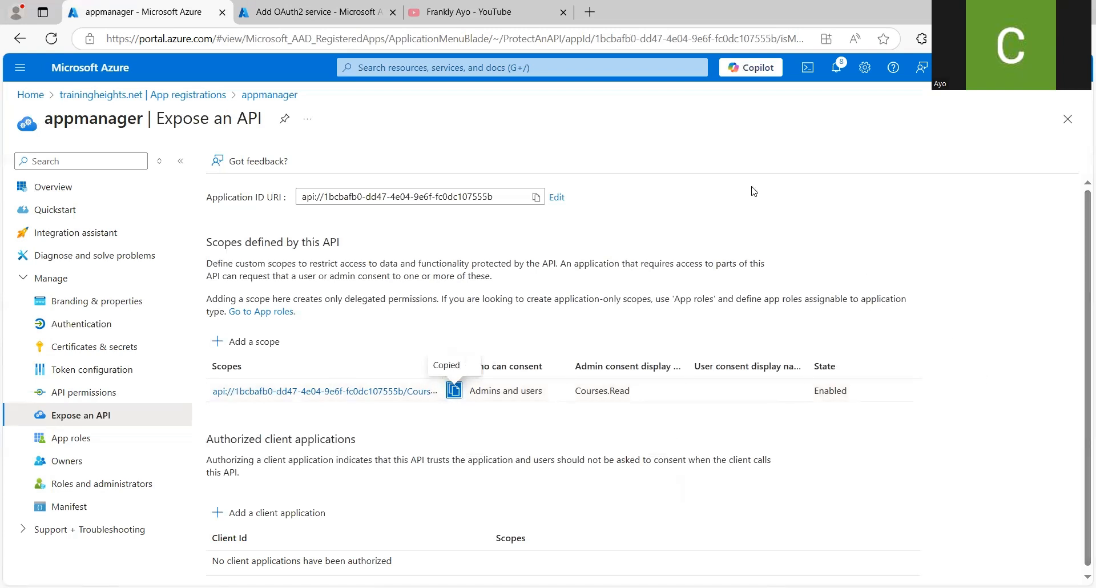
left_click(346, 5)
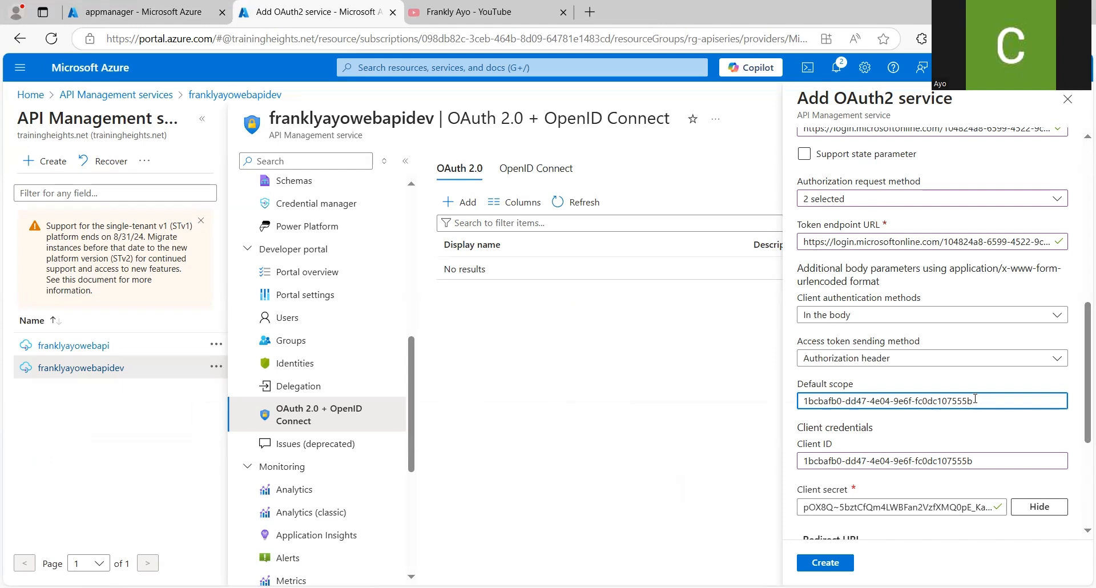
left_click_drag(979, 402, 789, 411)
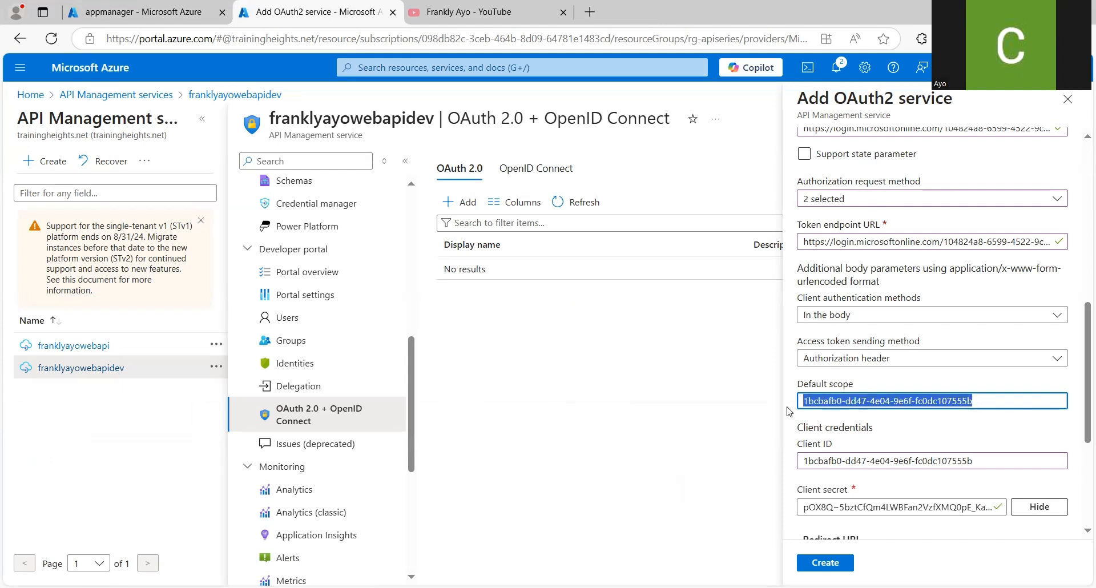
key("ctrl+v")
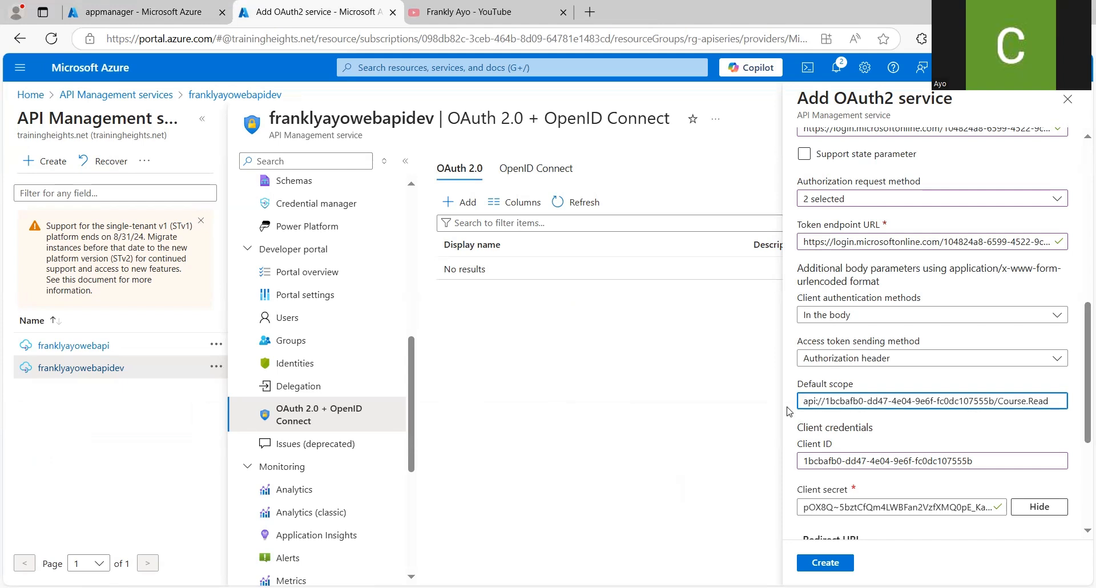
left_click(1065, 381)
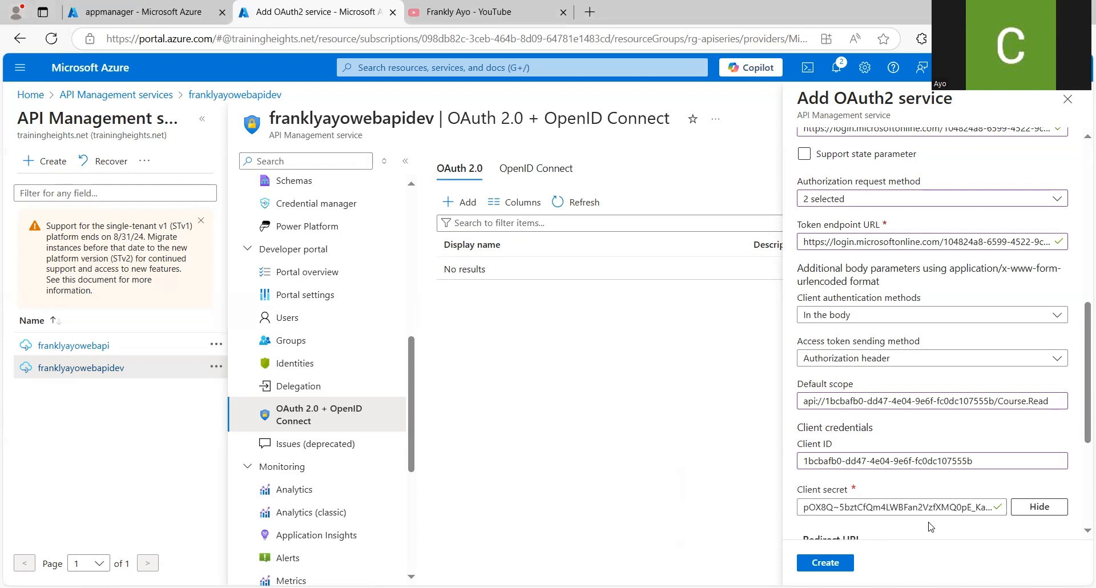
Try again to create the OAuth2 service using the Course.Read default scope.
left_click_drag(1082, 379, 1081, 459)
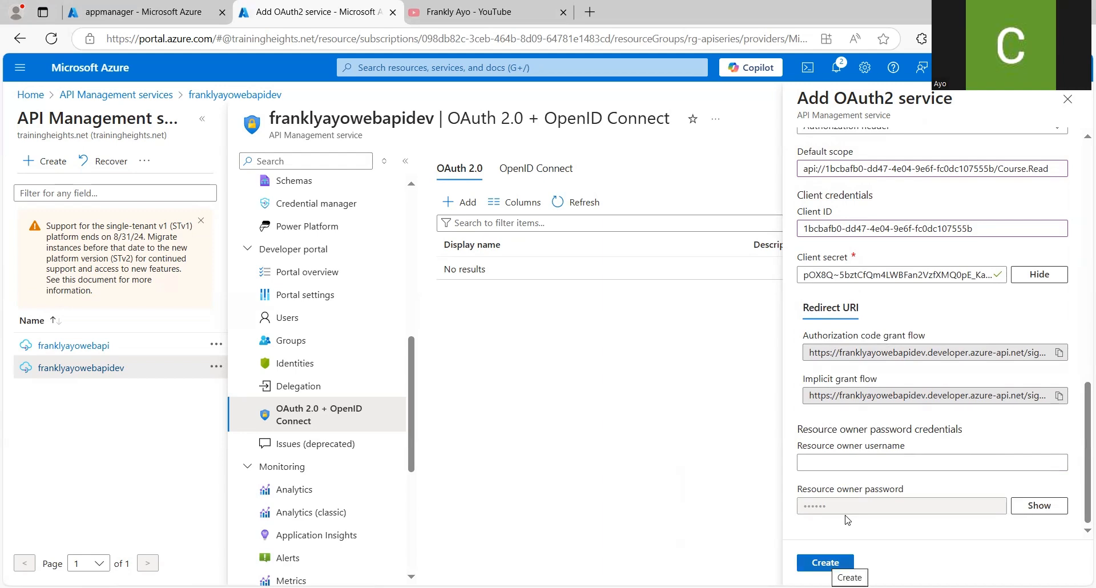
left_click(825, 562)
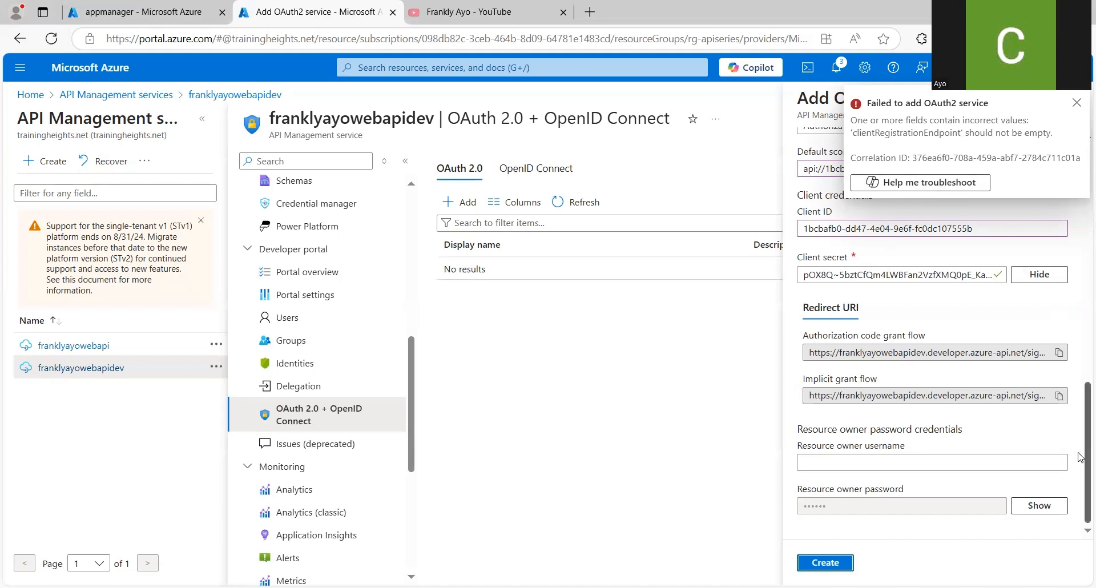
Remove Course.Read from the end of the OAuth2 service's Default scope.
left_click_drag(1080, 457, 1081, 418)
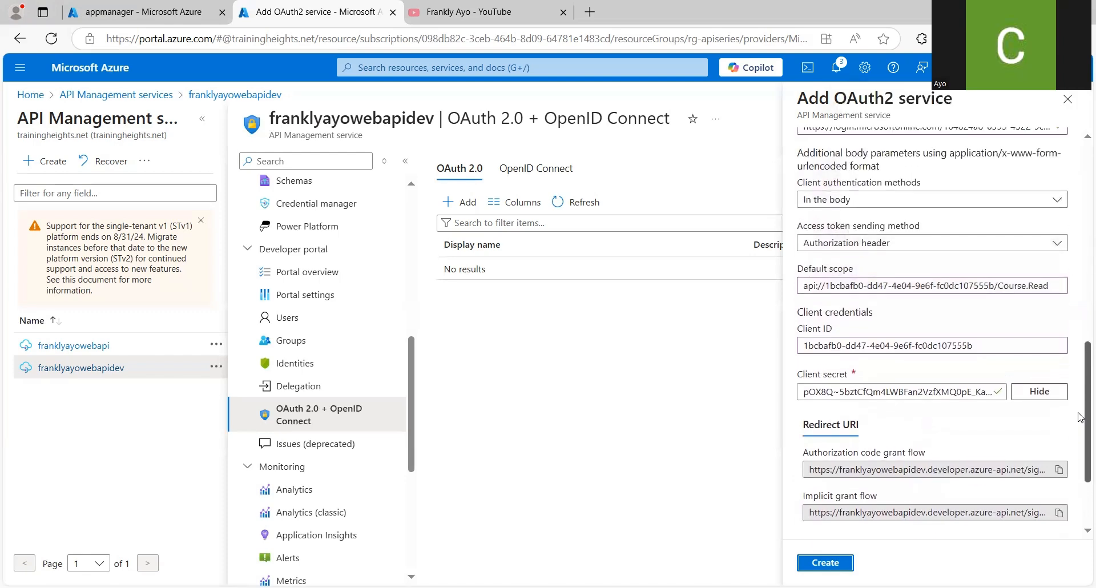
left_click(1058, 289)
key("BackSpace")
key("BackSpace")
key("BackSpace")
key("BackSpace")
key("BackSpace")
key("BackSpace")
key("BackSpace")
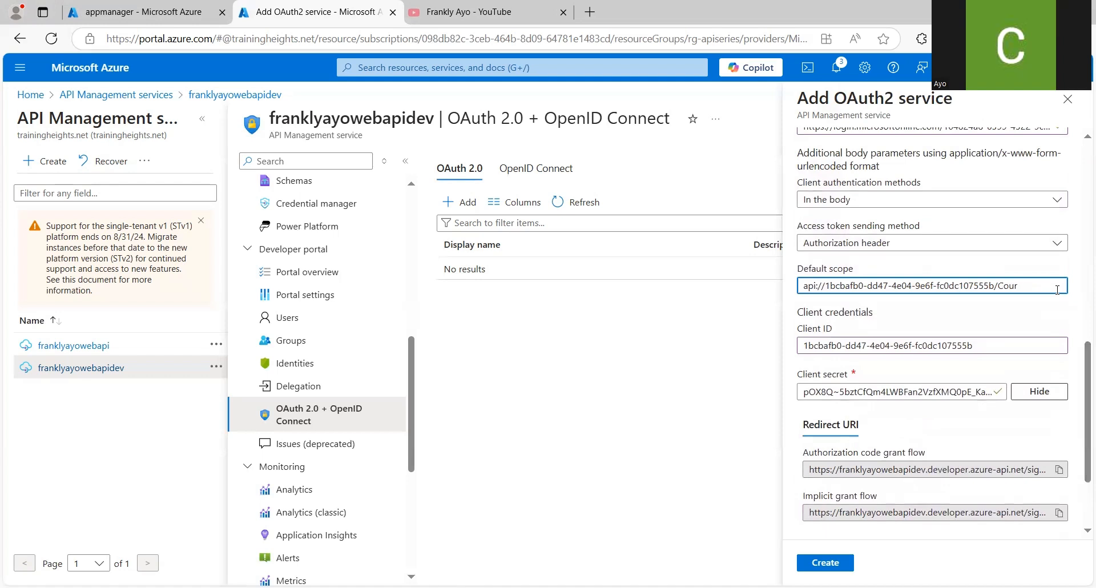
key("BackSpace")
key("BackSpace")
key("BackSpace")
key("BackSpace")
left_click_drag(1081, 352, 1080, 213)
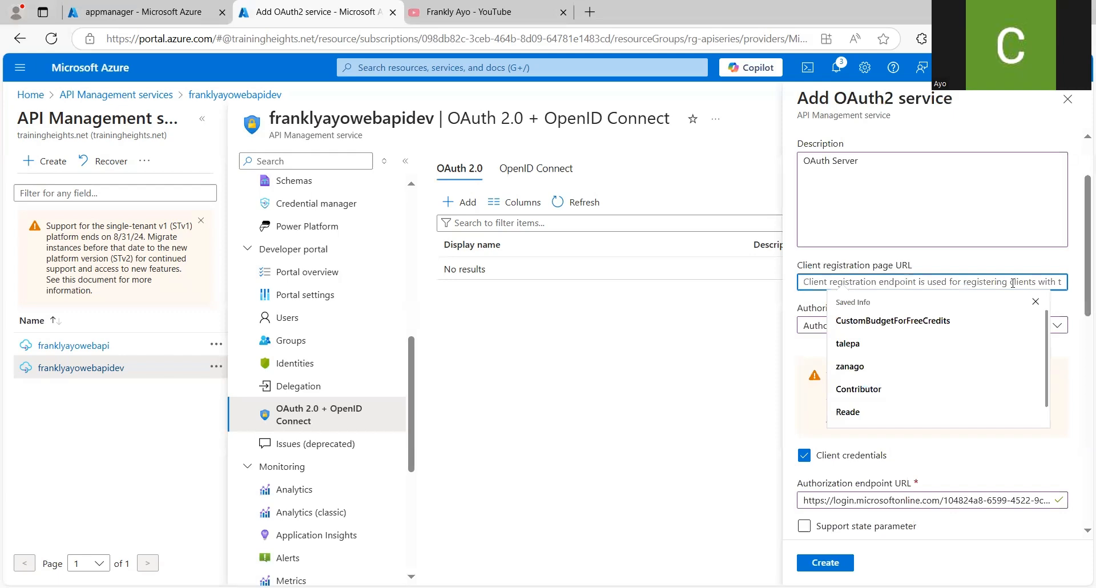
type("http:")
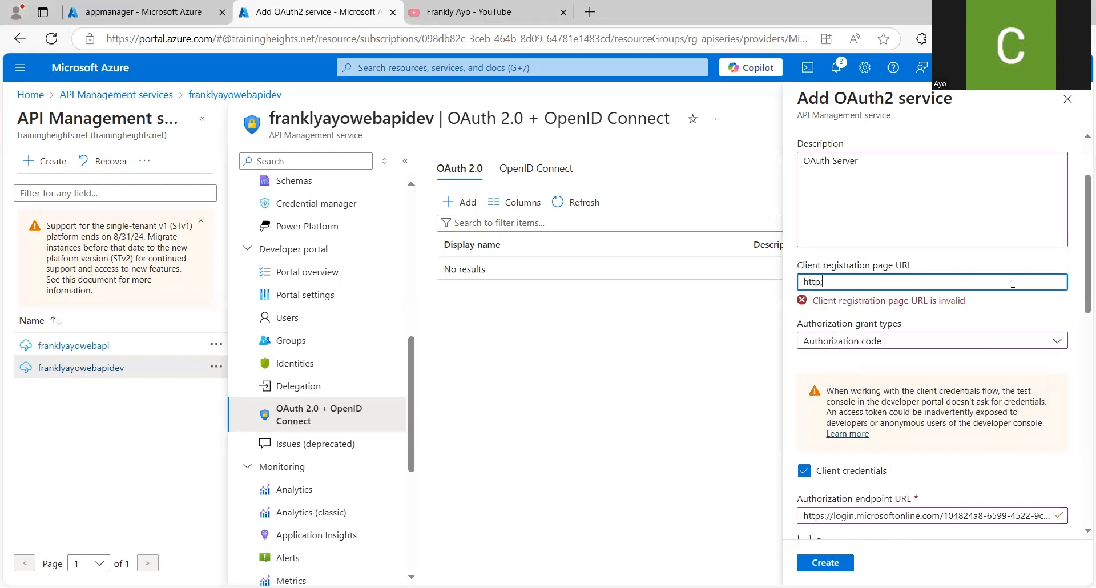
type("//localhost")
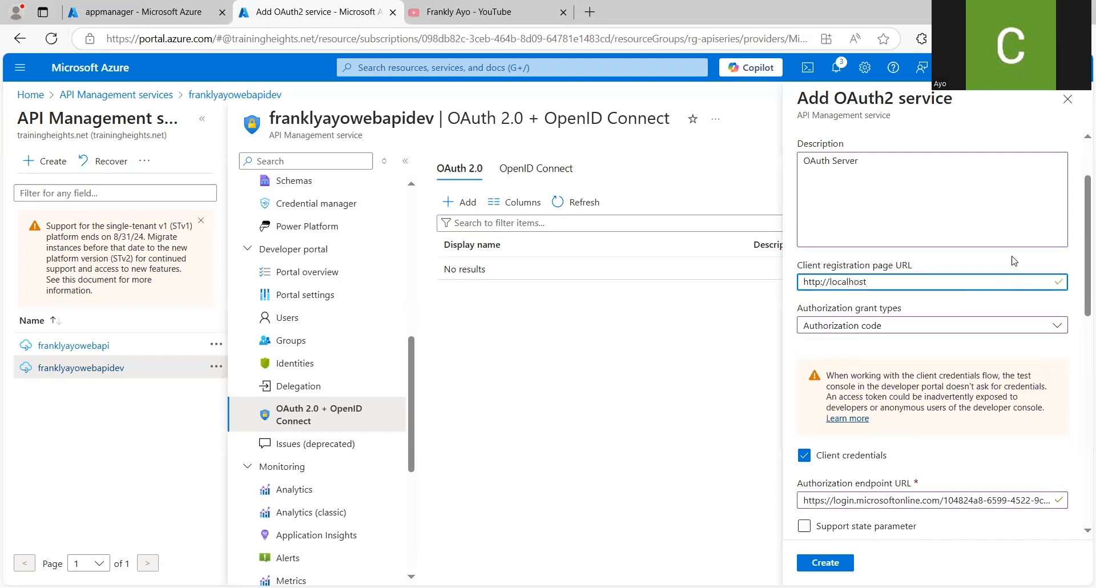
Check the authorization grant type options, keep Authorization code, and create the OAuth2 service.
left_click(1057, 327)
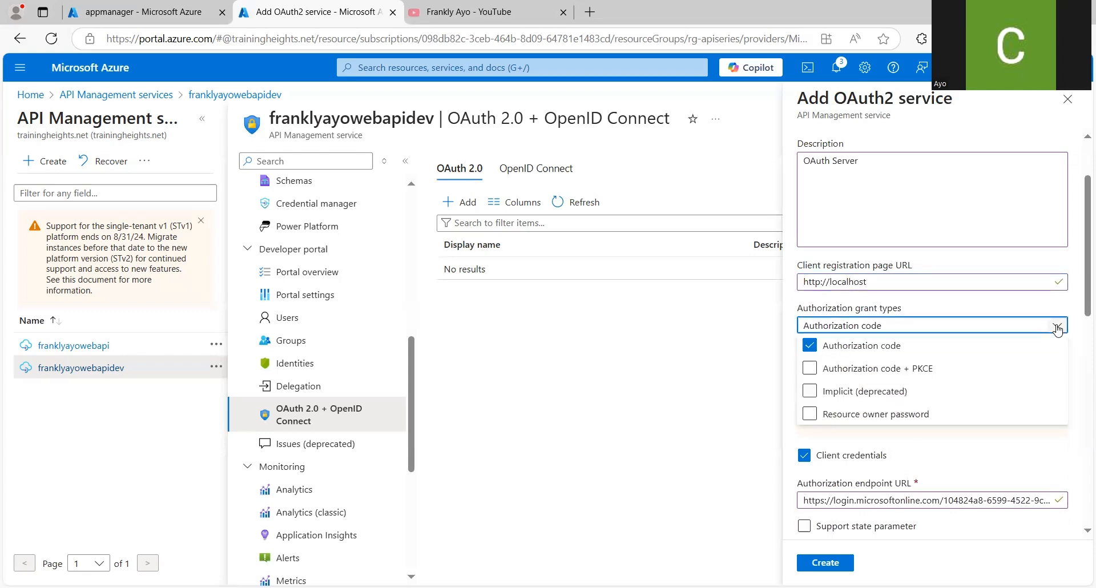
left_click(1058, 329)
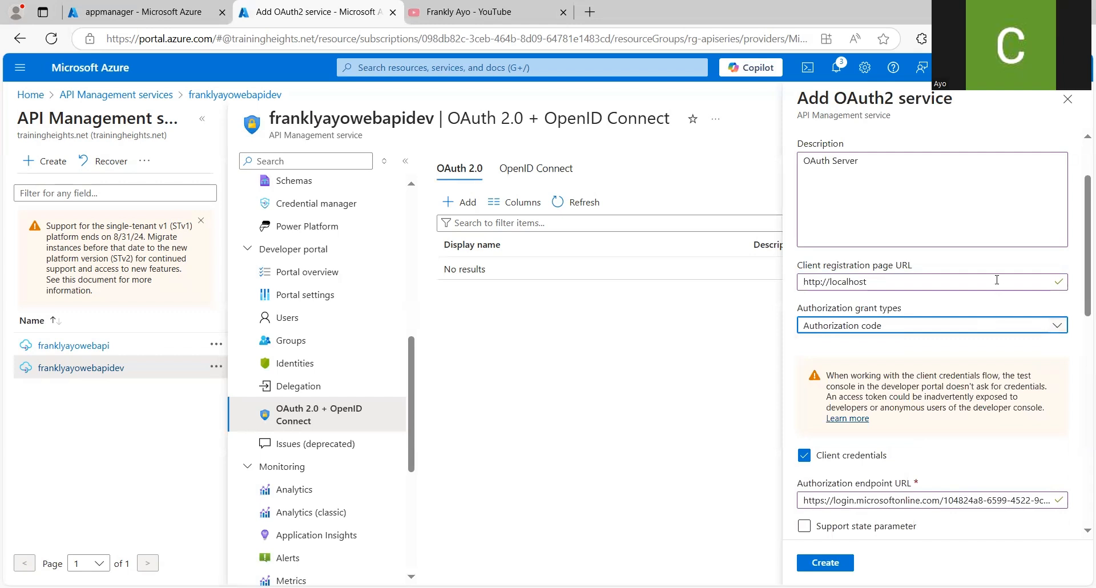
left_click(978, 303)
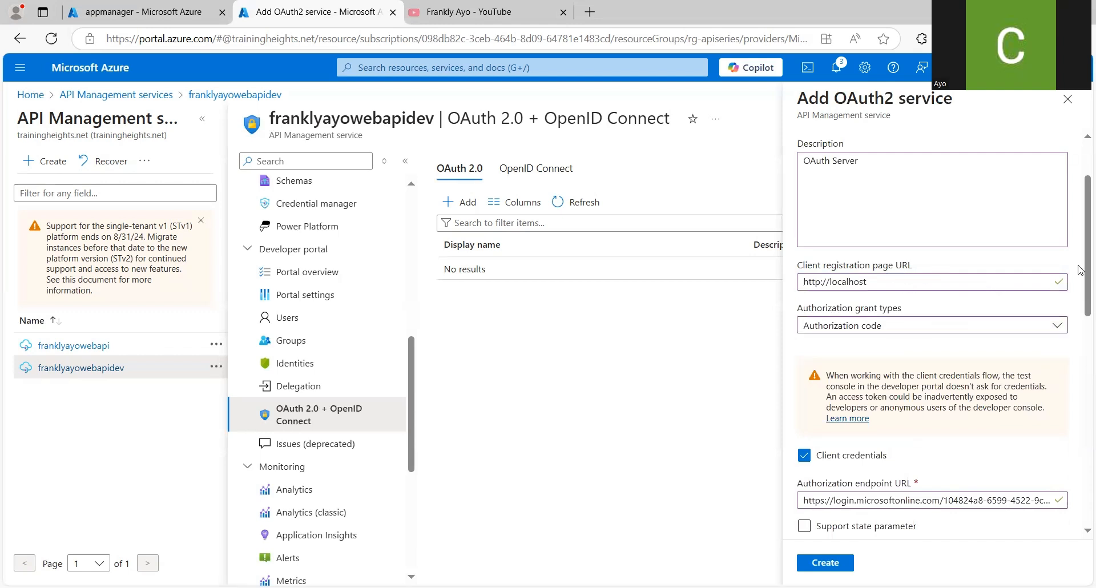
left_click_drag(1081, 256, 1080, 277)
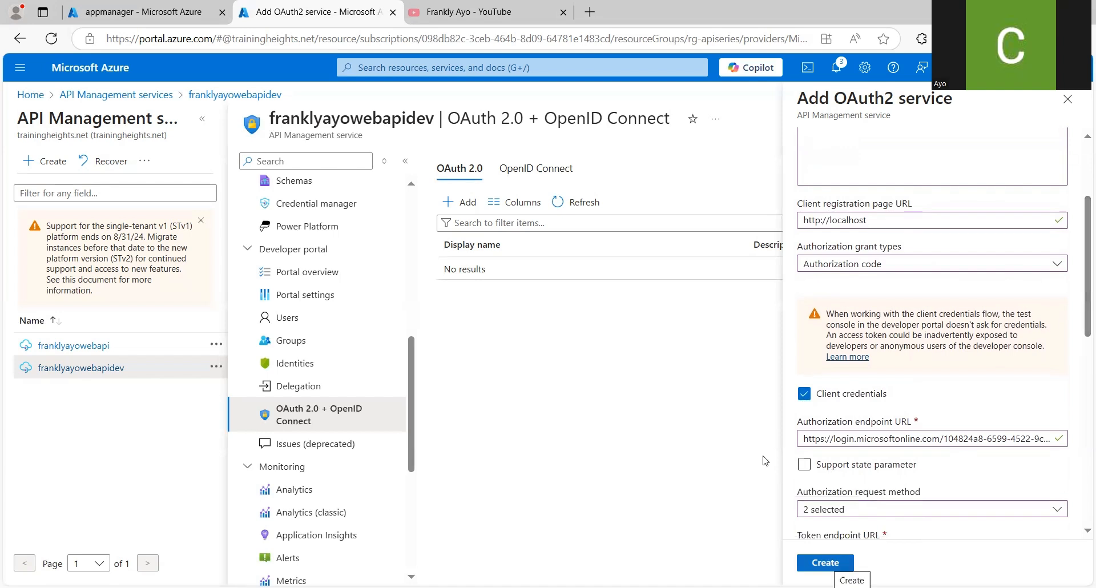
key("Return")
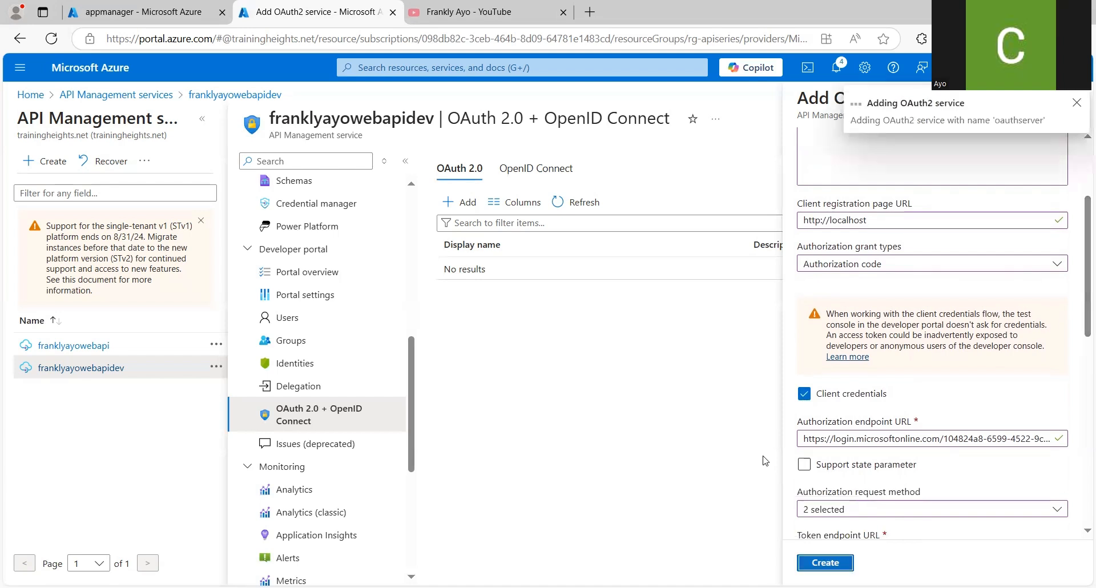
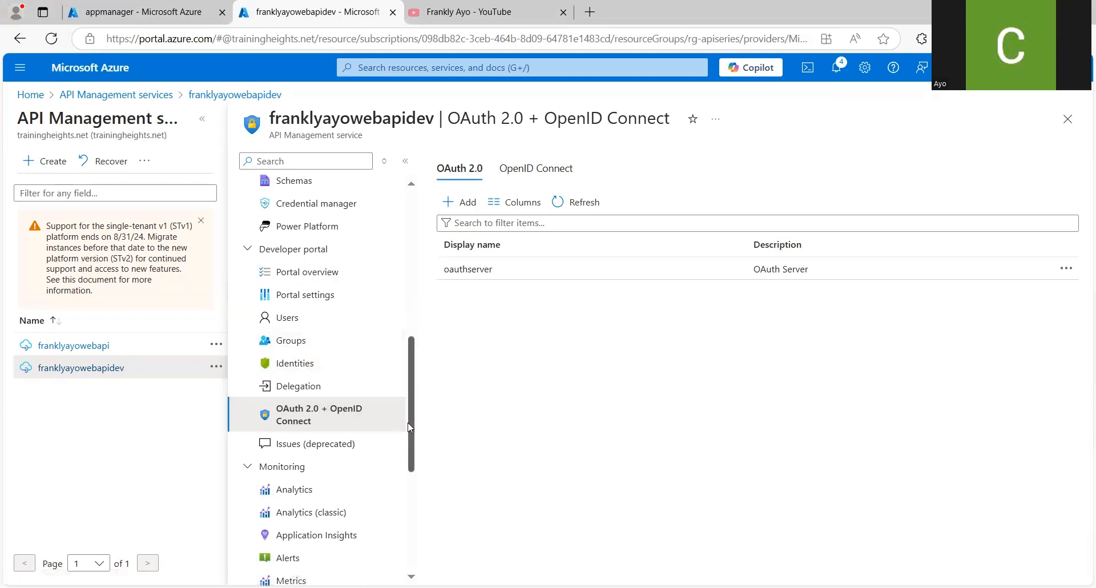
Open the Get All Courses operation of the web API in franklyayowebapidev.
left_click_drag(409, 417, 412, 324)
left_click(326, 314)
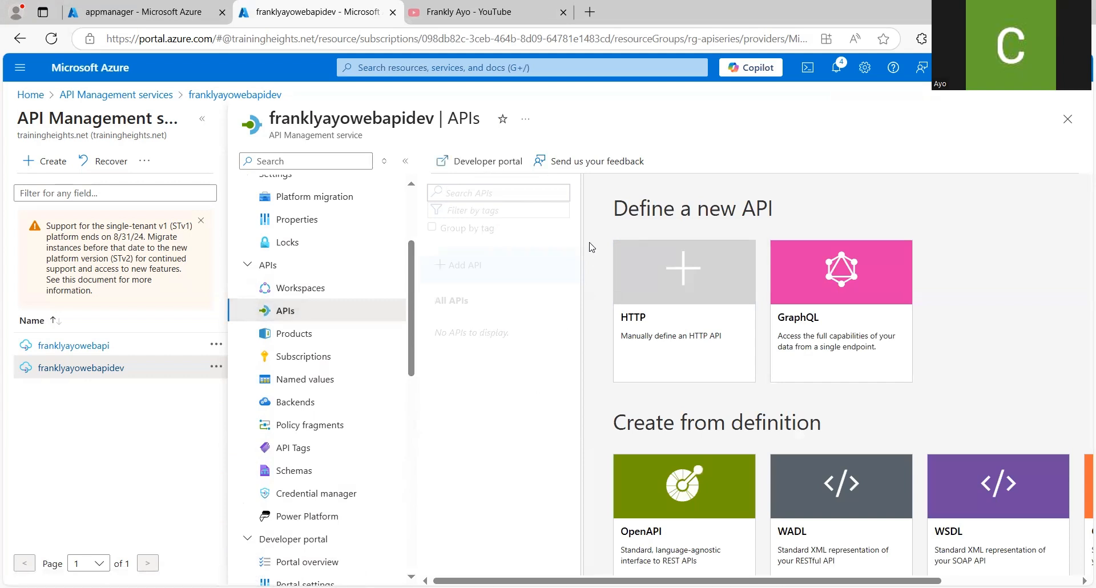
left_click(480, 340)
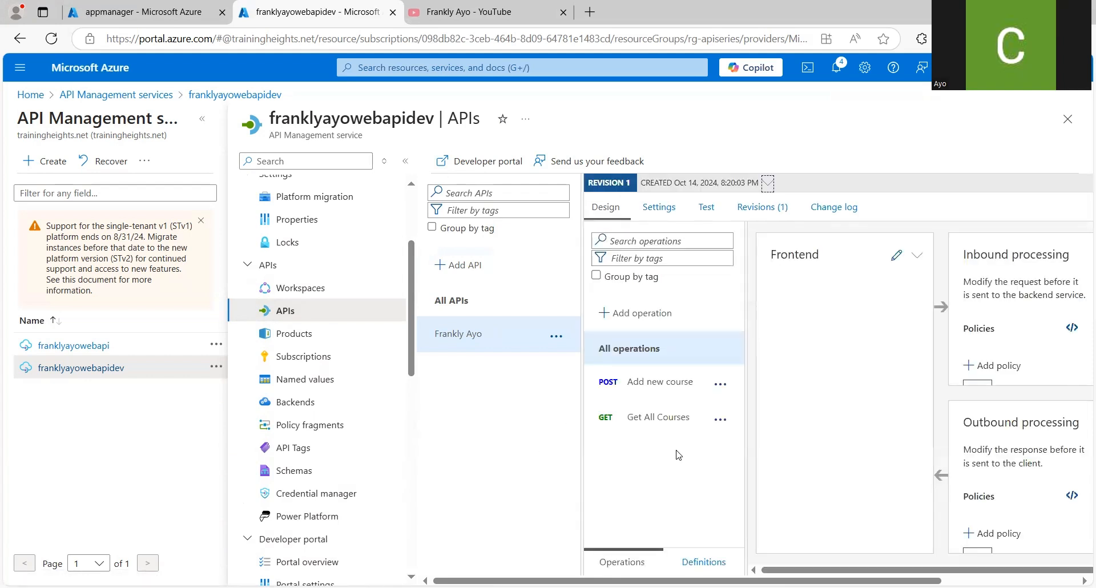
left_click(662, 422)
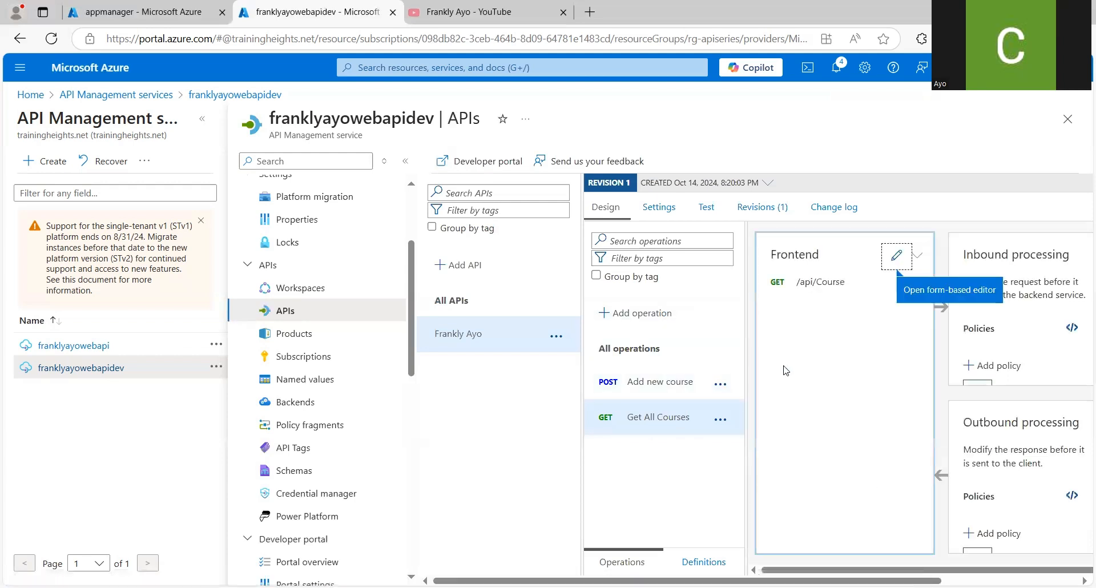
scroll(871, 483, "right", 1)
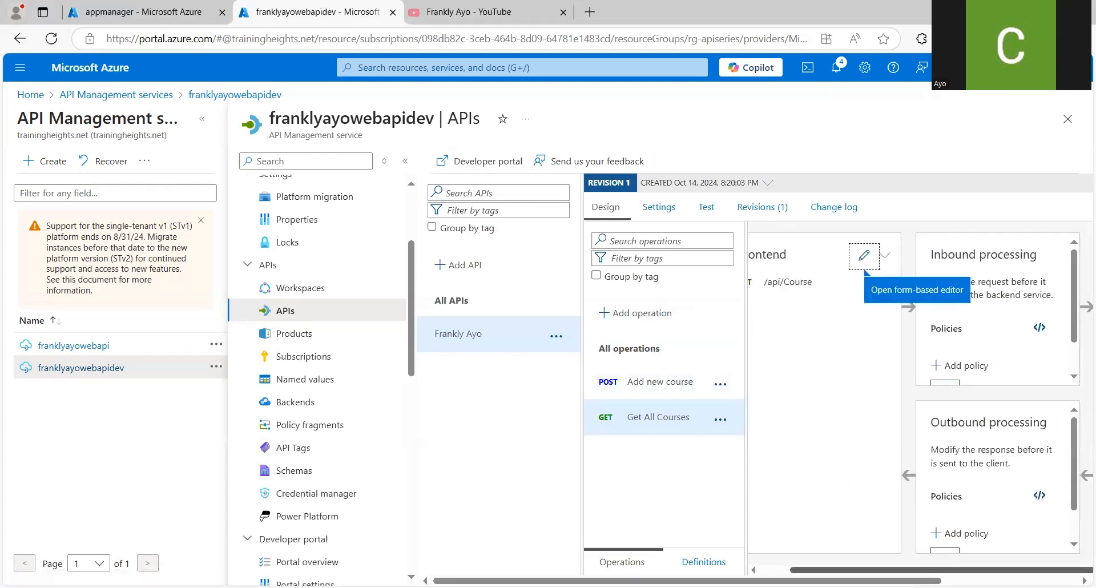
scroll(871, 484, "left", 1)
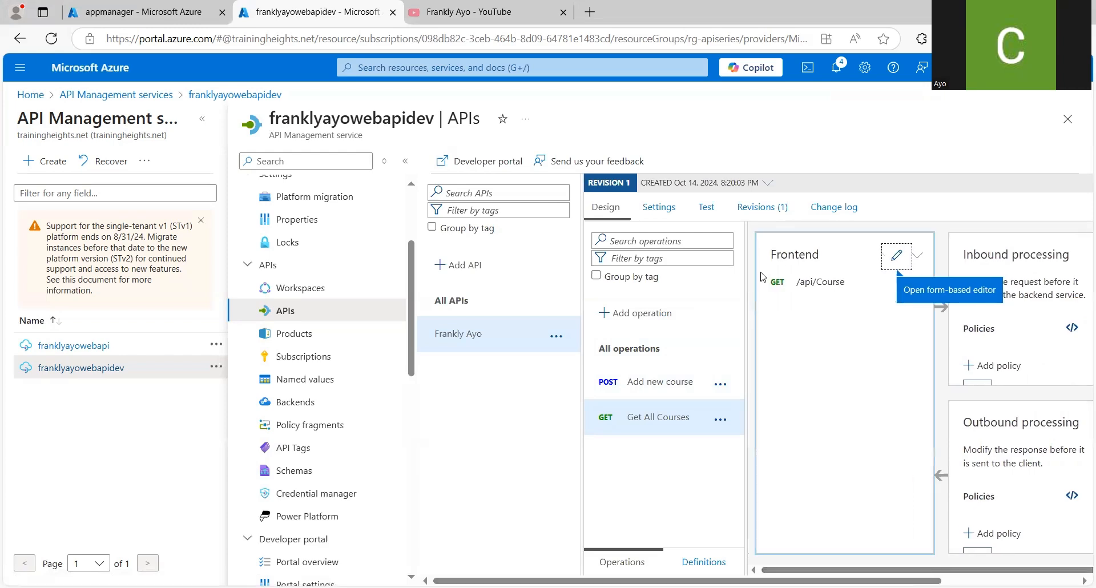
In the web API's security settings, set user authorization to OAuth 2.0 with oauthserver as the OAuth 2.0 server.
left_click(657, 210)
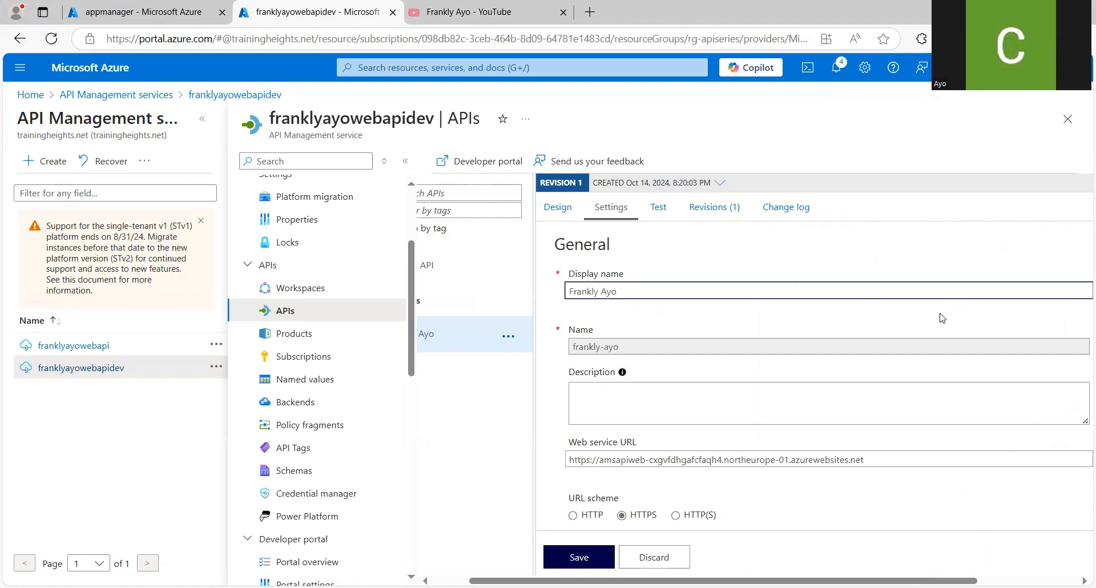
scroll(942, 318, "down", 5)
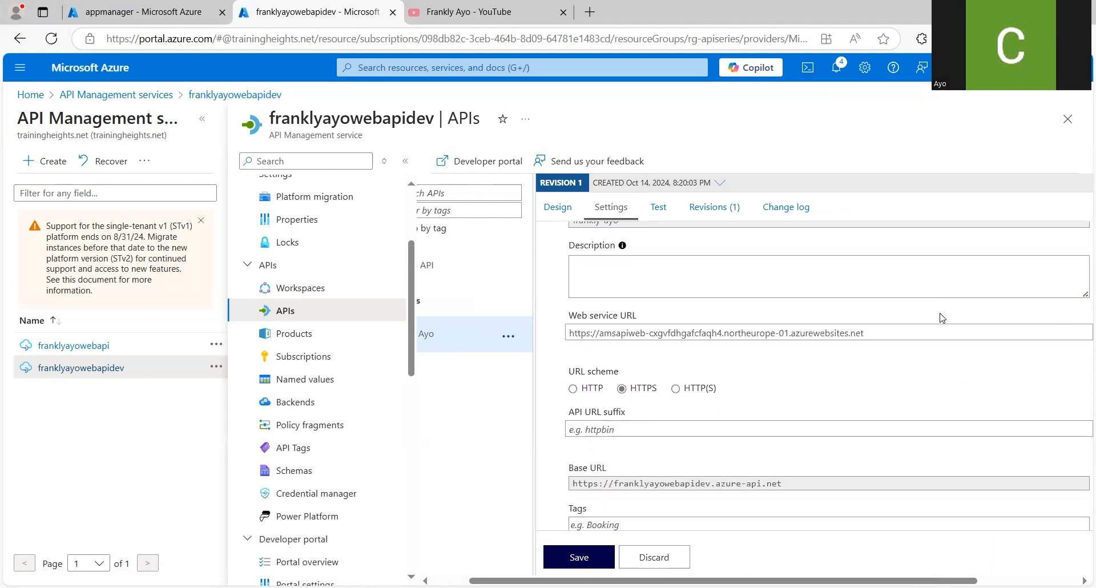
scroll(942, 318, "down", 5)
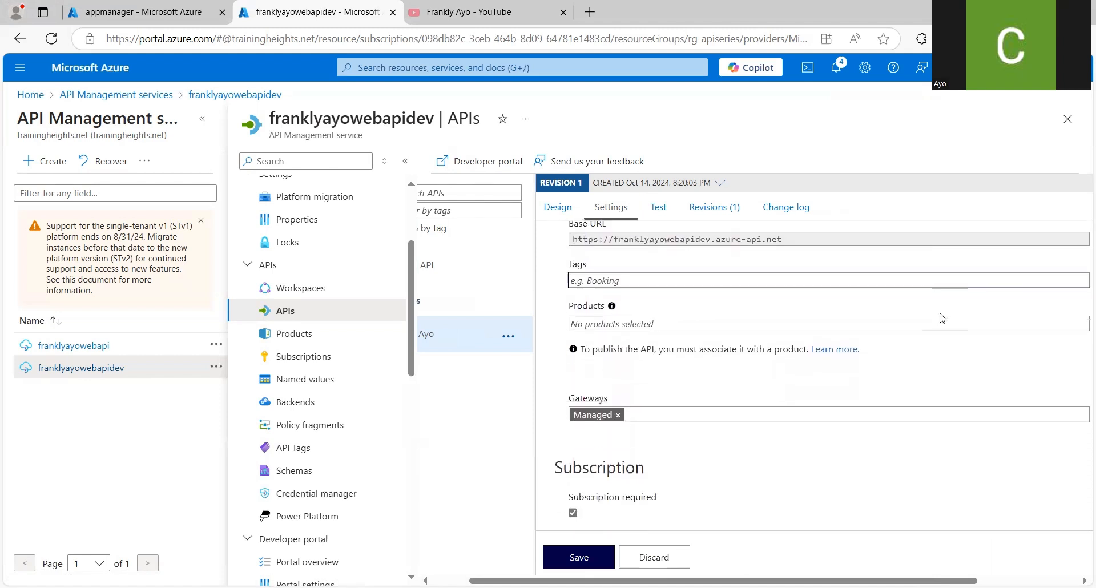
scroll(942, 318, "down", 4)
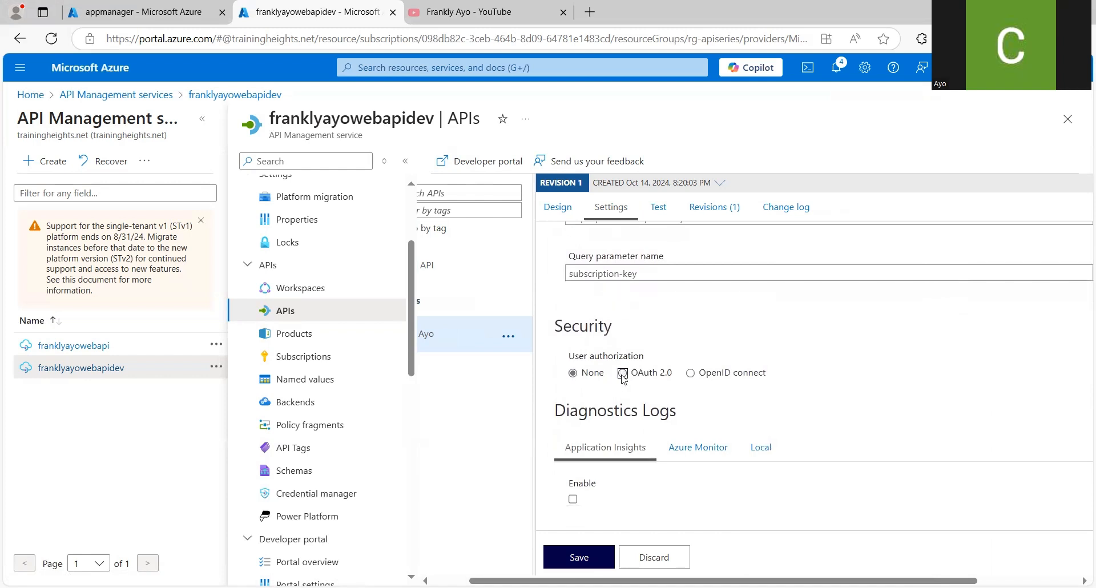
left_click(623, 374)
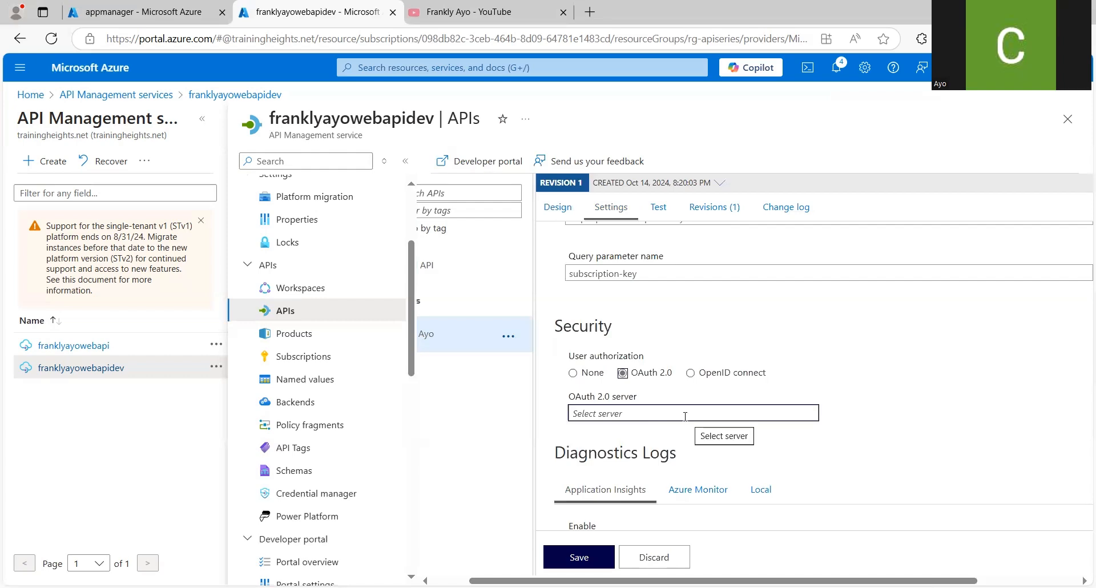
left_click(685, 414)
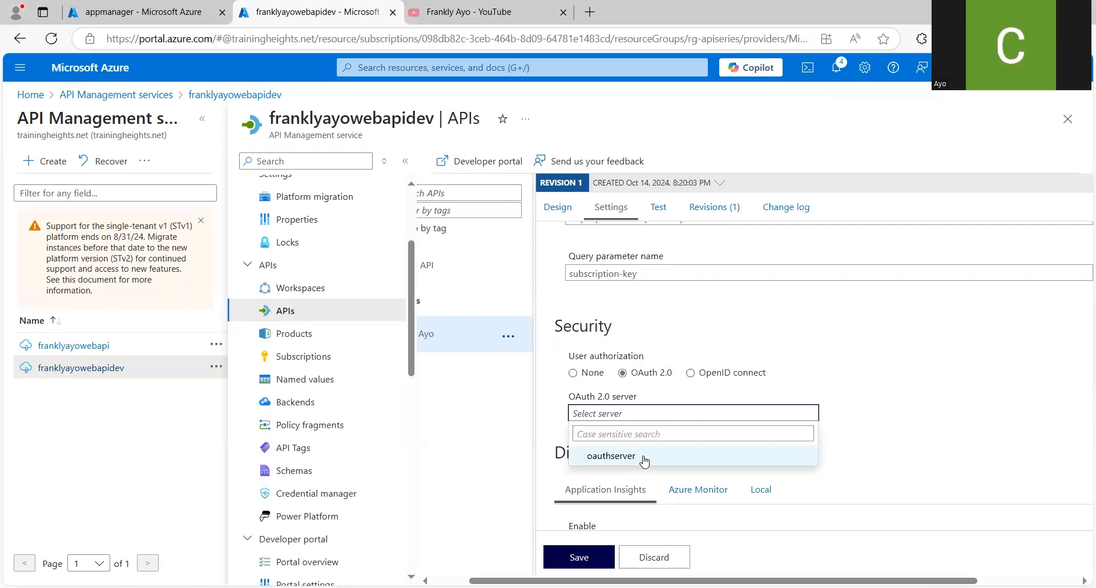
left_click(611, 456)
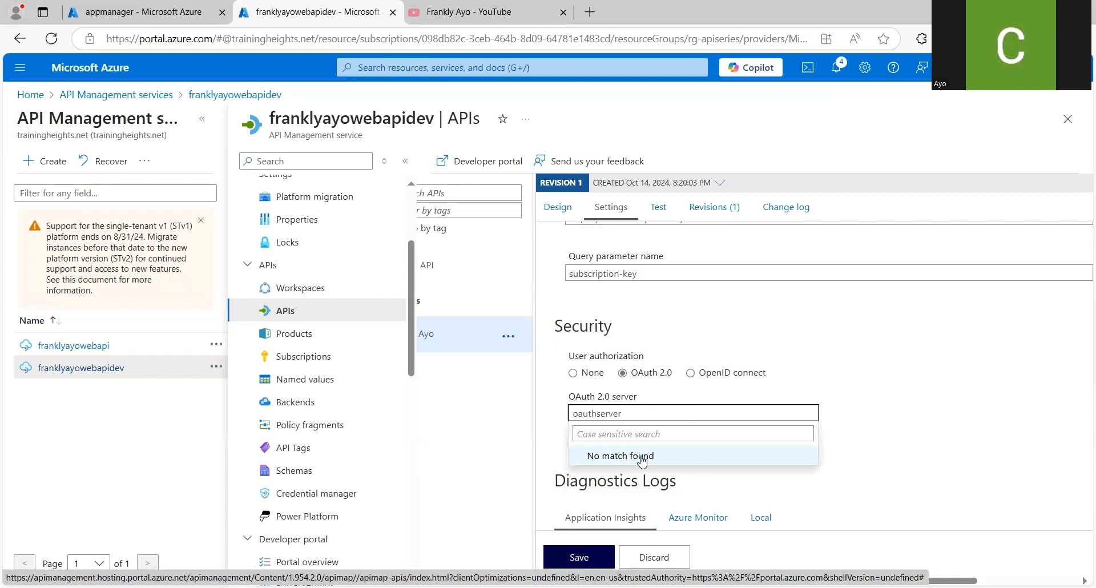
left_click(917, 448)
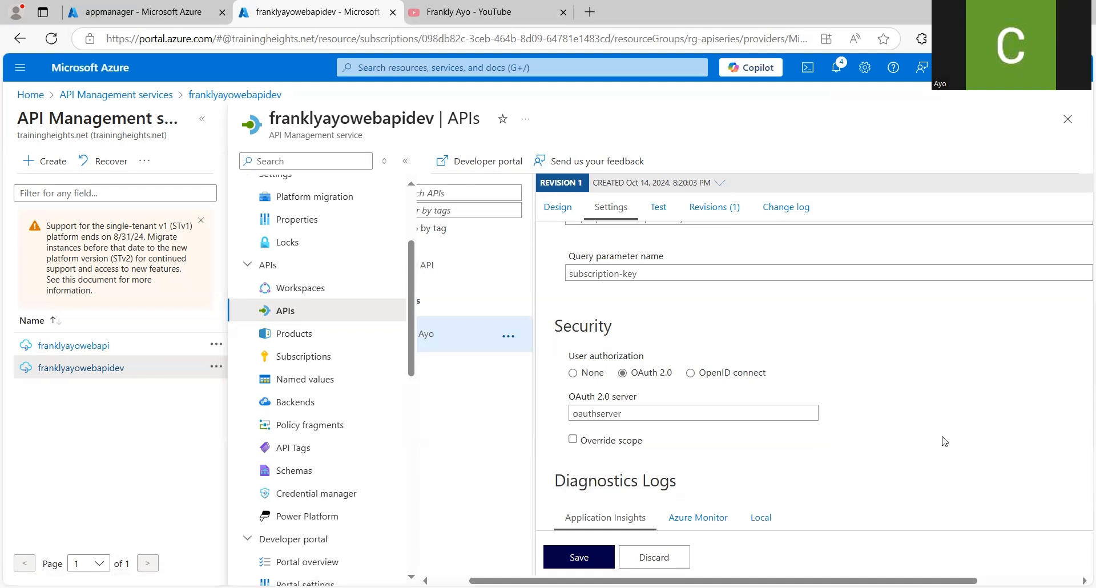
scroll(945, 441, "down", 1)
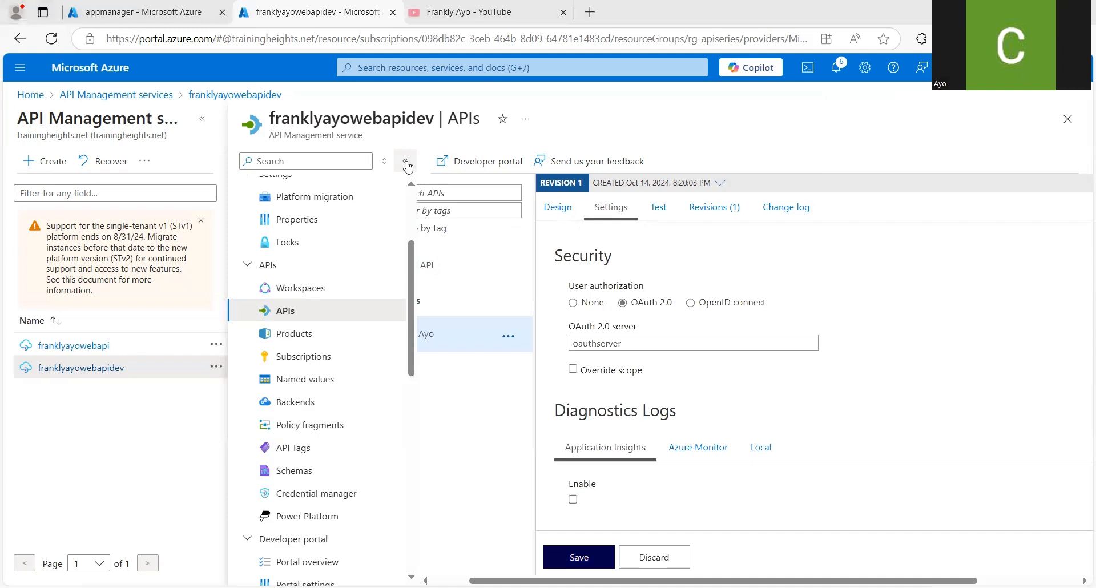
Open the inbound processing policy code of the Get All Courses operation.
left_click(406, 161)
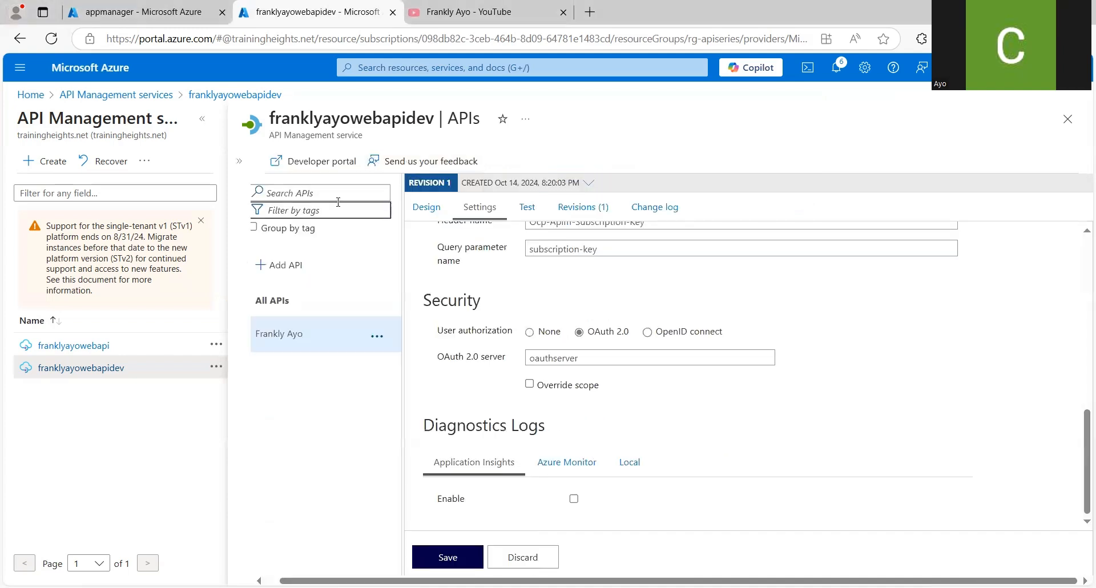
left_click(239, 163)
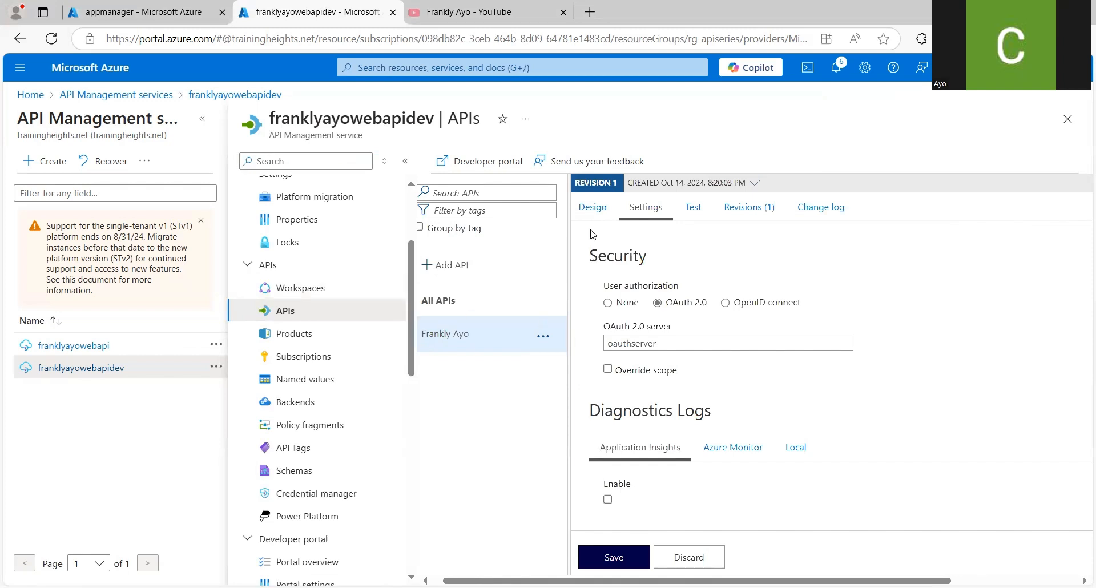
left_click(594, 209)
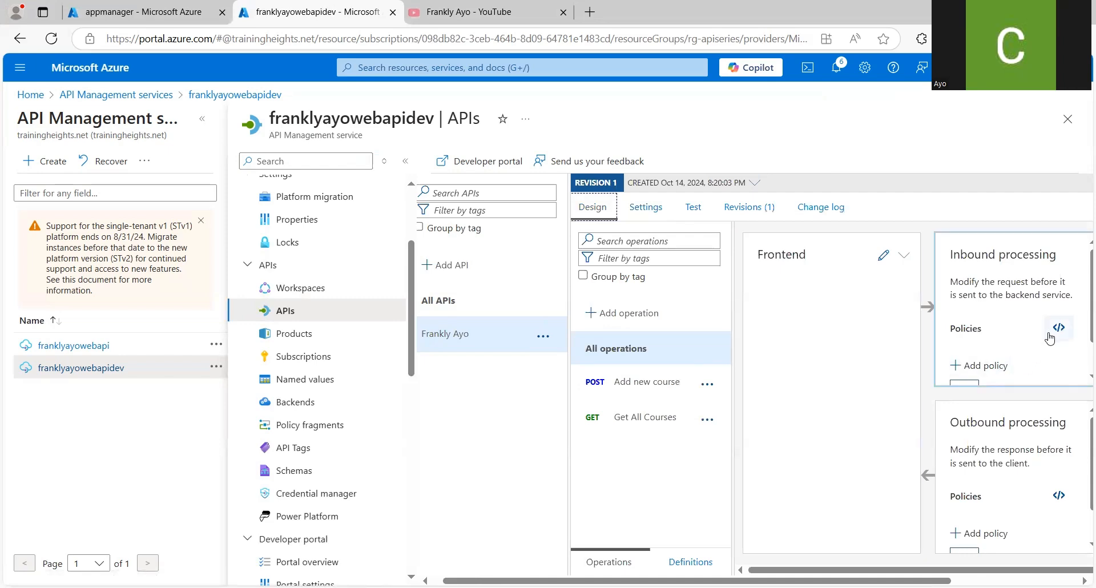
left_click(639, 423)
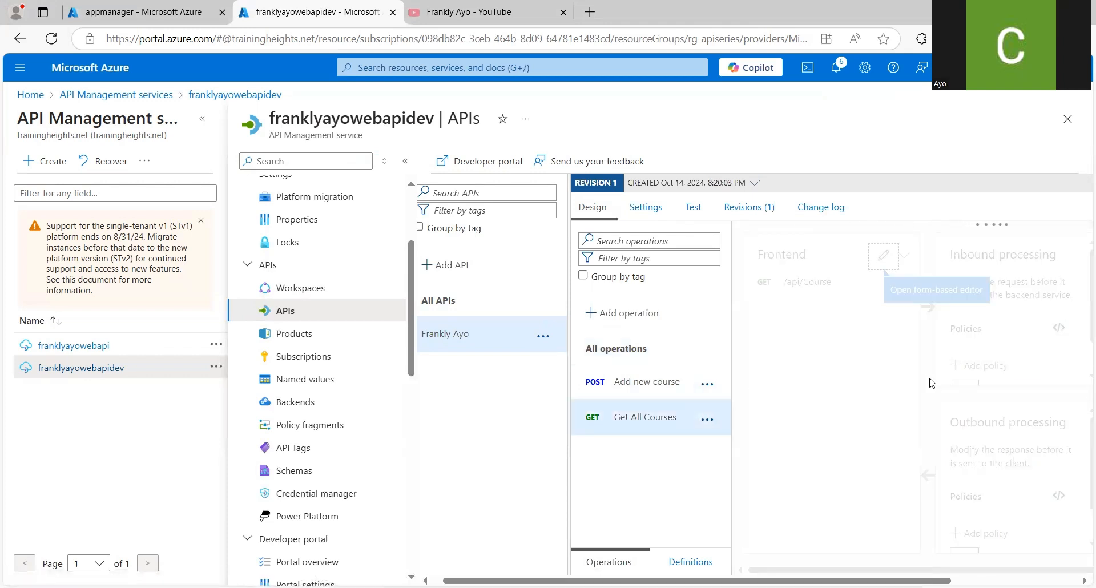
left_click(1058, 328)
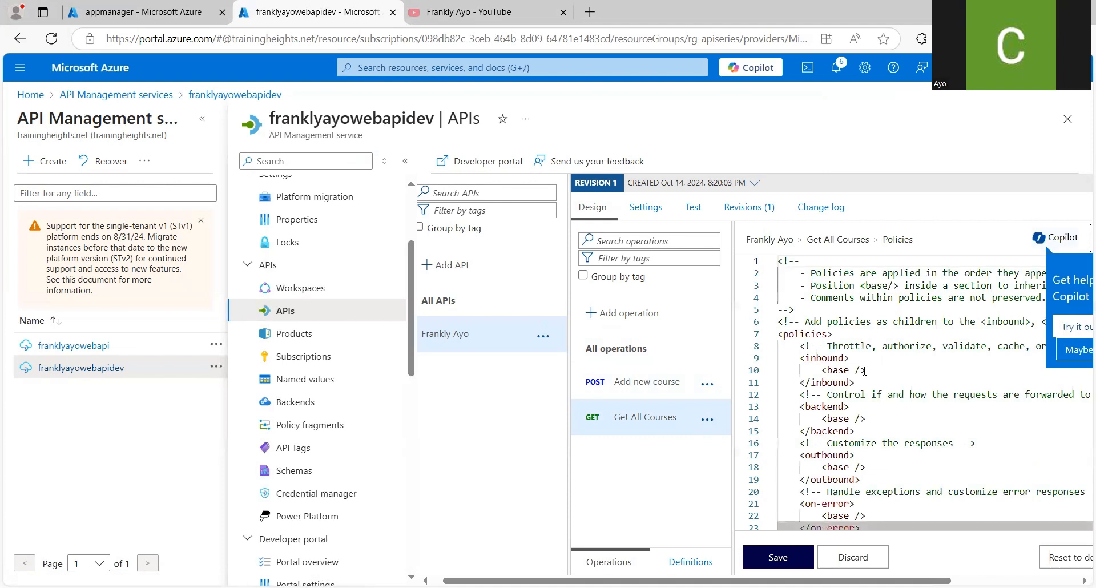
Paste the prepared validate-jwt policy block below the base element in the inbound section.
left_click(929, 418)
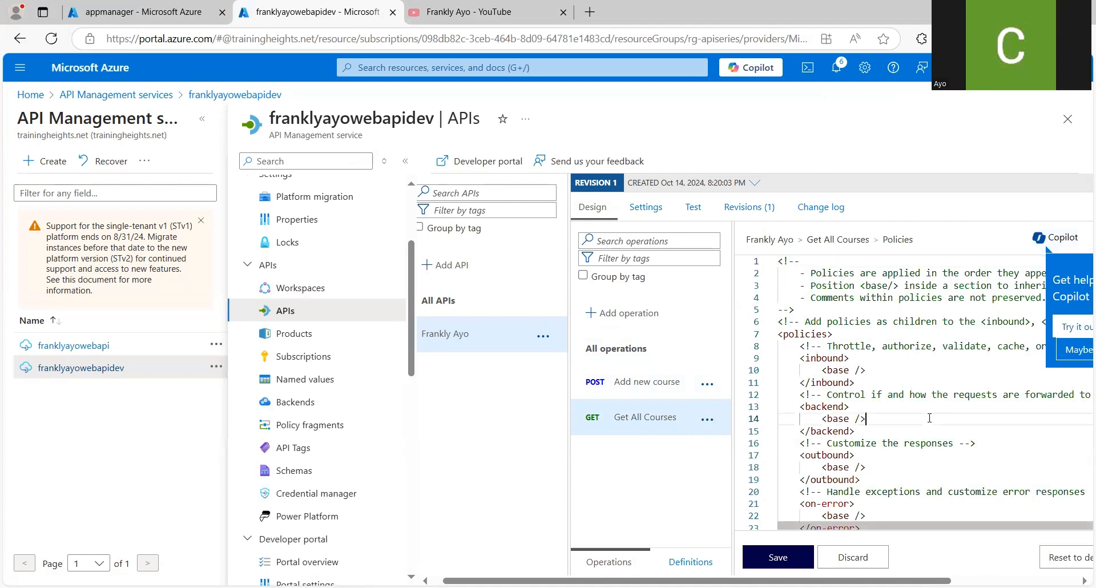
key("Up")
key("Up")
key("Up")
key("Up")
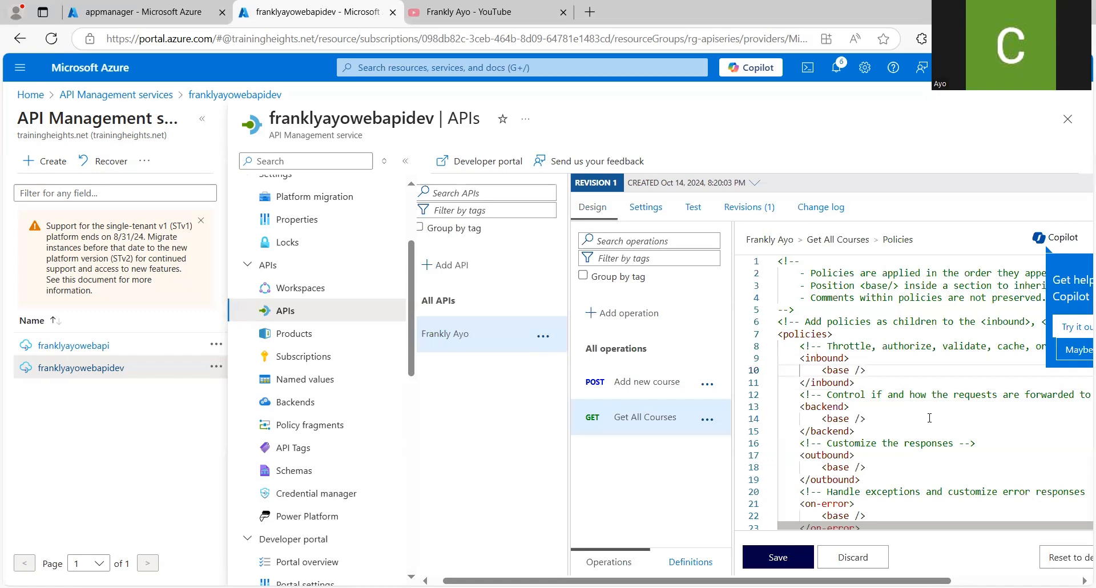
key("Return")
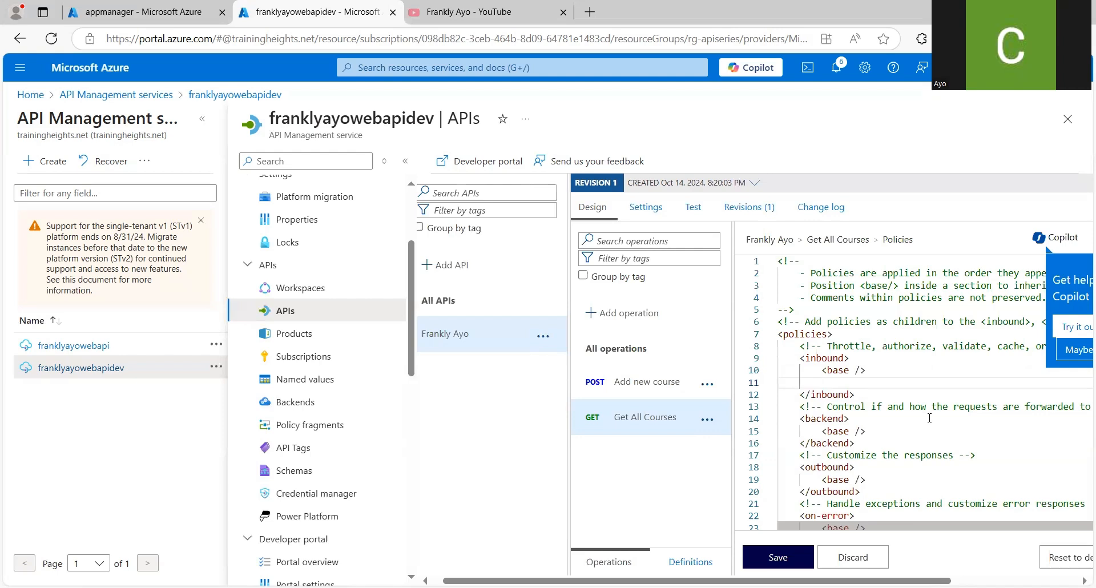
key("ctrl+v")
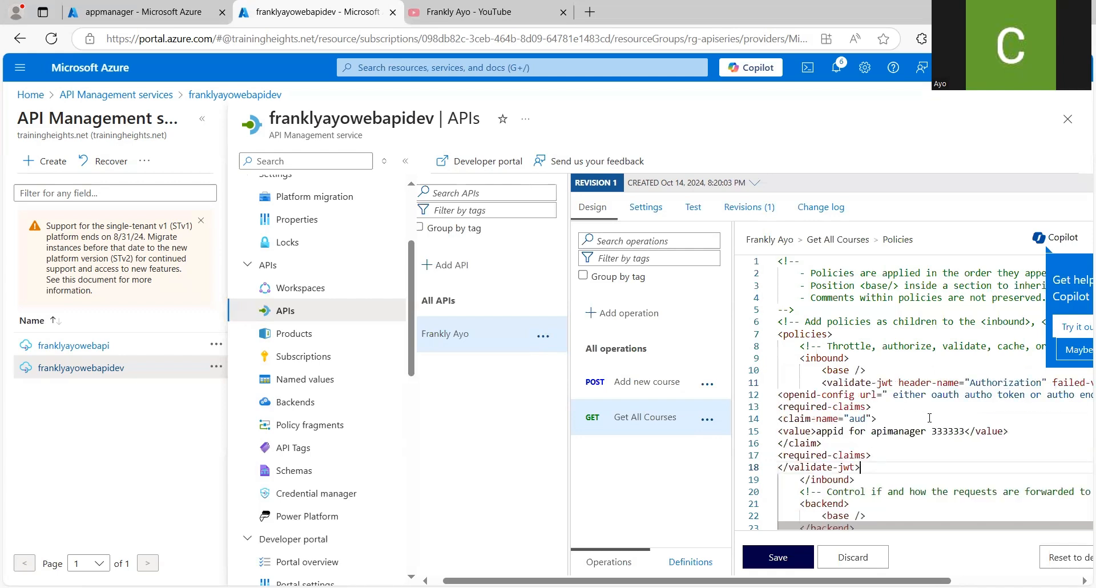
Collapse the service menu to widen the policy editor and examine the attributes of the validate-jwt opening tag.
key("Up")
key("Up")
key("Up")
key("Up")
key("Up")
key("Up")
key("Up")
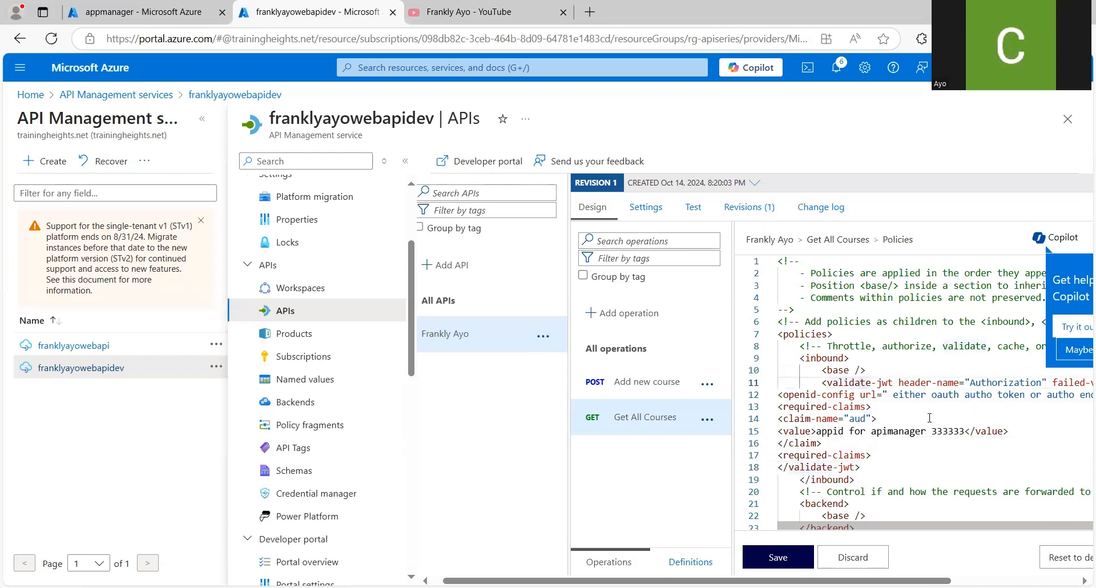
key("Right")
key("Right")
key("Right")
key("Right")
key("Right")
key("Right")
key("Right")
key("Right")
key("Right")
key("Right")
key("Right")
key("Right")
key("Right")
key("Right")
key("Right")
key("Right")
key("Right")
key("Right")
key("Right")
key("Right")
key("Right")
key("Right")
key("Right")
key("Right")
key("Right")
key("Right")
key("Right")
key("Right")
key("Right")
key("Right")
key("Right")
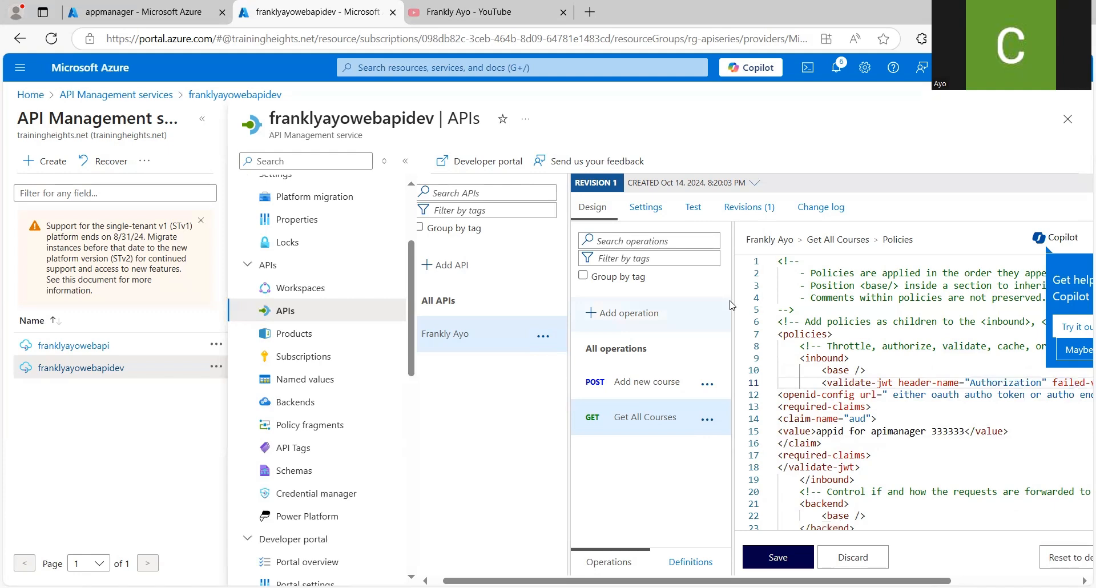
left_click(406, 166)
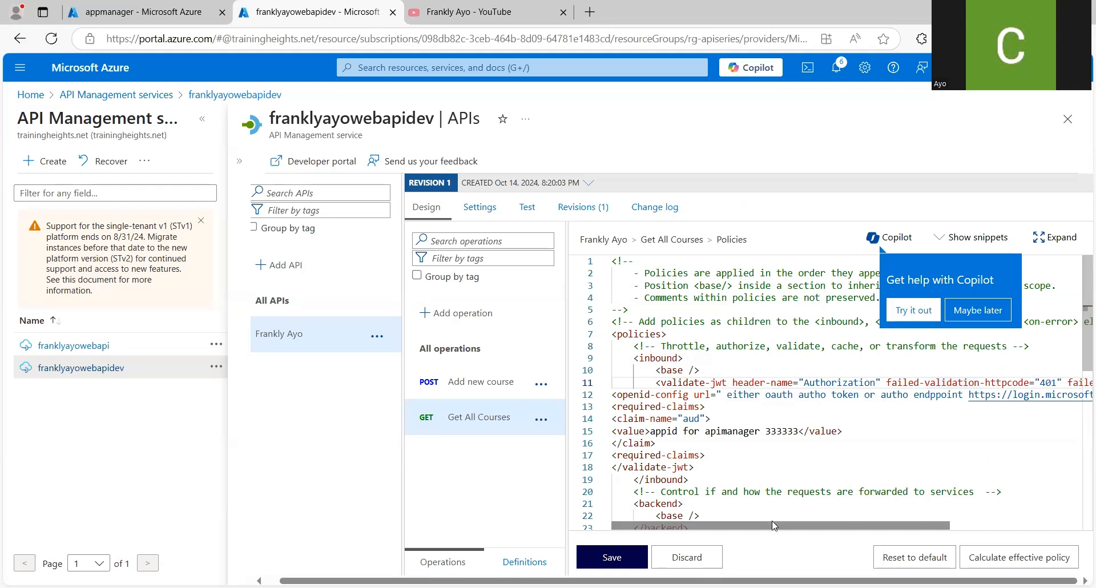
left_click_drag(771, 520, 851, 524)
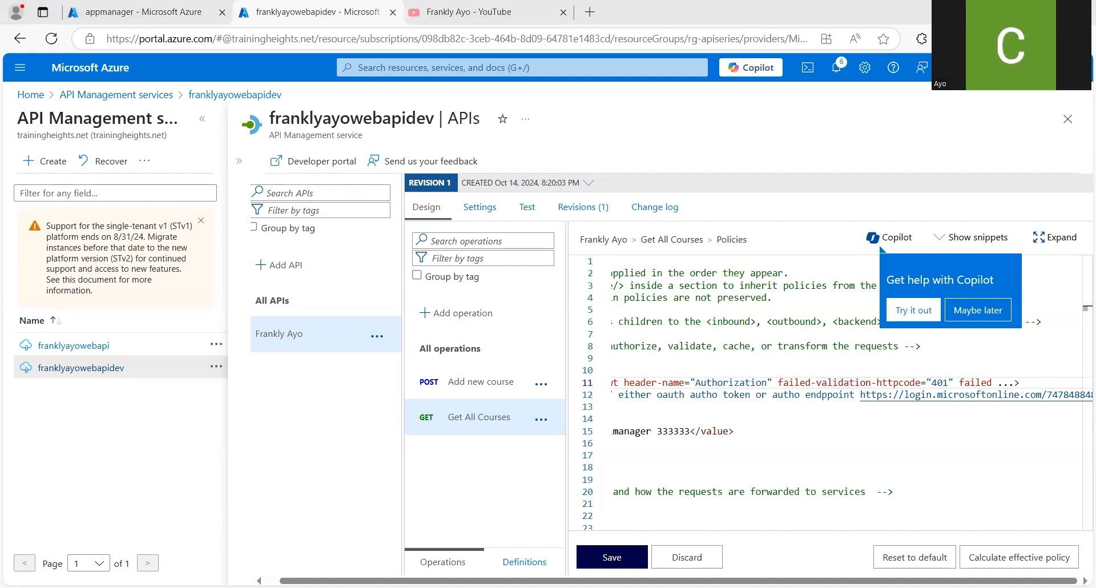
left_click_drag(651, 522, 656, 524)
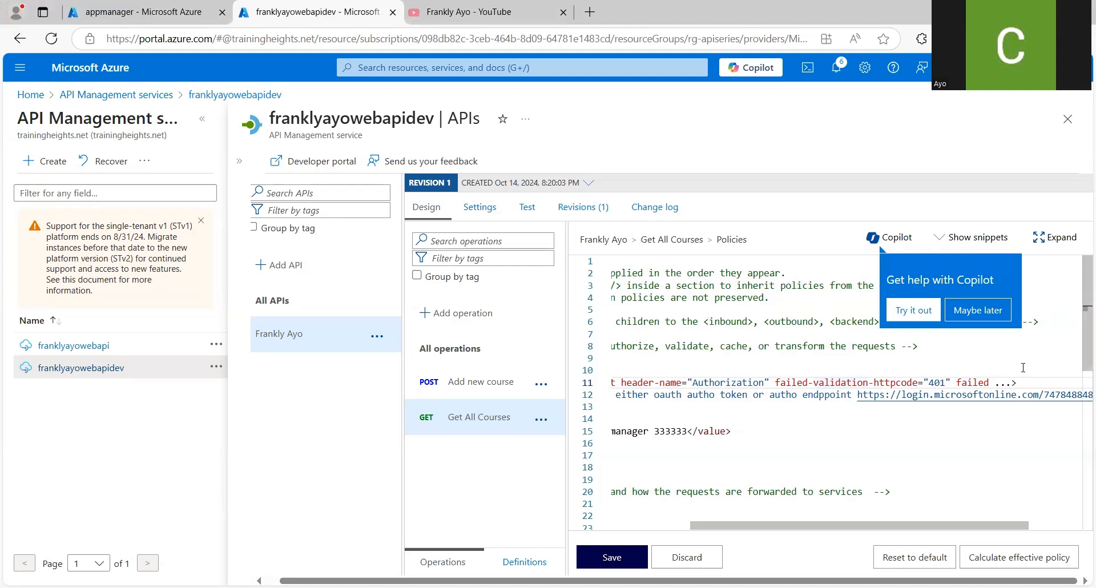
Replace the validate-jwt opening tag with the full one: header Authorization, HTTP code 401, failed-validation-error-message "Unauthorized. Access token is missing or invalid.".
left_click(1023, 380)
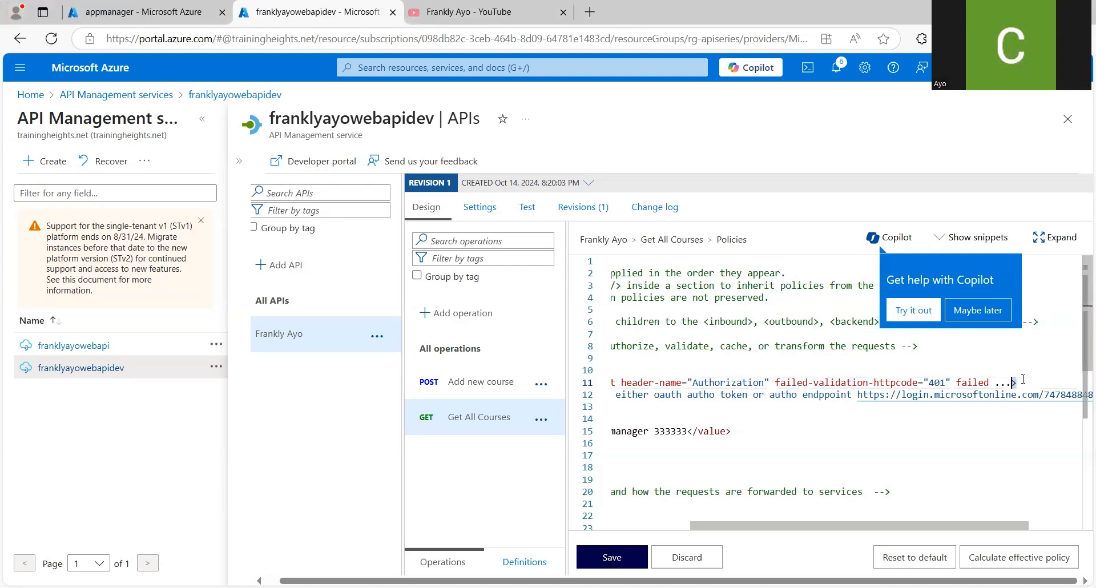
key("shift+Left")
key("shift+Left")
key("shift+Left")
key("shift+Left")
key("shift+Left")
key("shift+Left")
key("shift+Left")
key("shift+Left")
key("shift+Left")
key("shift+Left")
key("shift+Left")
key("shift+Left")
key("shift+Left")
key("shift+Left")
key("shift+Left")
key("shift+Left")
key("shift+Left")
key("shift+Left")
key("shift+Left")
key("shift+Left")
key("shift+Left")
key("shift+Left")
key("shift+Left")
key("shift+Left")
key("shift+Left")
key("shift+Left")
key("shift+Left")
key("shift+Left")
key("shift+Left")
key("shift+Left")
key("shift+Left")
key("shift+Left")
key("shift+Left")
key("shift+Left")
key("shift+Left")
key("shift+Left")
key("shift+Left")
key("shift+Left")
key("shift+Left")
key("shift+Left")
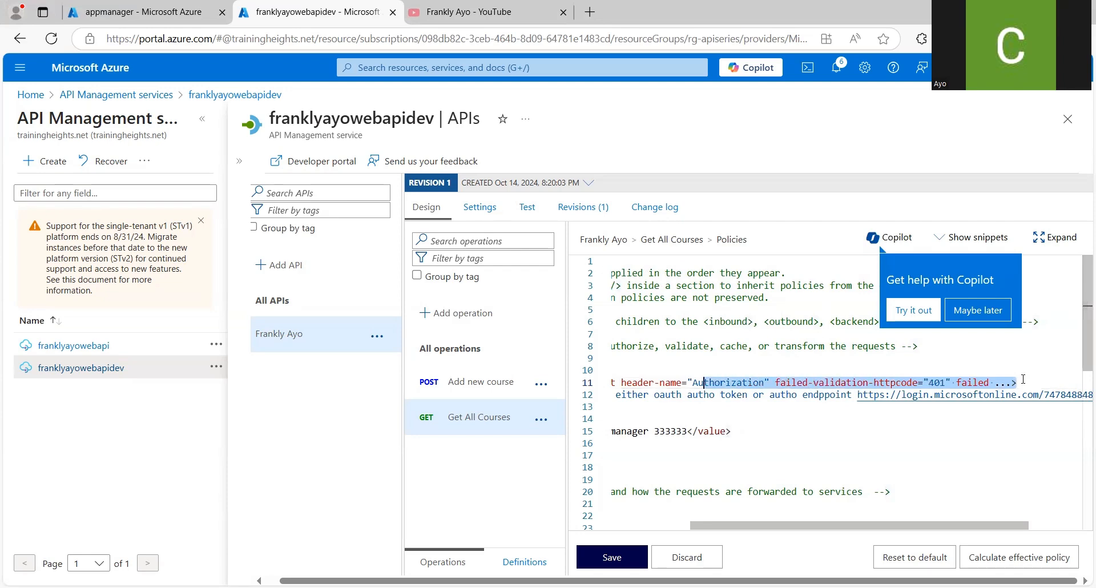
key("shift+Left")
key("shift+Left")
key("shift+Left")
key("shift+Left")
key("shift+Left")
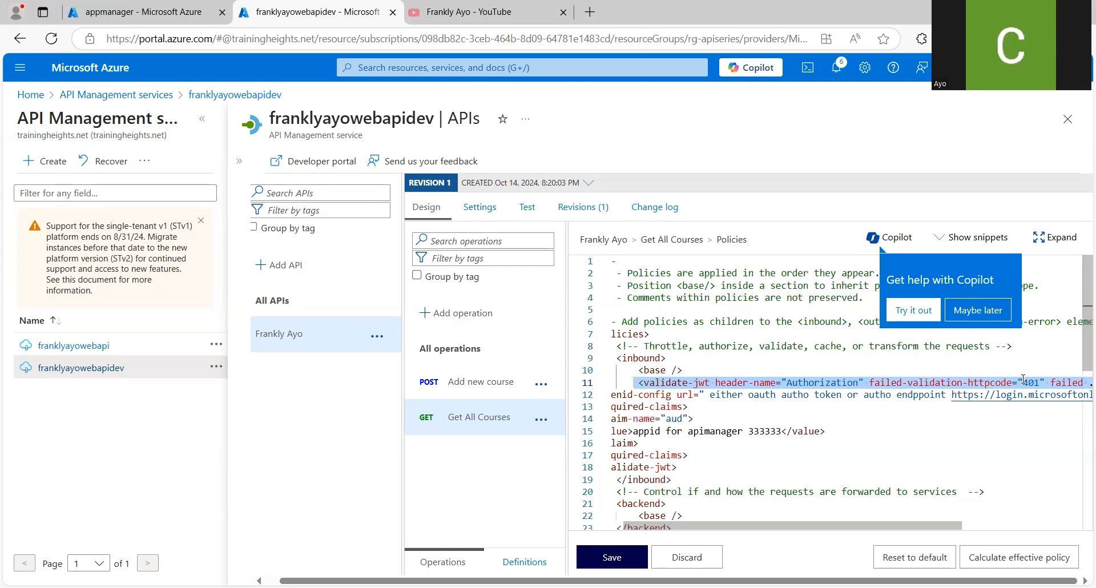
key("End")
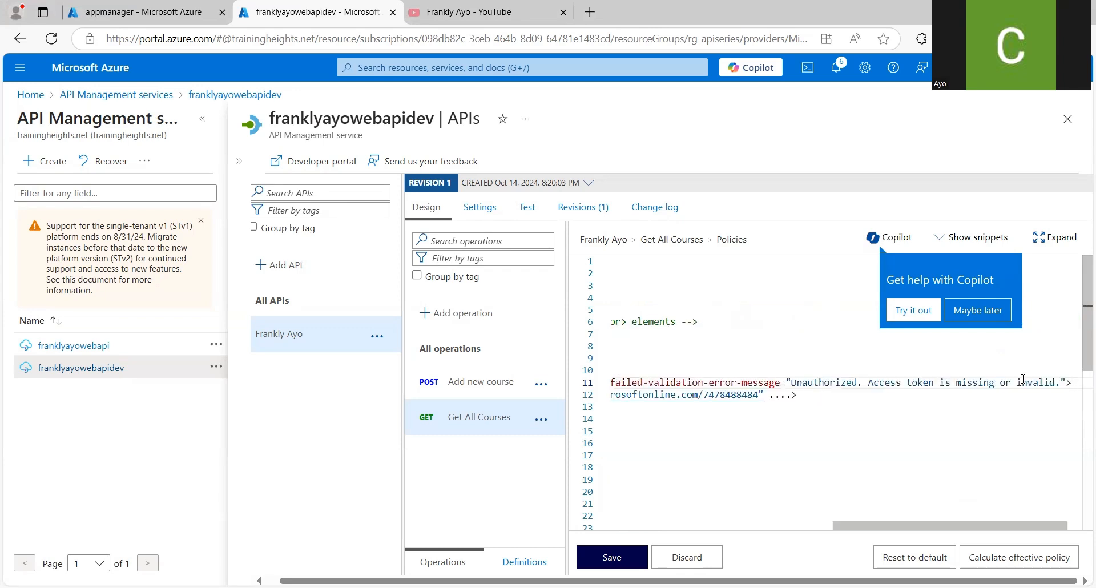
key("Right")
key("Right")
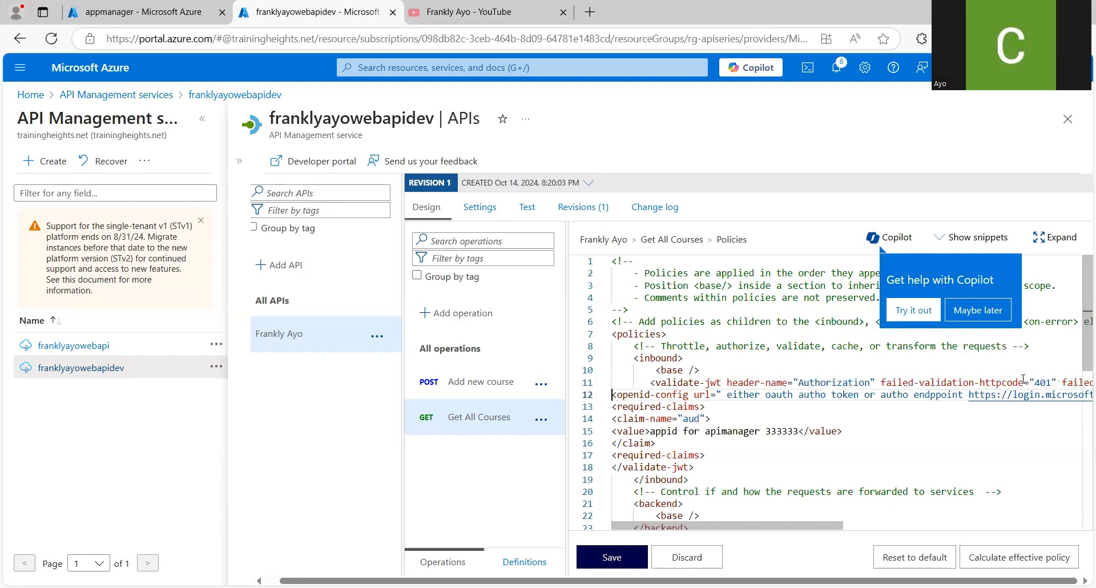
Examine the placeholder text and login URL in the url attribute of the openid-config element.
key("Right")
key("Right")
key("Right")
key("Right")
key("Right")
key("Right")
key("Right")
key("Right")
key("Right")
key("Right")
key("Right")
key("Right")
key("Right")
key("Right")
key("Right")
key("Right")
key("Right")
key("Right")
key("Right")
key("Right")
key("Right")
key("Right")
key("Right")
key("Right")
key("Right")
key("Right")
key("Right")
key("Right")
key("Right")
key("Right")
key("Right")
key("Right")
key("Right")
key("Right")
key("Right")
key("Right")
key("Right")
key("Right")
key("Right")
key("Right")
key("Right")
key("Right")
key("Right")
key("Right")
key("Right")
key("Right")
key("Right")
key("Right")
key("Left")
key("Left")
key("Left")
key("Left")
key("Left")
key("Right")
key("Right")
key("Right")
key("Right")
key("Right")
key("Right")
key("Right")
key("Right")
key("Right")
key("Right")
key("Right")
key("Right")
key("Right")
key("Right")
key("Right")
key("Right")
key("Right")
key("Right")
key("Right")
key("Right")
key("Right")
key("Right")
key("Right")
key("Right")
key("Right")
key("Right")
key("Right")
key("Right")
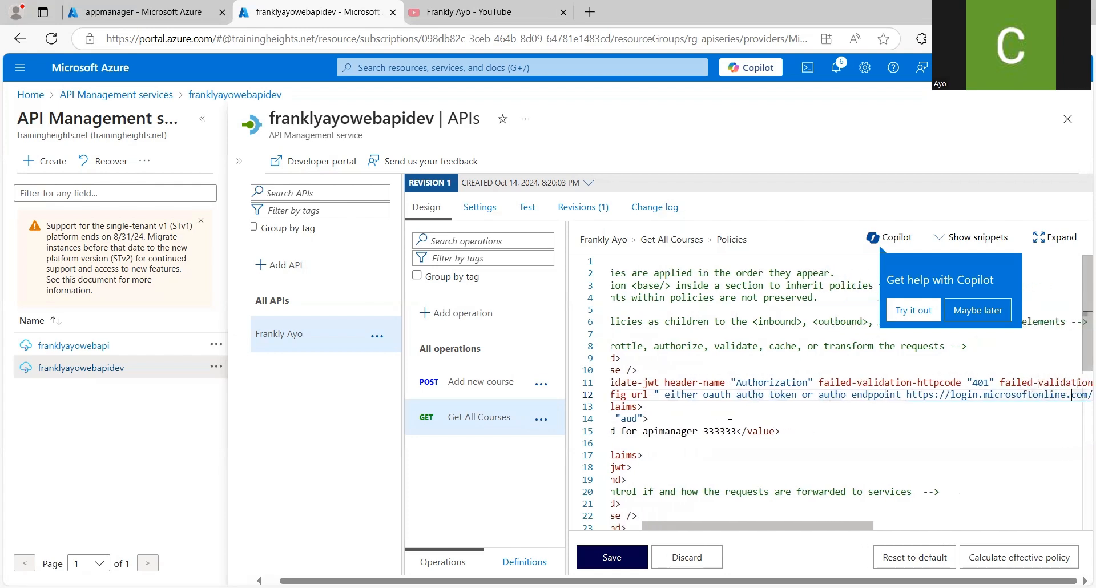
mouse_move(685, 523)
left_mouse_down()
mouse_move(765, 523)
mouse_move(674, 525)
left_mouse_up()
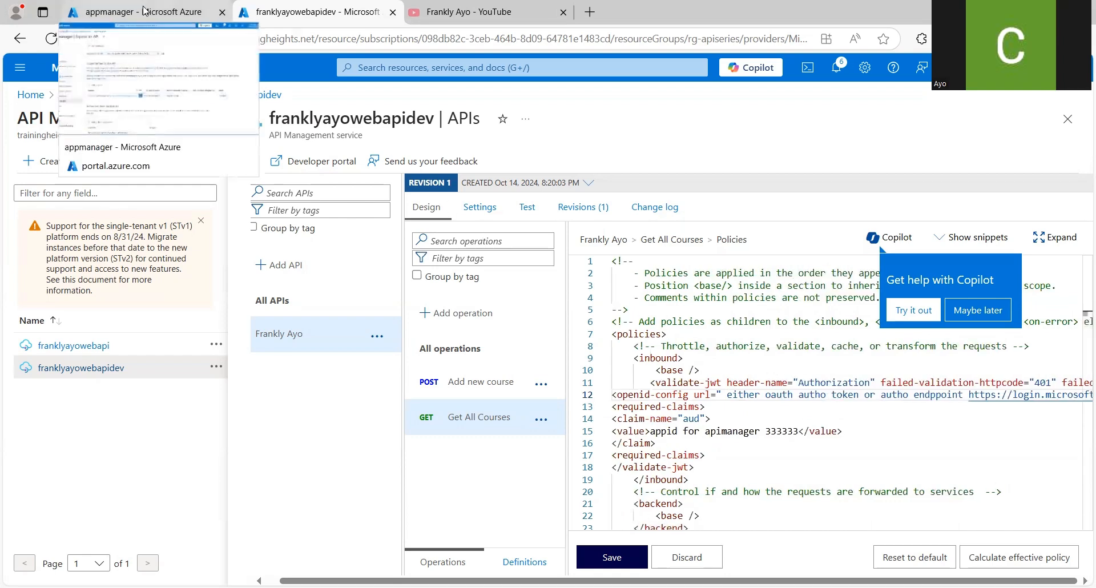
Copy the OAuth 2.0 authorization endpoint (v2) from the endpoints of the appmanager app registration.
left_click(144, 10)
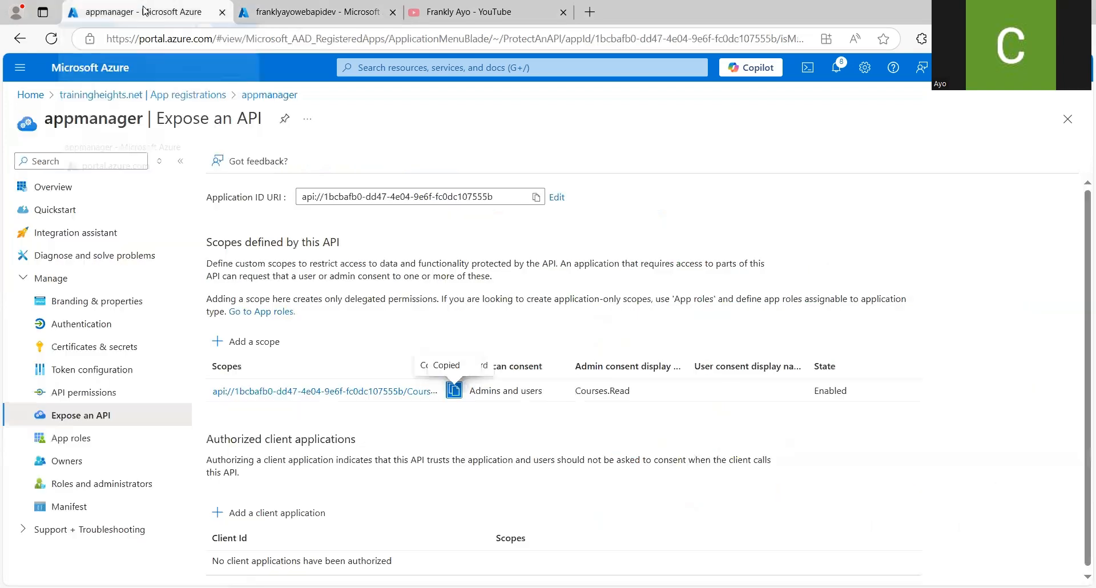
left_click(269, 6)
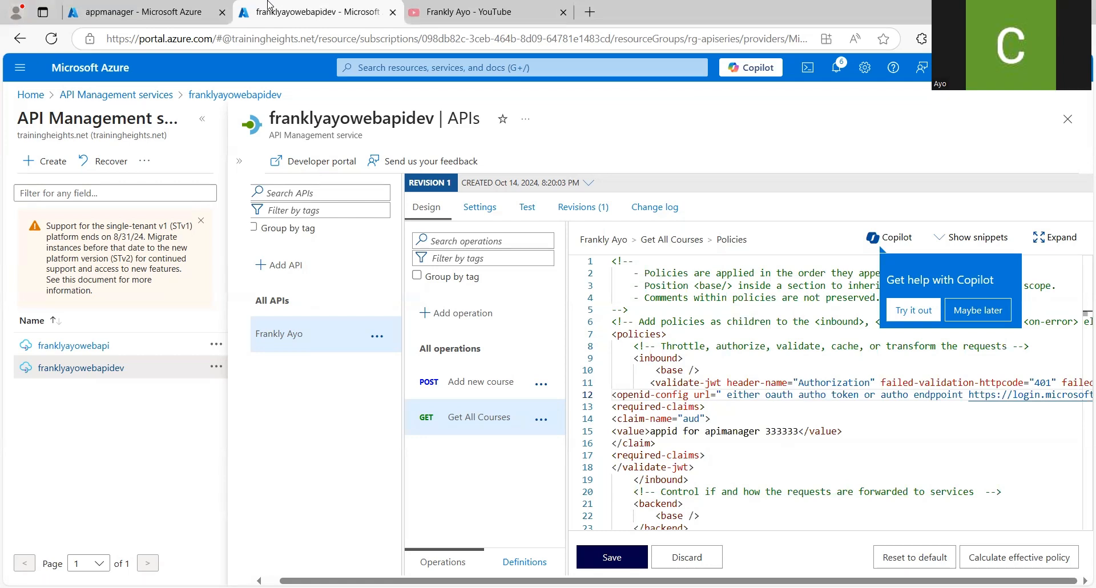
left_click(144, 11)
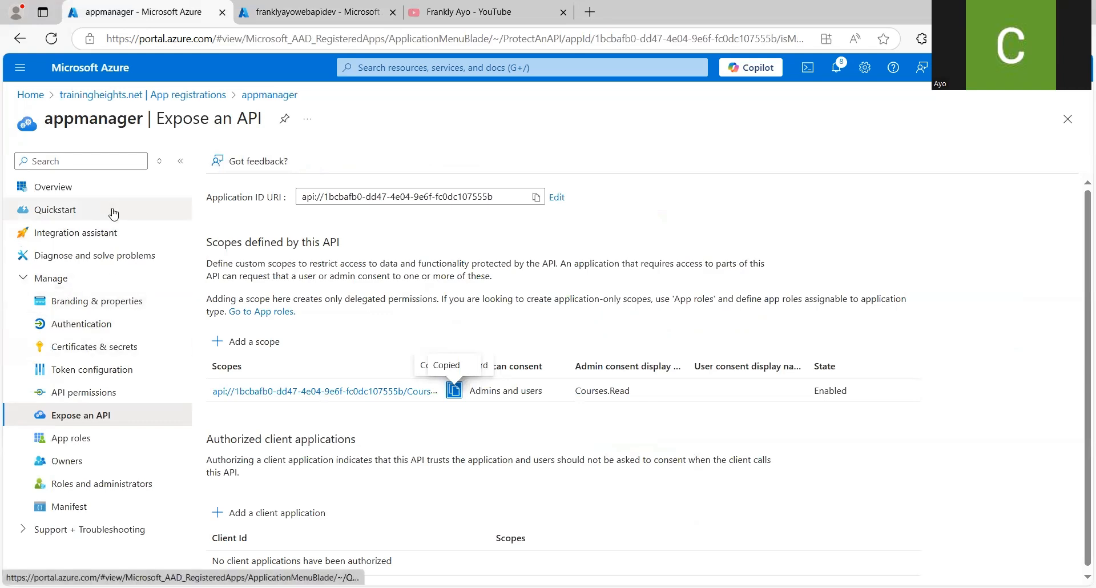
left_click(117, 186)
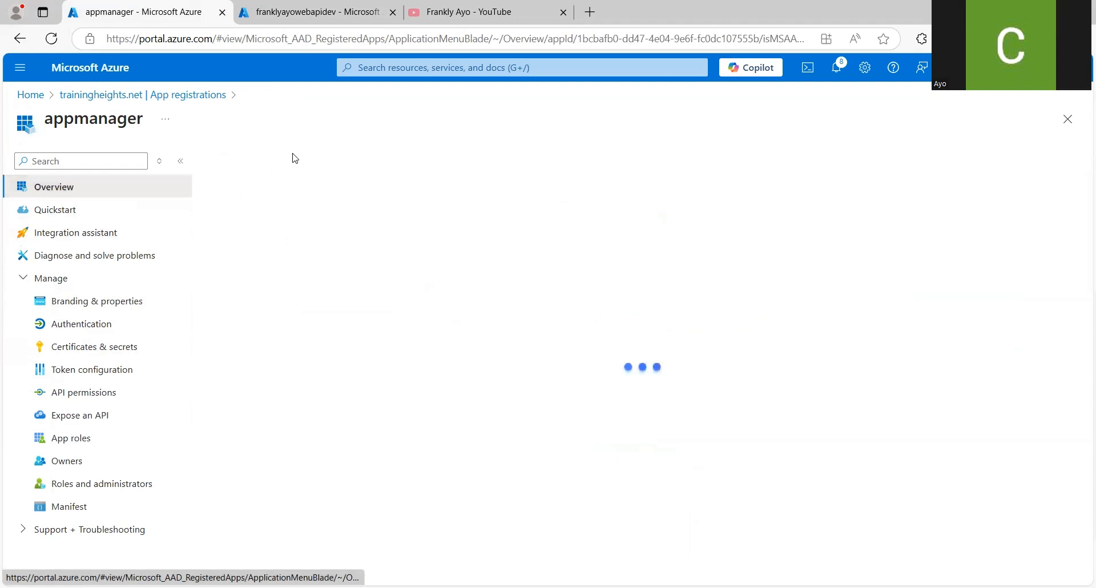
left_click(305, 163)
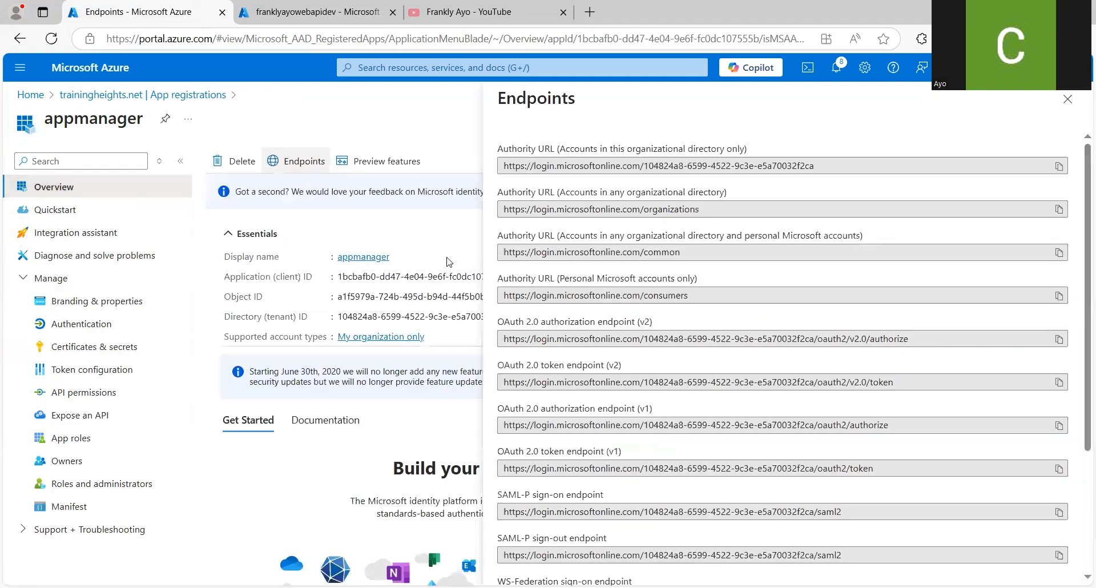
left_click(1059, 166)
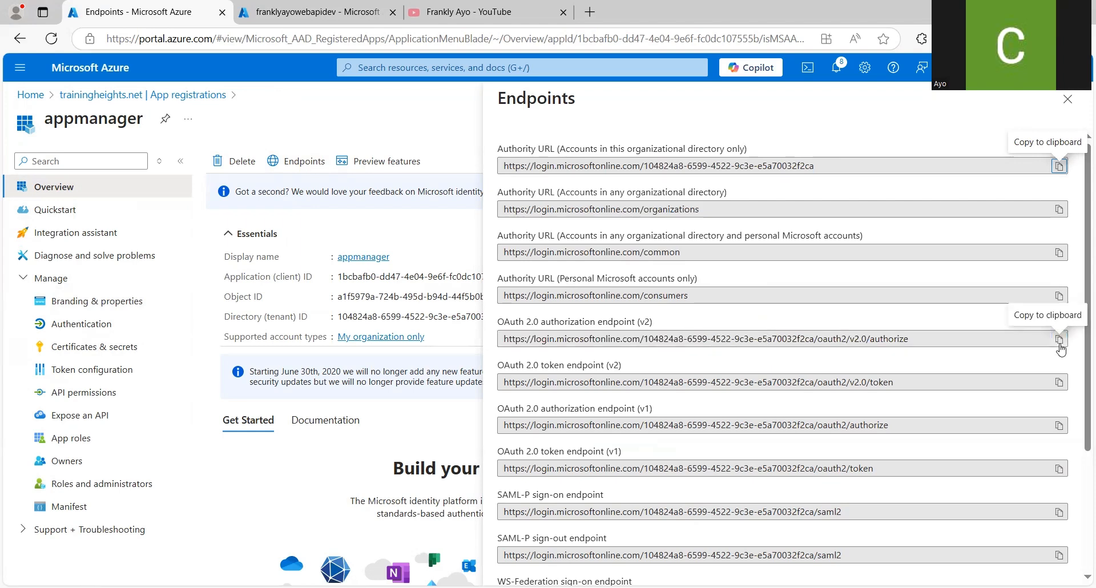
left_click(1059, 339)
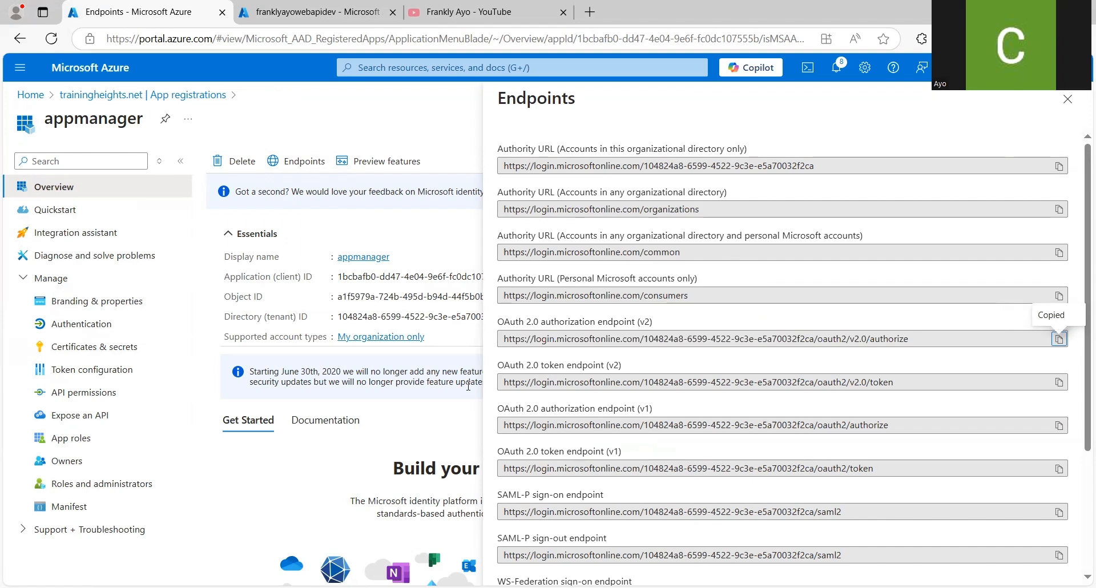
Replace the placeholder text in the openid-config url attribute of the Get All Courses policy with the copied OAuth 2.0 v2 authorization endpoint.
key("ctrl+Tab")
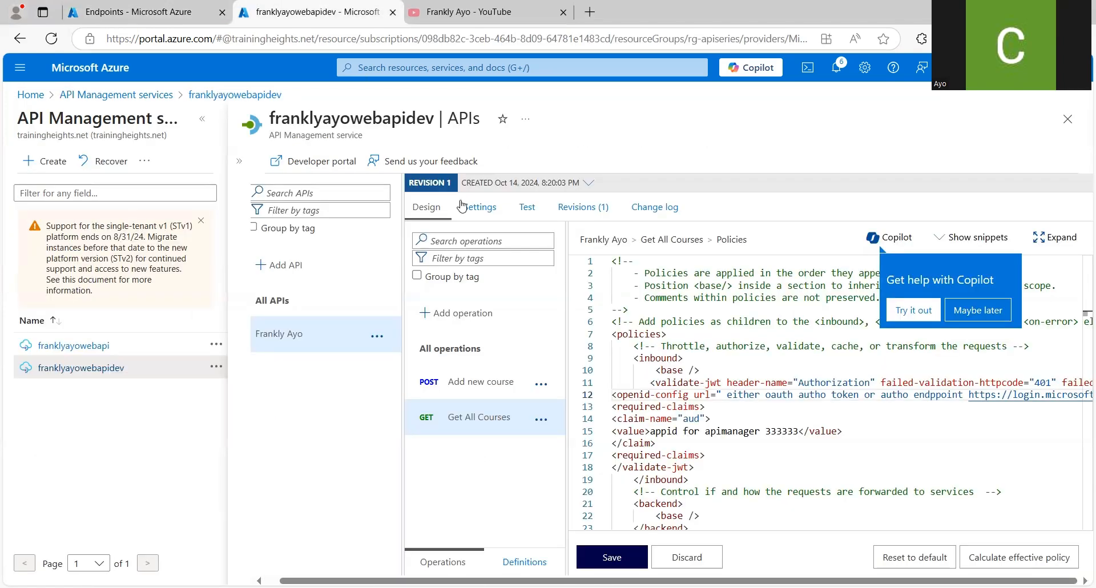
left_click(721, 396)
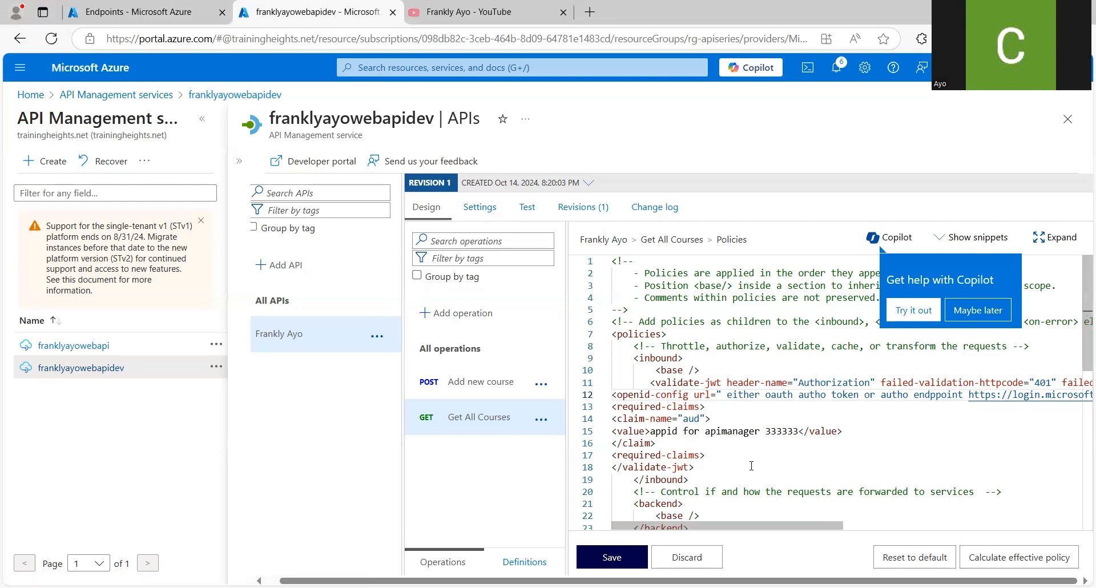
key("shift+Right")
key("shift+Right")
key("shift+Right")
key("shift+Right")
key("shift+Right")
key("shift+Right")
key("shift+Right")
key("shift+Right")
key("shift+Right")
key("shift+Right")
key("shift+Right")
key("shift+Right")
key("shift+Right")
key("shift+Right")
key("shift+Right")
key("shift+Right")
key("shift+Right")
key("shift+Right")
key("shift+Right")
key("shift+Right")
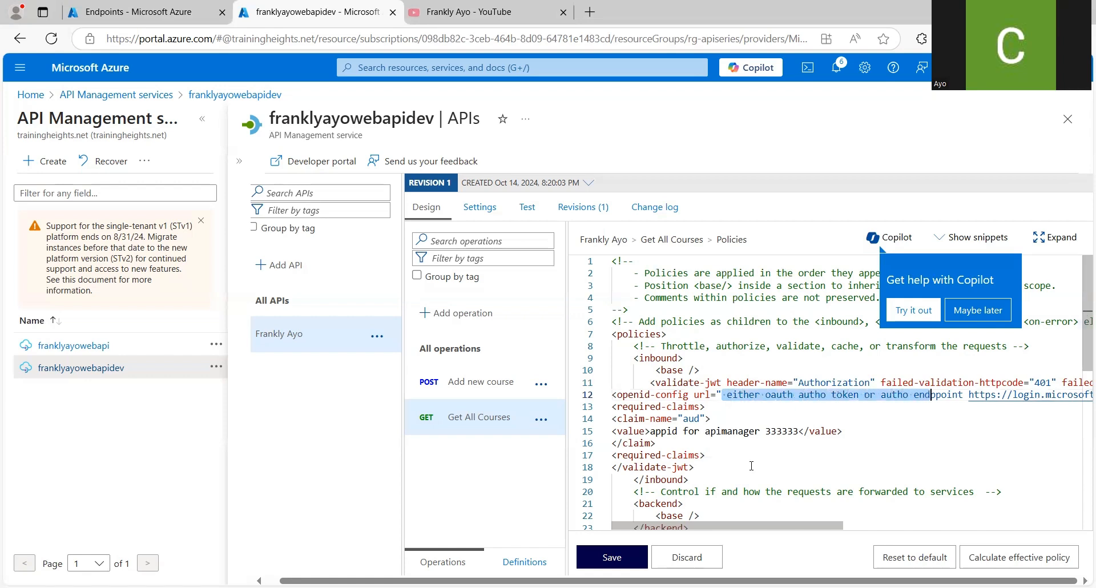
key("shift+Right")
key("shift+Right")
key("shift+Right")
key("shift+Right")
key("shift+Right")
key("shift+Right")
key("shift+Right")
key("shift+Right")
key("shift+Right")
key("shift+Right")
key("shift+Right")
key("shift+Right")
key("shift+Right")
key("shift+Right")
key("shift+Right")
key("shift+Right")
key("shift+Right")
key("shift+Right")
key("shift+Right")
key("shift+Right")
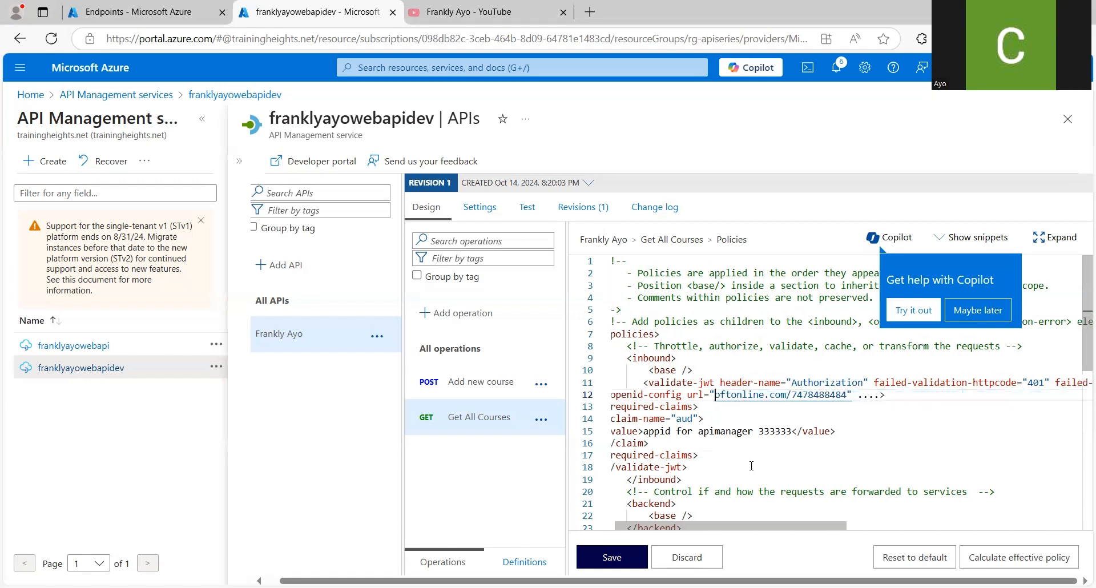
key("shift+Right")
key("shift+Right")
key("shift+Right")
key("shift+Right")
key("shift+Right")
key("shift+Right")
key("shift+Right")
key("shift+Right")
key("shift+Right")
key("shift+Right")
key("shift+Right")
key("shift+Right")
key("shift+Right")
key("shift+Right")
key("shift+Right")
key("shift+Right")
key("shift+Right")
key("shift+Right")
key("shift+Right")
key("shift+Right")
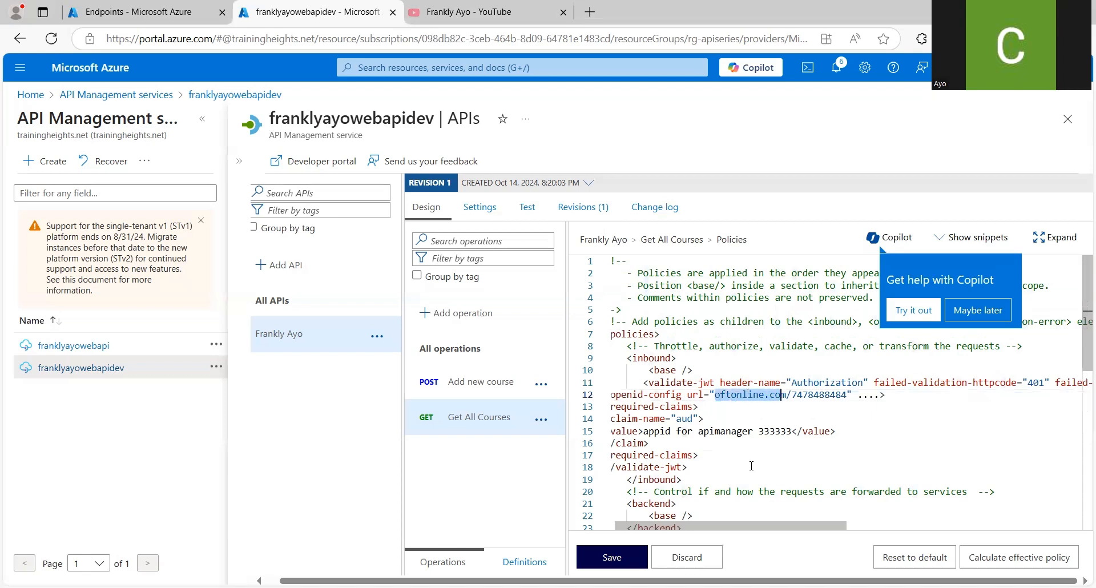
key("ctrl+v")
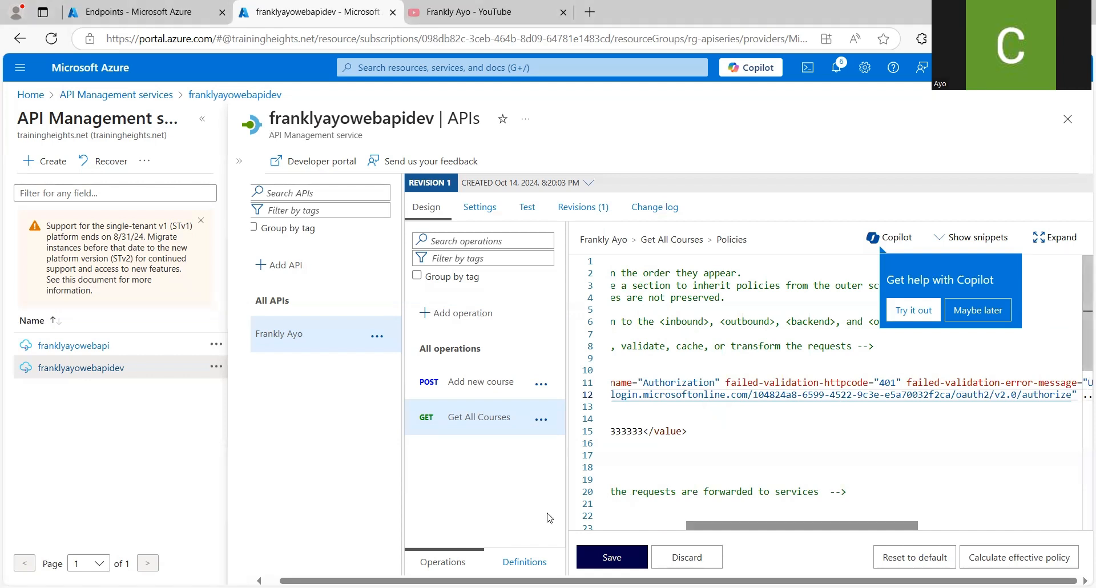
left_click_drag(692, 524, 745, 524)
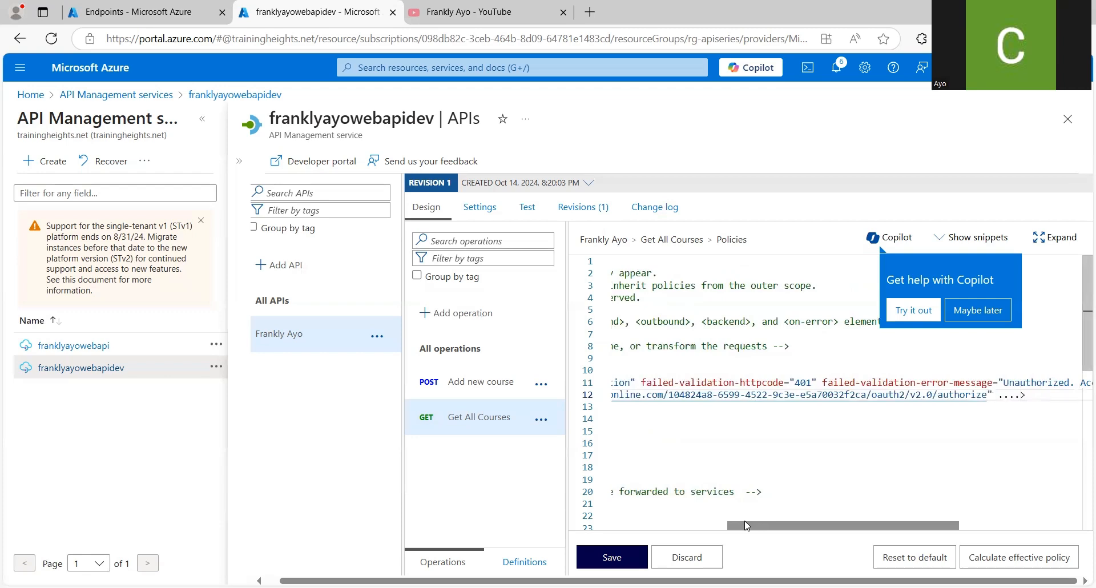
Delete the leftover dots after the url attribute in the openid-config tag of the Get All Courses policy.
key("shift+Right")
key("shift+Right")
key("shift+Right")
key("shift+Right")
key("shift+Right")
key("BackSpace")
key("Right")
key("Right")
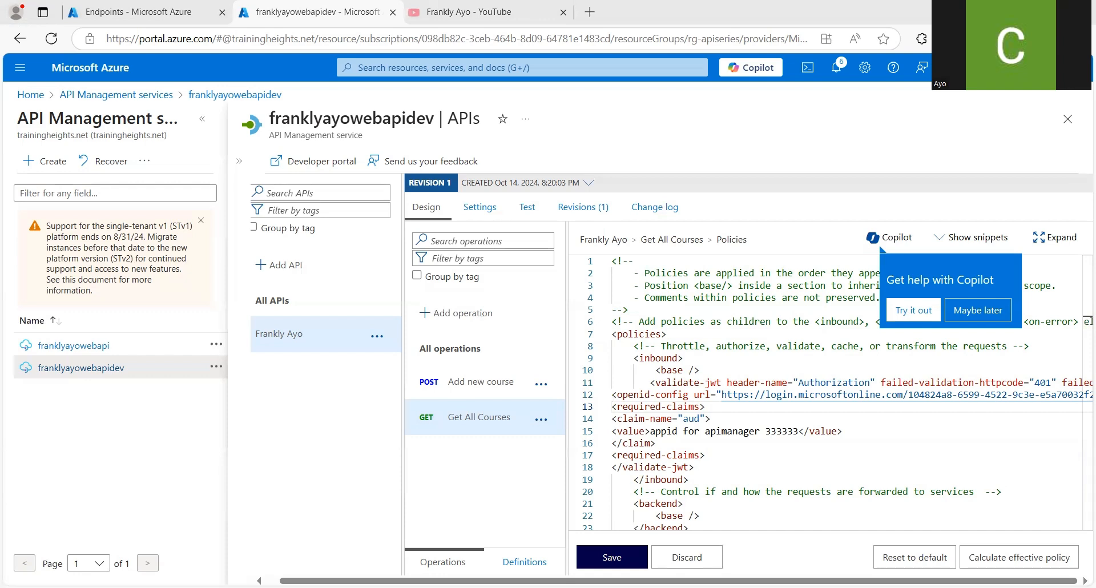
key("alt+Tab")
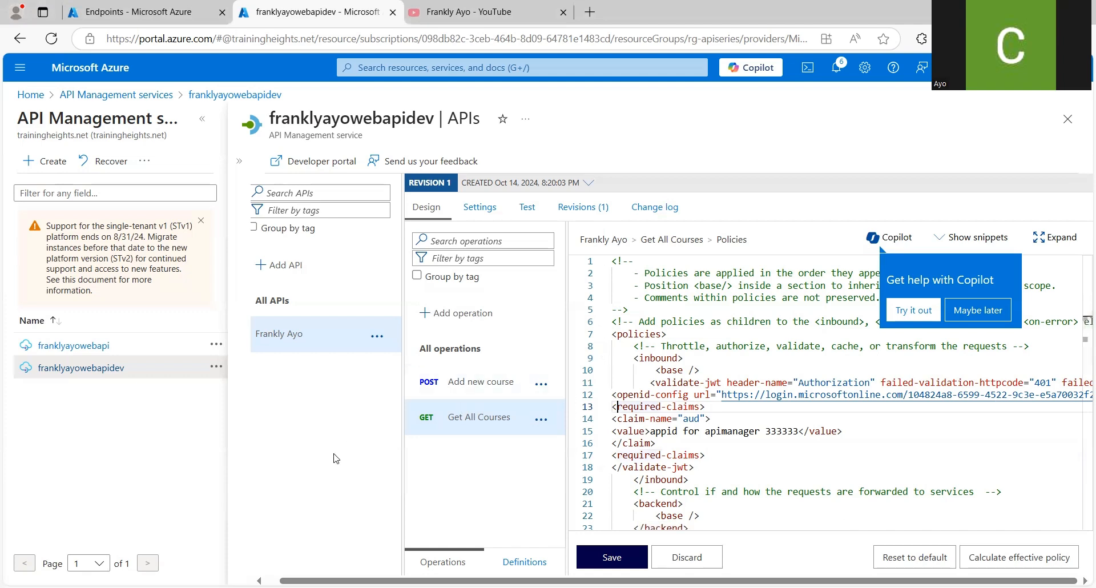
Examine the required-claims block of the policy, reading the aud claim name and the placeholder text in its value element.
key("Right")
key("Right")
key("Right")
key("Right")
key("Right")
key("Right")
key("Right")
key("Down")
key("Right")
key("Right")
key("Right")
key("Right")
key("Right")
key("Right")
key("Right")
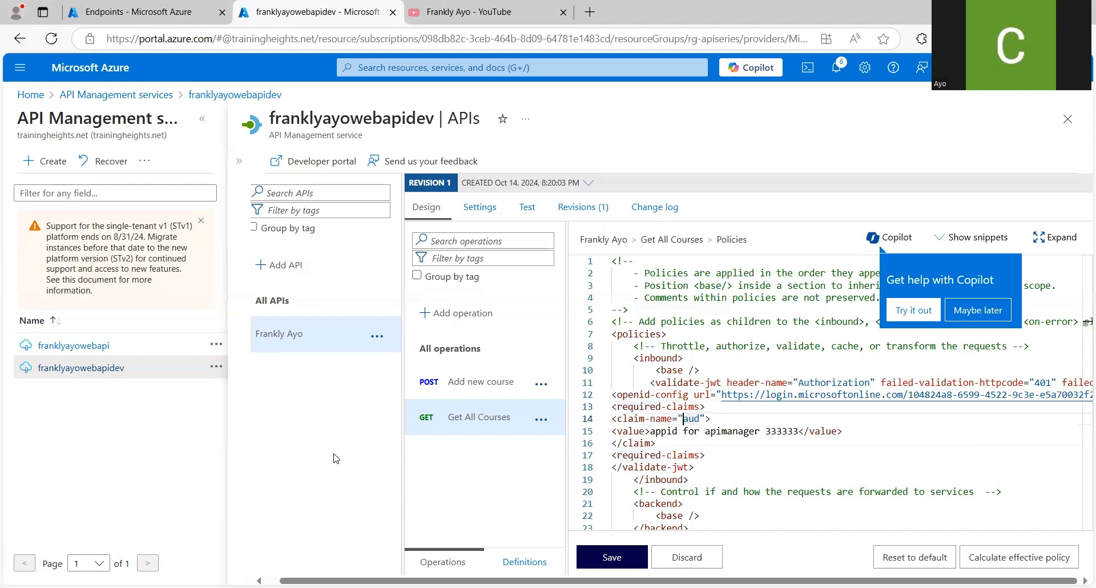
key("Right")
key("Right")
key("Right")
key("Right")
key("Right")
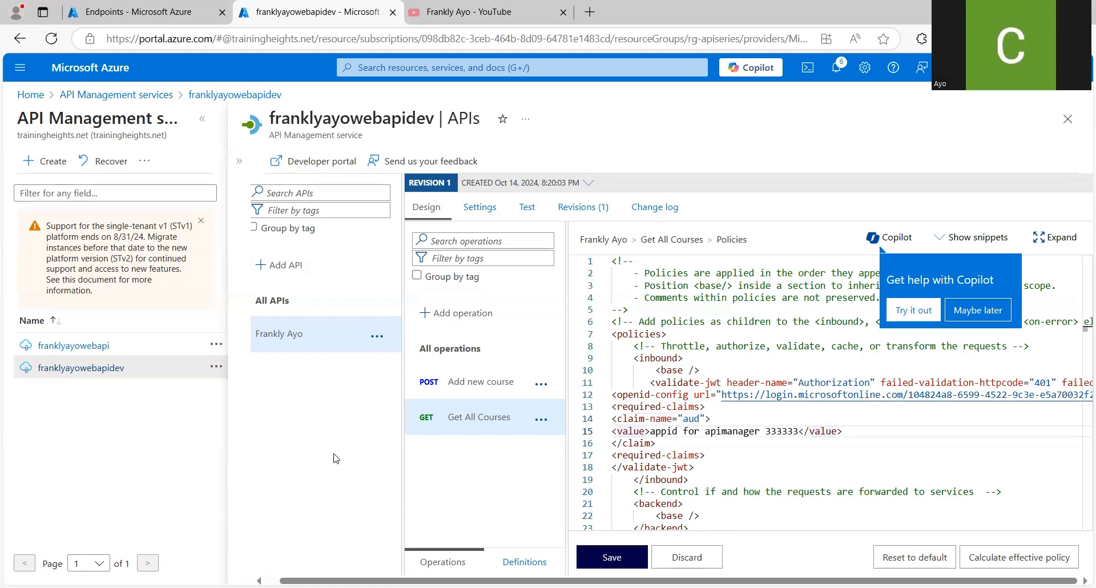
key("Right")
key("Right")
key("Right")
key("Right")
key("Right")
key("Right")
key("Right")
key("Right")
key("Right")
key("Right")
key("Right")
key("Right")
key("Right")
key("Right")
key("Right")
key("Right")
key("Right")
Close the endpoints list of the appmanager app registration and copy its Application (client) ID.
left_click(134, 13)
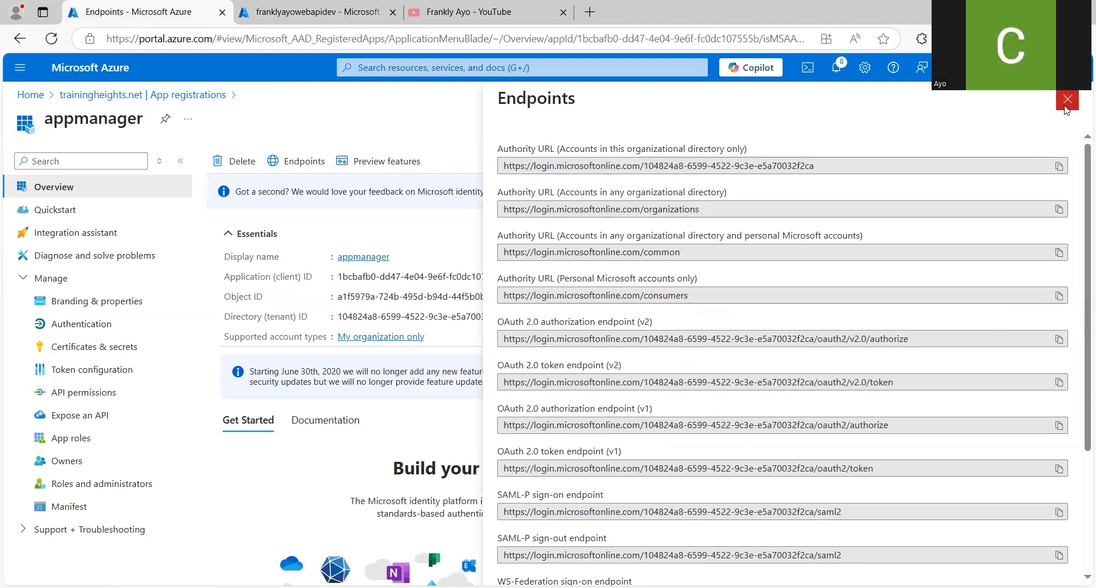
left_click(1067, 99)
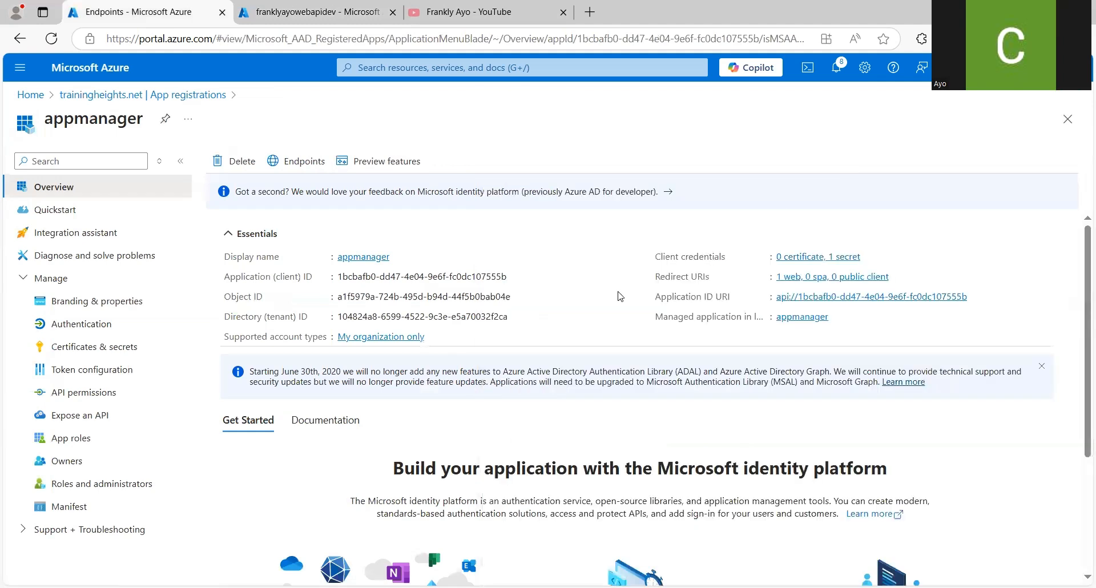
left_click(515, 278)
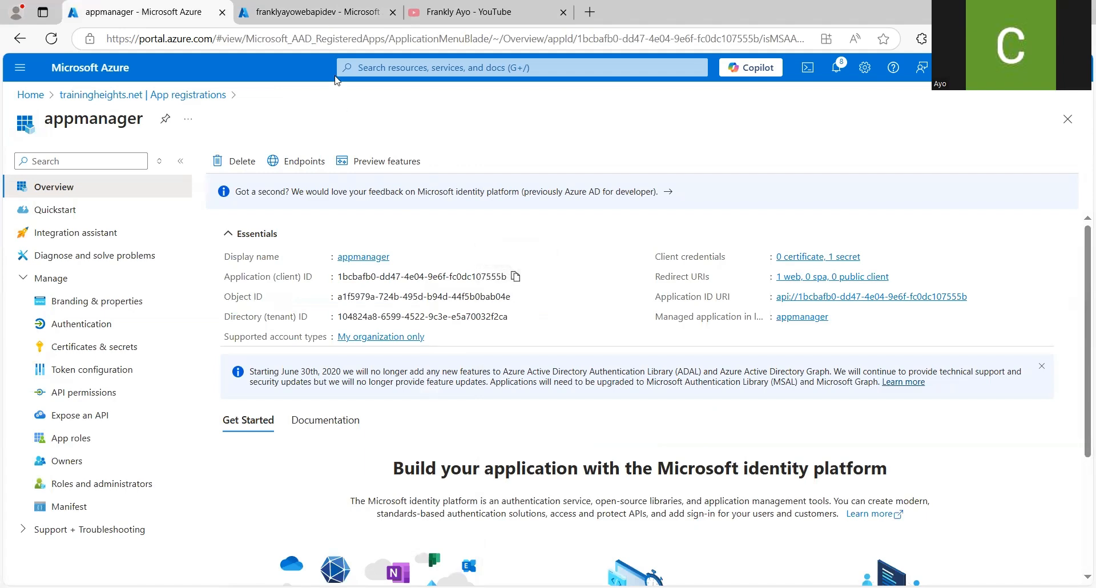
Replace the placeholder text in the aud claim's value element of the Get All Courses policy with the copied application ID.
left_click(328, 22)
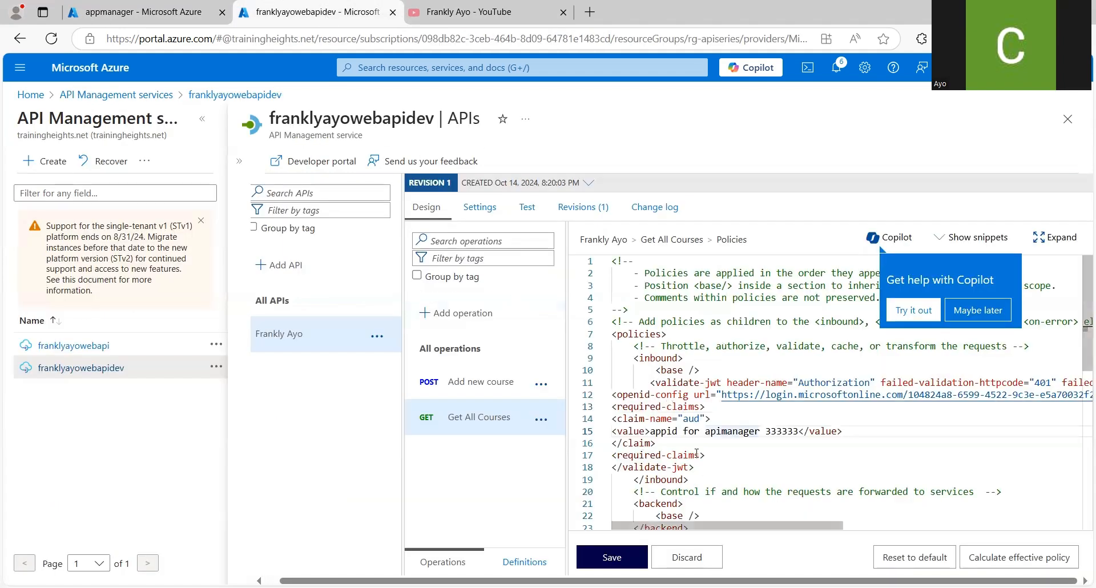
key("Right")
key("Right")
key("Right")
key("Right")
key("Right")
key("Right")
key("Right")
key("Right")
key("shift+Left")
key("shift+Left")
key("shift+Left")
key("shift+Left")
key("shift+Left")
key("shift+Left")
key("shift+Left")
key("shift+Left")
key("shift+Left")
key("shift+Left")
key("shift+Left")
key("shift+Left")
key("shift+Left")
key("shift+Left")
key("shift+Left")
key("shift+Left")
key("shift+Left")
key("shift+Left")
key("shift+Left")
key("shift+Left")
key("shift+Left")
key("shift+Left")
key("shift+Left")
key("shift+Left")
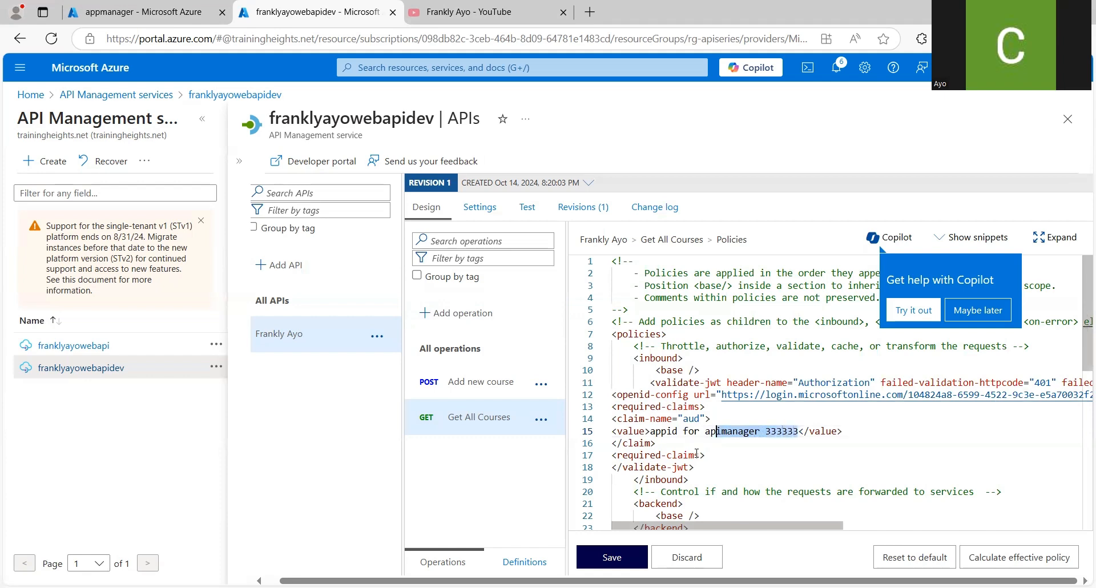
key("shift+Left")
key("shift+Left")
key("shift+Left")
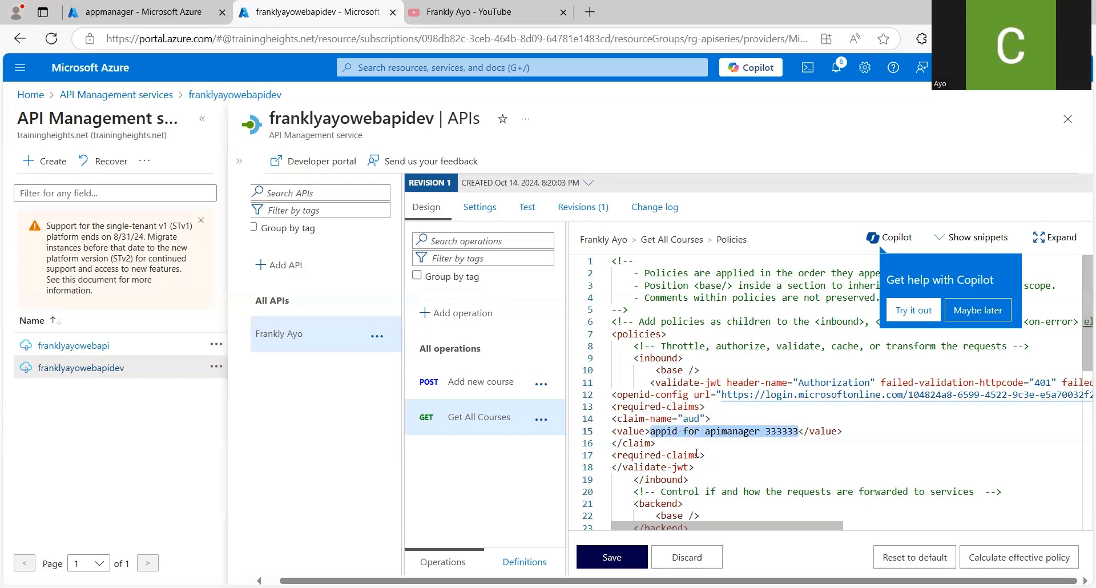
key("ctrl+v")
Review the inbound section of the policy line by line, including the claim, required-claims and validate-jwt tags.
key("Down")
key("Down")
key("Down")
key("Down")
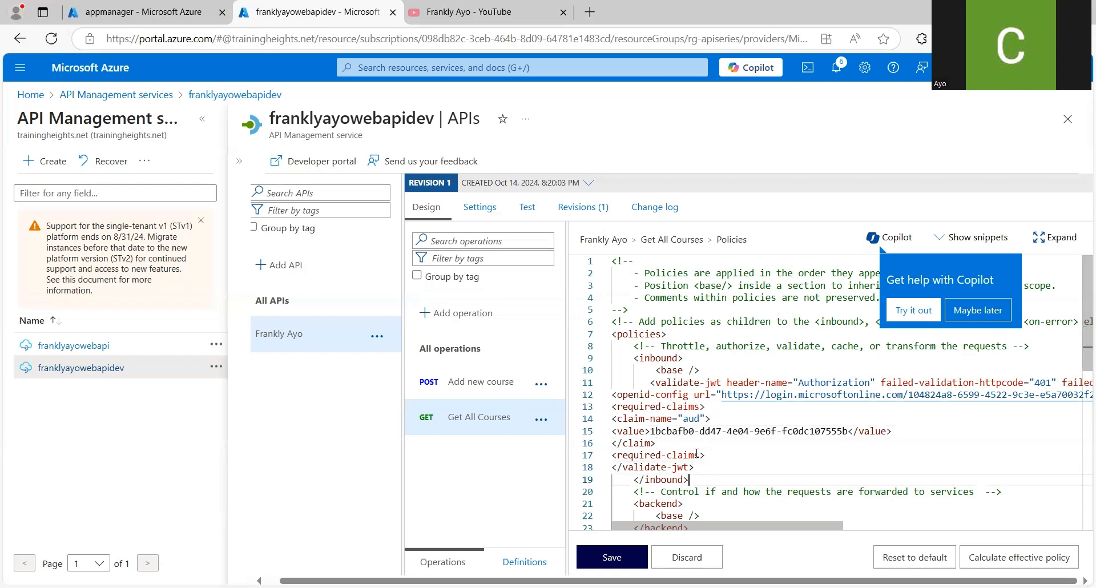
key("Up")
key("Up")
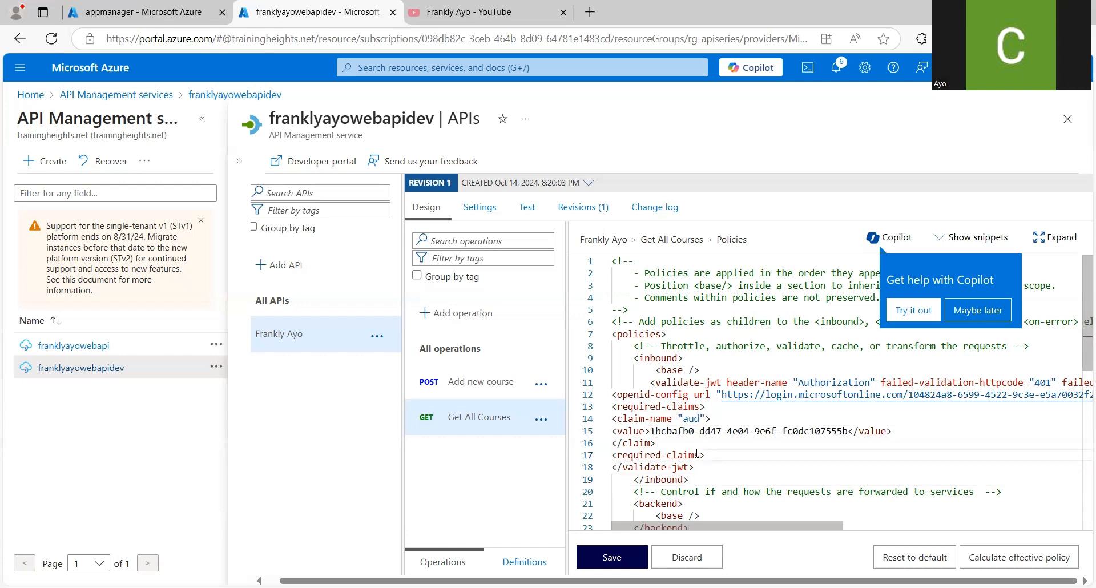
key("Down")
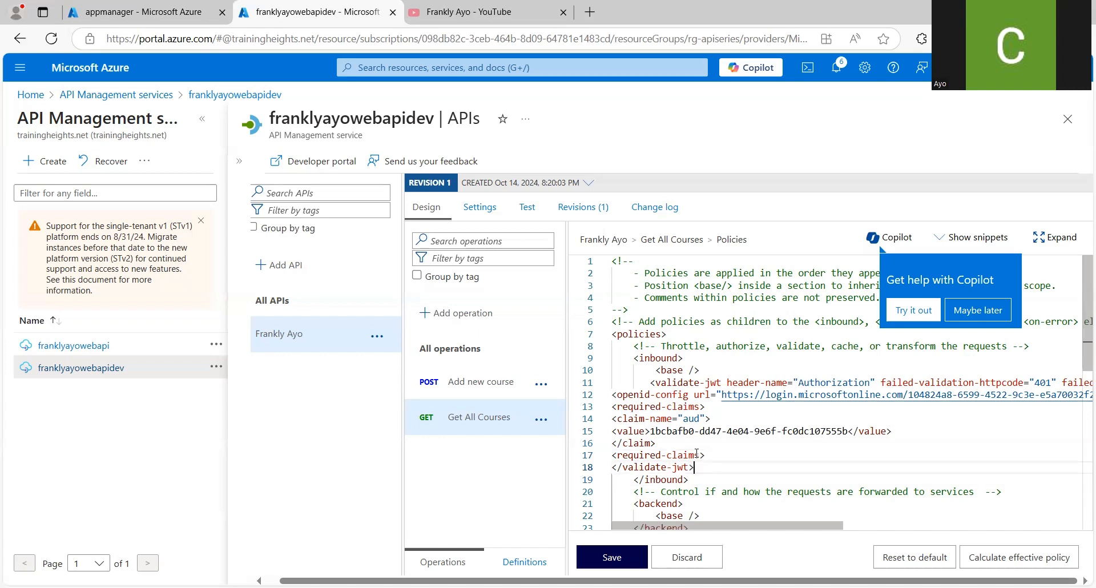
key("Down")
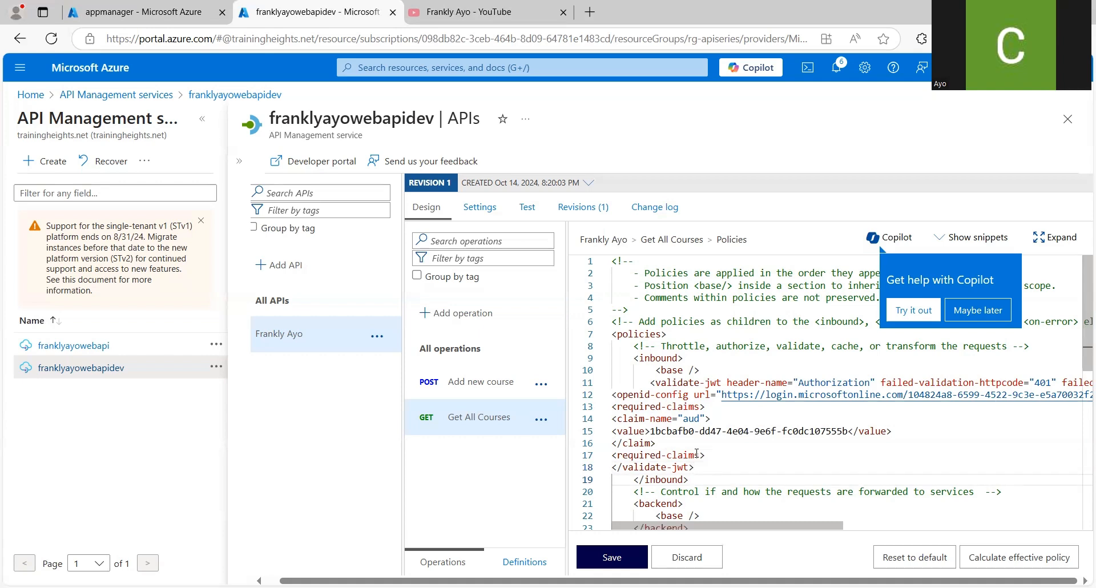
key("Up")
key("Up")
key("Up")
key("Up")
key("Up")
key("Up")
key("Up")
key("Up")
key("Up")
key("Up")
key("Up")
key("Up")
key("Up")
key("Up")
key("Up")
key("Up")
key("Up")
key("Up")
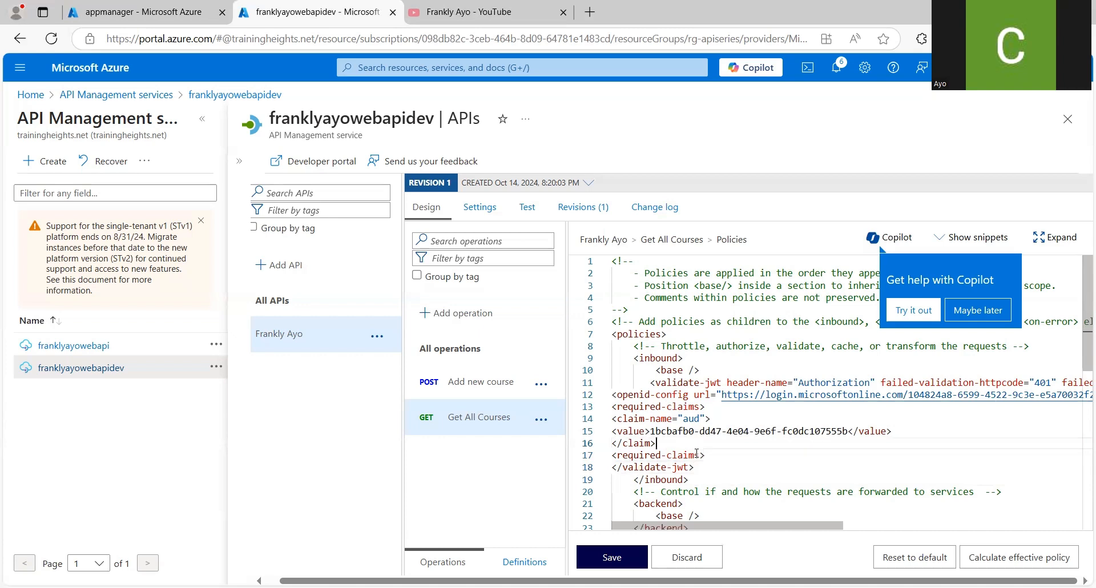
key("Down")
key("Down")
key("Down")
key("Down")
key("Down")
key("Down")
key("Down")
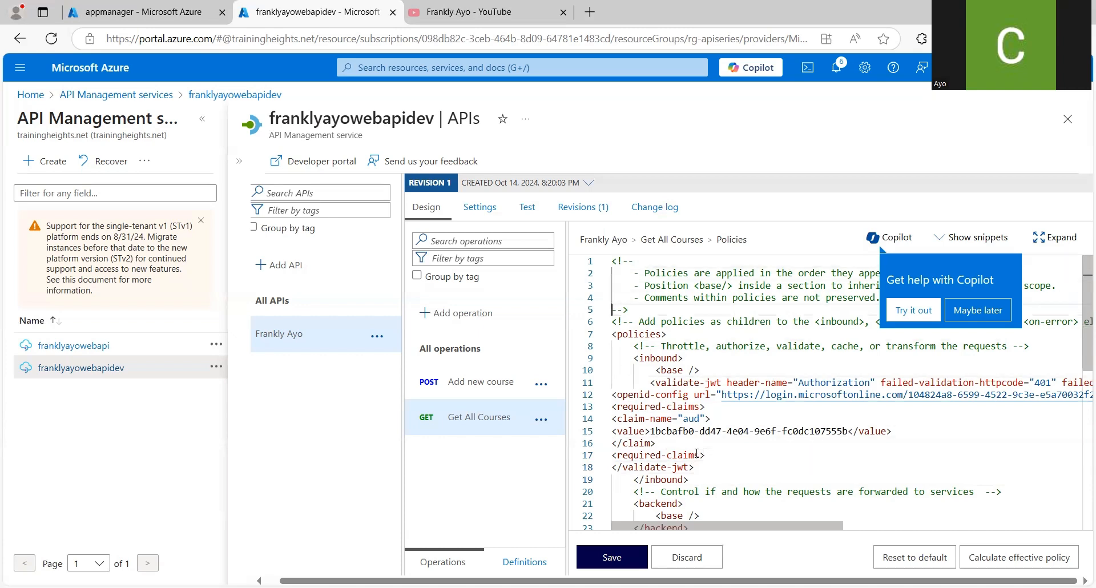
key("Down")
key("Down")
key("Down")
key("Down")
key("Down")
key("Down")
key("Down")
key("Down")
key("Down")
key("Down")
key("Down")
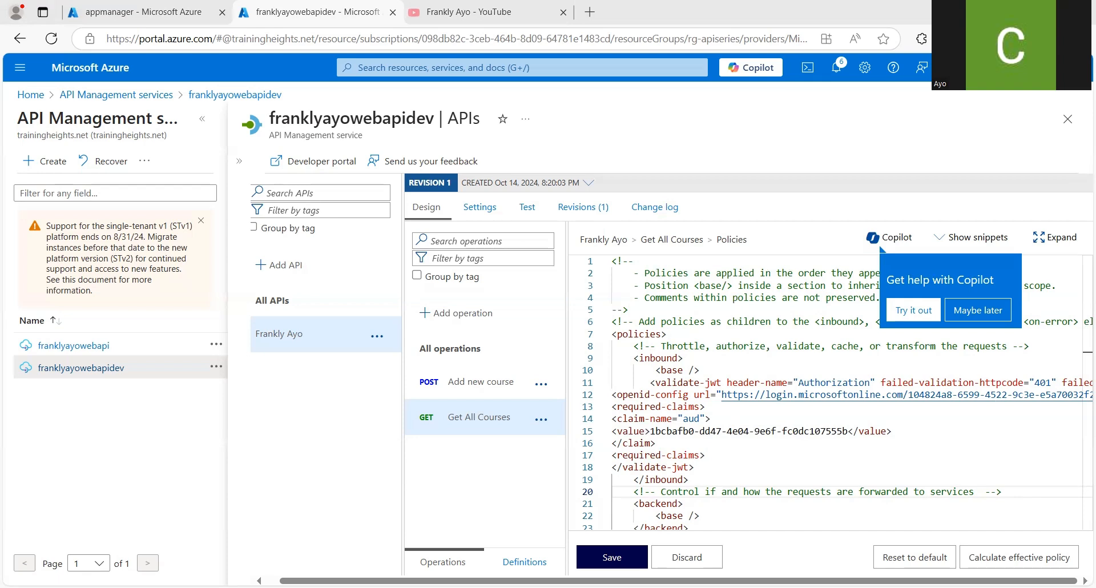
Check the remaining backend, outbound and on-error sections of the Get All Courses policy.
key("Down")
key("Down")
key("Down")
key("Down")
key("Down")
key("Down")
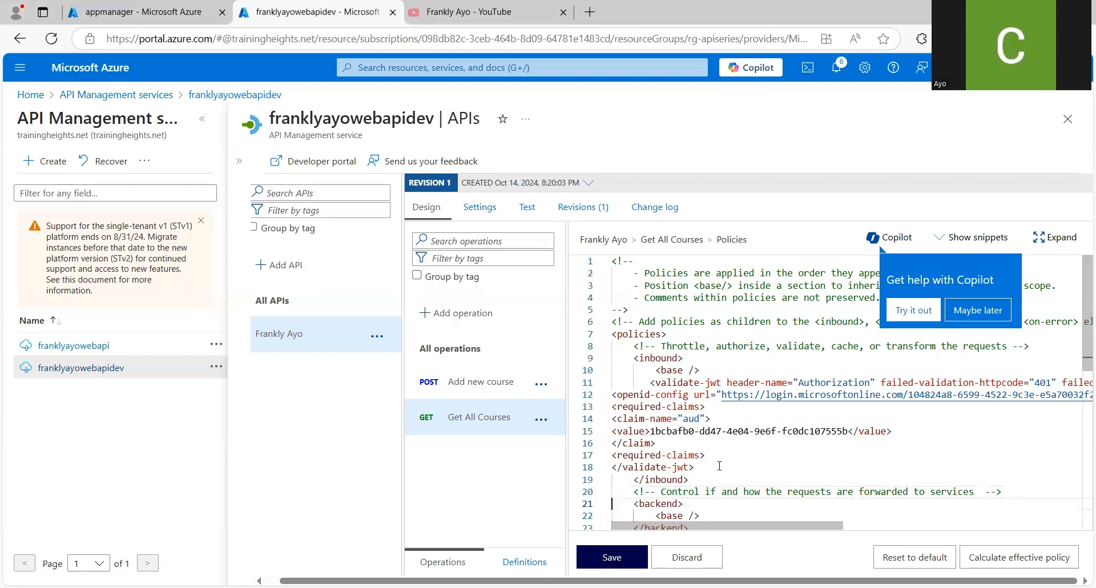
key("Down")
key("Down")
key("Down")
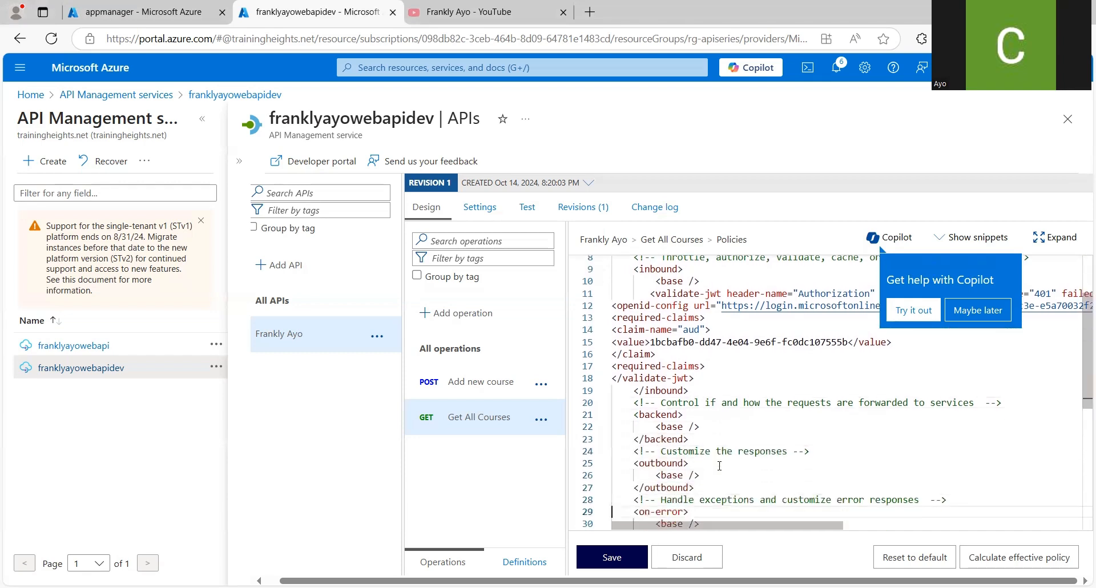
key("Up")
key("Up")
key("Up")
key("Up")
key("Up")
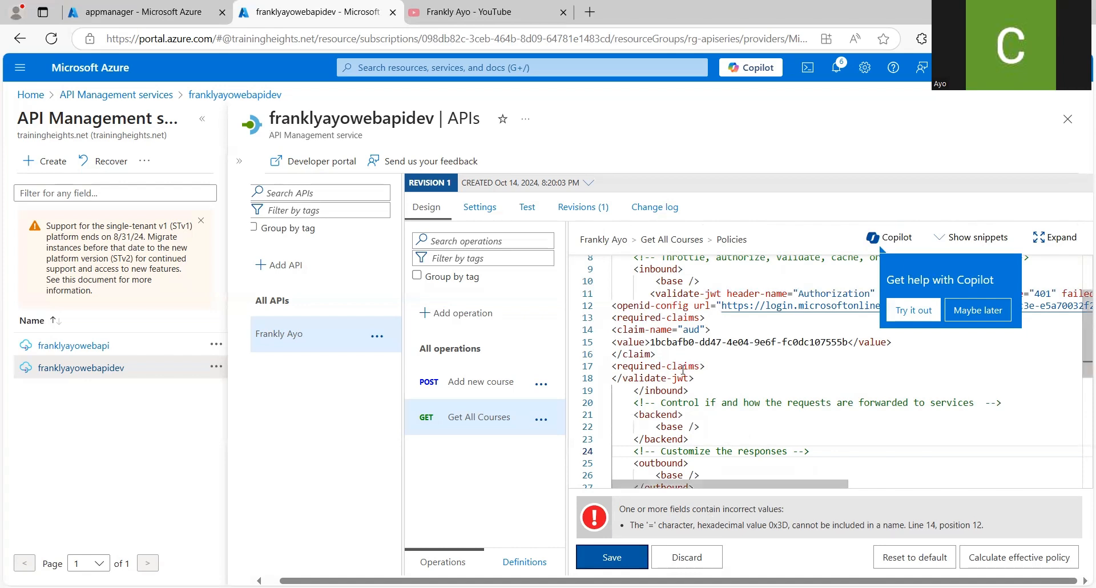
Correct the aud claim's opening tag on line 14 to <claim name="aud"> and try to save the policy.
left_click(710, 329)
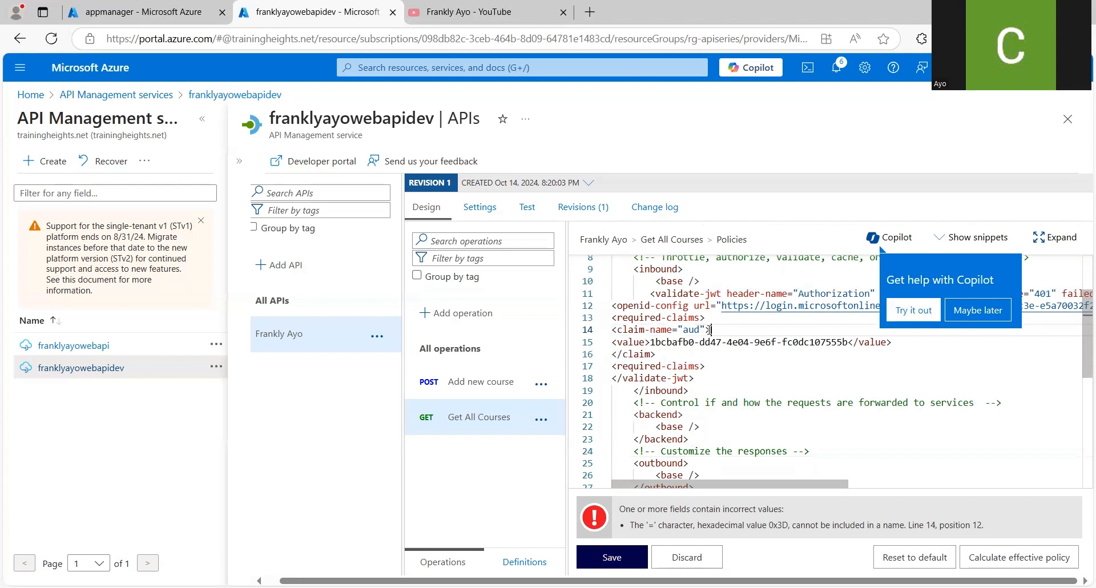
key("Right")
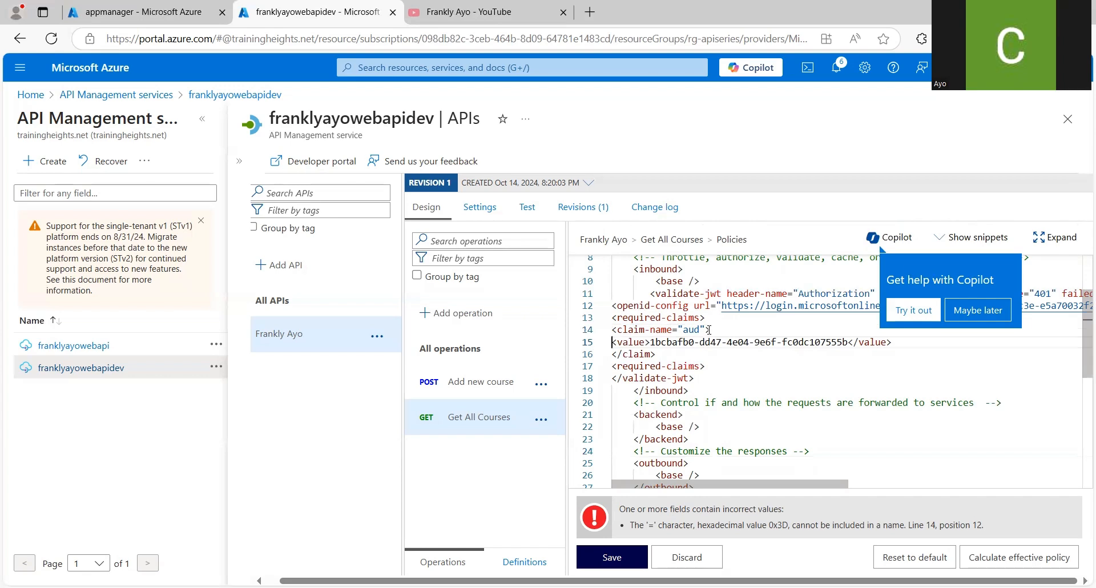
key("Up")
key("Right")
key("Right")
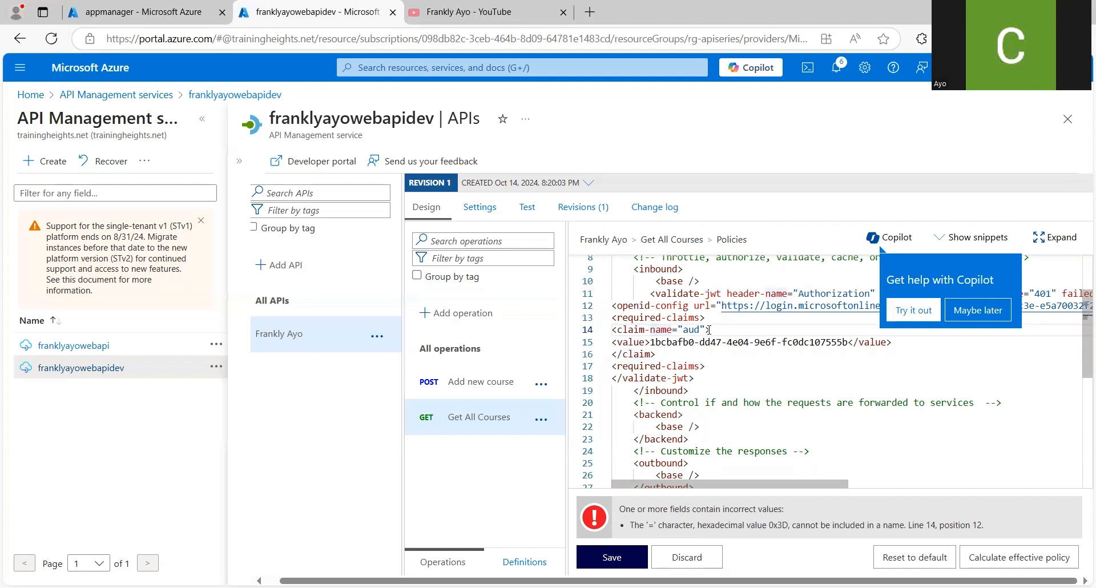
key("BackSpace")
key("Down")
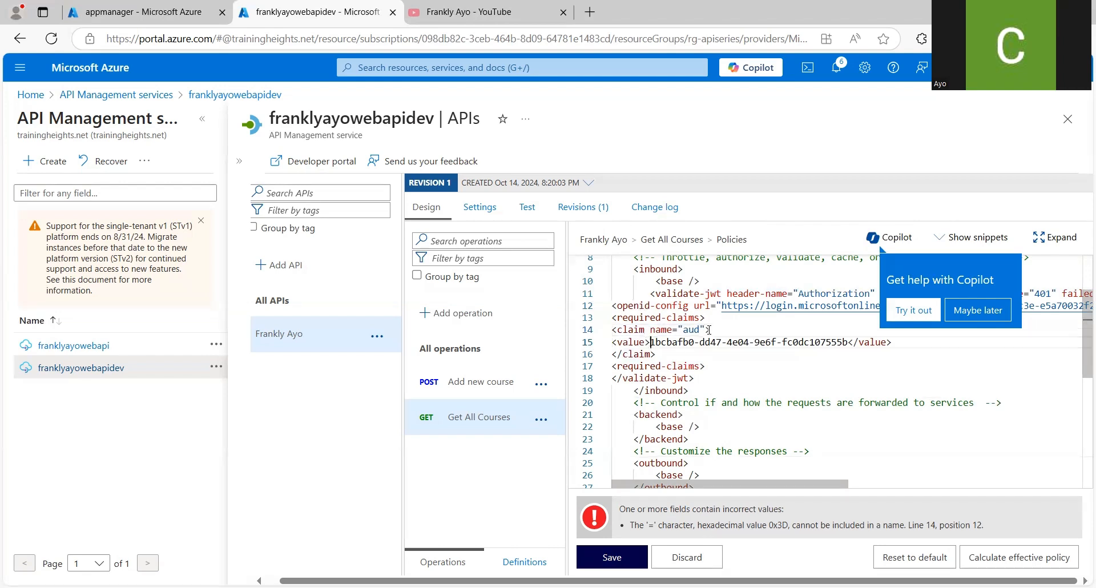
key("Down")
key("Down")
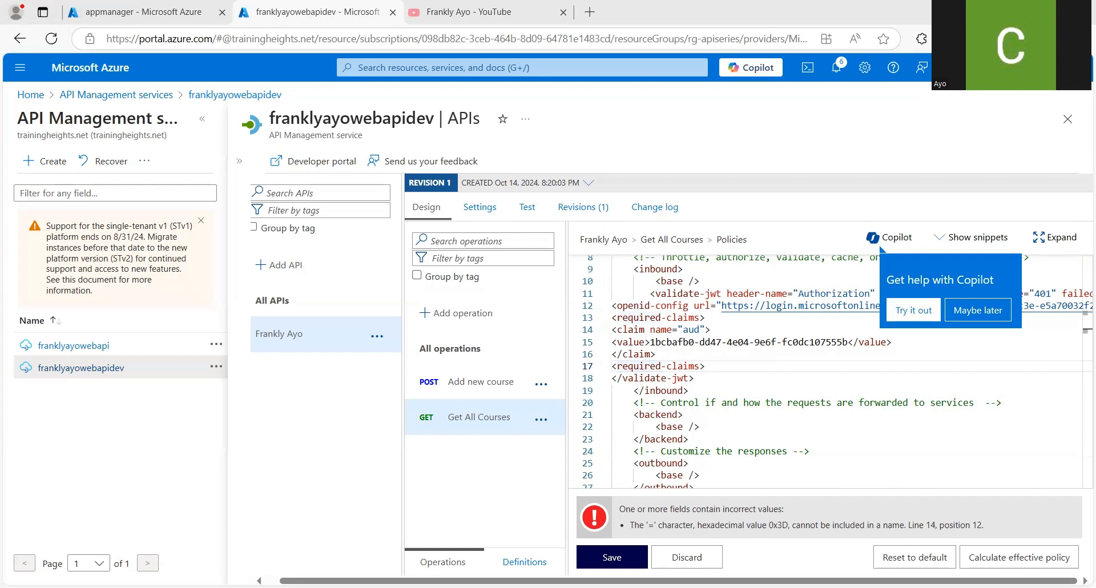
left_click(612, 557)
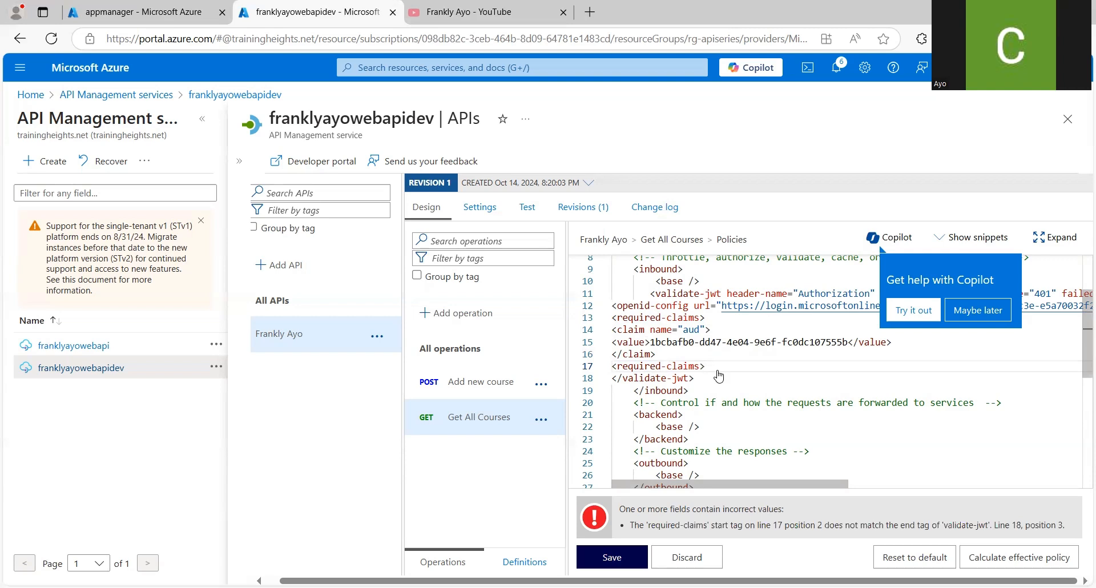
Correct the closing tag on line 17 of the policy to </required-claims>, try to save the policy and dismiss the Copilot tip.
key("Left")
key("Left")
key("Left")
key("Left")
key("Left")
key("Left")
key("Left")
key("Left")
key("Left")
key("Left")
key("Left")
key("Left")
key("Left")
key("Left")
type("/")
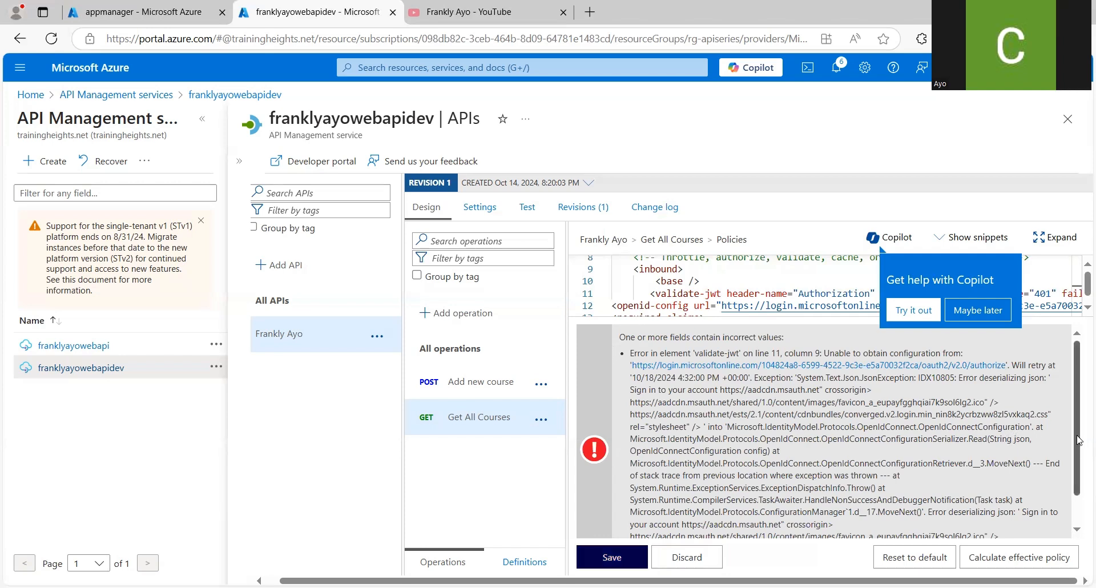
left_click(993, 321)
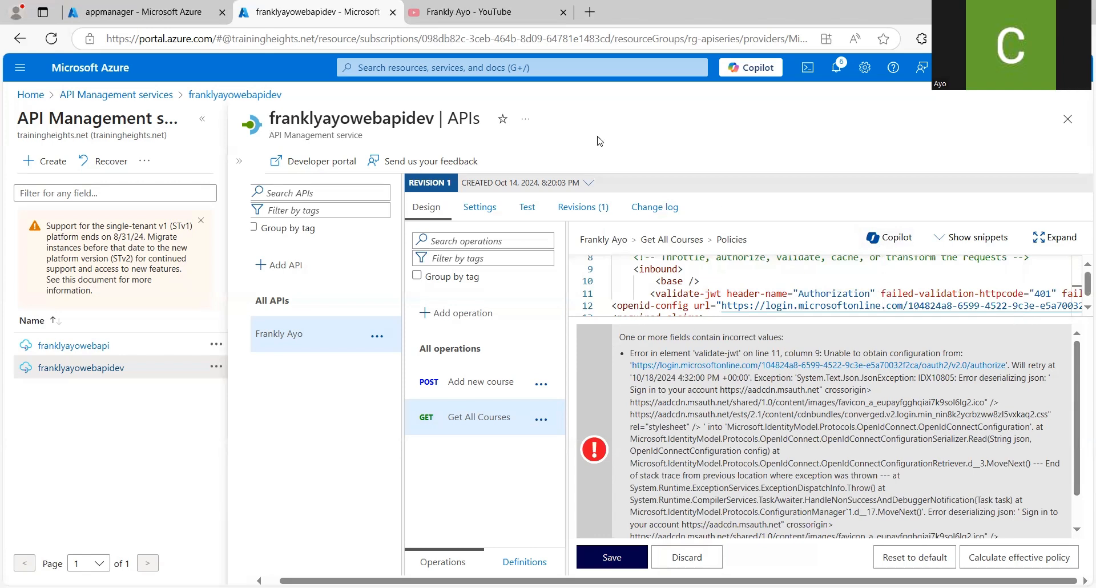
Open the list of endpoints for the appmanager app registration.
left_click(145, 17)
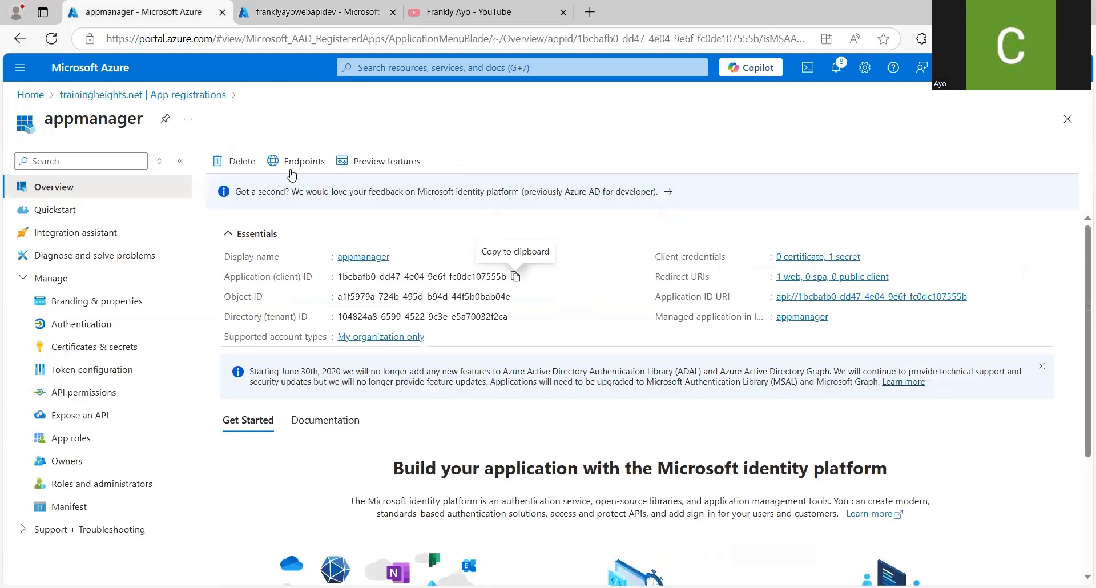
left_click(303, 166)
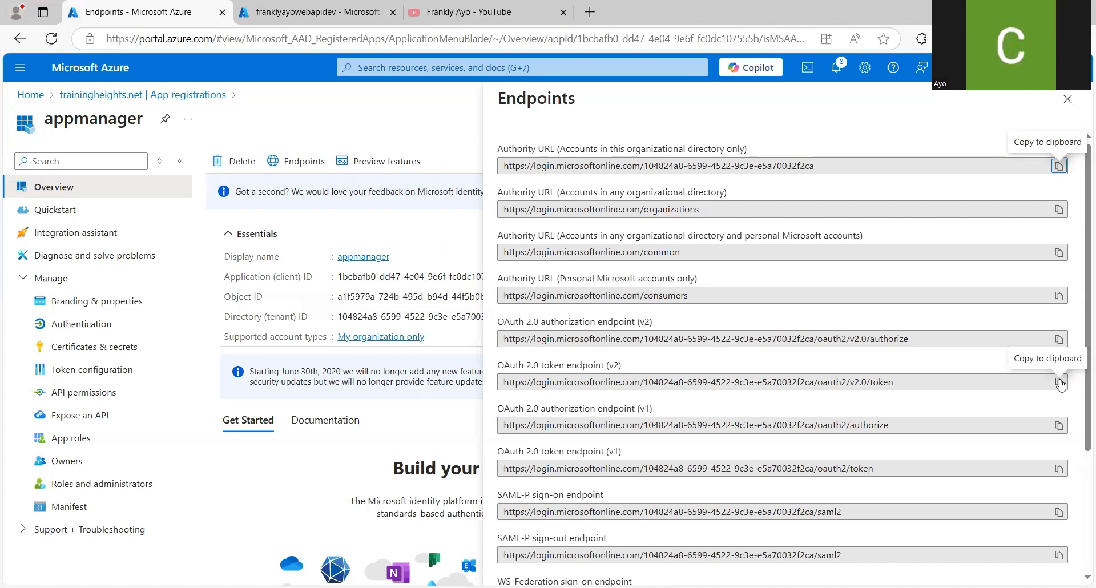
left_click(1060, 383)
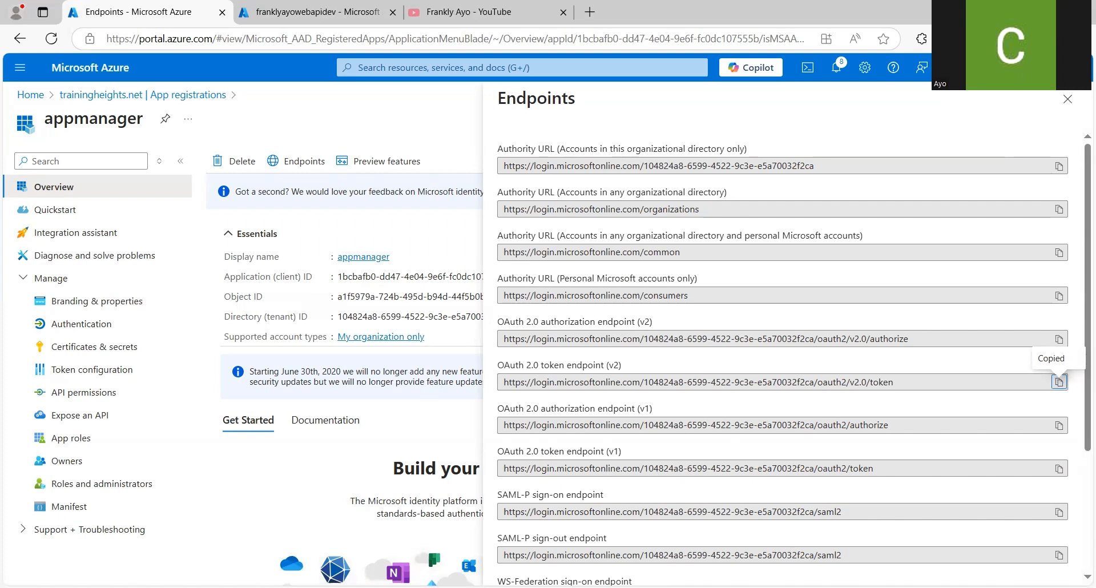
key("ctrl+Tab")
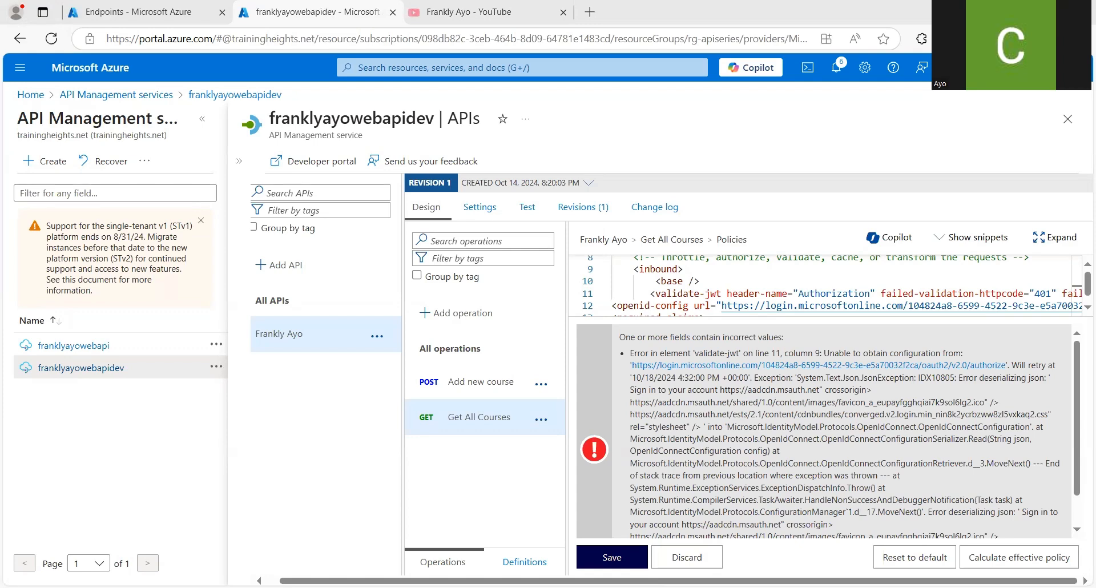
left_click(169, 8)
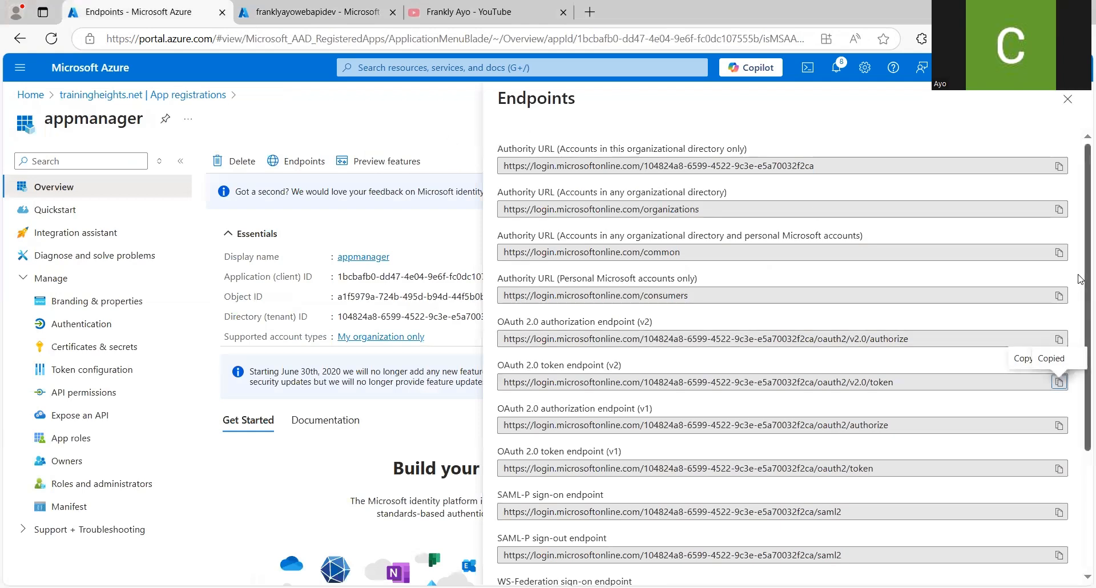
Copy the OpenID Connect metadata document URL from the appmanager endpoints.
left_click_drag(1079, 262, 1079, 380)
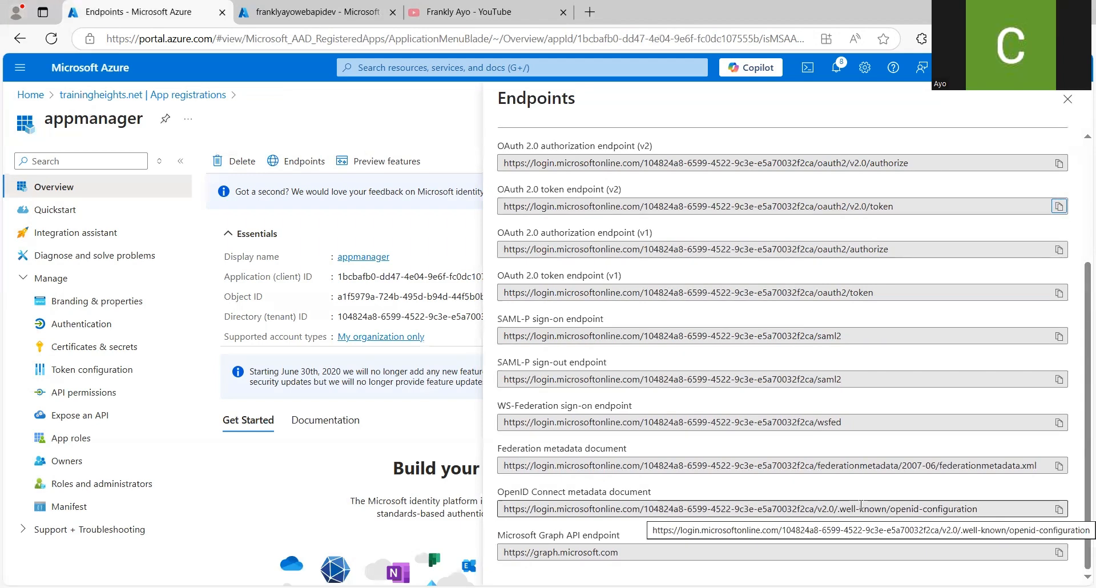
left_click(1059, 509)
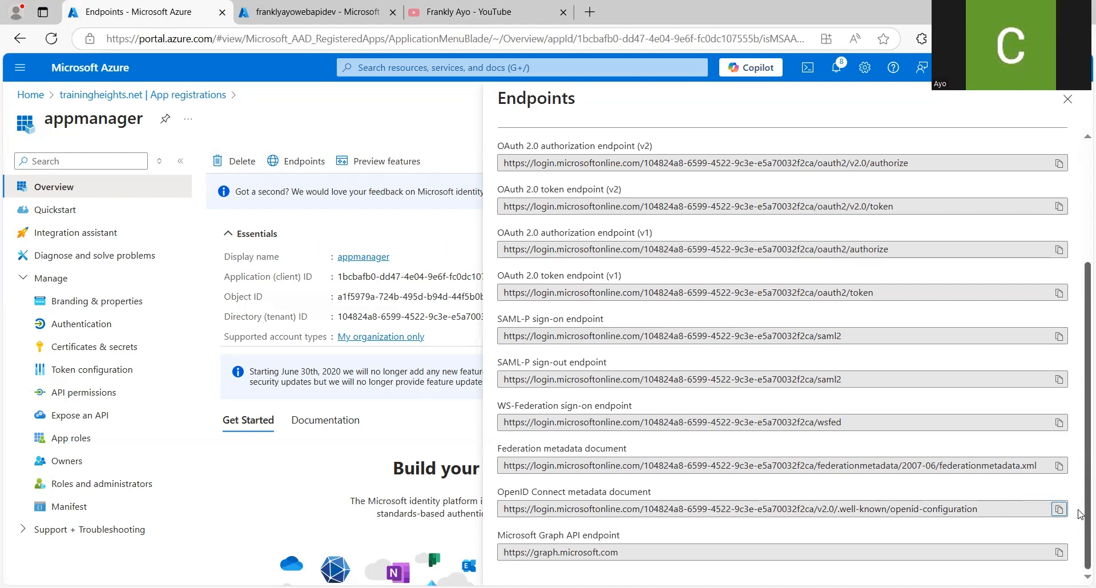
left_click_drag(1078, 510, 1078, 536)
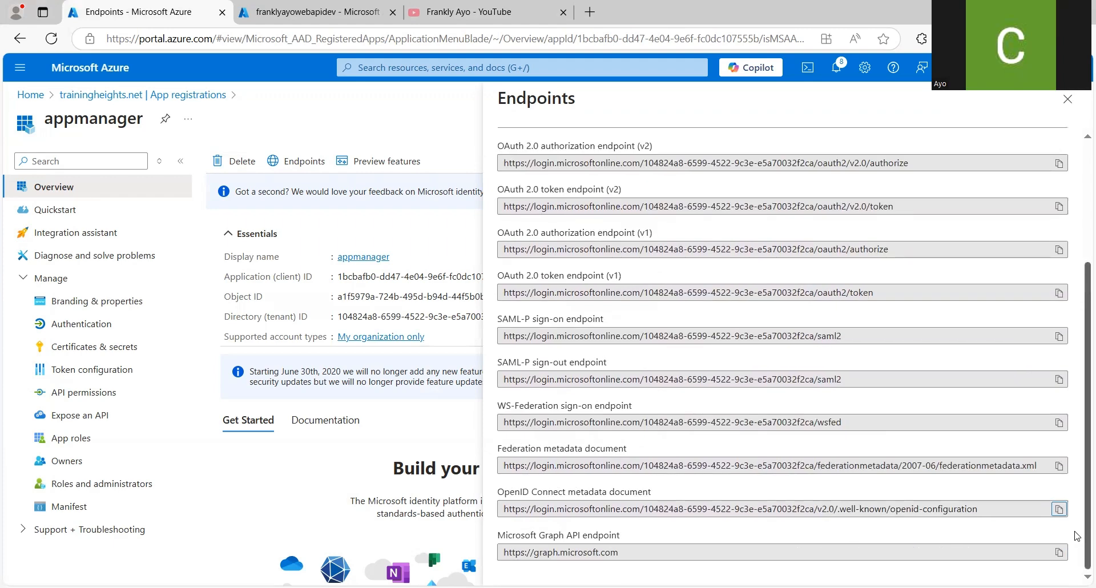
Replace the openid-config URL on line 12 of the Get All Courses policy with the copied metadata document URL and save the policy.
left_click(347, 13)
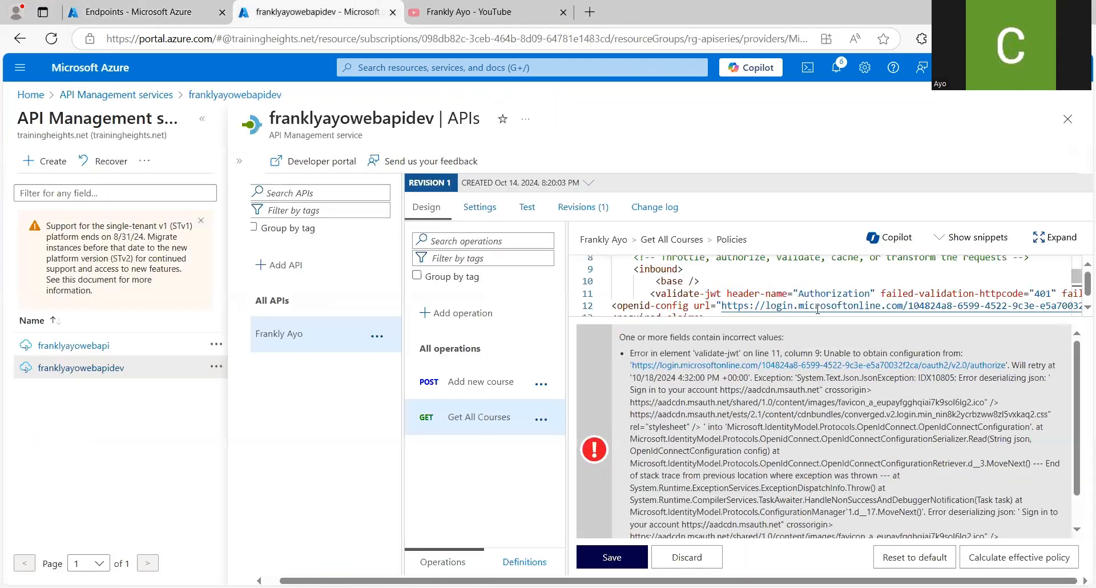
left_click(723, 306)
key("shift+Right")
key("shift+Right")
key("shift+Right")
key("shift+Right")
key("shift+Right")
key("shift+Right")
key("shift+Right")
key("shift+Right")
key("shift+Right")
key("shift+Right")
key("shift+Right")
key("shift+Right")
key("shift+Right")
key("shift+Right")
key("shift+Right")
key("shift+Right")
key("shift+Right")
key("shift+Right")
key("shift+Right")
key("shift+Right")
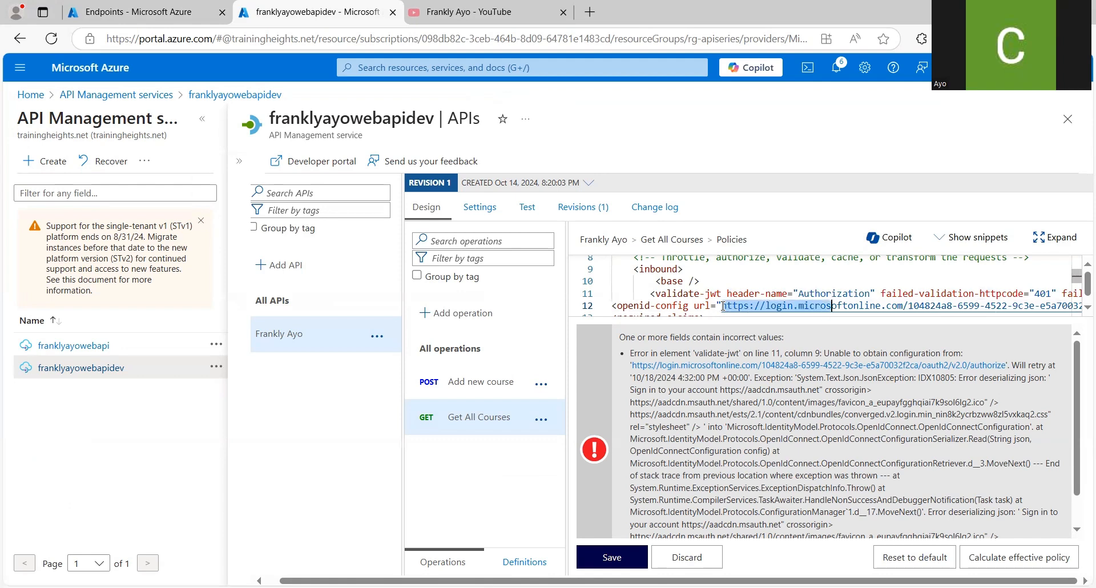
key("shift+Right")
key("shift+Right")
key("shift+Right")
key("shift+Right")
key("shift+Right")
key("shift+Right")
key("shift+Right")
key("shift+Right")
key("shift+Right")
key("shift+Right")
key("shift+Right")
key("shift+Right")
key("shift+Right")
key("shift+Right")
key("shift+Right")
key("shift+Right")
key("shift+Right")
key("shift+Right")
key("shift+Right")
key("shift+Right")
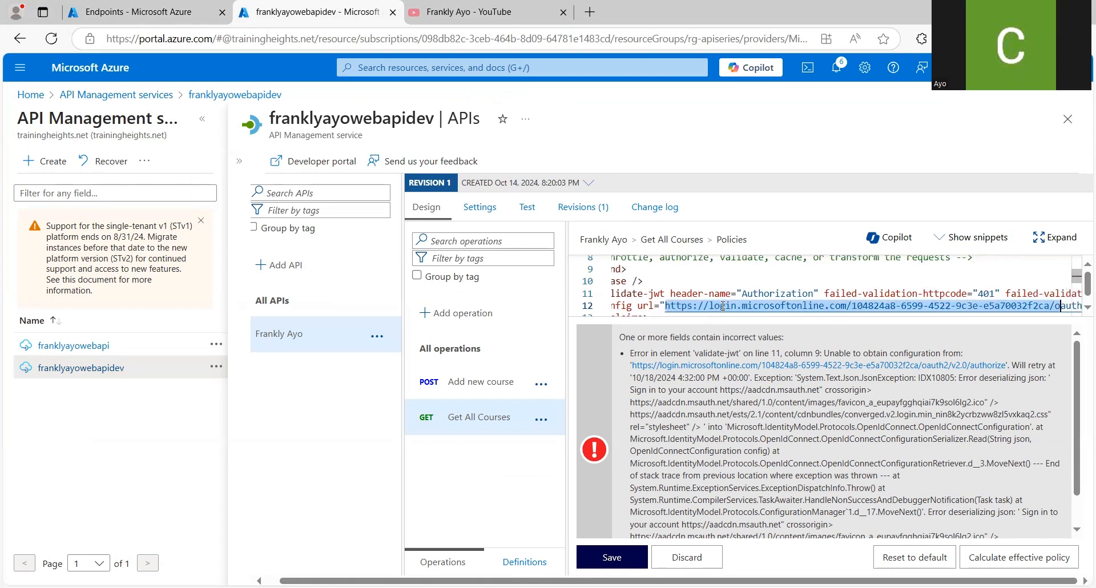
key("shift+Right")
key("shift+Right")
key("shift+Right")
key("shift+Right")
key("shift+Right")
key("shift+Right")
key("shift+Right")
key("shift+Right")
key("shift+Right")
key("shift+Right")
key("shift+Right")
key("shift+Right")
key("shift+Right")
key("shift+Right")
key("shift+Right")
key("shift+Right")
key("shift+Right")
key("shift+Right")
key("shift+Right")
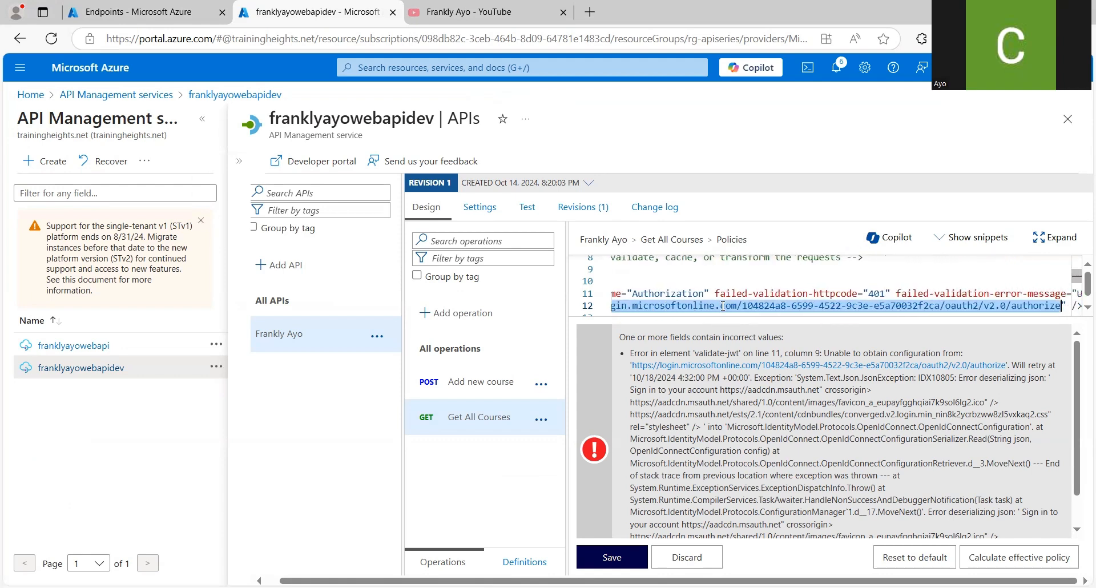
key("BackSpace")
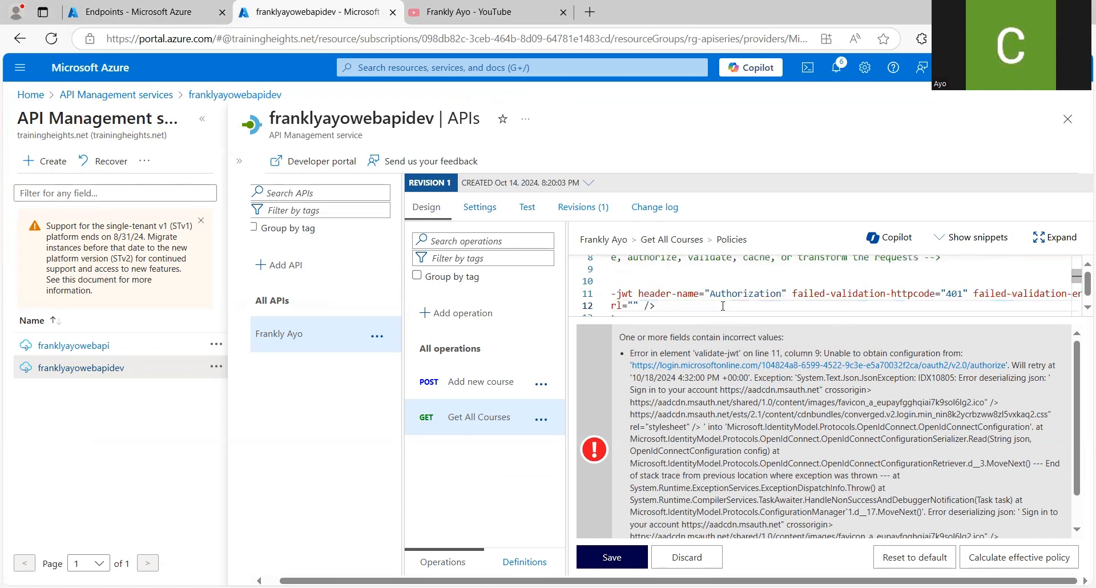
key("ctrl+v")
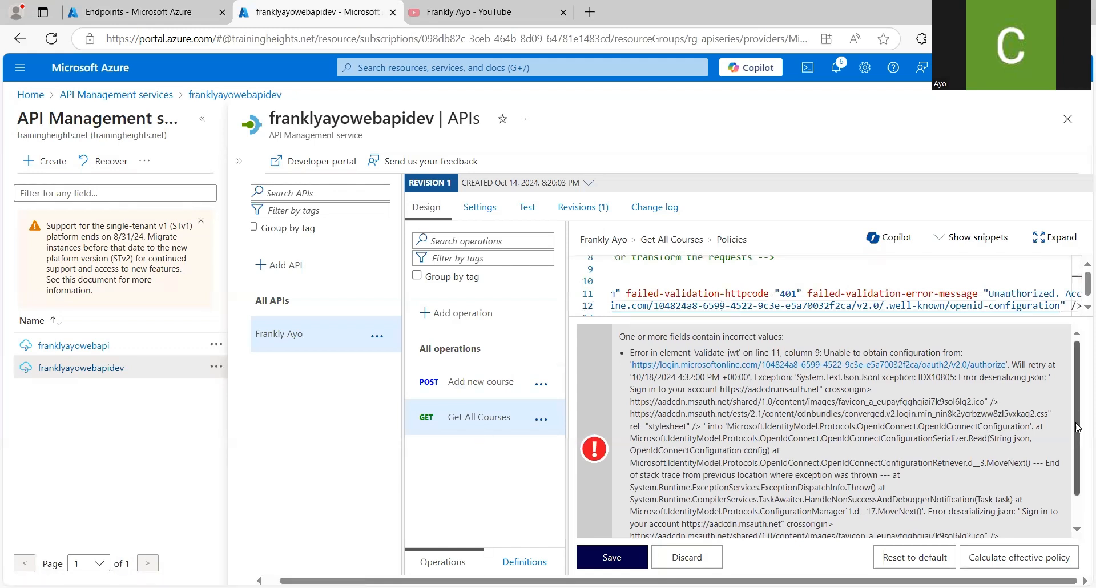
scroll(791, 520, "down", 1)
key("shift+Tab")
key("Return")
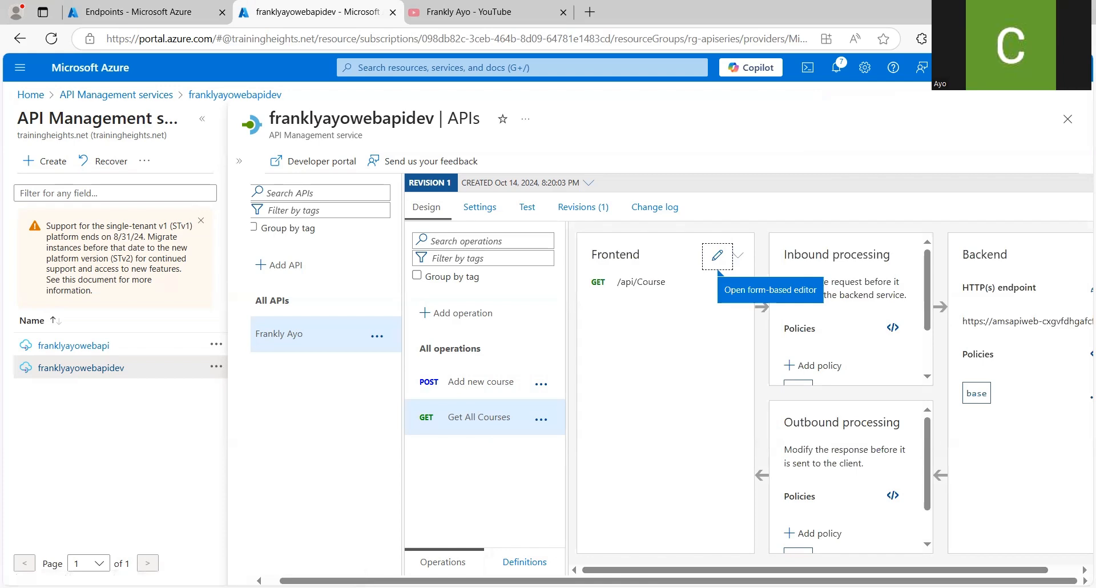
Open the manifest of the appmanager app registration and go to the lines around its api section.
key("alt+Tab")
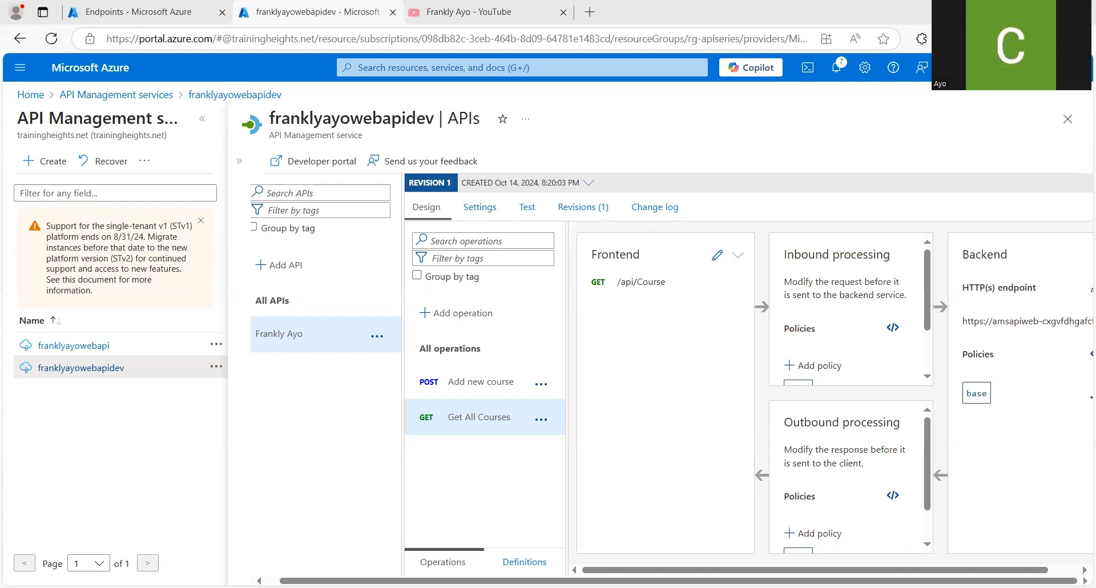
left_click(140, 11)
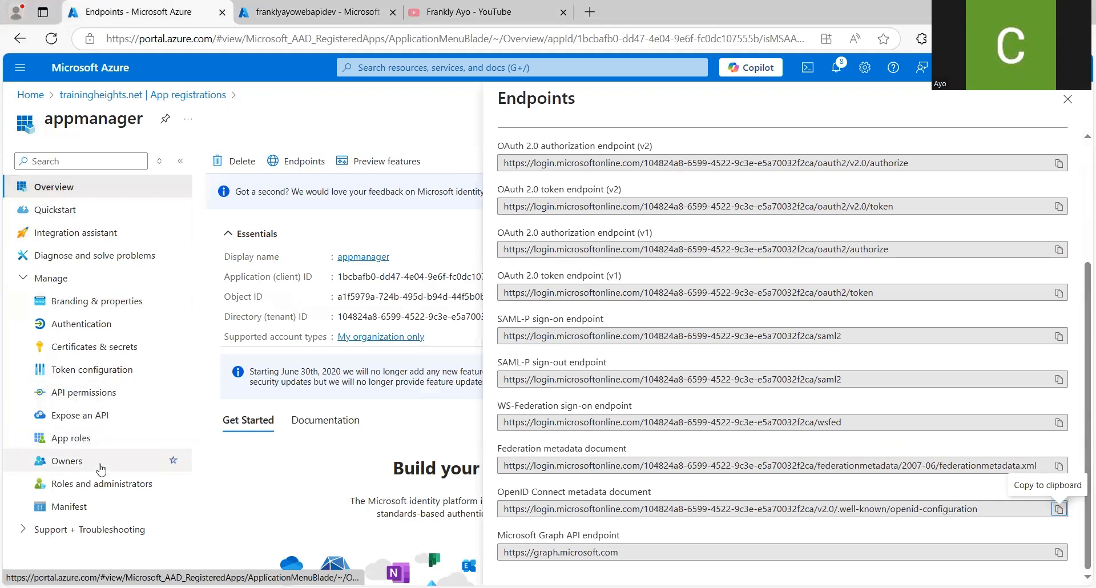
left_click(77, 511)
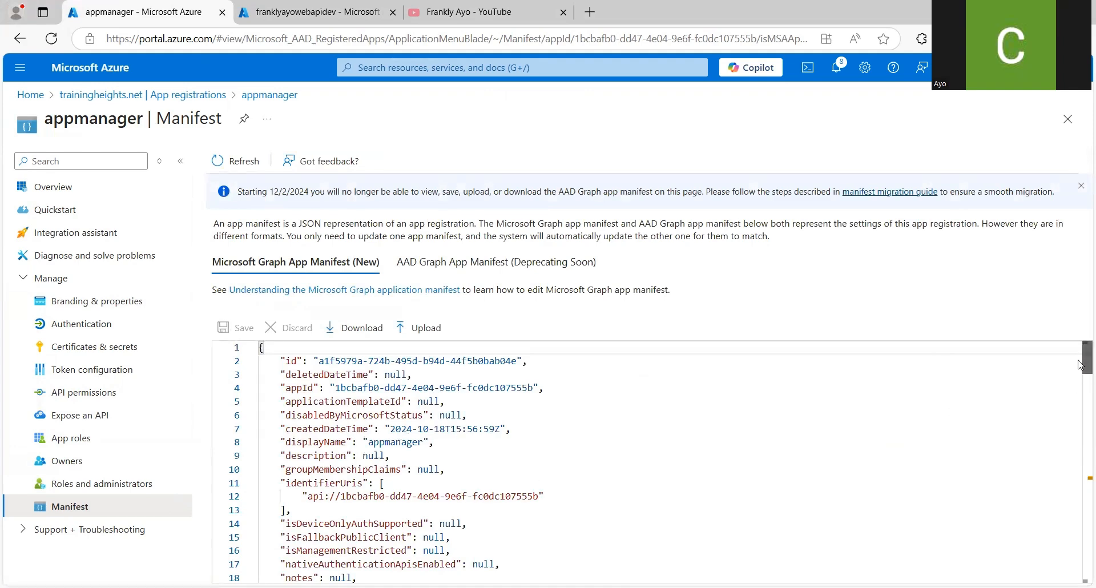
left_click_drag(1080, 365, 1080, 396)
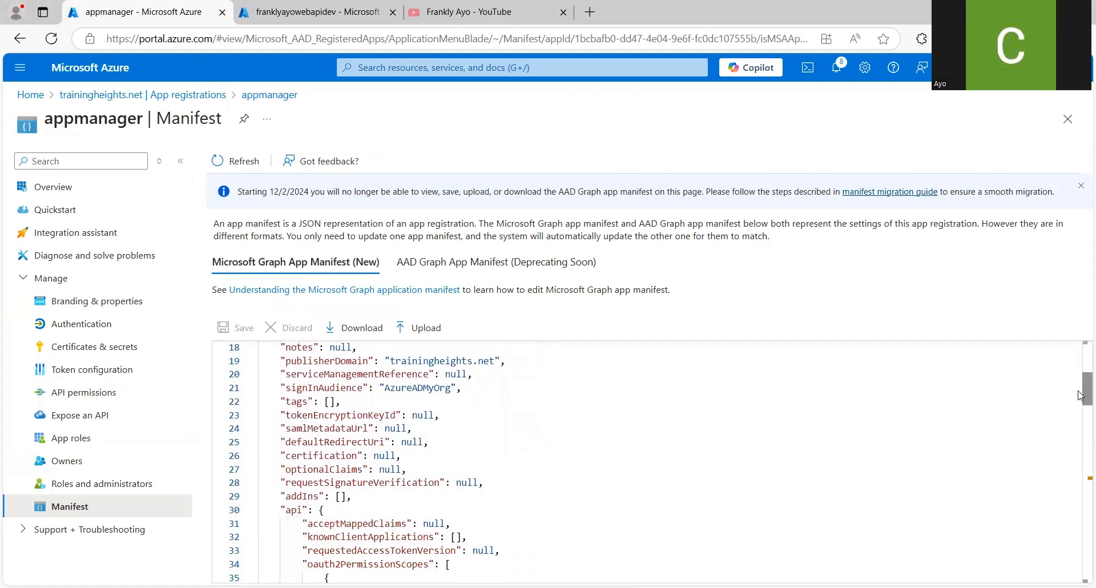
Search the manifest for "acce" and "token" to locate the requestedAccessTokenVersion property.
key("ctrl+f")
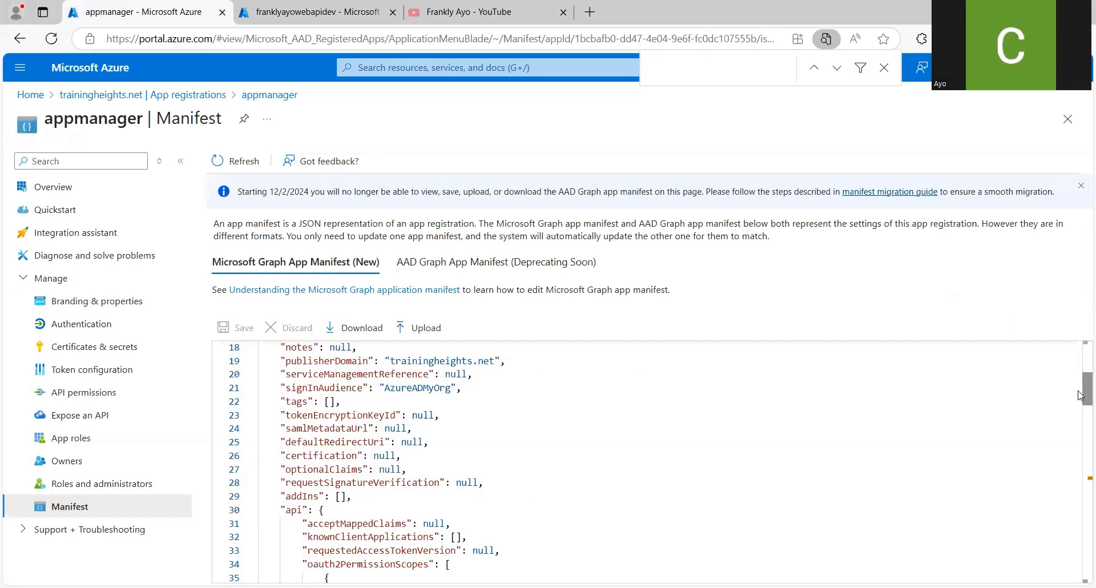
type("acce")
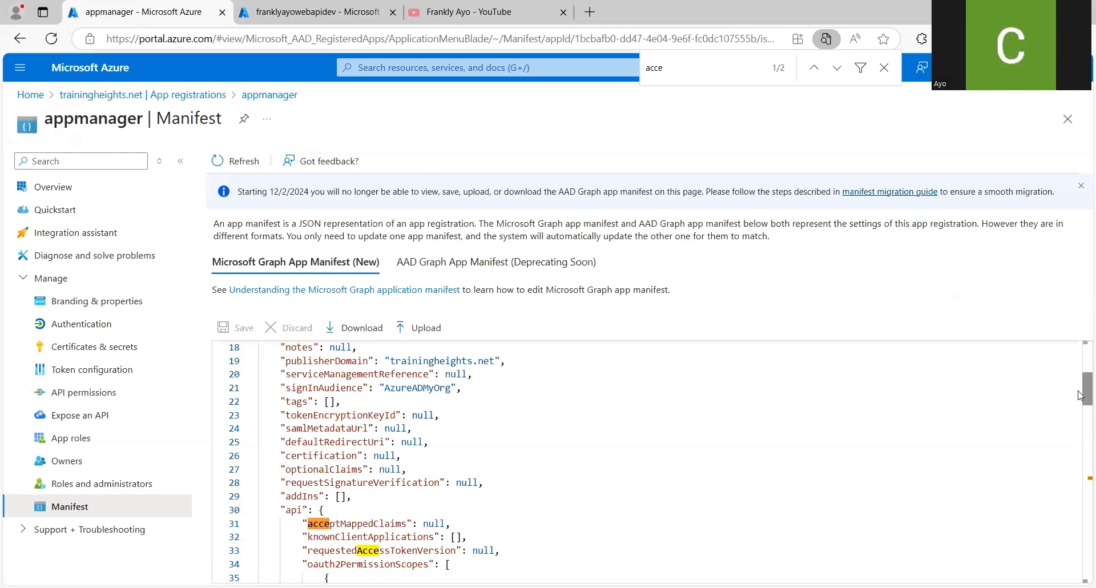
type("p")
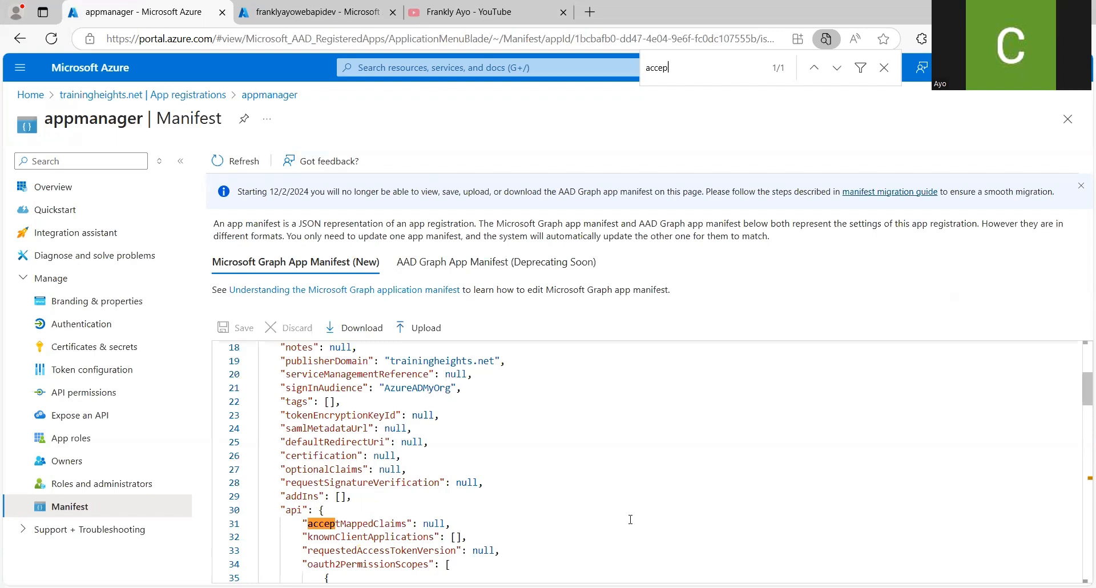
key("BackSpace")
left_click_drag(1080, 390, 1081, 400)
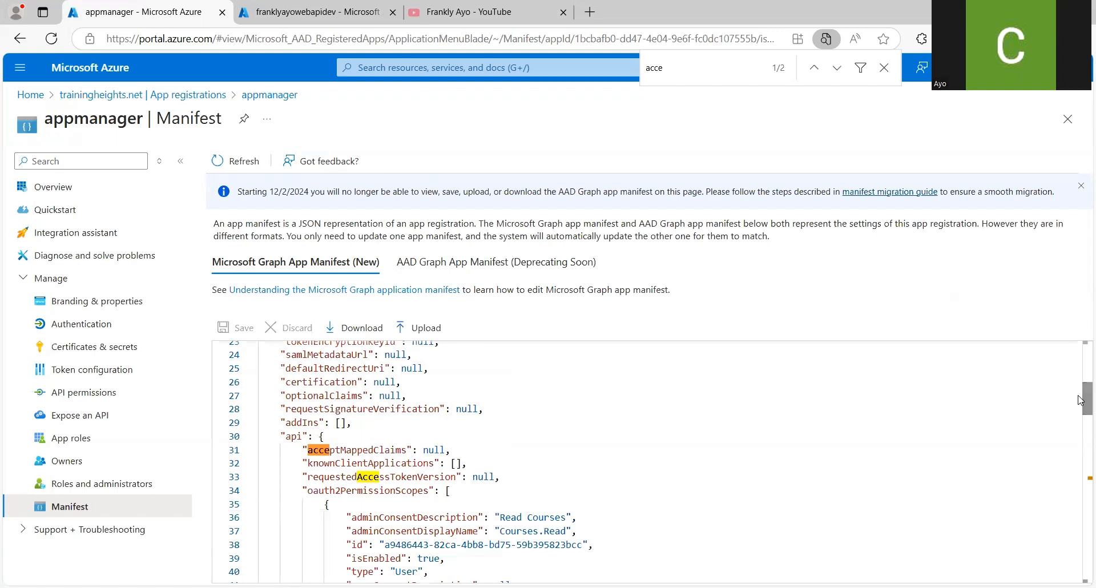
key("BackSpace")
key("BackSpace")
key("BackSpace")
key("BackSpace")
type("token")
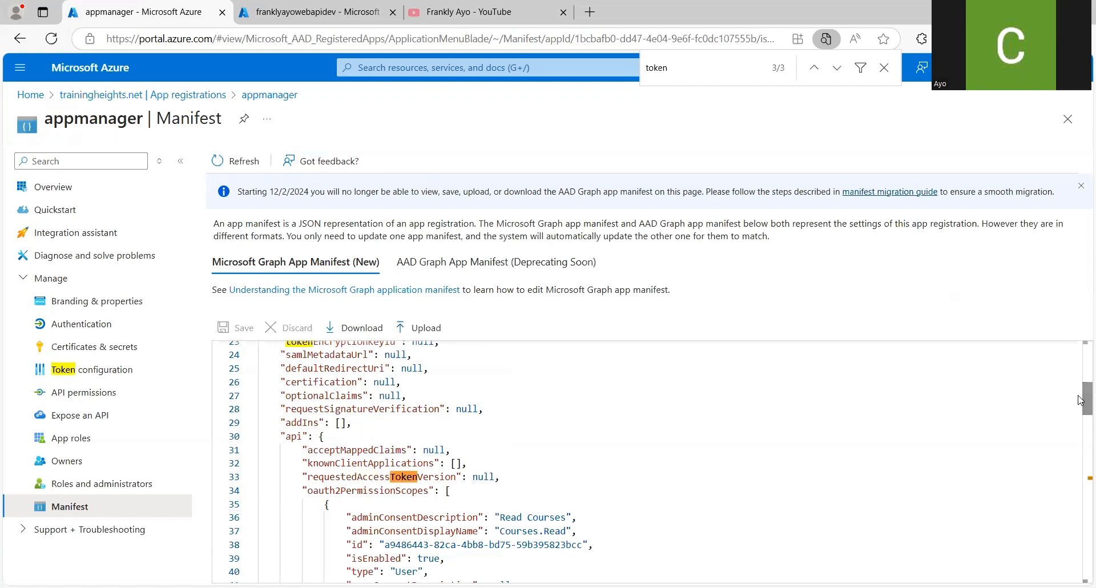
key("Return")
key("Return")
key("Return")
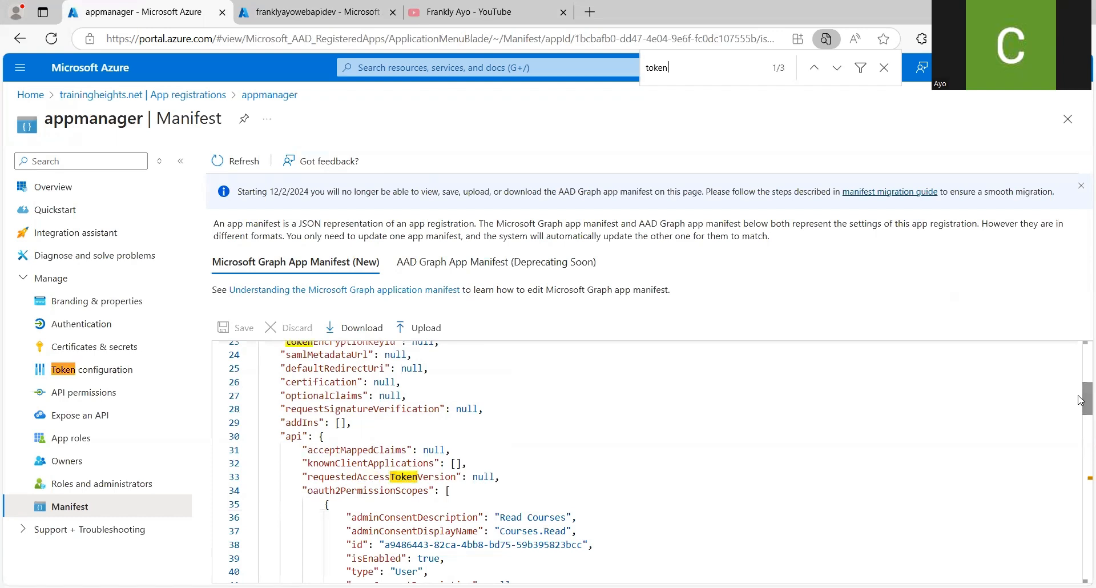
key("Return")
key("Return")
key("Return")
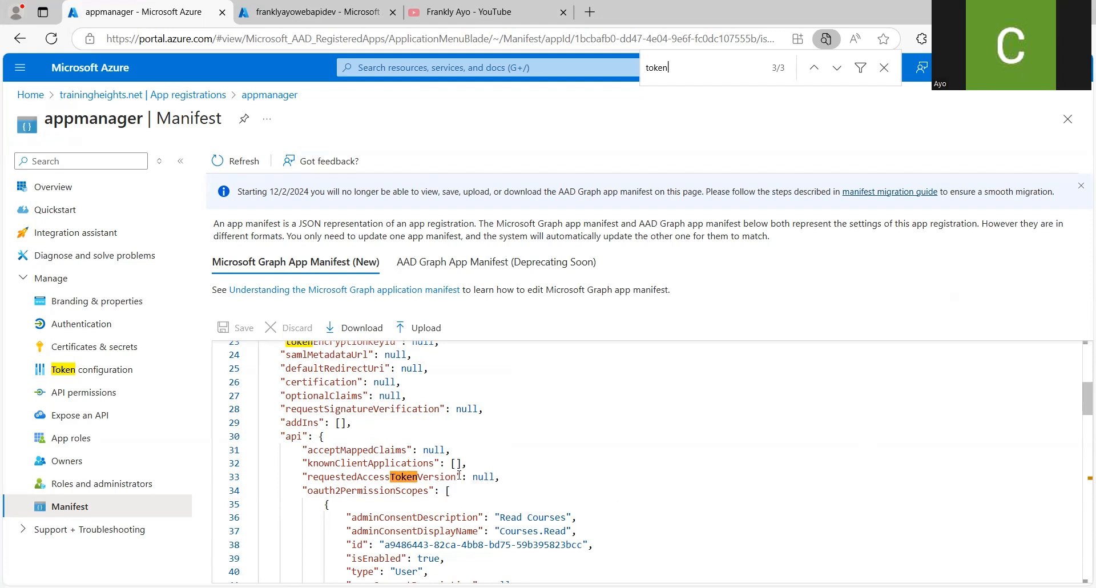
Set requestedAccessTokenVersion in the manifest's api section to 2 and save the manifest.
left_click(496, 477)
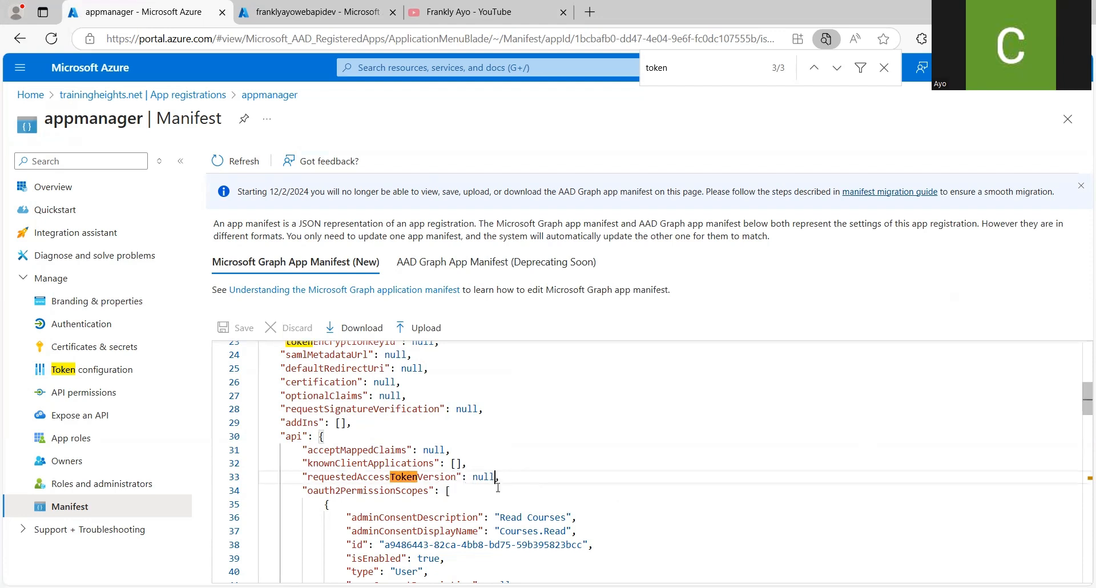
key("BackSpace")
key("BackSpace")
key("BackSpace")
key("BackSpace")
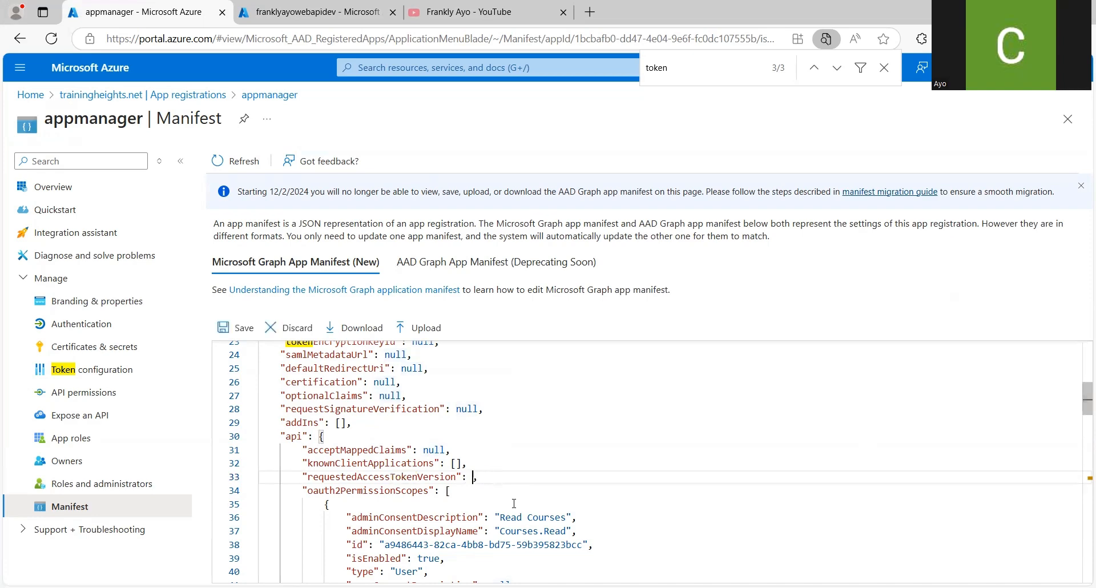
type("2")
left_click_drag(1081, 405, 1080, 394)
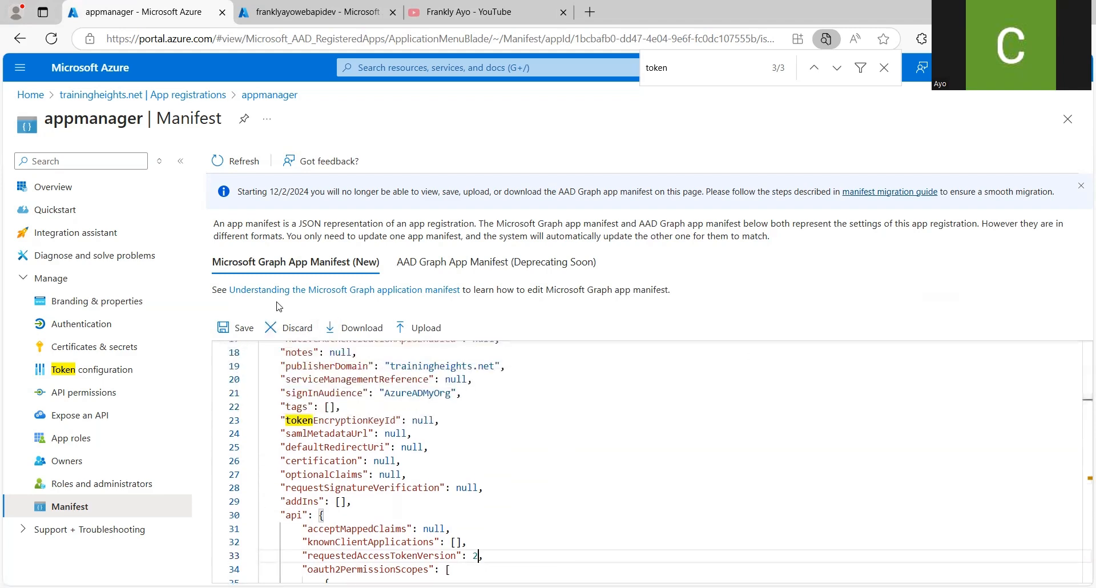
left_click(239, 329)
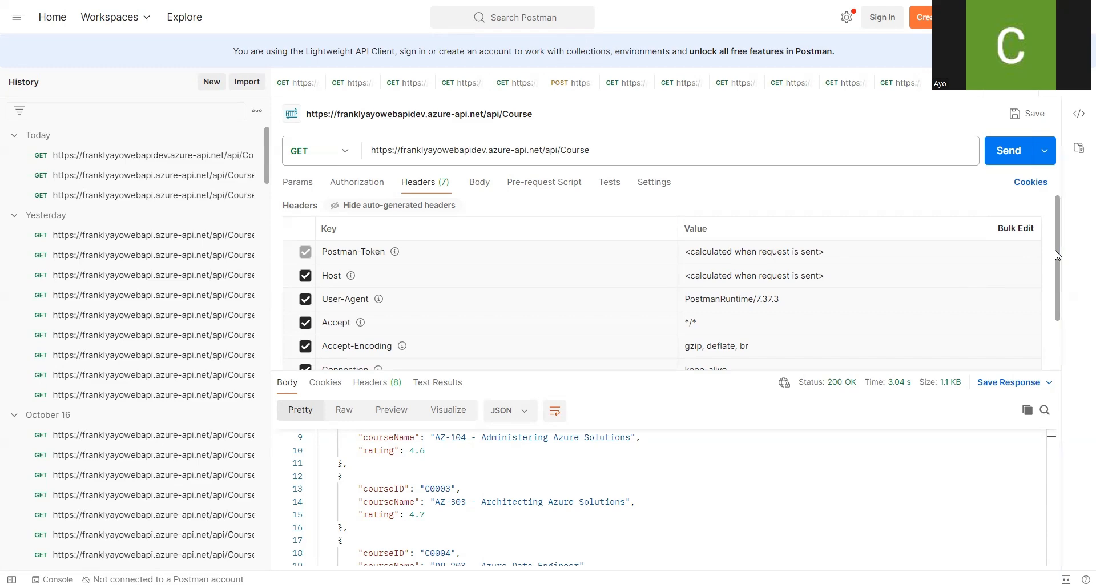
left_click_drag(1058, 255, 1058, 305)
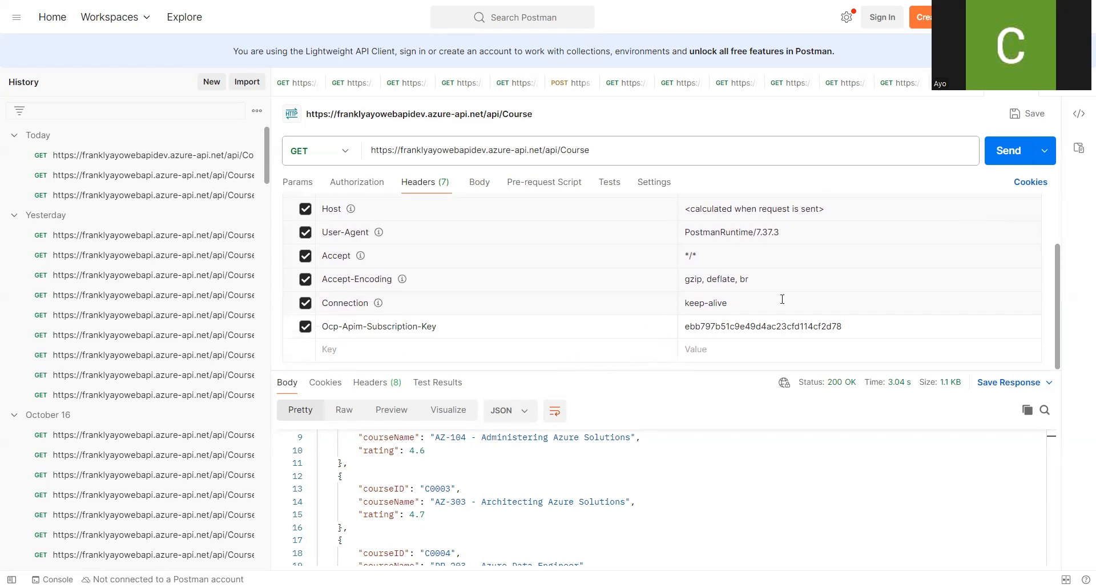
left_click(1003, 158)
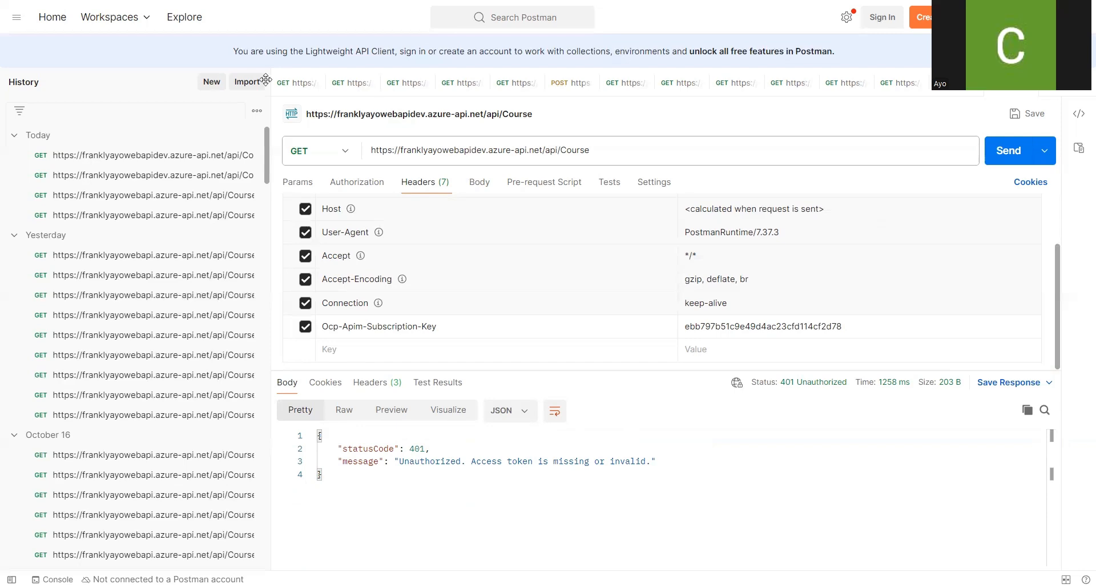
left_click(952, 93)
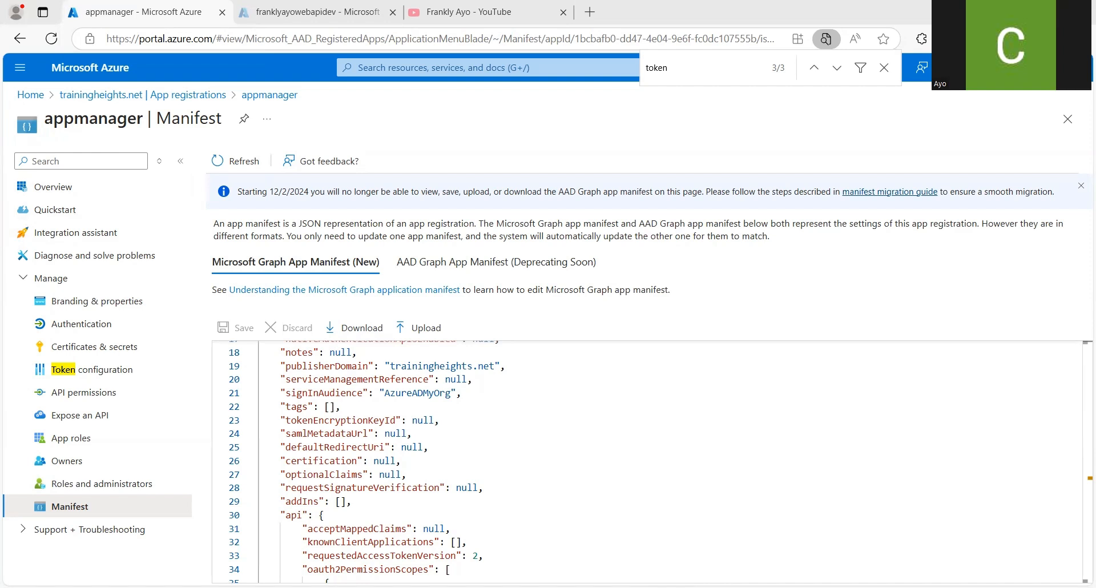
Copy the OAuth 2.0 authorization endpoint (v2) from the endpoints of the appmanager app registration.
left_click(109, 196)
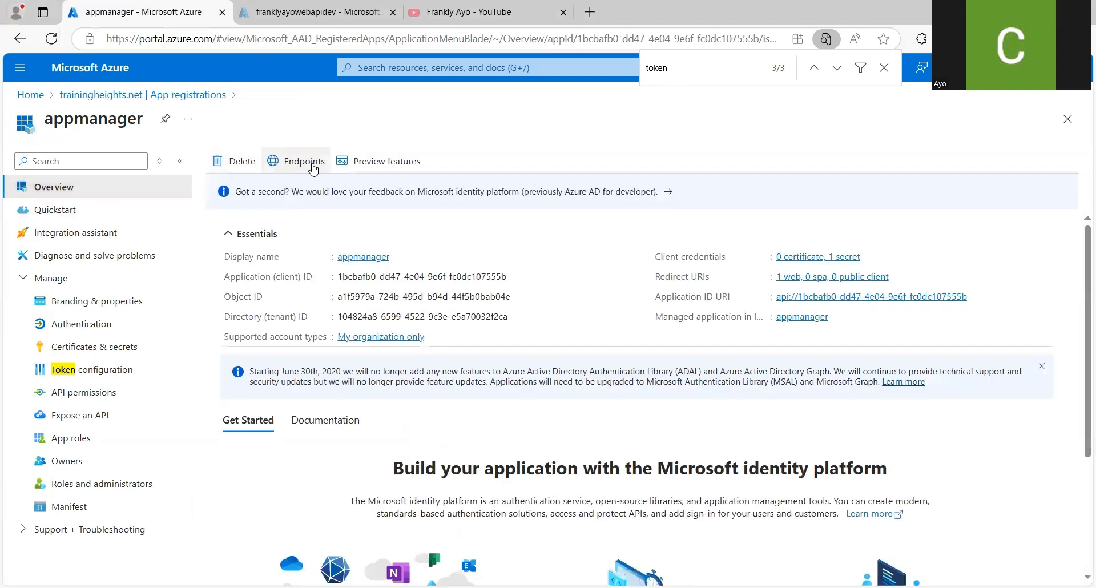
left_click(304, 164)
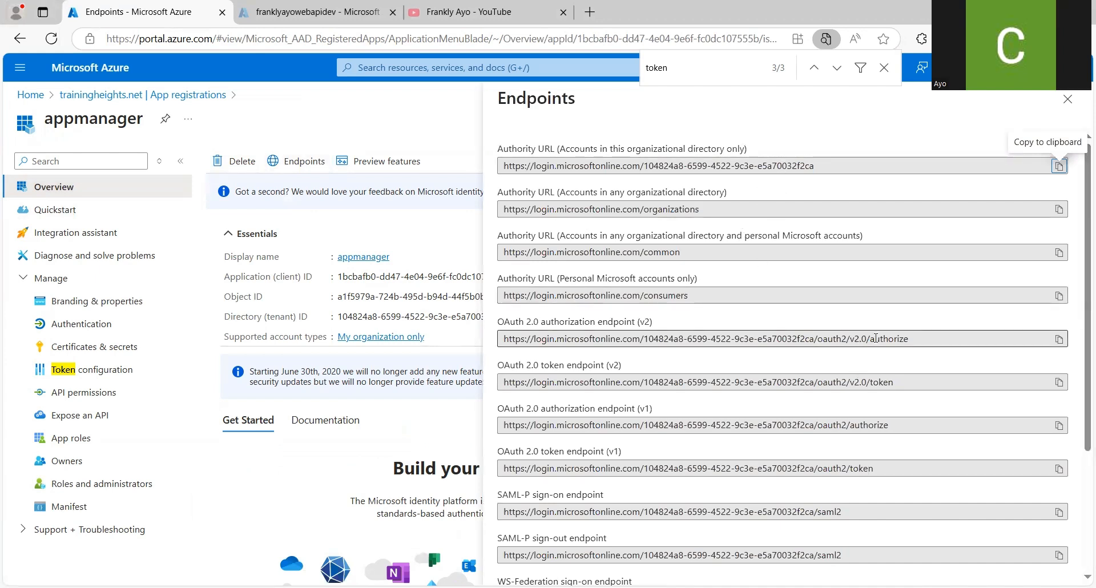
left_click(1059, 340)
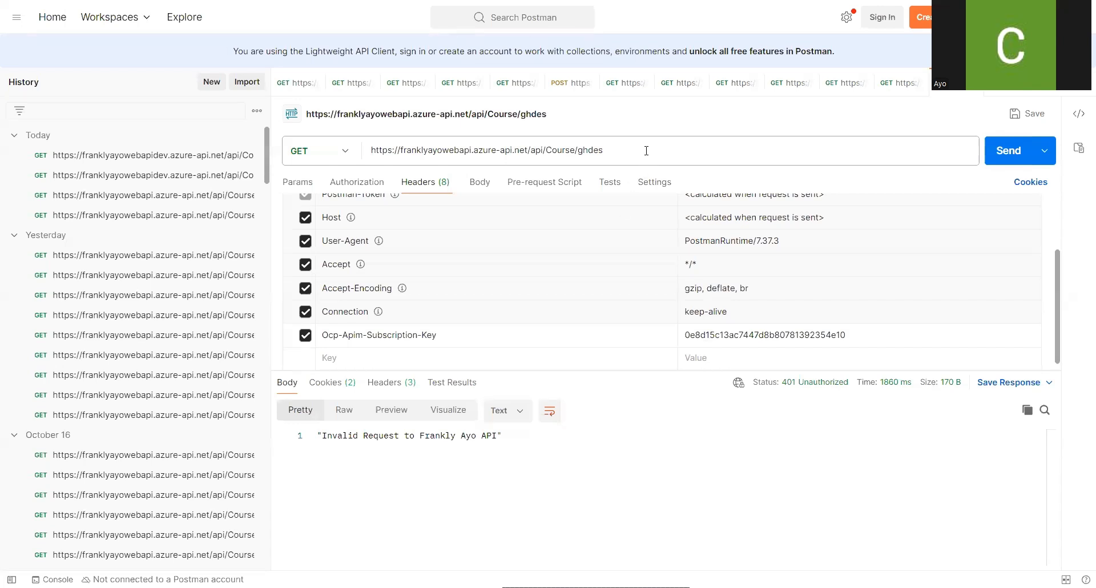
In Postman, replace the franklyayowebapi Course/ghdes request URL with the copied OAuth 2.0 v2 authorization endpoint.
left_click(633, 152)
key("BackSpace")
key("BackSpace")
key("BackSpace")
key("BackSpace")
key("BackSpace")
key("BackSpace")
key("BackSpace")
key("BackSpace")
key("BackSpace")
key("BackSpace")
key("BackSpace")
key("BackSpace")
key("BackSpace")
key("BackSpace")
key("BackSpace")
key("BackSpace")
key("BackSpace")
key("BackSpace")
key("BackSpace")
key("BackSpace")
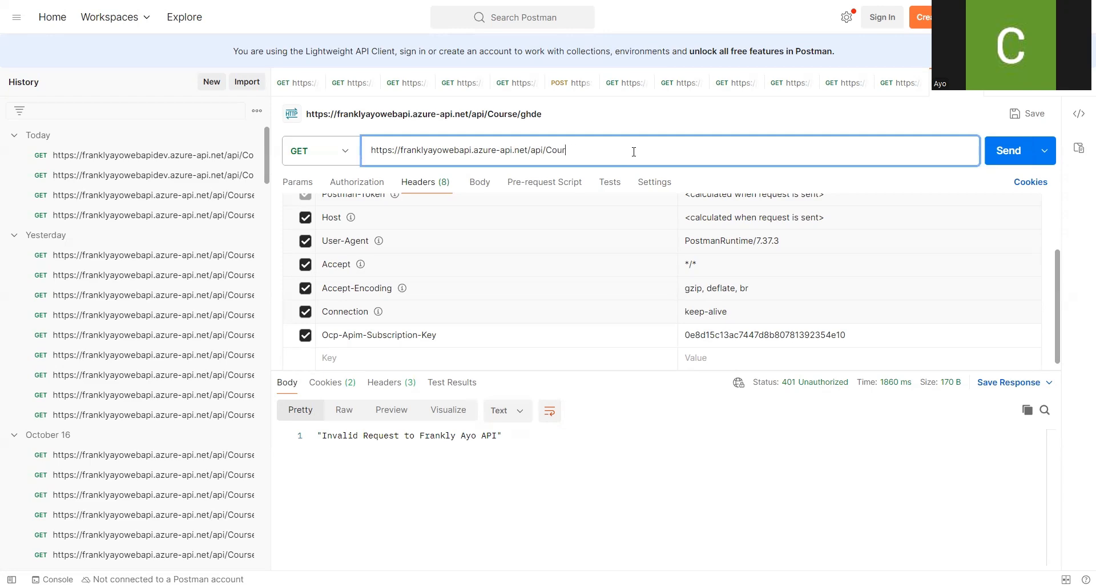
key("BackSpace")
key("BackSpace")
key("BackSpace")
key("BackSpace")
key("BackSpace")
key("BackSpace")
key("BackSpace")
key("BackSpace")
key("BackSpace")
key("BackSpace")
key("BackSpace")
key("BackSpace")
key("BackSpace")
key("BackSpace")
key("BackSpace")
key("BackSpace")
key("BackSpace")
key("BackSpace")
key("BackSpace")
key("BackSpace")
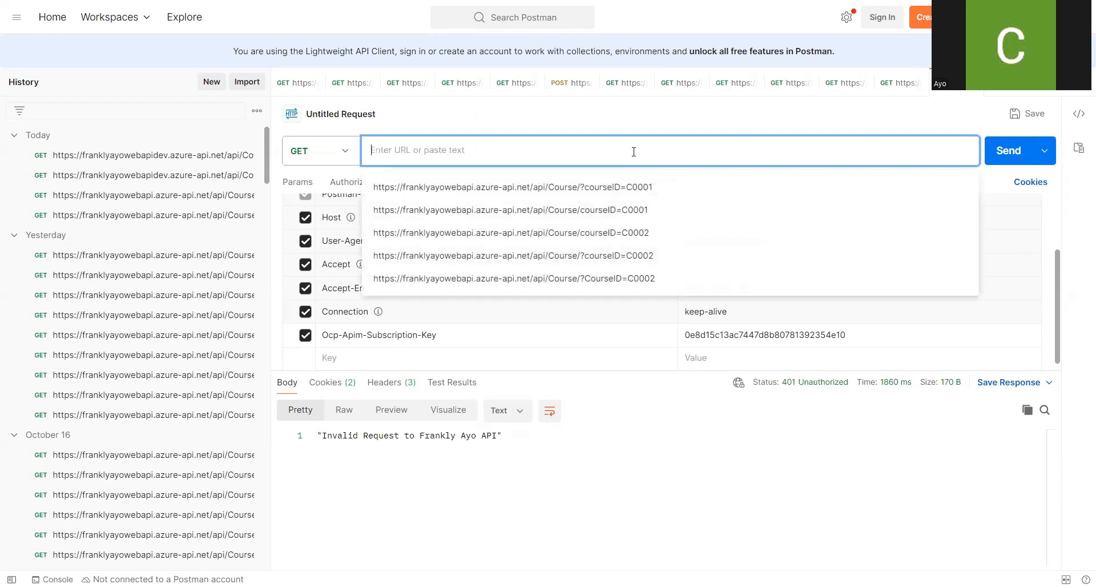
key("ctrl+v")
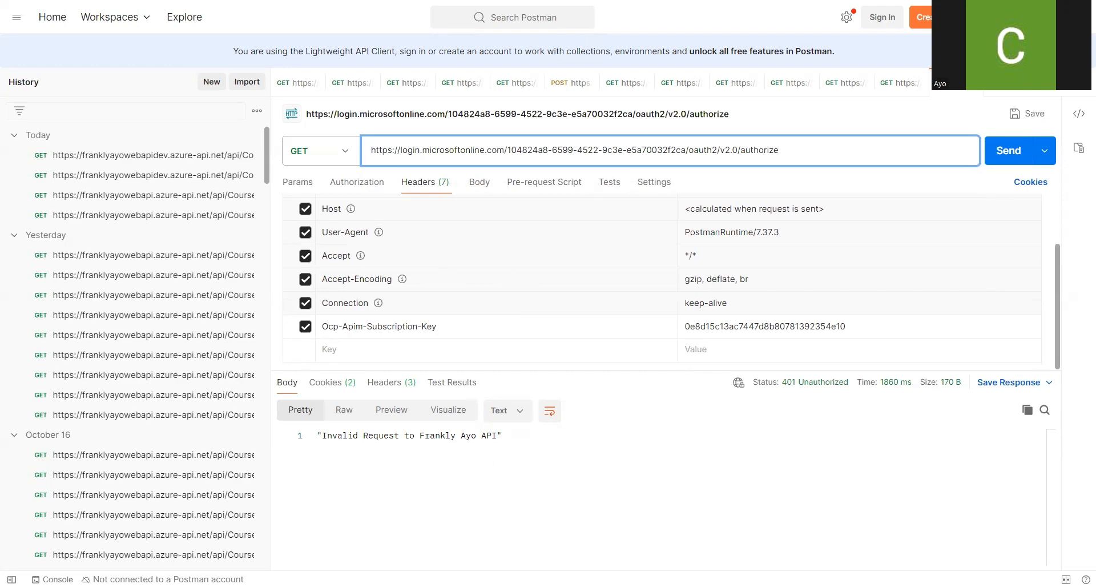
key("alt+Tab")
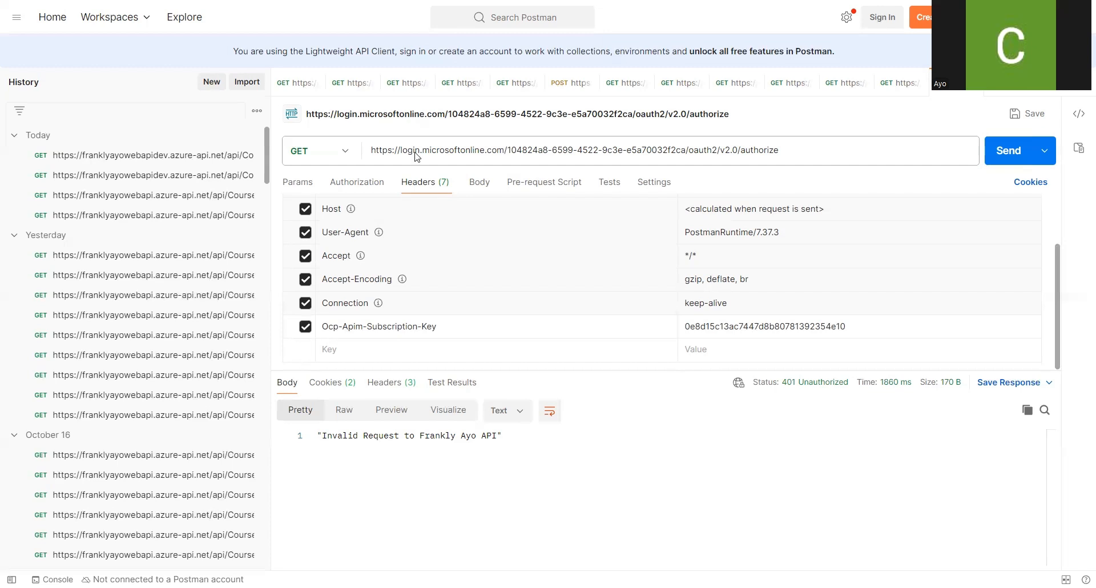
Change the request body format to x-www-form-urlencoded and add the keys grant_type and client_id.
left_click(473, 184)
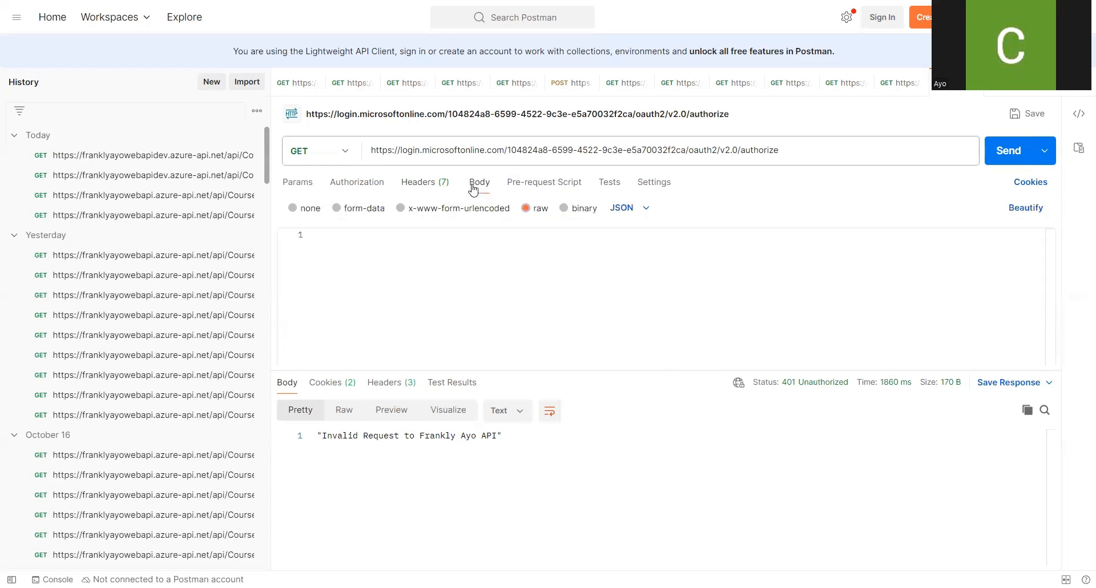
left_click(401, 208)
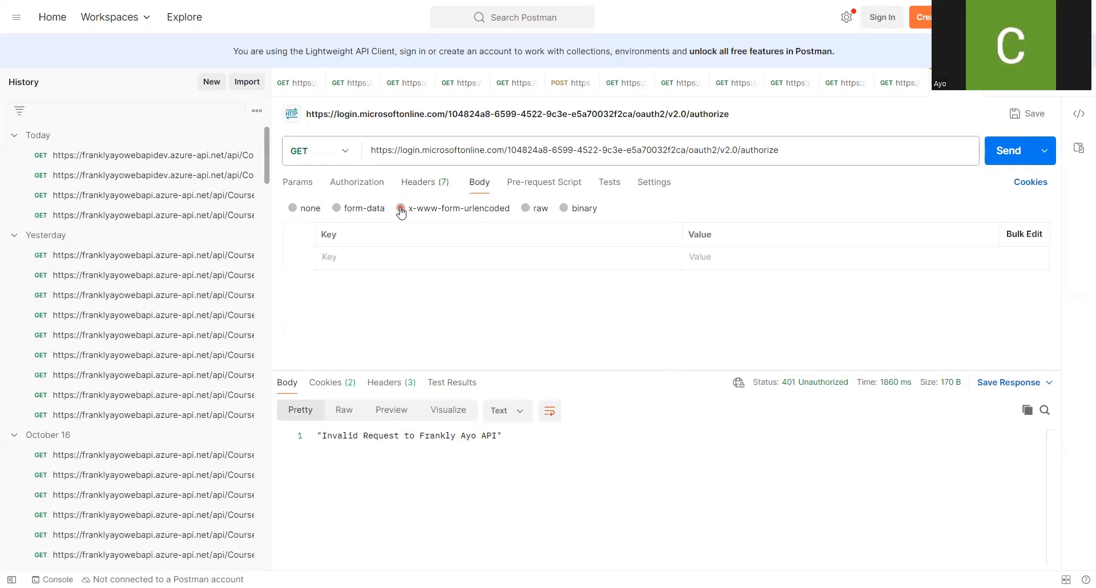
left_click(375, 257)
type("grant_")
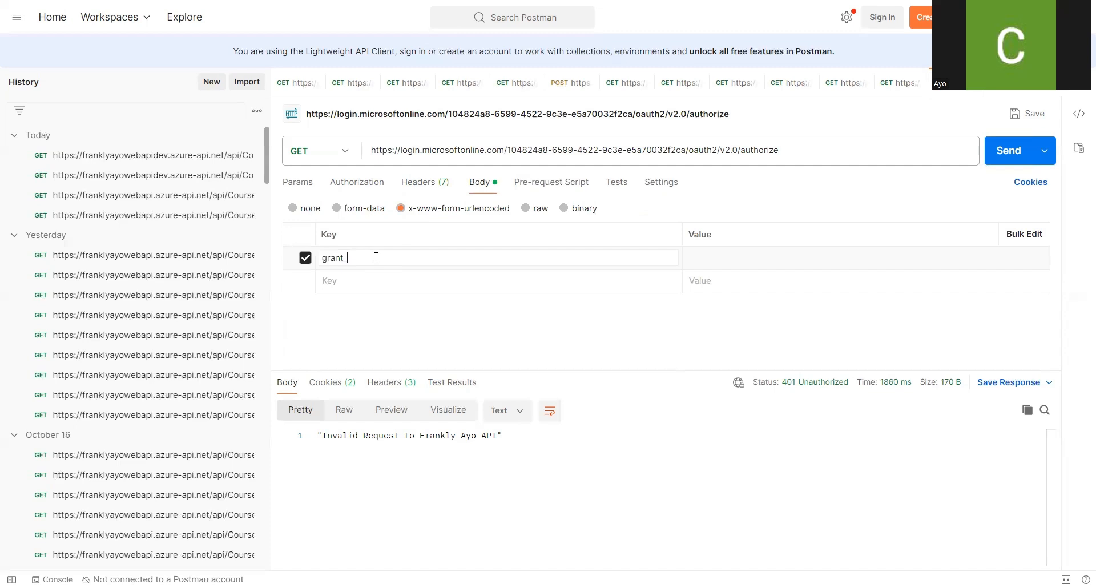
type("type")
left_click(717, 252)
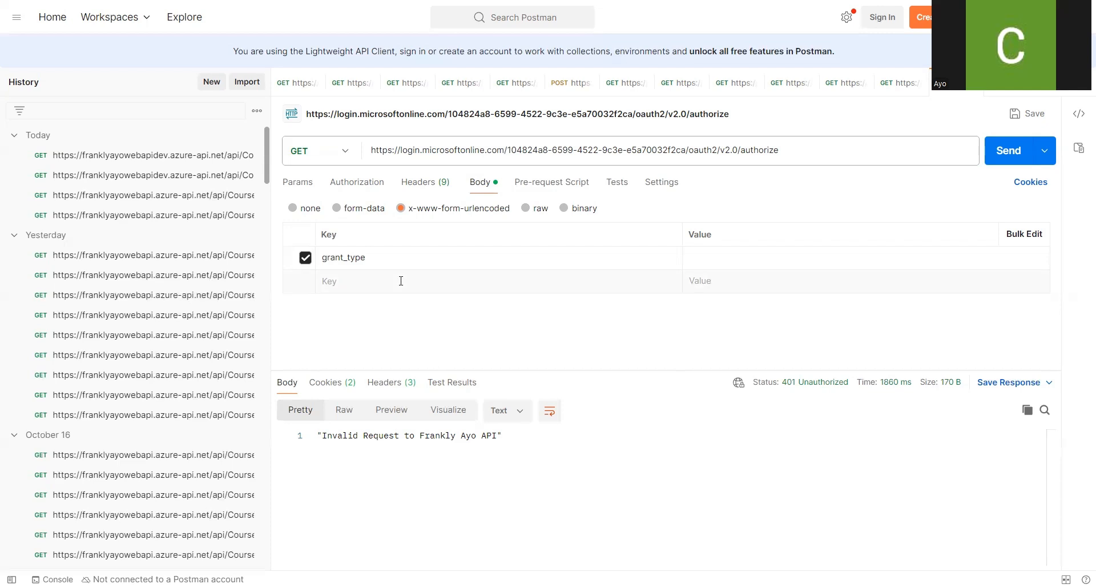
key("ctrl+v")
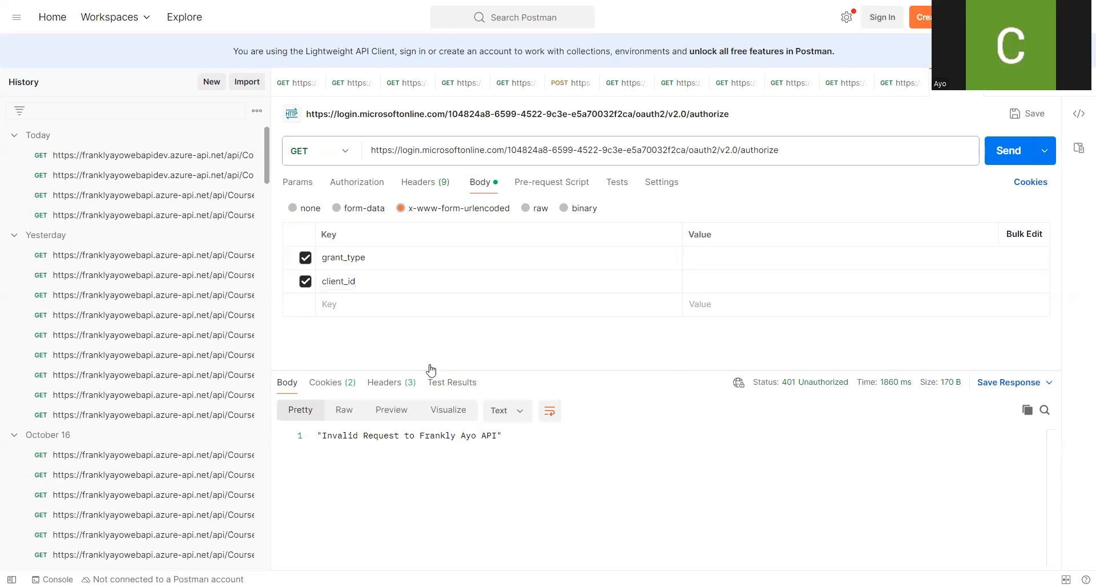
Add the body keys client_secret and resource, and set the grant_type value to client_credentials.
left_click(401, 304)
type("client_secret")
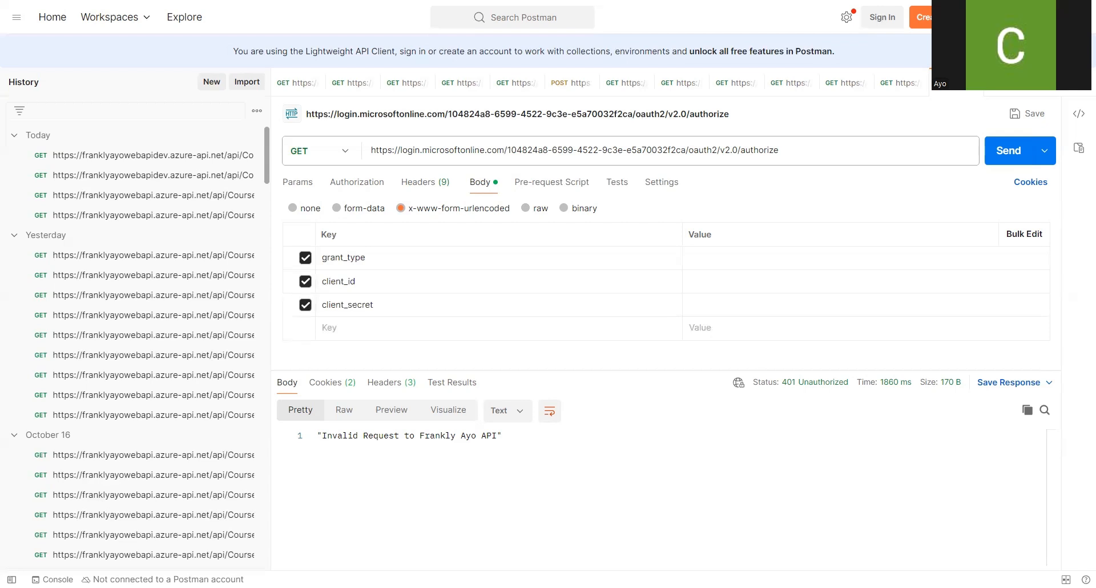
left_click(428, 332)
type("resource")
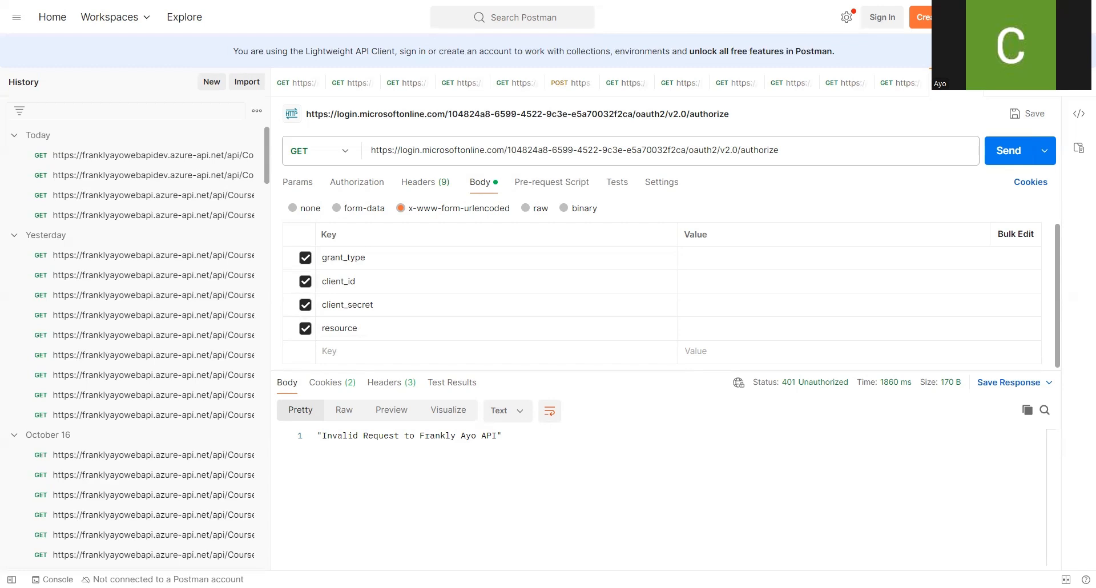
left_click(706, 256)
key("ctrl+v")
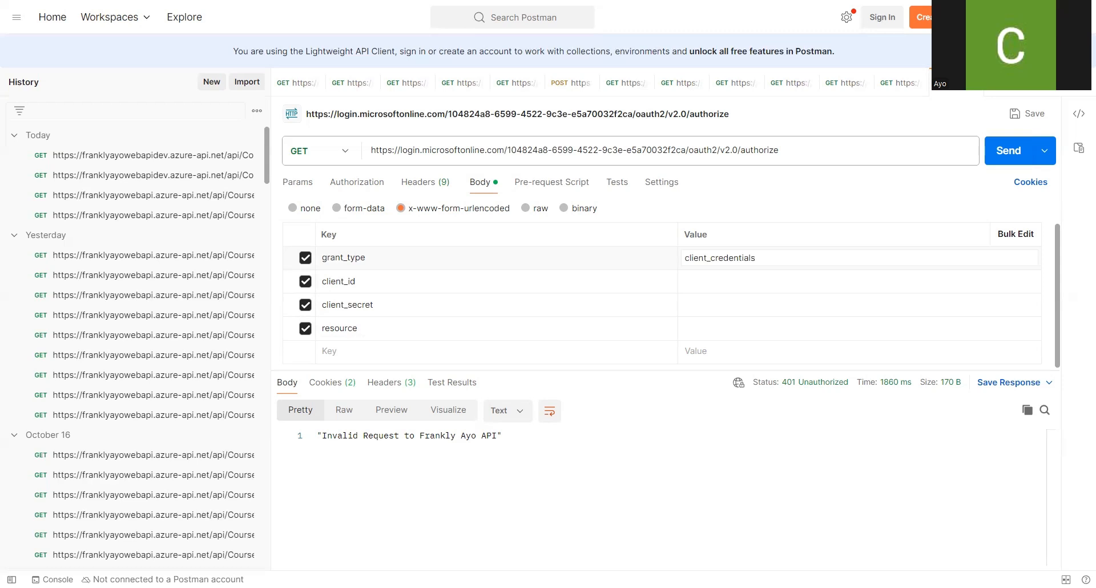
Return to the Azure portal and copy the application (client) ID of the postman app registration.
key("alt+Tab")
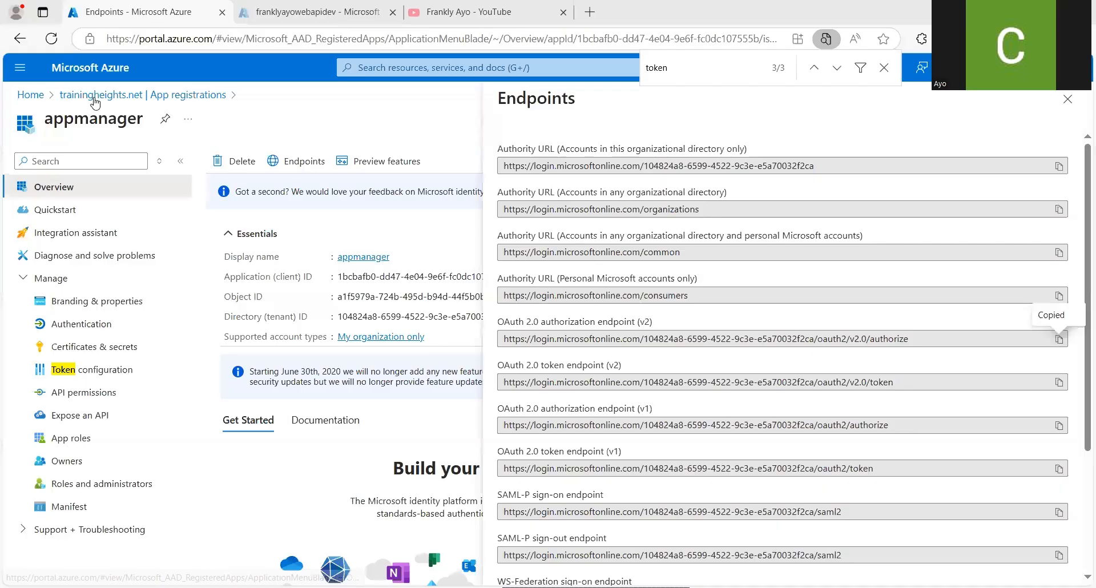
left_click(95, 103)
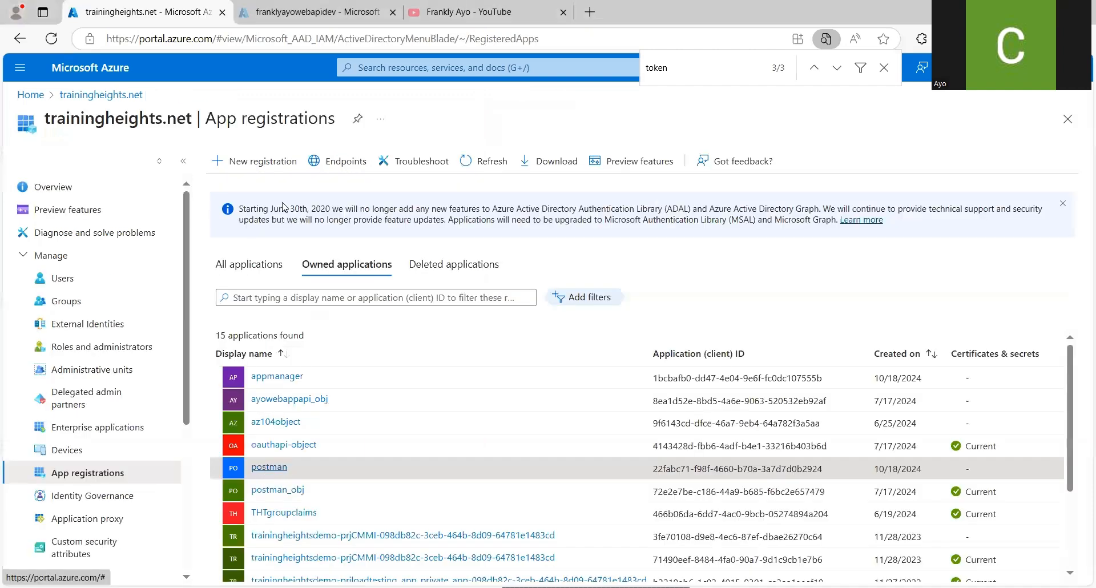
left_click(268, 468)
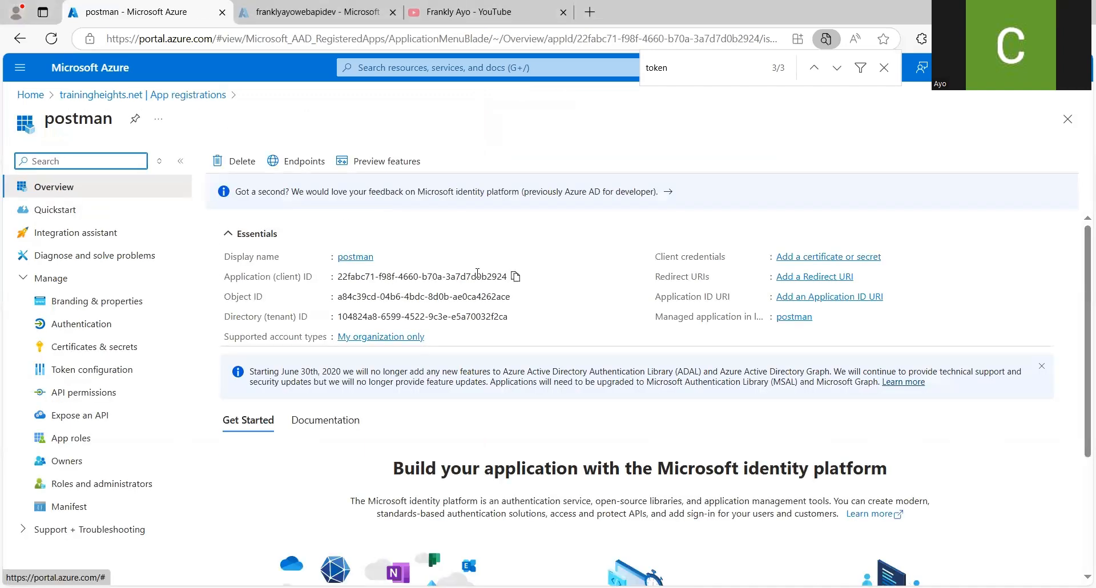
left_click(516, 278)
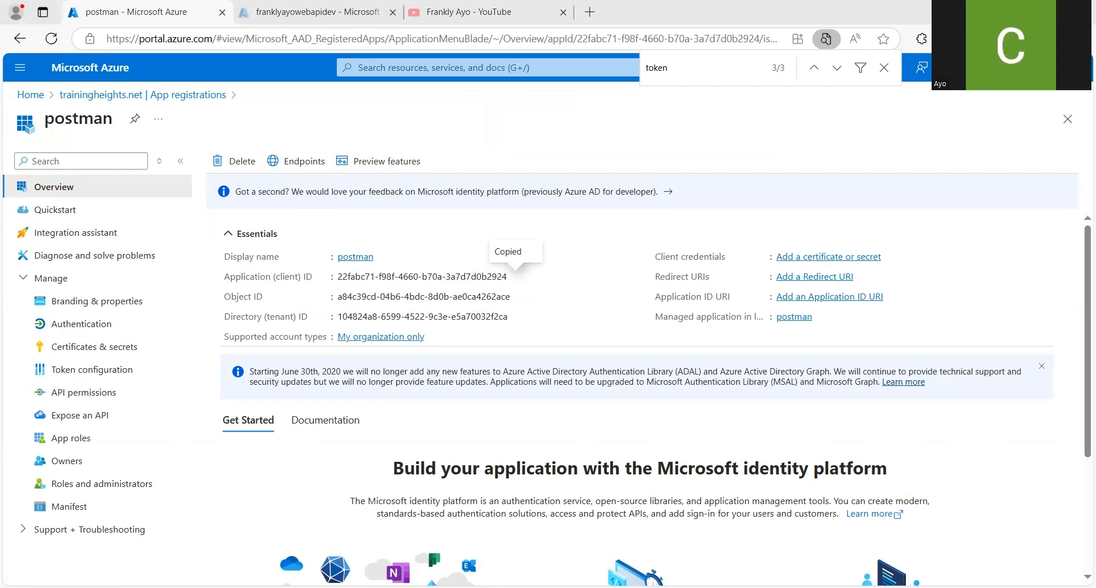
Create a client secret described as clientsecret for the postman app registration and copy its value.
left_click(111, 350)
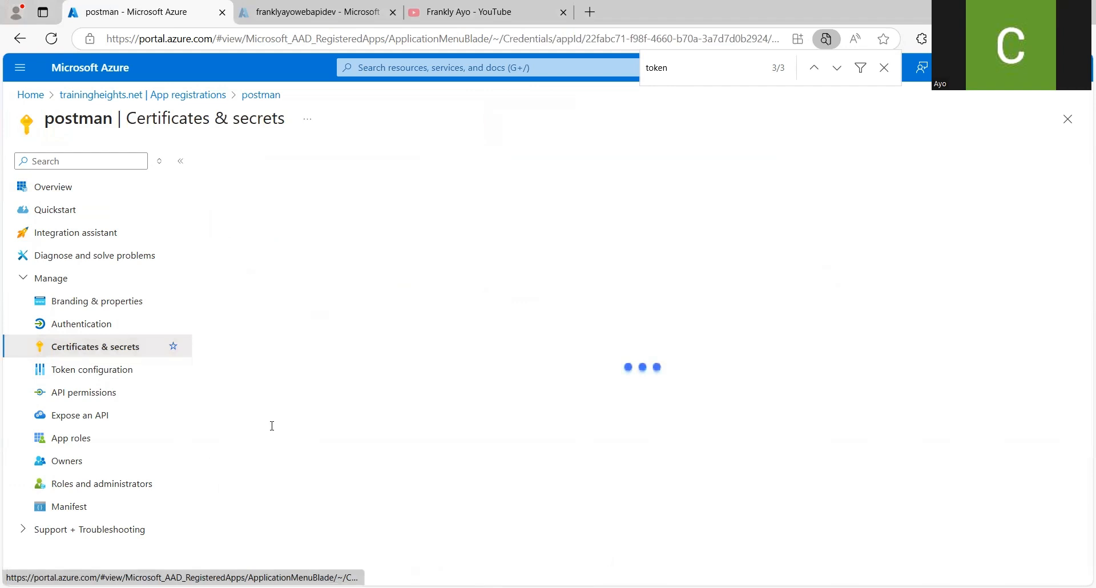
left_click(252, 379)
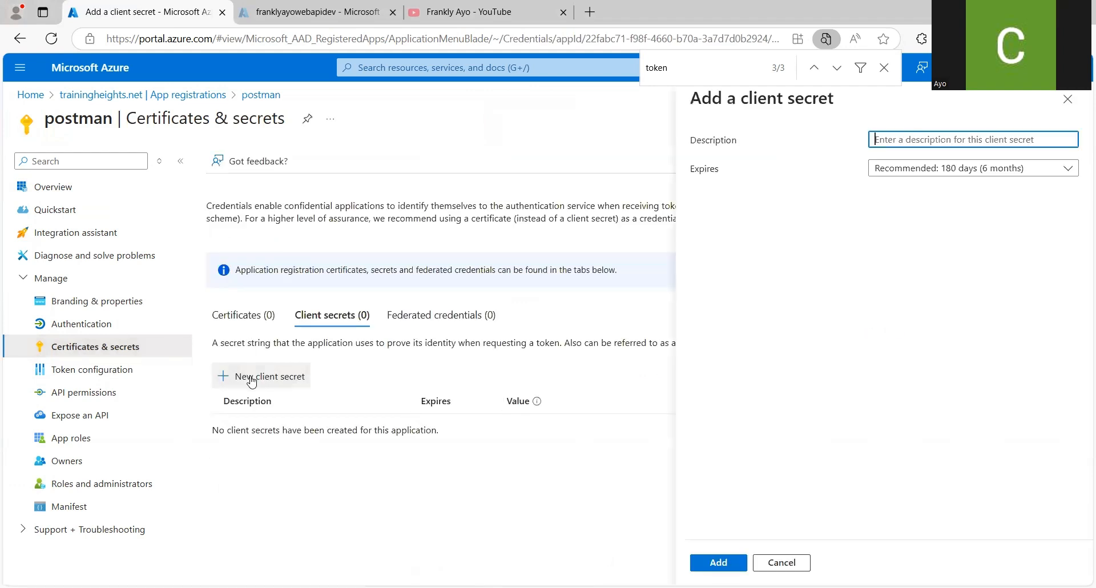
type("ientsecret")
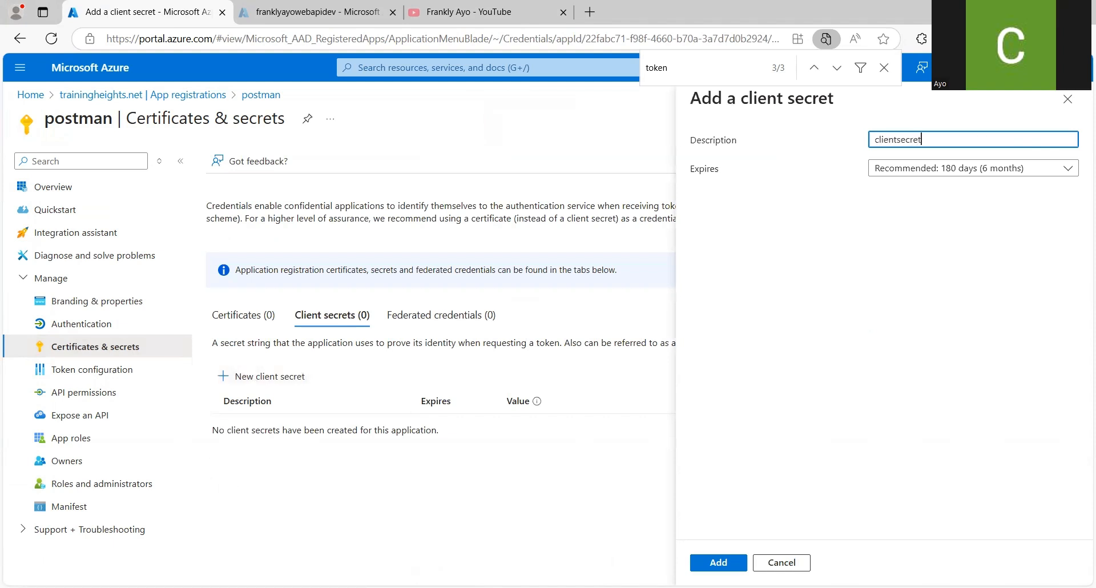
key("Return")
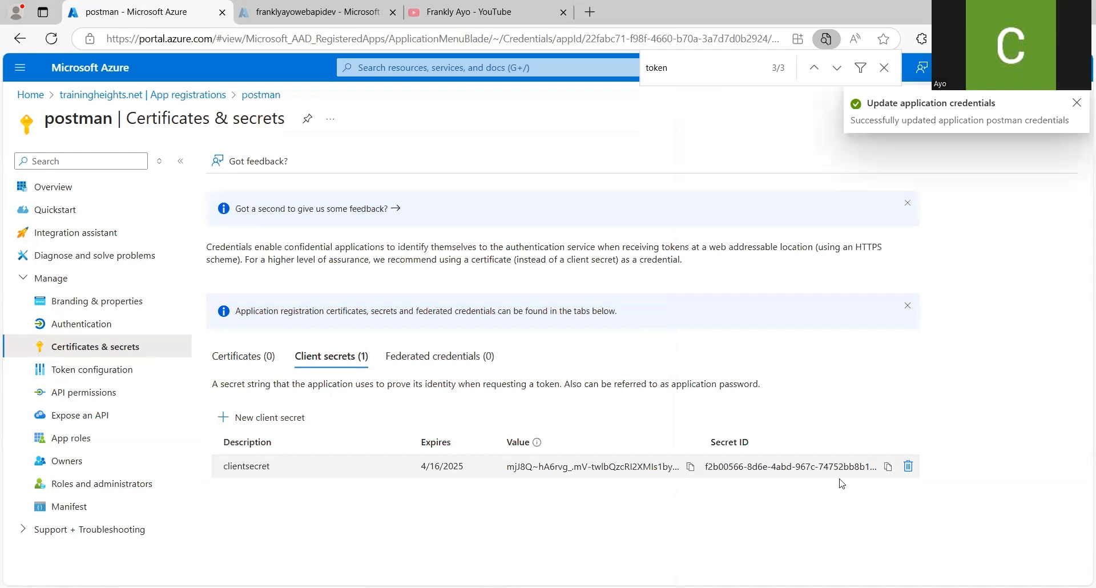
left_click(690, 467)
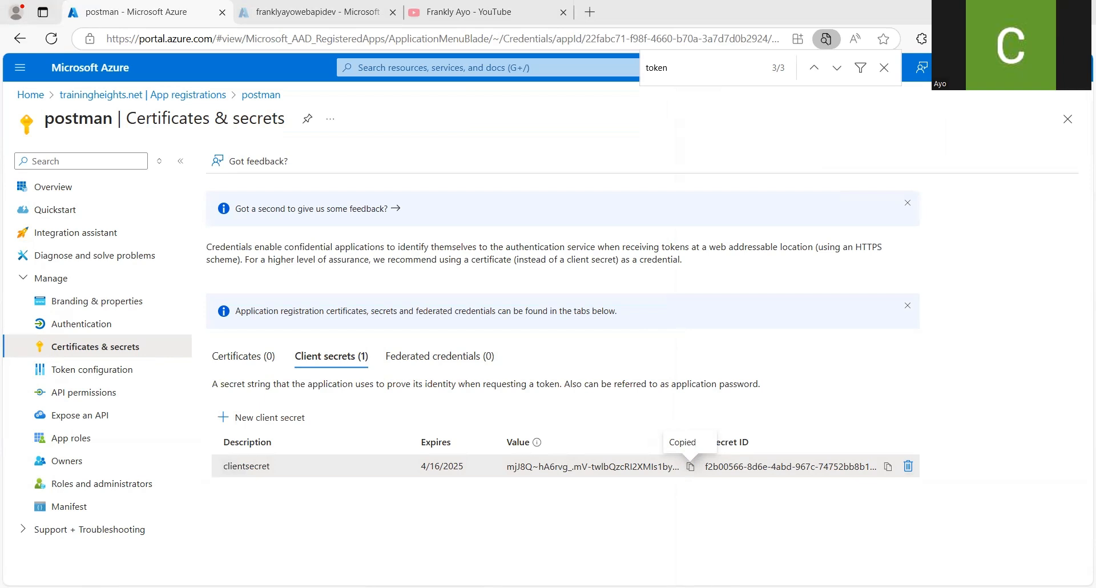
Check the postman registration's API permissions and exposed API, and copy the Application ID URI from the appmanager registration's exposed API.
left_click(97, 401)
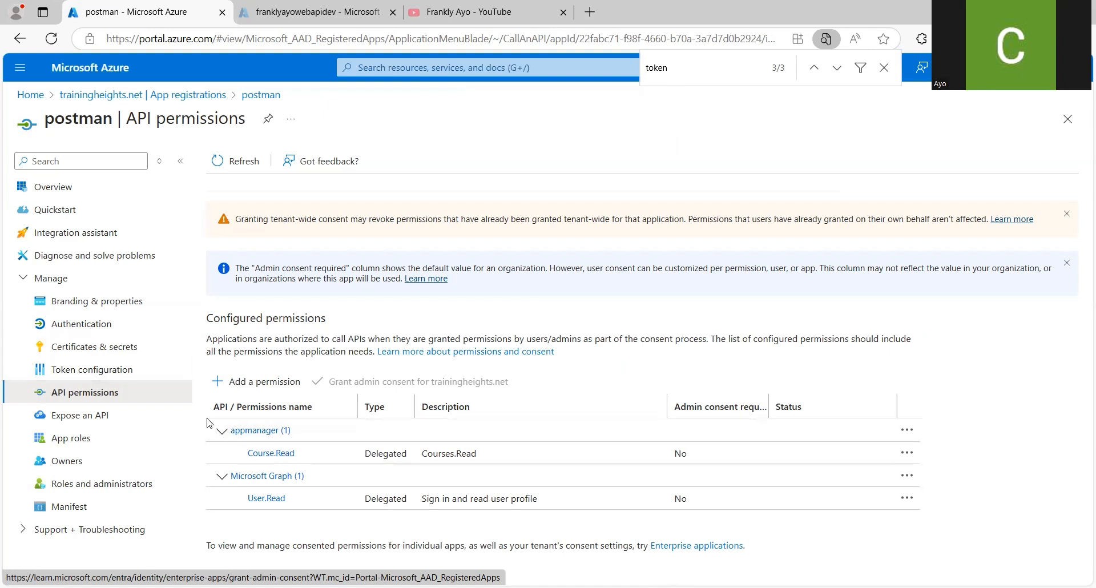
left_click(109, 416)
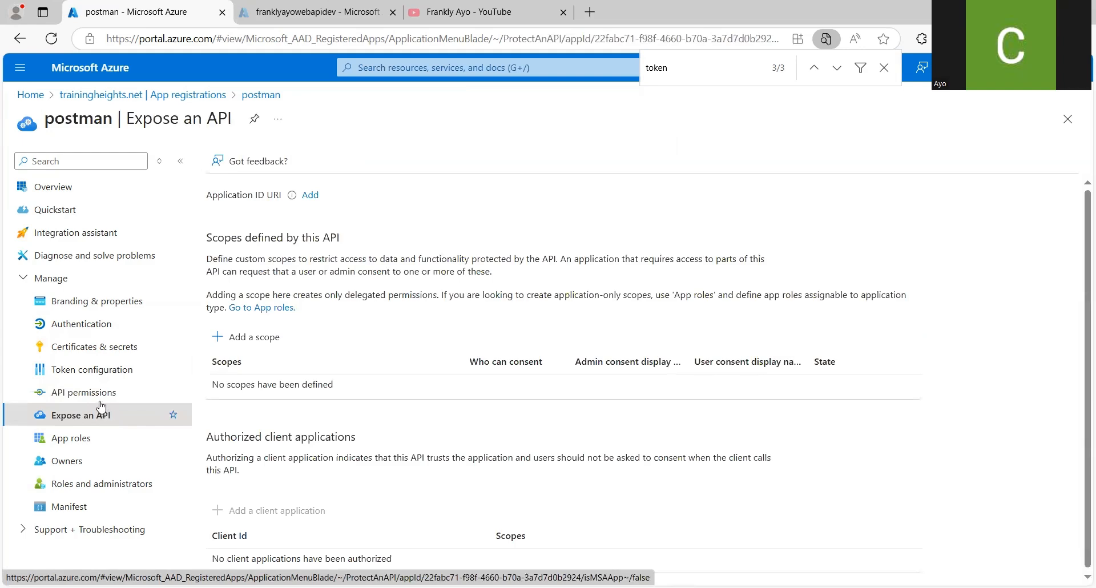
left_click(99, 395)
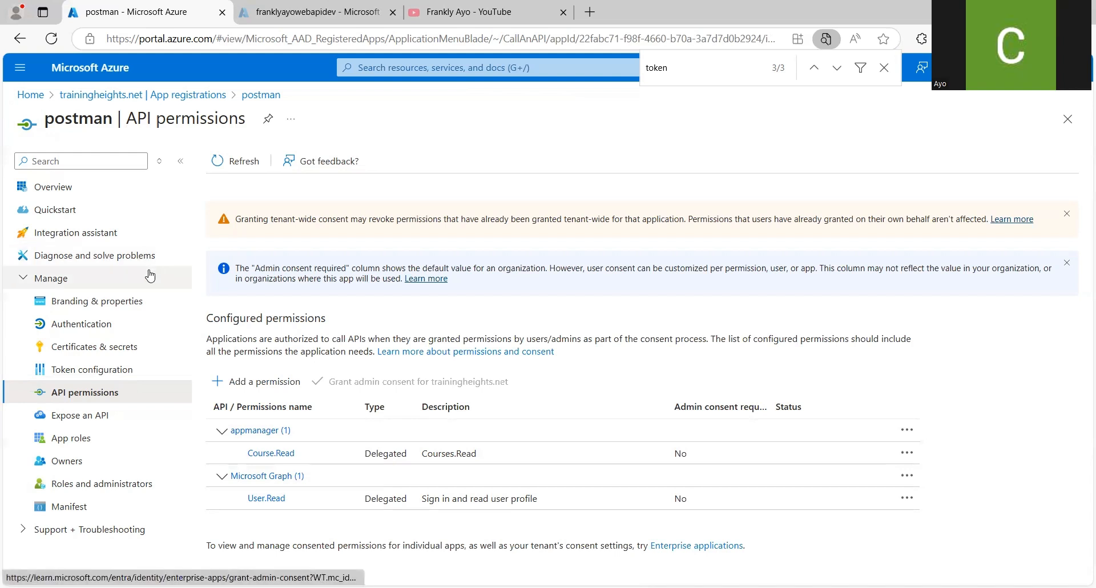
left_click(130, 94)
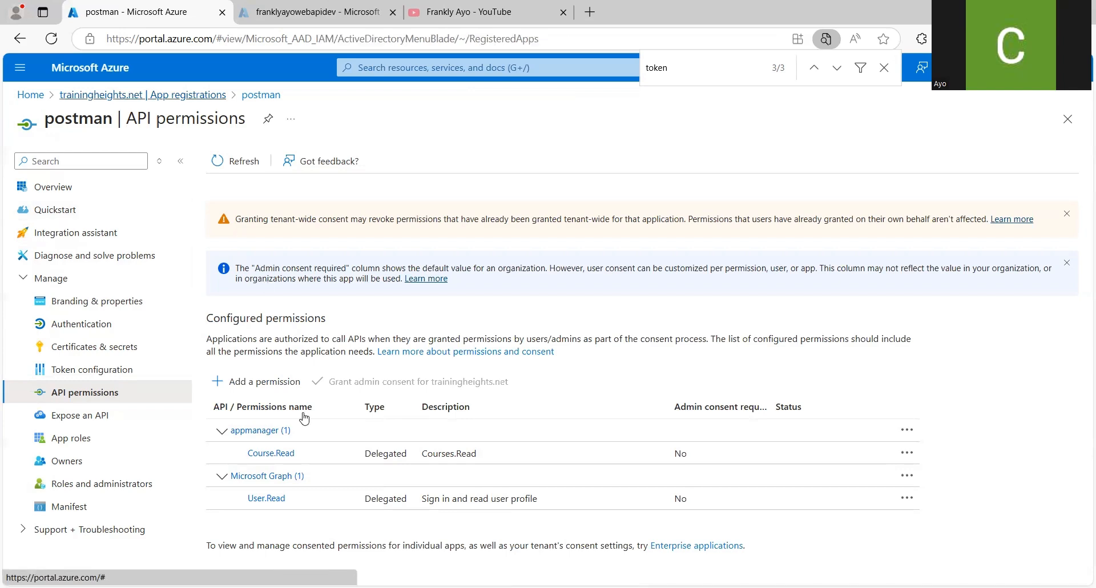
left_click(291, 379)
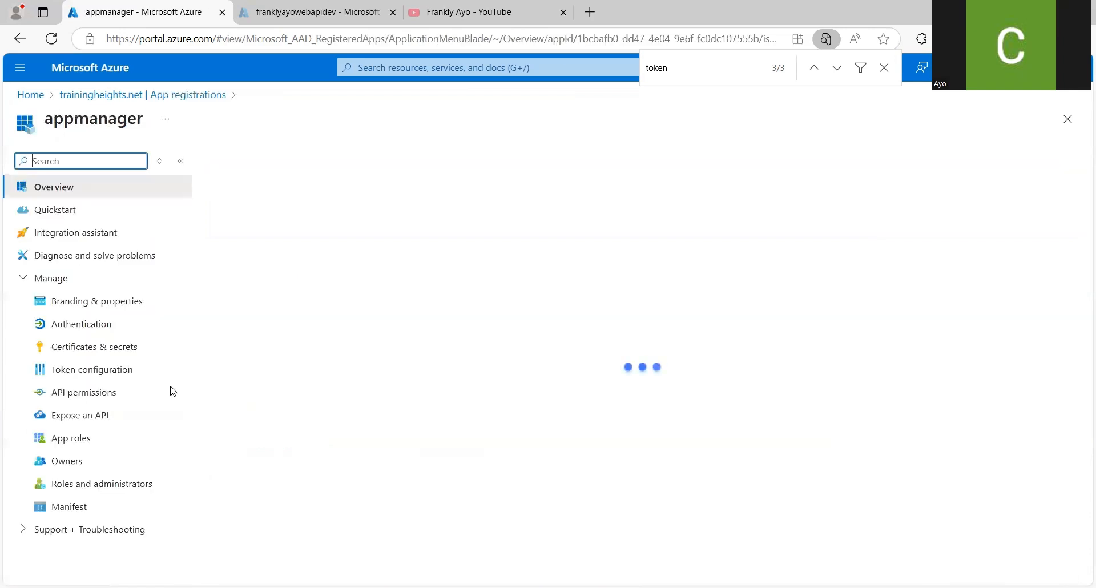
left_click(91, 396)
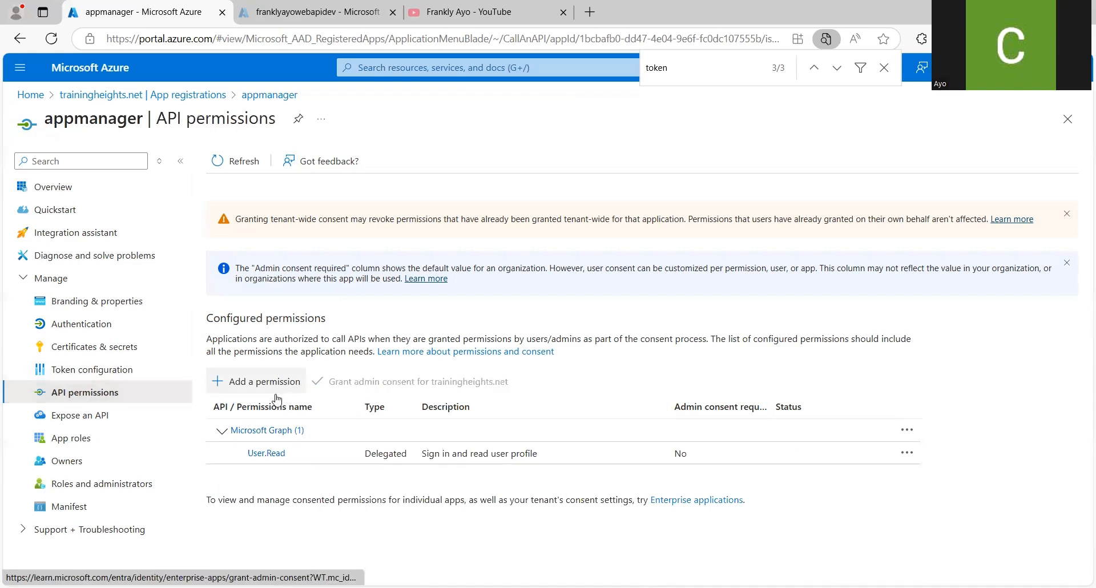
left_click(95, 416)
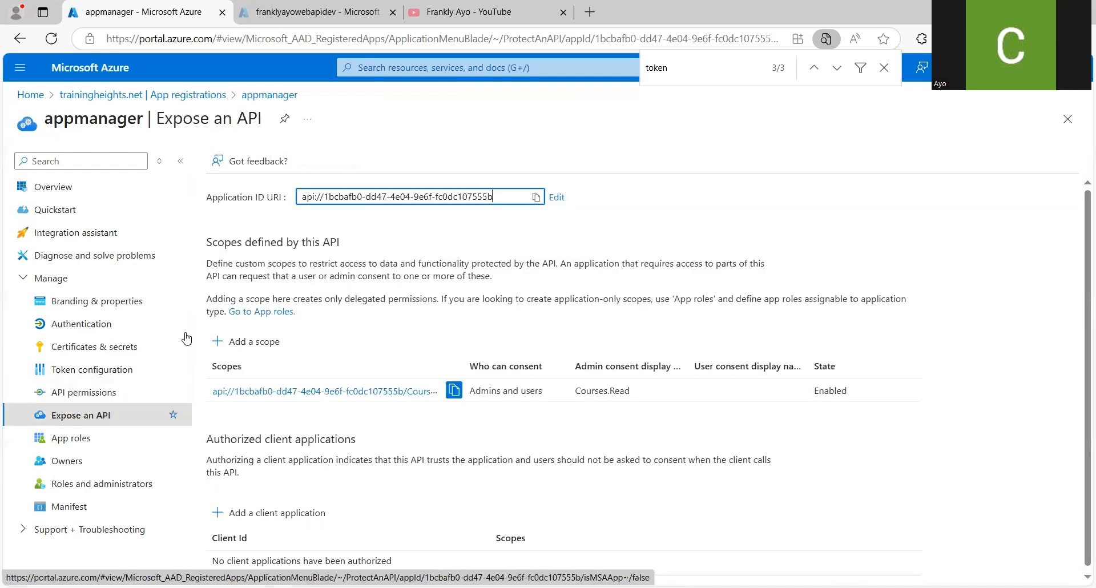
left_click(536, 198)
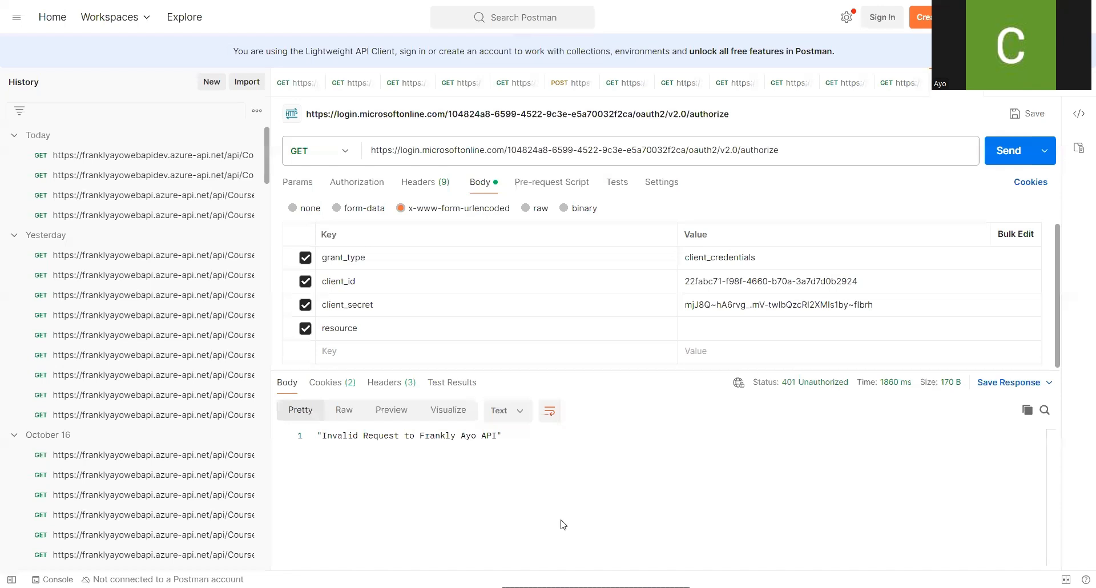
In Postman, set the value of the resource body key to appmanager's copied Application ID URI.
left_click(761, 330)
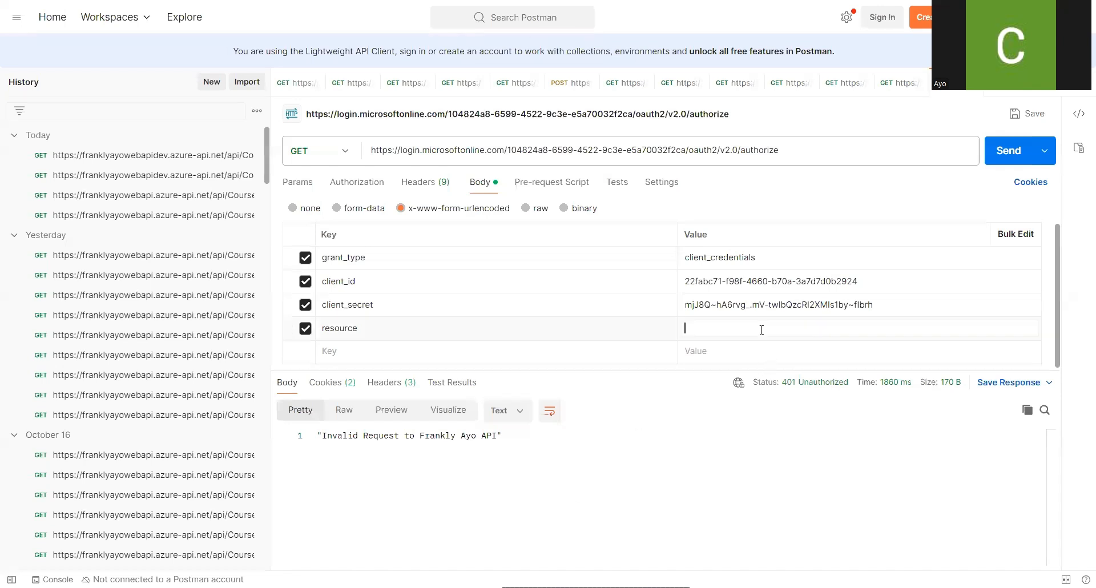
key("ctrl+v")
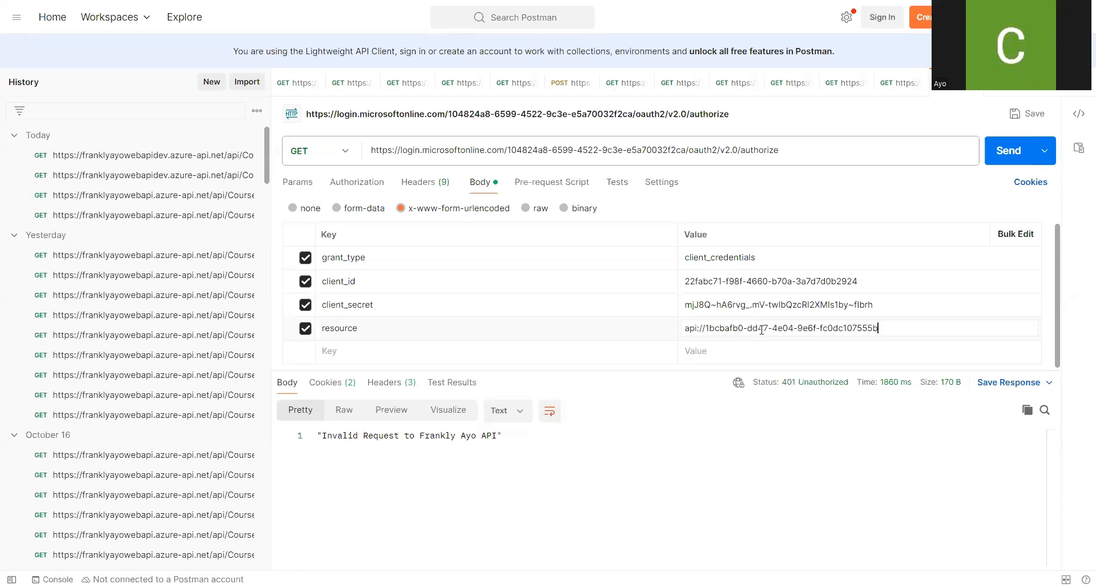
left_click(588, 450)
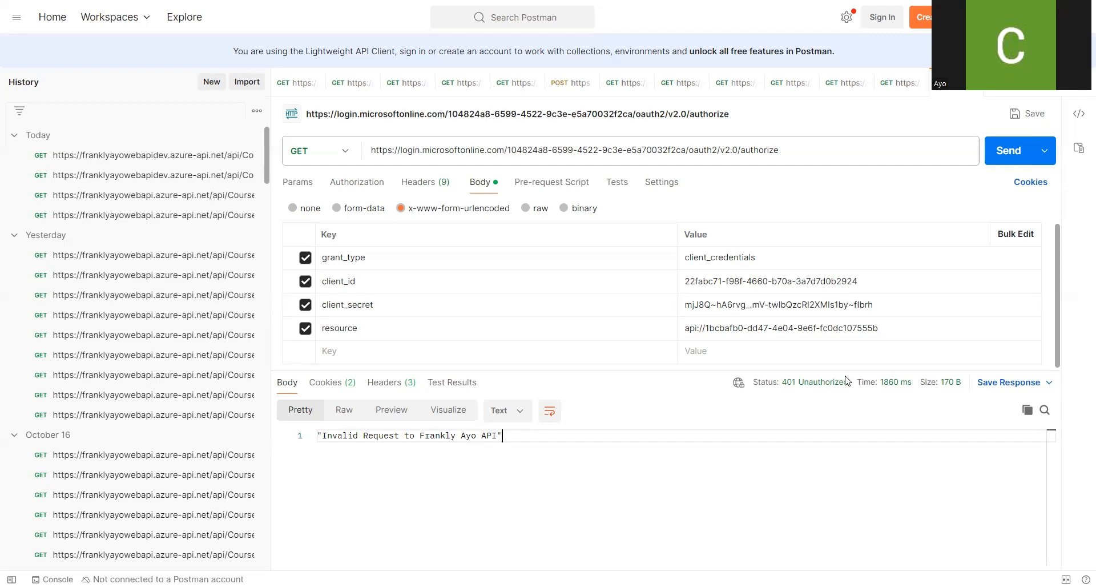
Send the GET request to the v2.0 authorize endpoint and display the response as JSON.
left_click(626, 463)
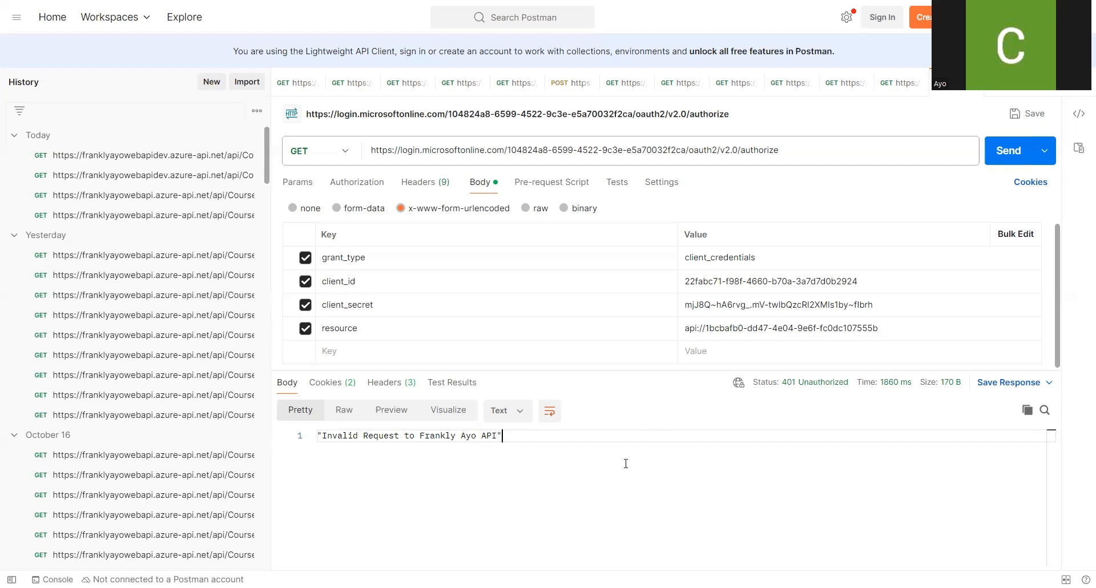
left_click(1004, 159)
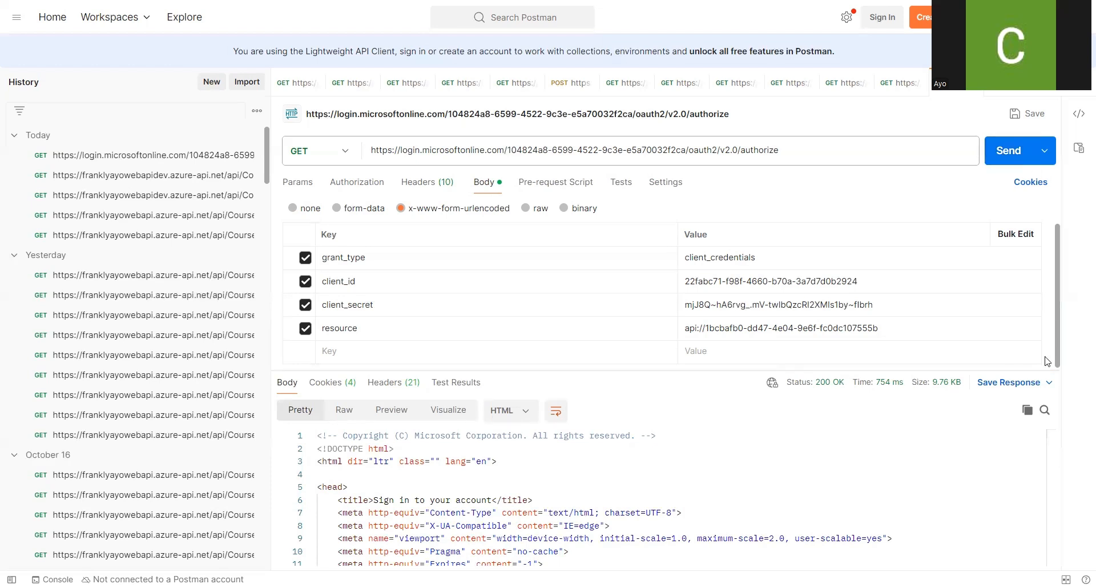
left_click_drag(1051, 441, 1051, 415)
left_click(524, 414)
left_click(517, 442)
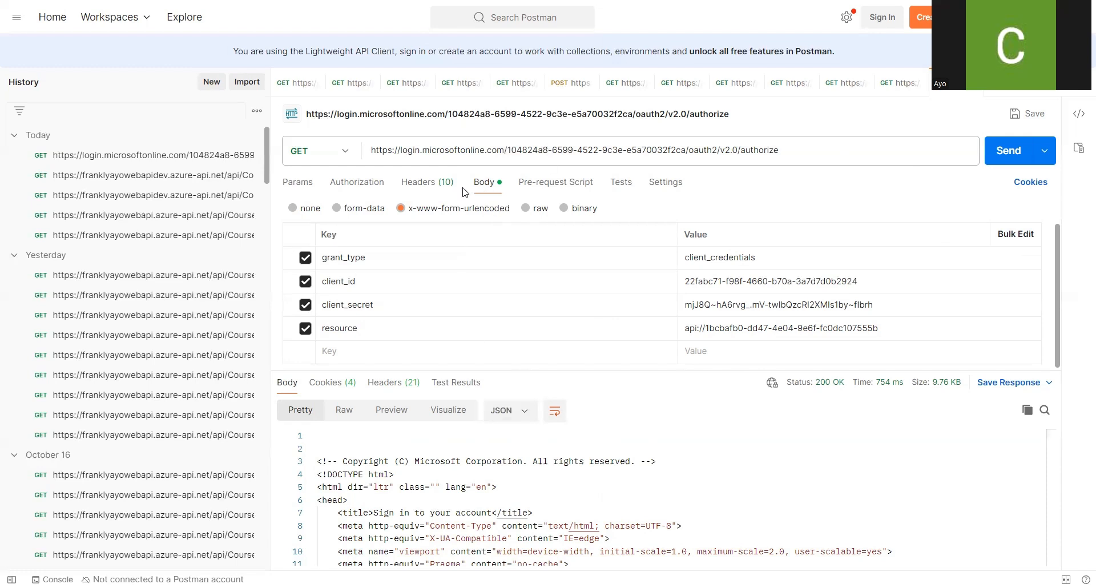
Disable the Ocp-Apim-Subscription-Key header on the login request and send it again.
left_click(440, 183)
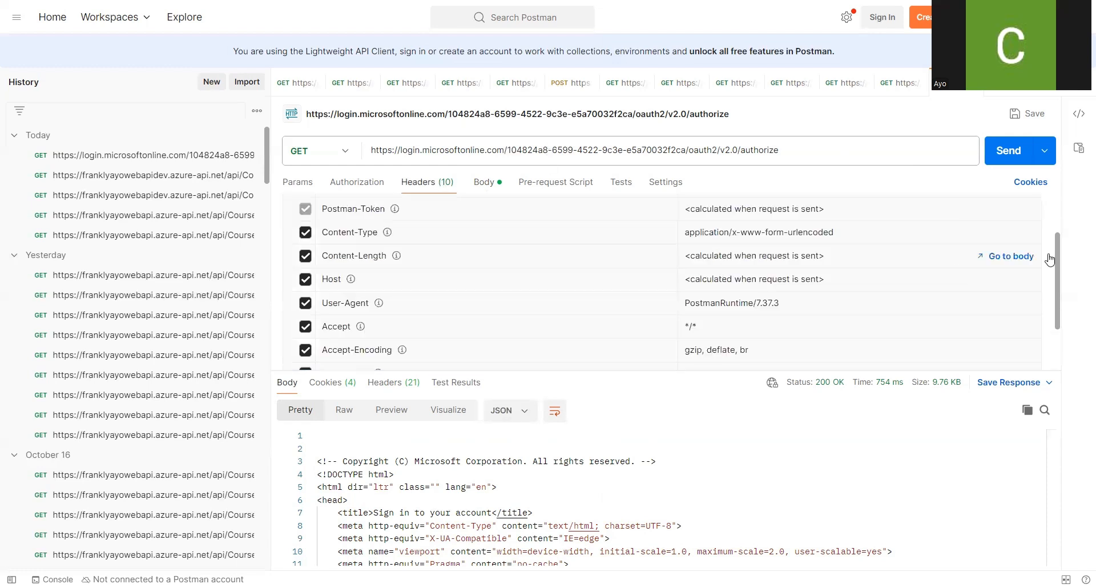
scroll(1057, 260, "down", 2)
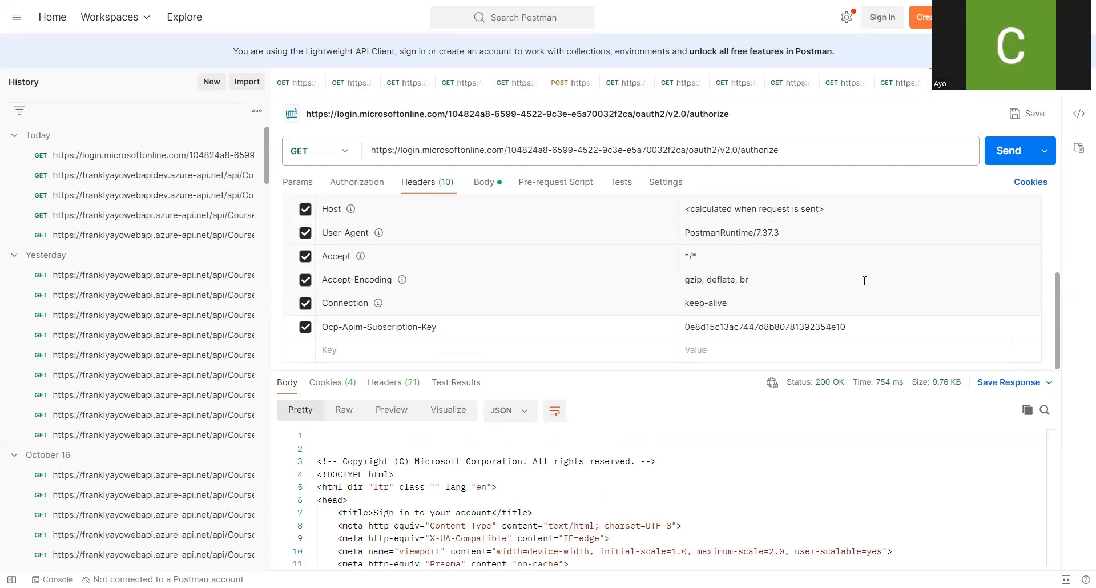
left_click(305, 328)
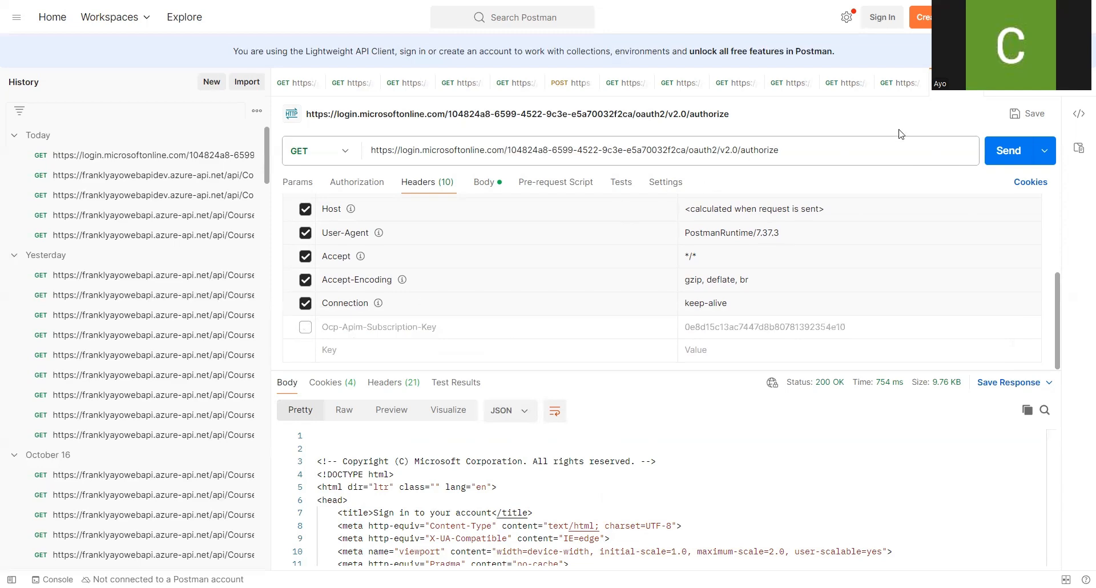
left_click(1003, 154)
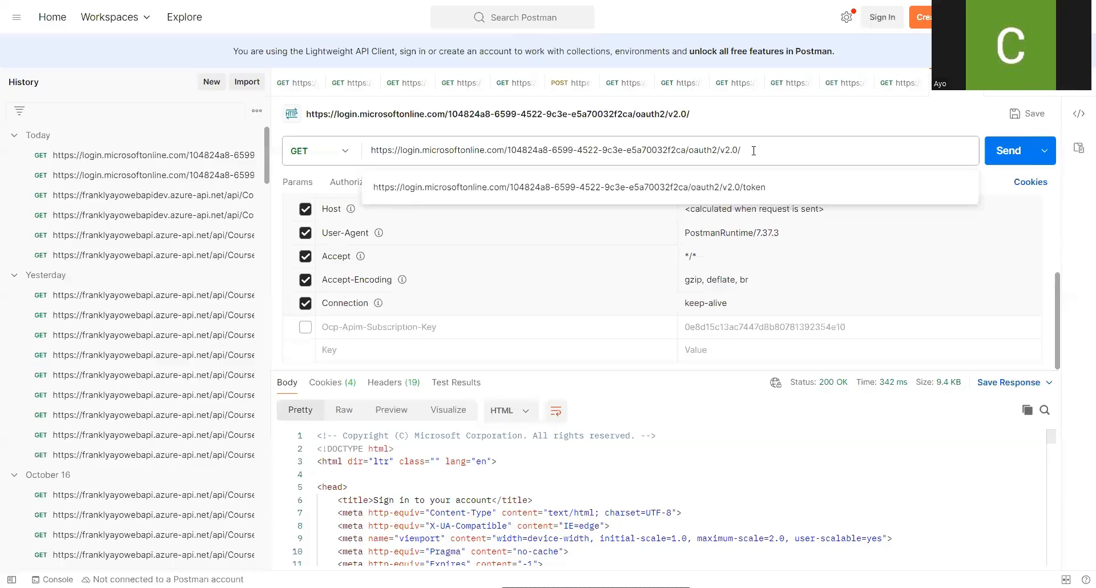
Change the end of the request URL from authorize to token and send the request.
type("token")
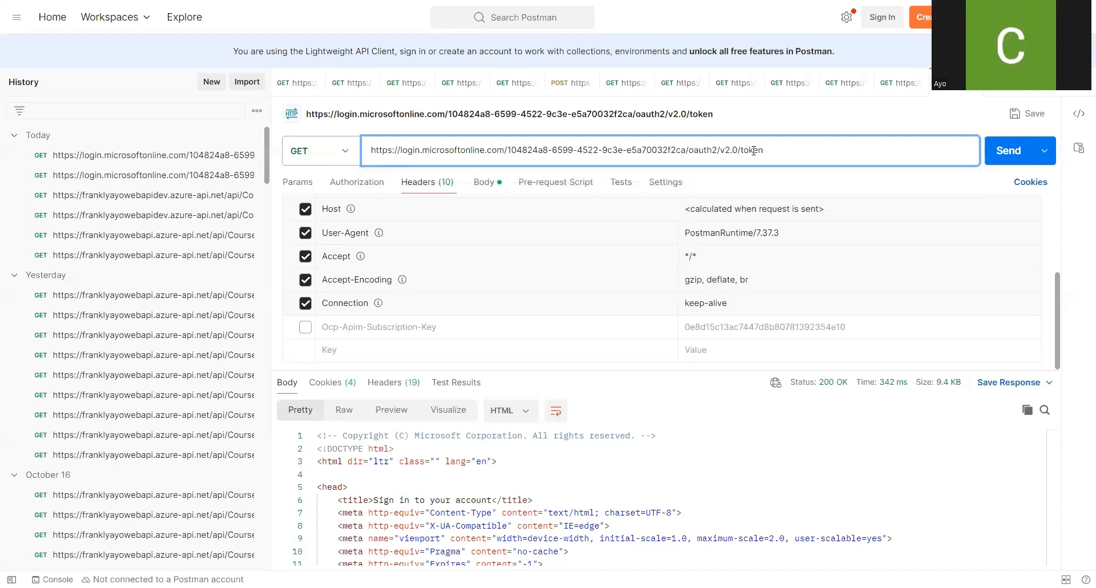
left_click(786, 205)
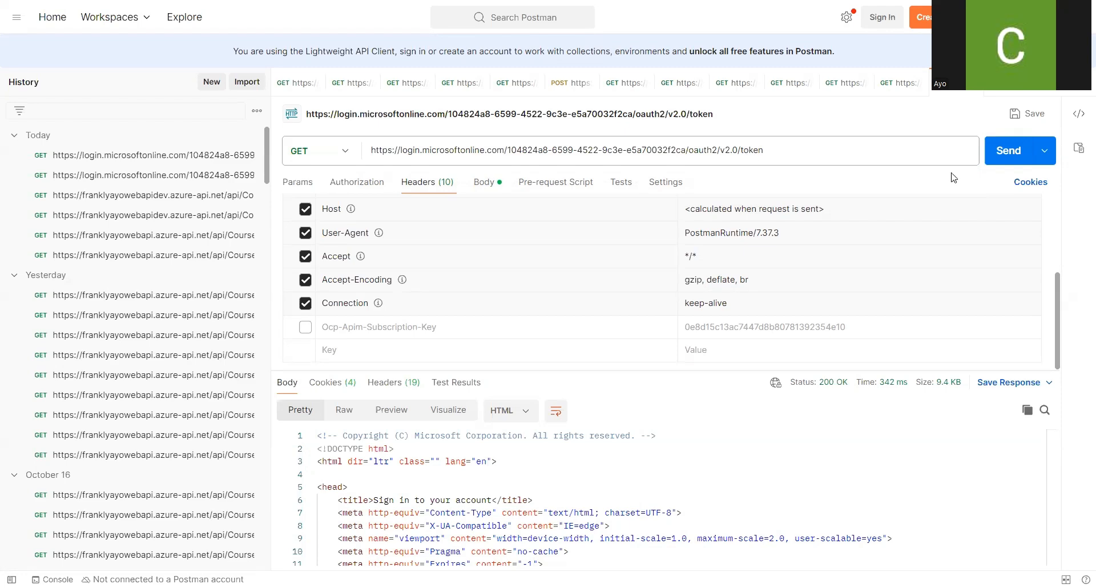
left_click(999, 159)
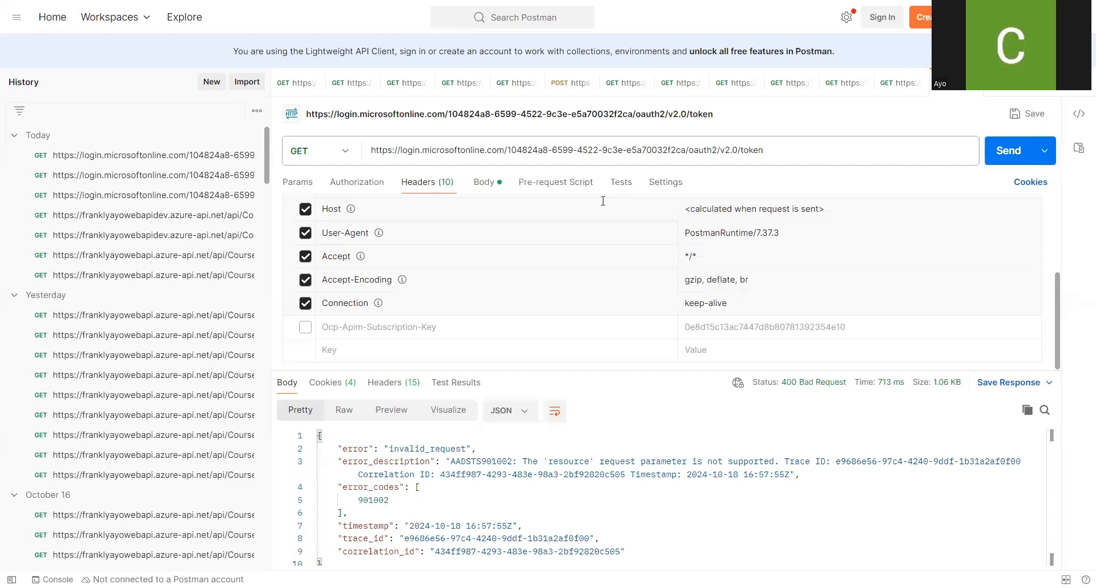
Remove the v2.0 segment from the request URL so it ends in oauth2/token, and send the token request.
left_click(482, 187)
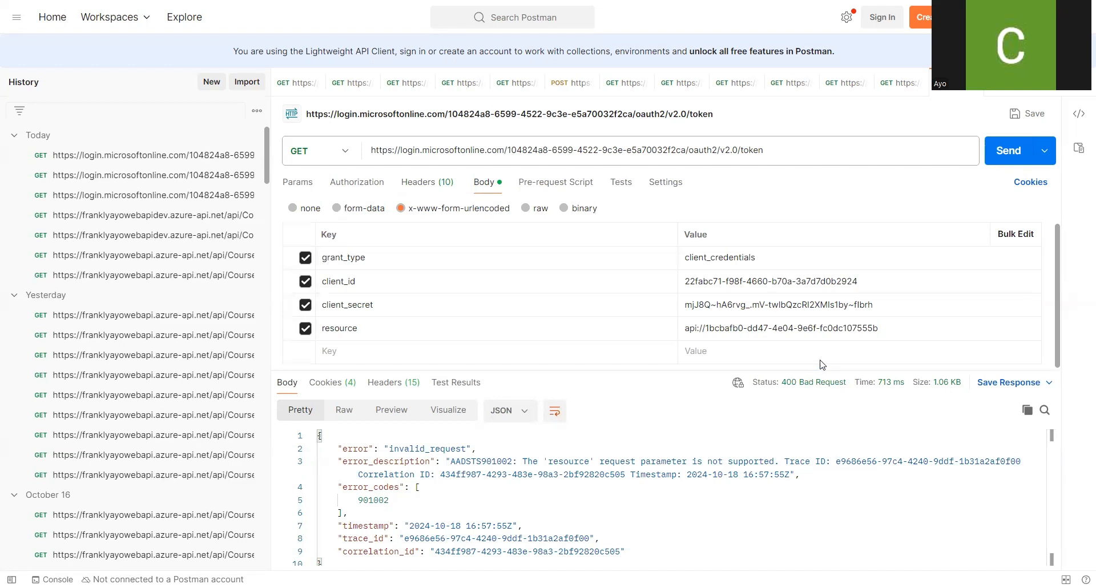
left_click(882, 328)
left_click(615, 337)
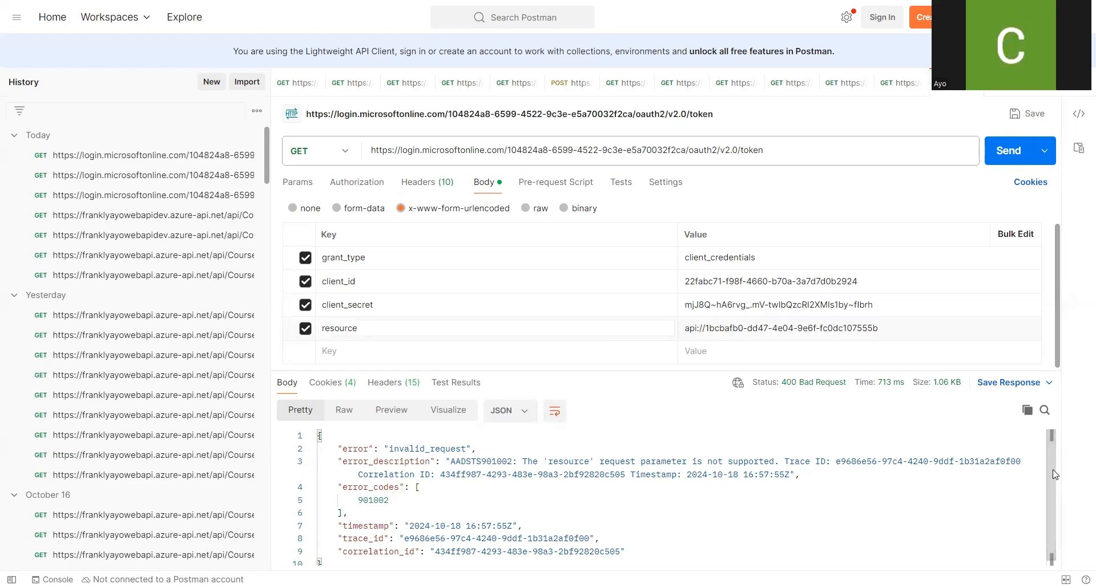
scroll(1055, 490, "down", 1)
scroll(1056, 478, "up", 1)
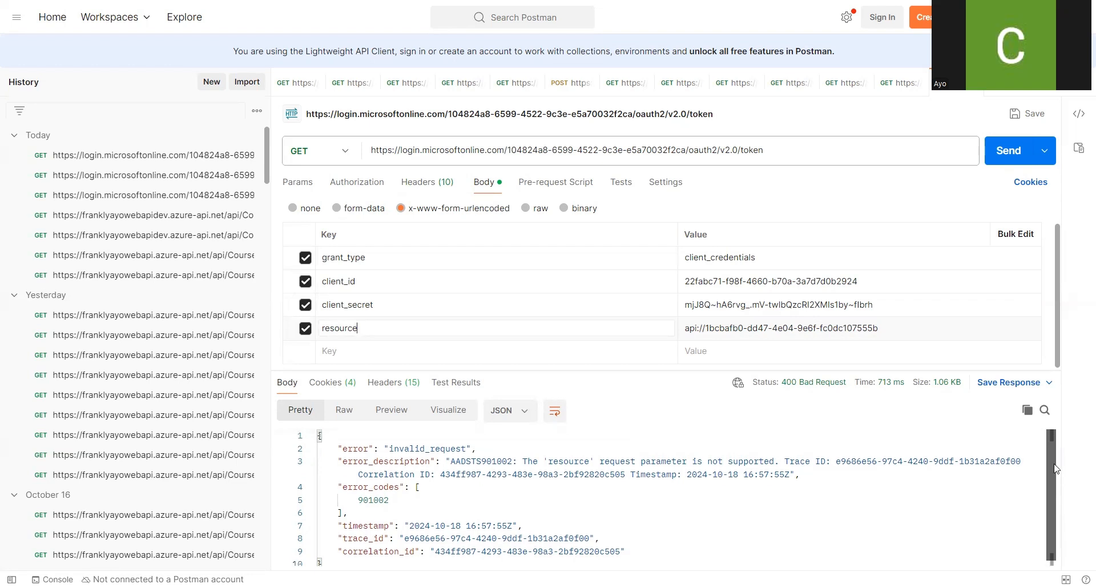
left_click(737, 152)
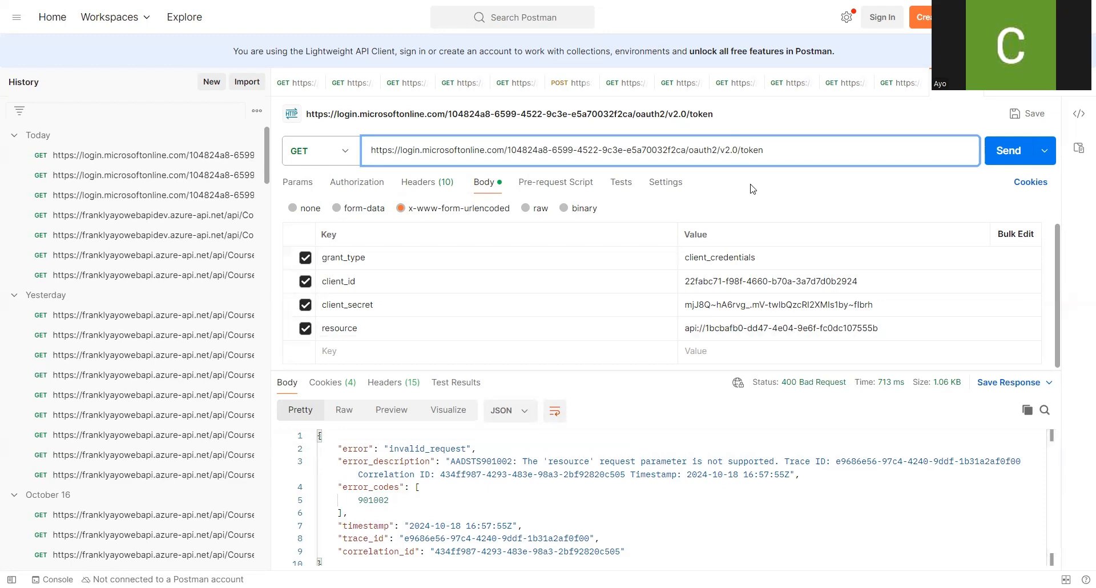
key("BackSpace")
key("BackSpace")
key("BackSpace")
key("BackSpace")
key("BackSpace")
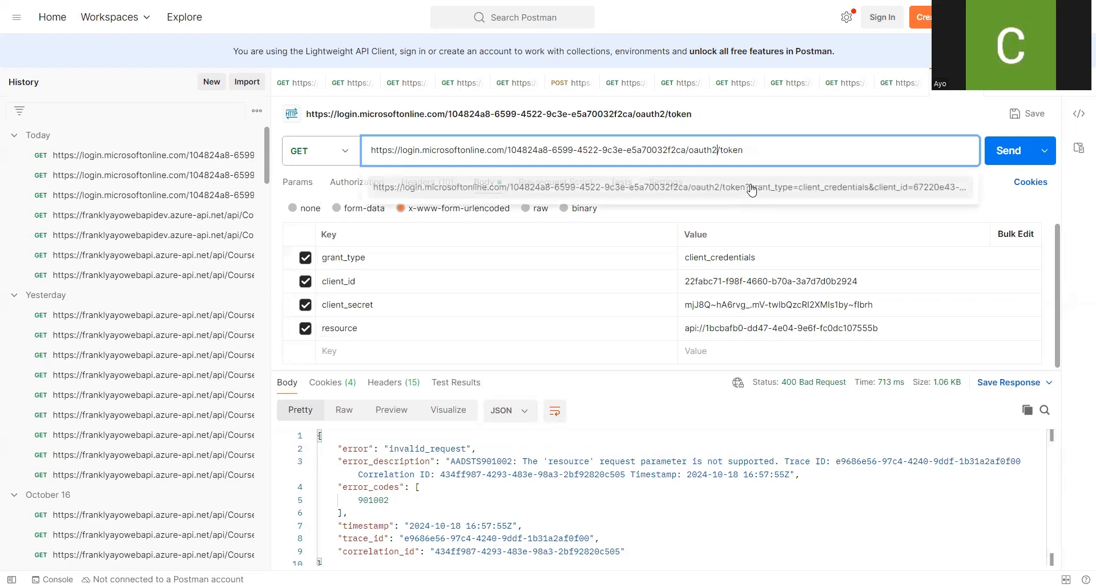
left_click(1005, 157)
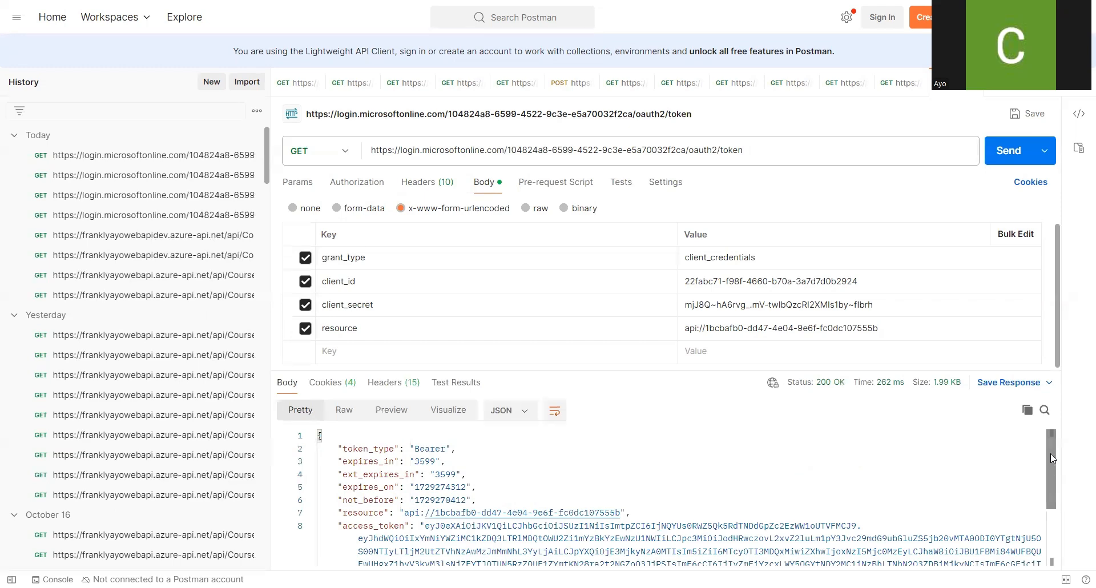
Copy the full access_token value from the token response, without its quotation marks.
left_click_drag(1051, 453, 1048, 509)
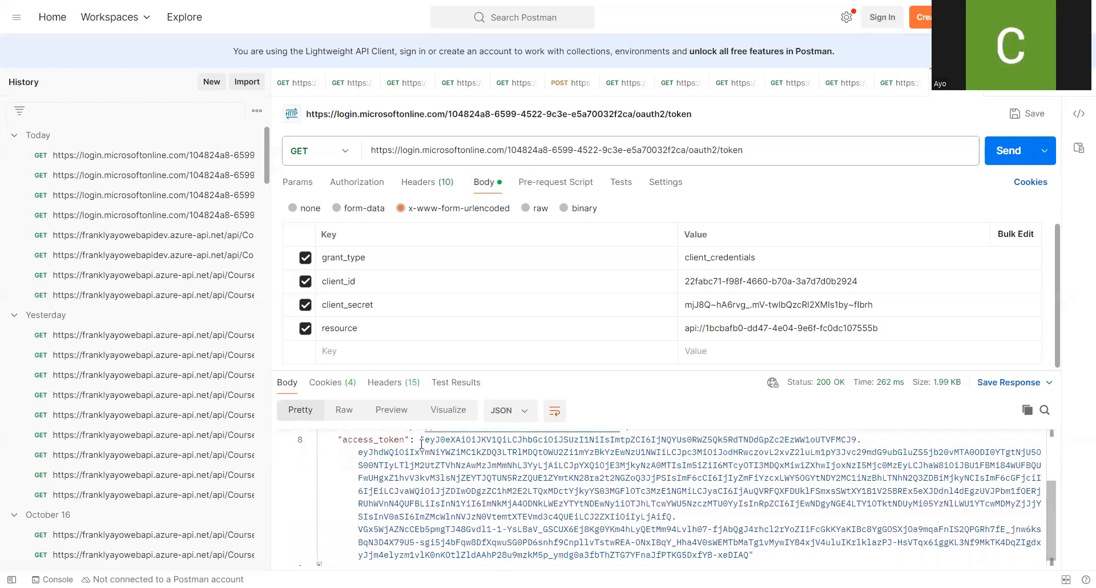
left_click_drag(425, 439, 738, 546)
key("shift+Right")
key("shift+Right")
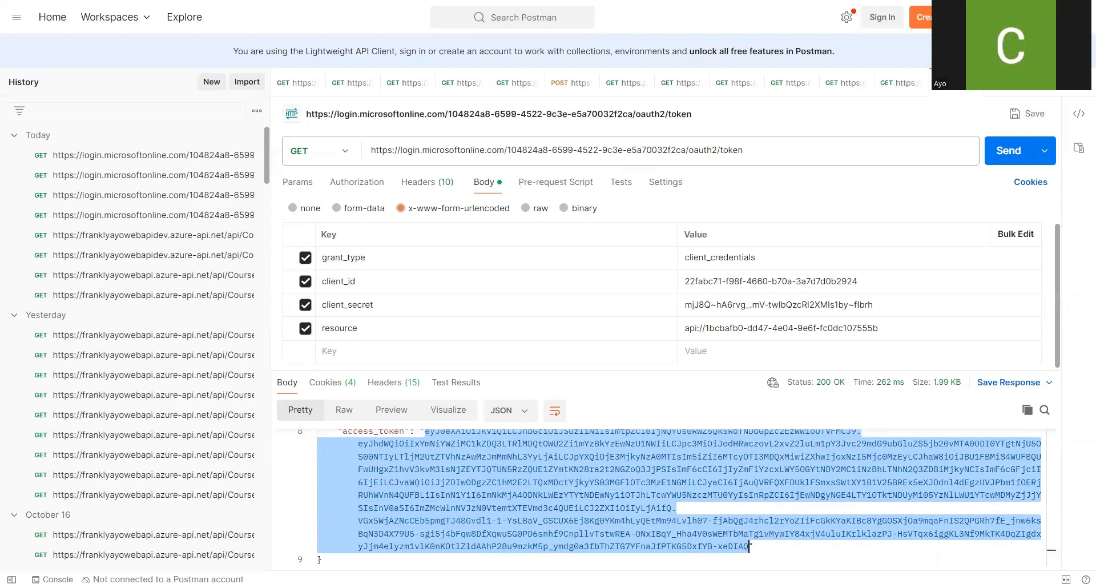
right_click(649, 518)
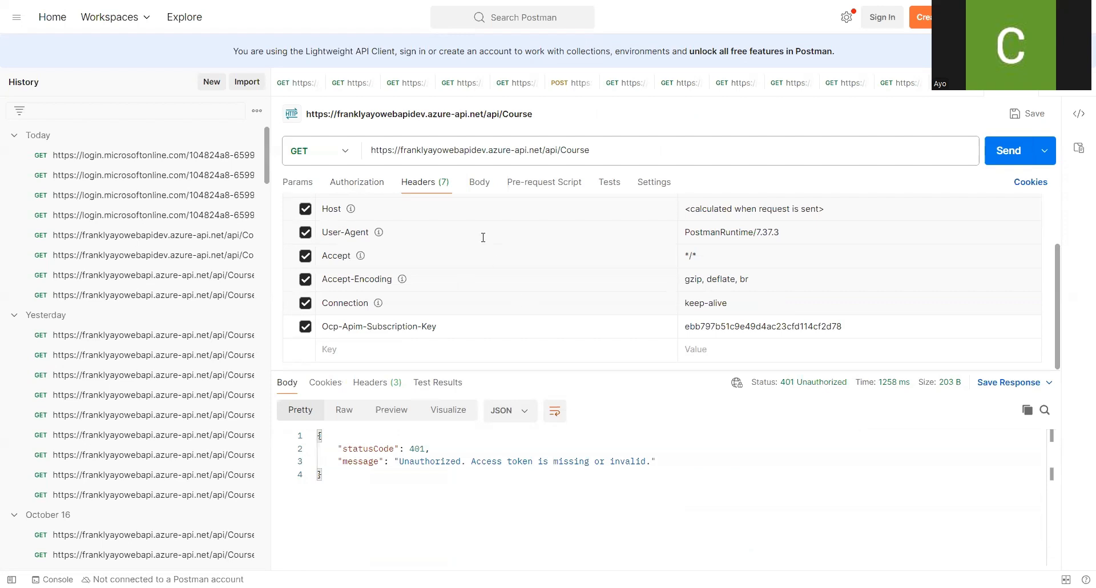
Add an Authorization header with Bearer and the copied access token to the franklyayowebapidev Course request, send it and review the response.
left_click(363, 351)
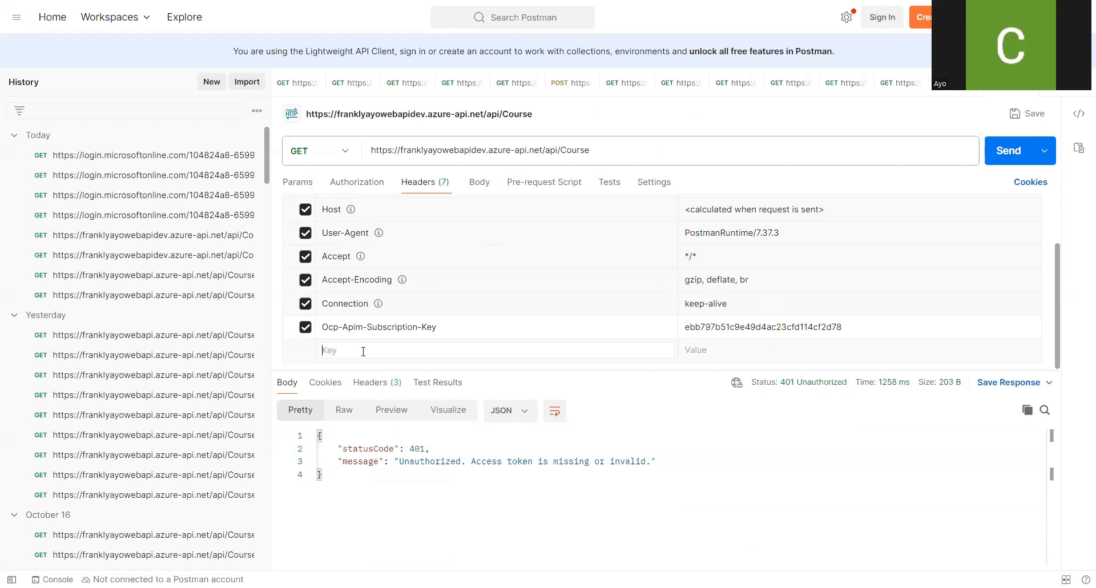
type("Auth")
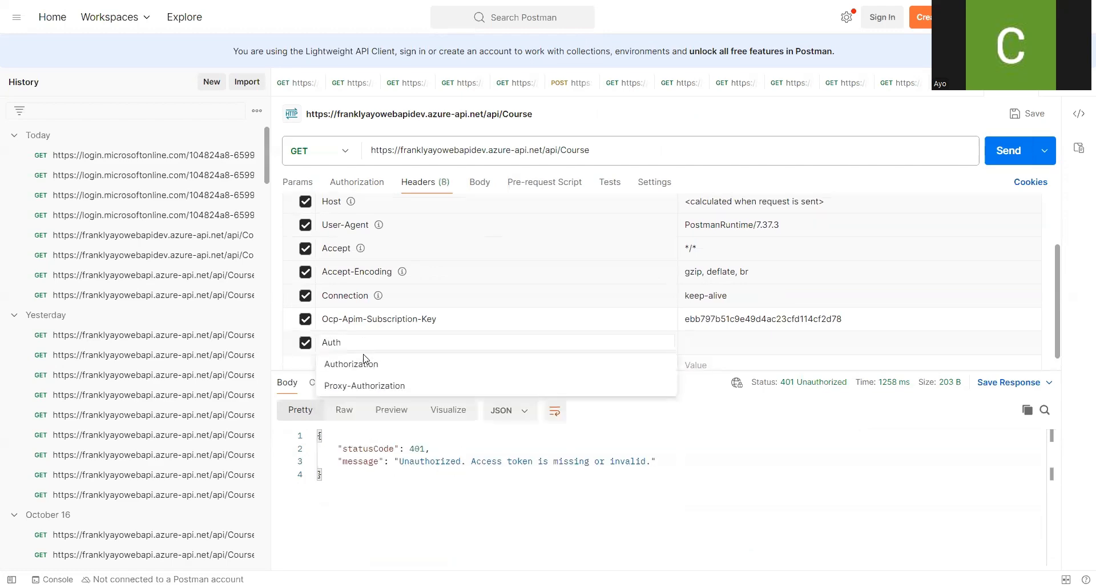
key("Escape")
type("orization")
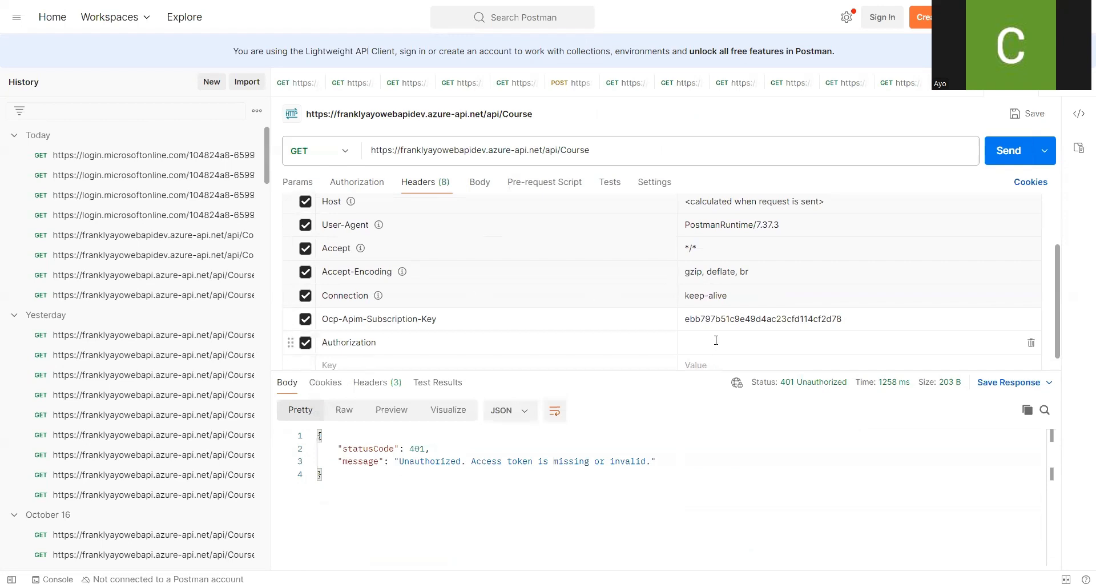
left_click(716, 341)
type("Bea")
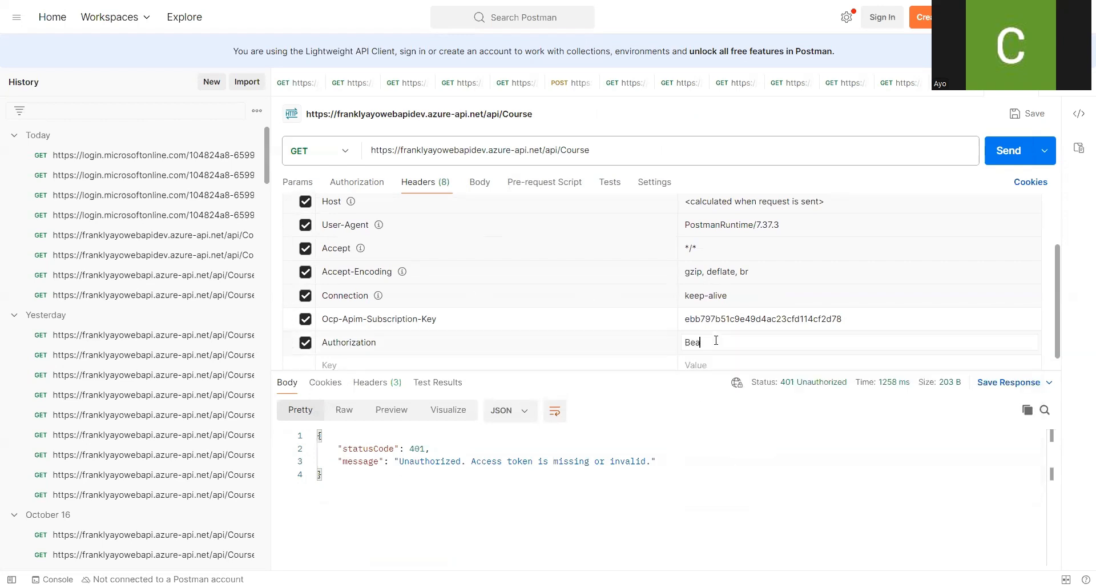
type("rer")
key("ctrl+v")
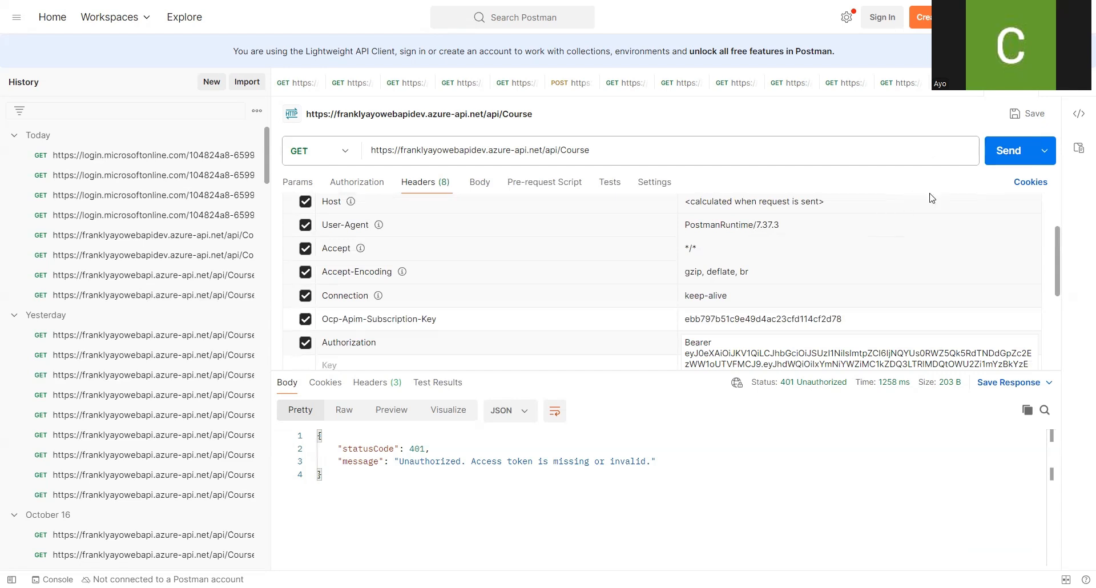
left_click(997, 160)
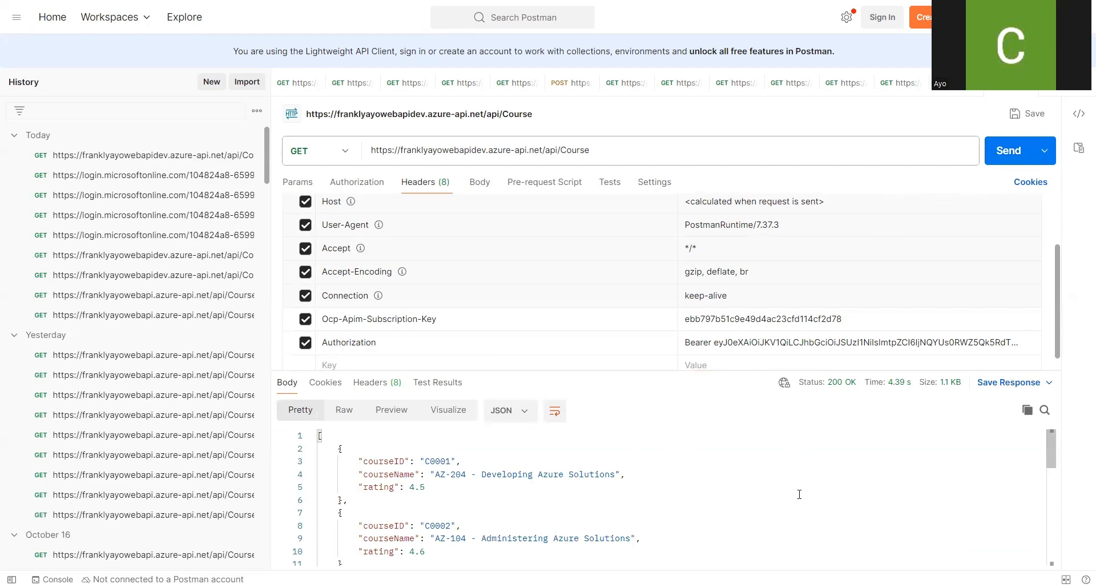
mouse_move(1052, 445)
left_mouse_down()
mouse_move(1037, 550)
mouse_move(1045, 432)
left_mouse_up()
Test the Course request with the Authorization header disabled, and enable the header again.
left_click(305, 343)
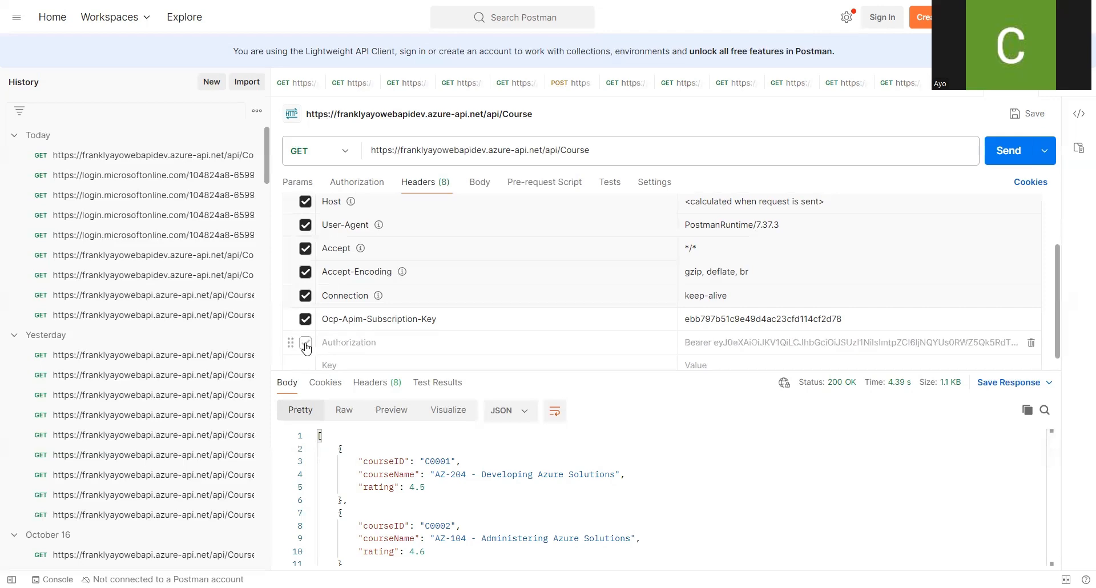
left_click(1003, 153)
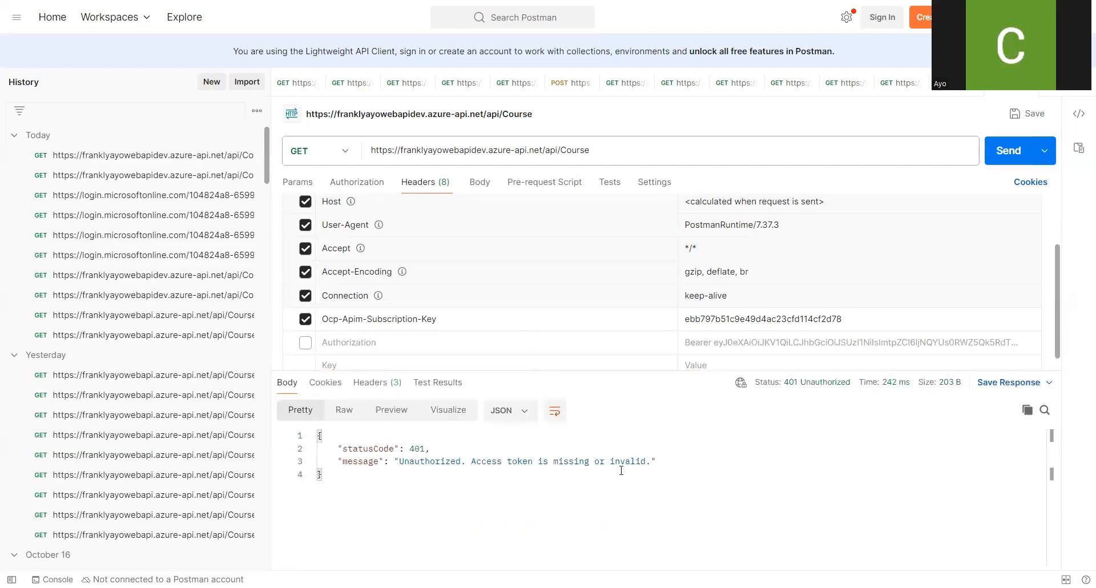
left_click(304, 346)
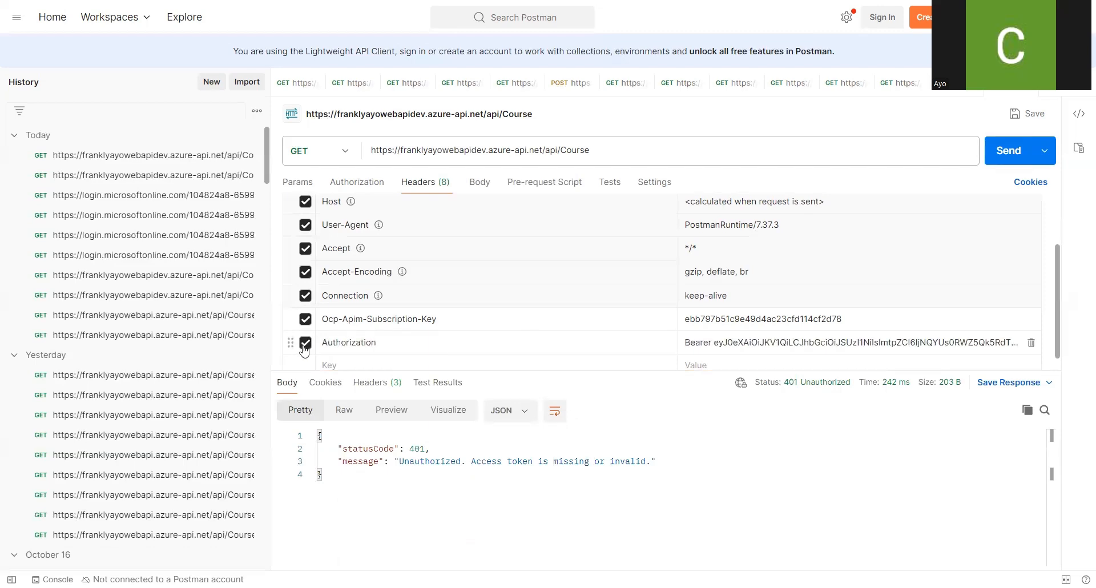